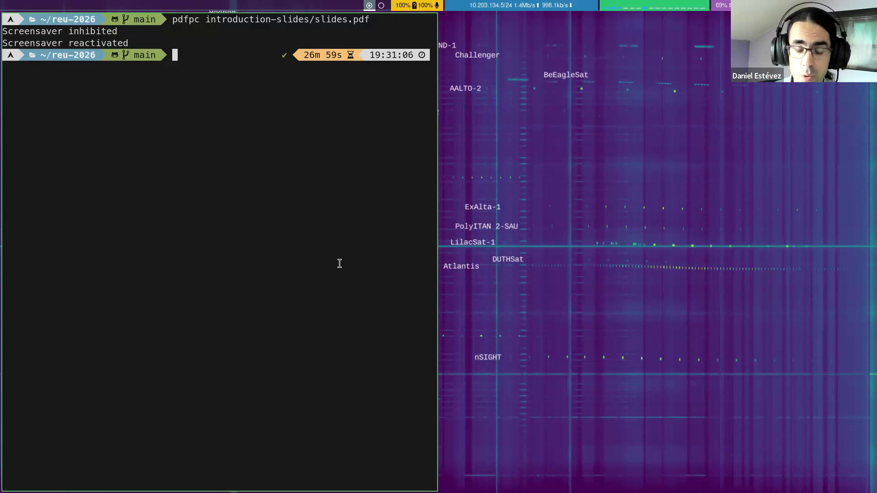
Step: Launch gqrx from the terminal
type("gqrx")
key("Return")
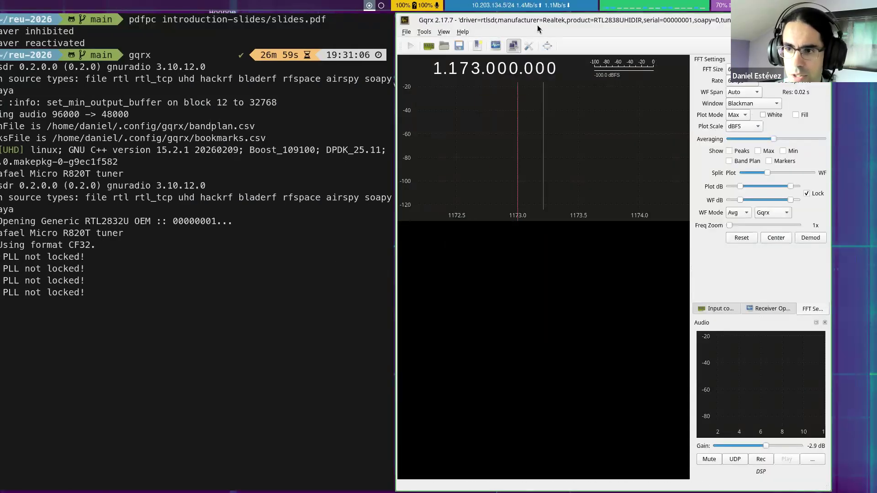
Step: Switch to Firefox and examine the radioconda-installer README's download, install, usage and RTL-SDR device support sections
key("super+Left")
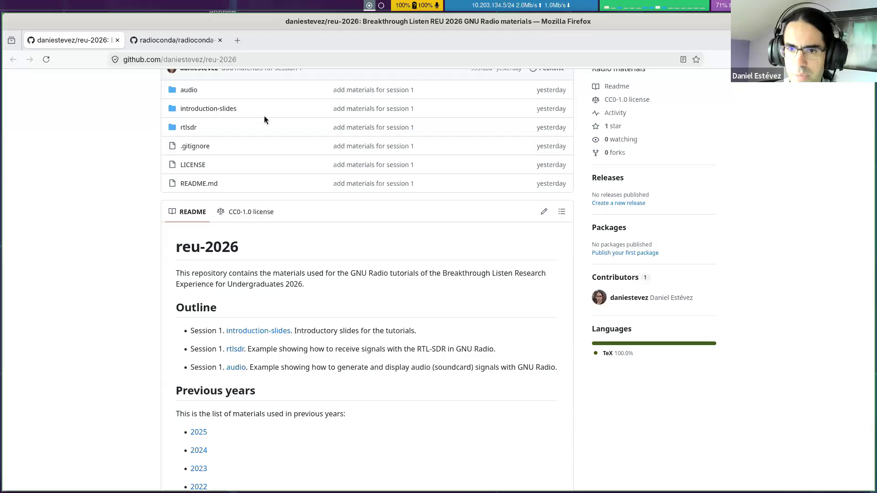
left_click(169, 46)
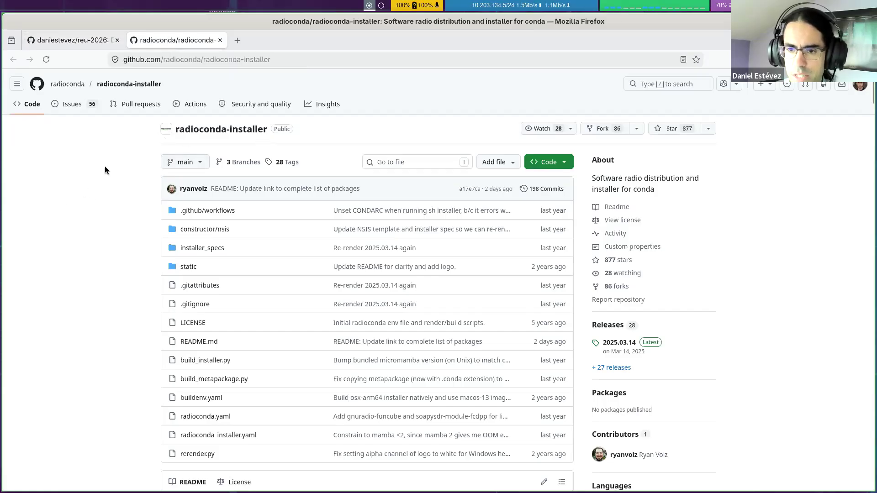
scroll(123, 220, "down", 10)
scroll(127, 228, "down", 8)
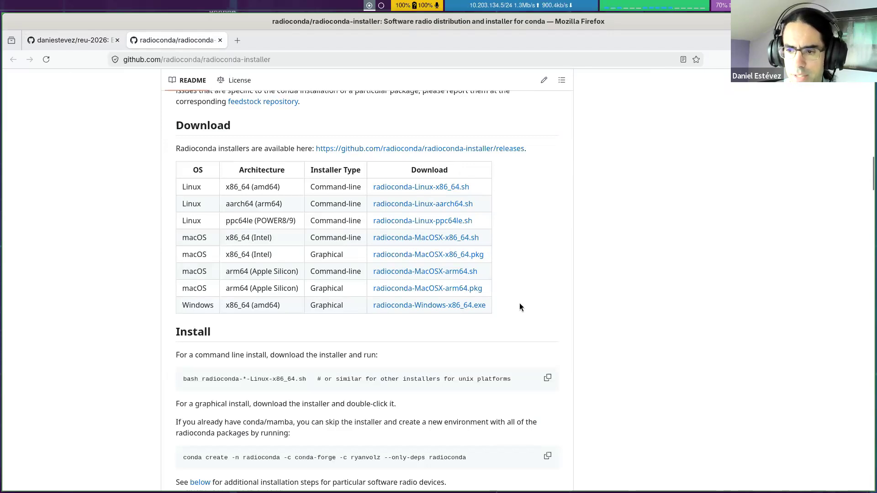
scroll(274, 265, "down", 6)
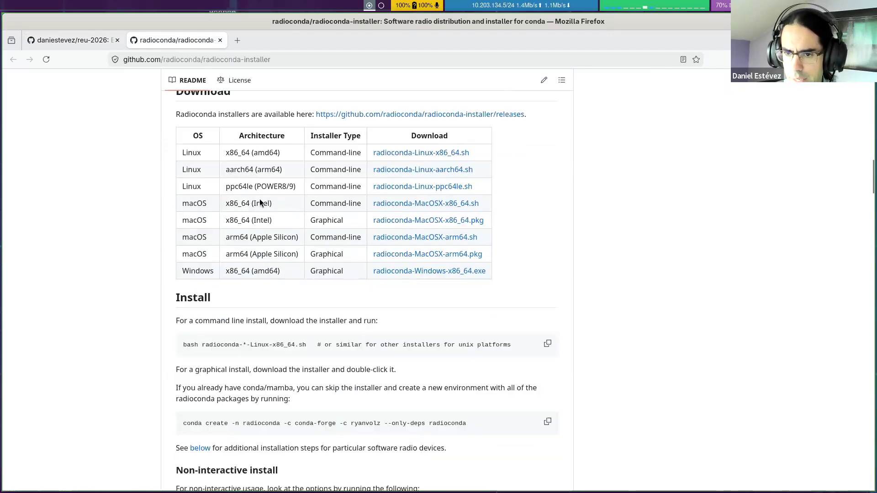
scroll(297, 179, "down", 6)
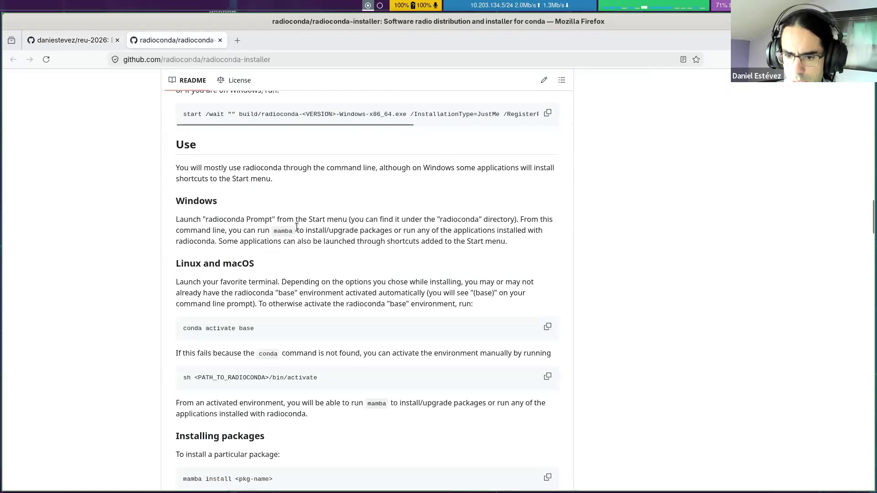
scroll(200, 177, "down", 8)
scroll(228, 194, "down", 14)
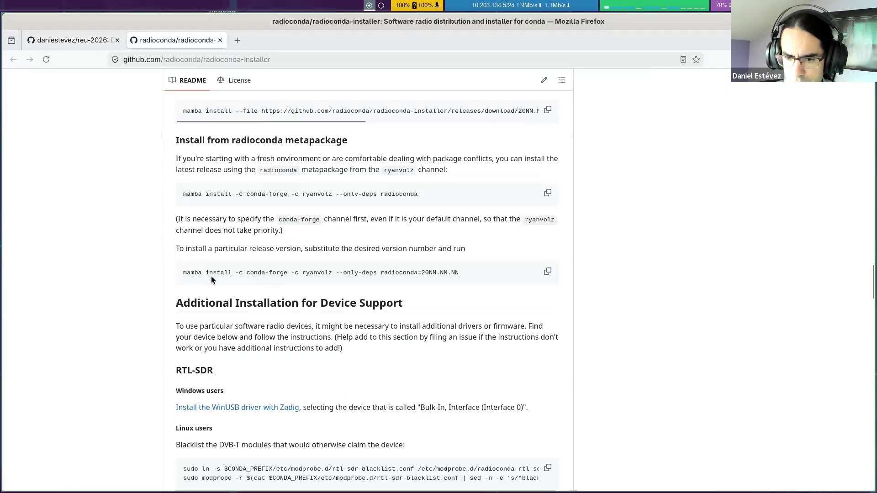
scroll(188, 232, "up", 1)
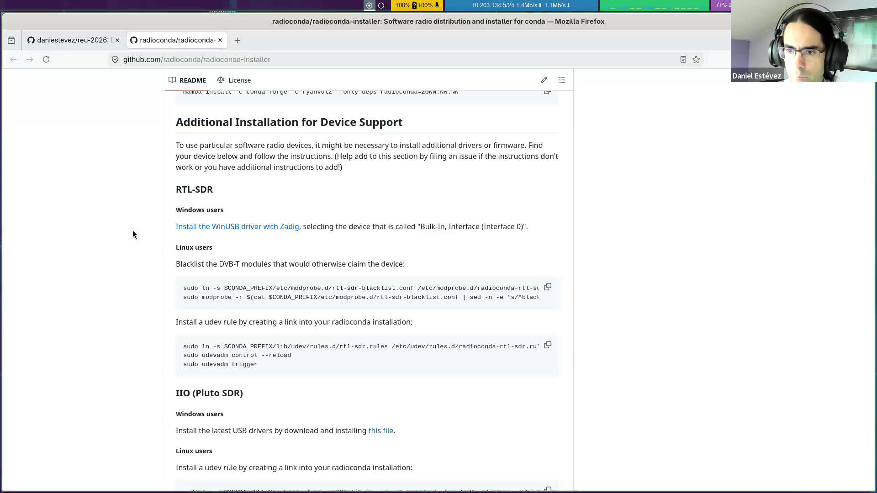
scroll(130, 235, "up", 20)
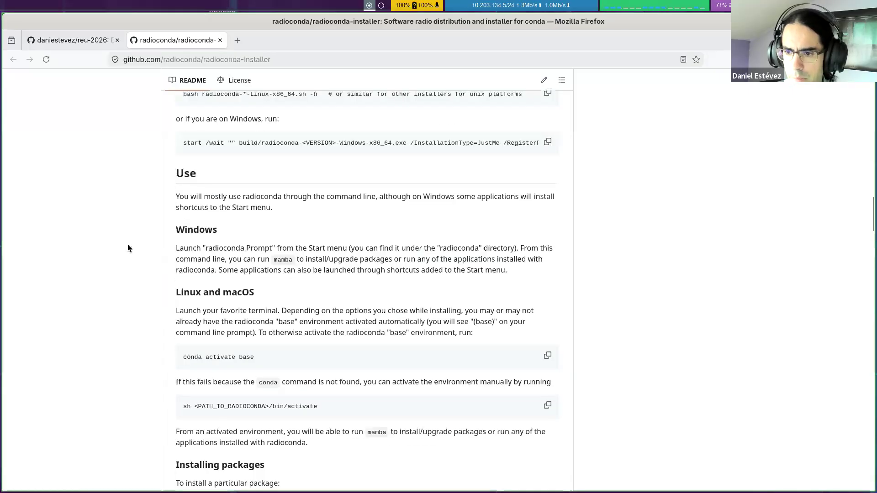
scroll(128, 247, "up", 4)
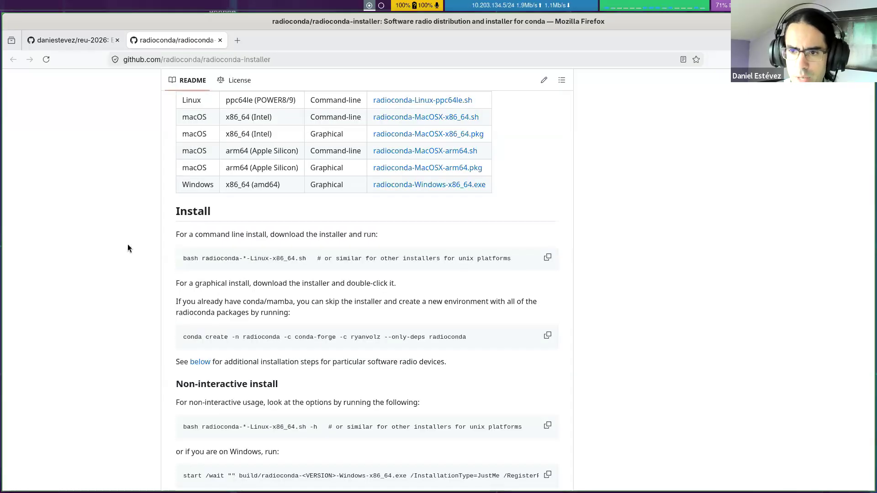
scroll(128, 246, "up", 20)
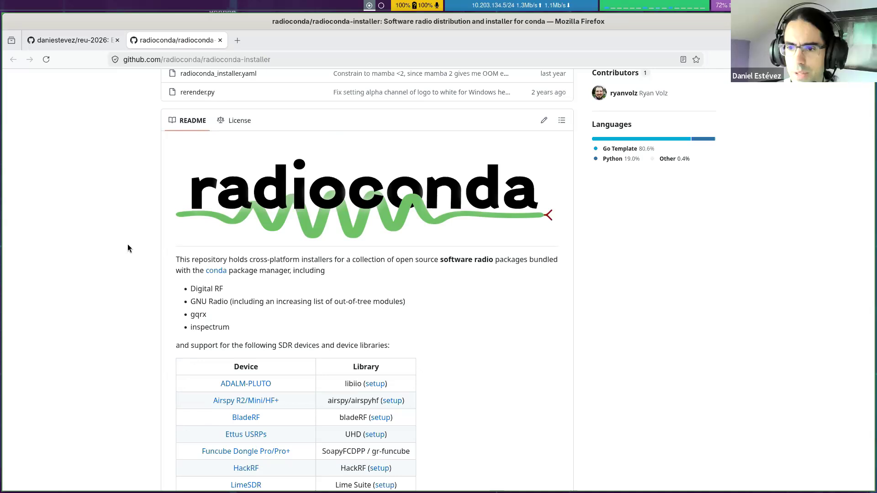
Step: Return to Gqrx, enlarge its window, and choose Generic RTL2832U OEM as the I/Q input device in the I/O configuration
key("super+Right")
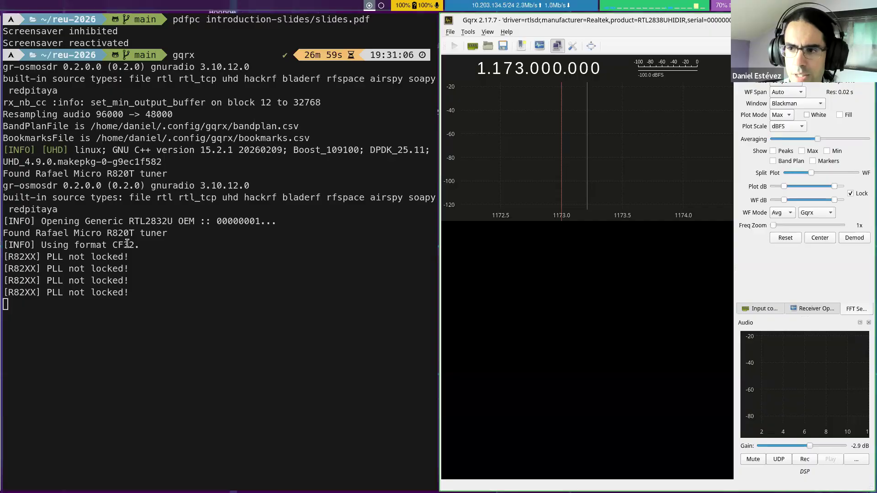
key("super+f")
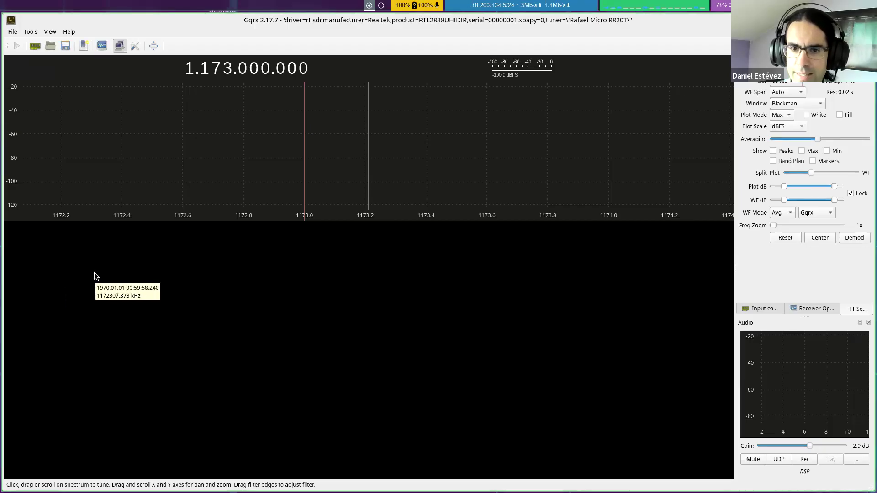
left_click(35, 46)
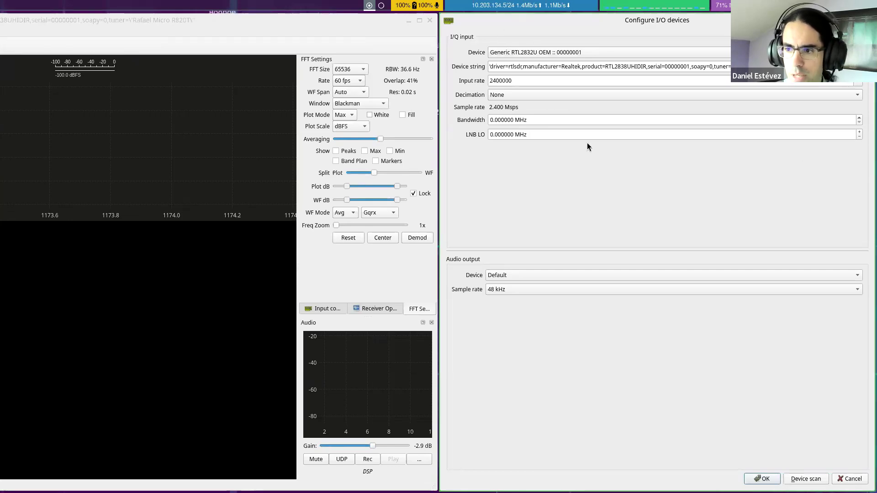
left_click(608, 55)
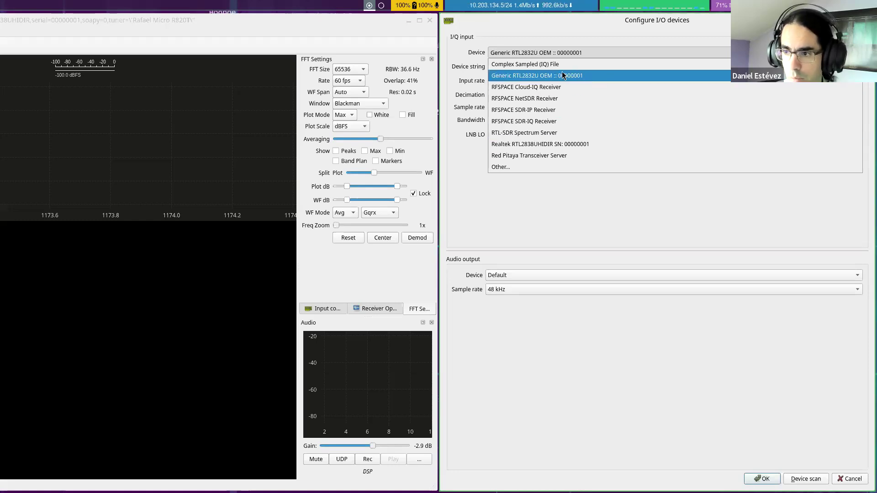
left_click(547, 76)
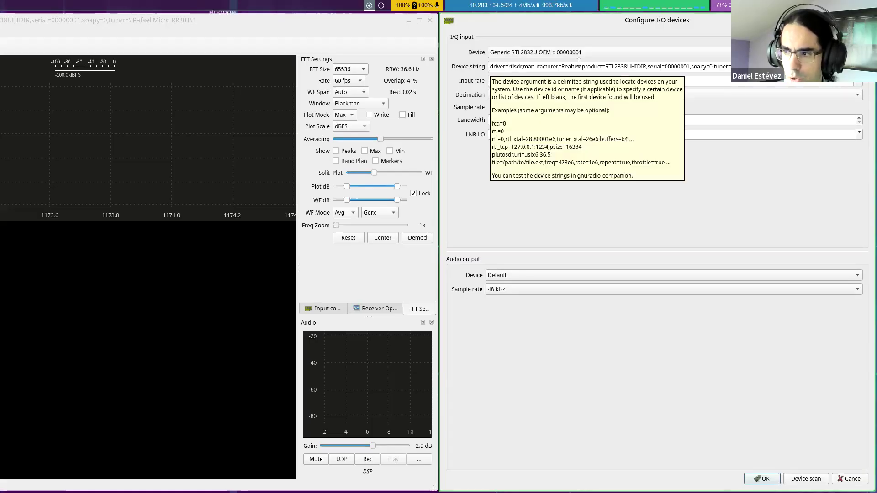
Step: Set the I/Q input rate to 2400000 from the available rates
left_click(795, 67)
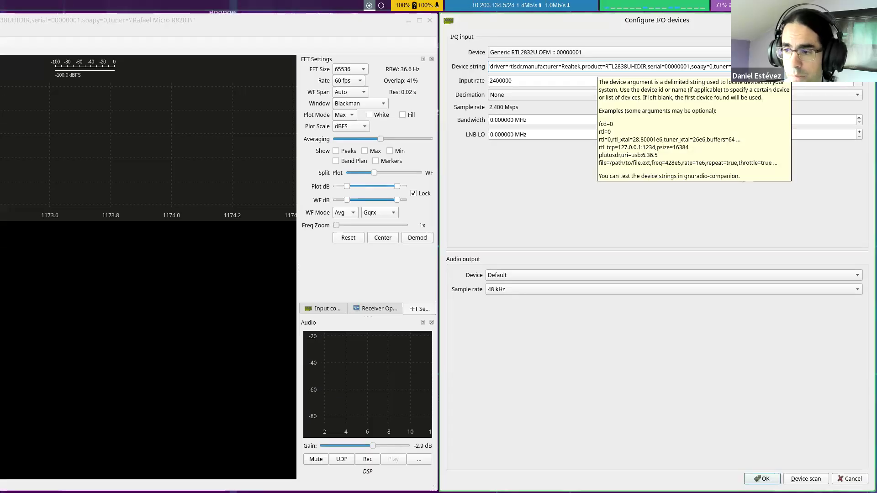
left_click(526, 80)
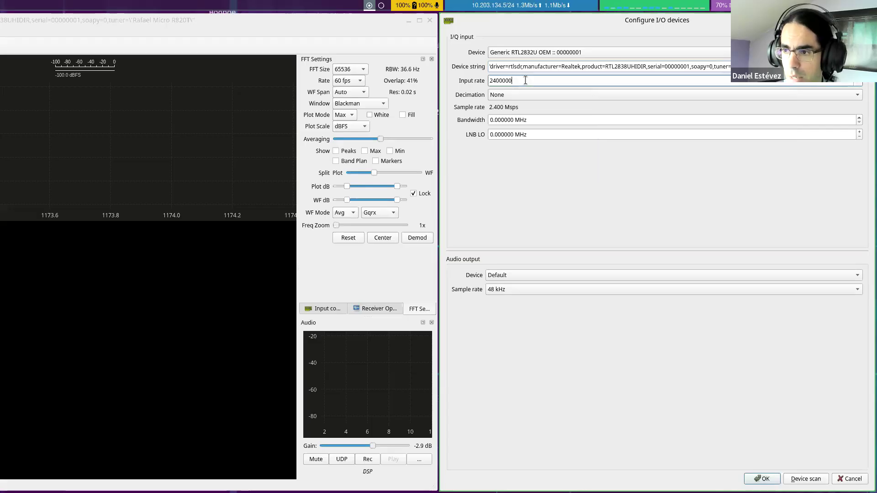
left_click(639, 69)
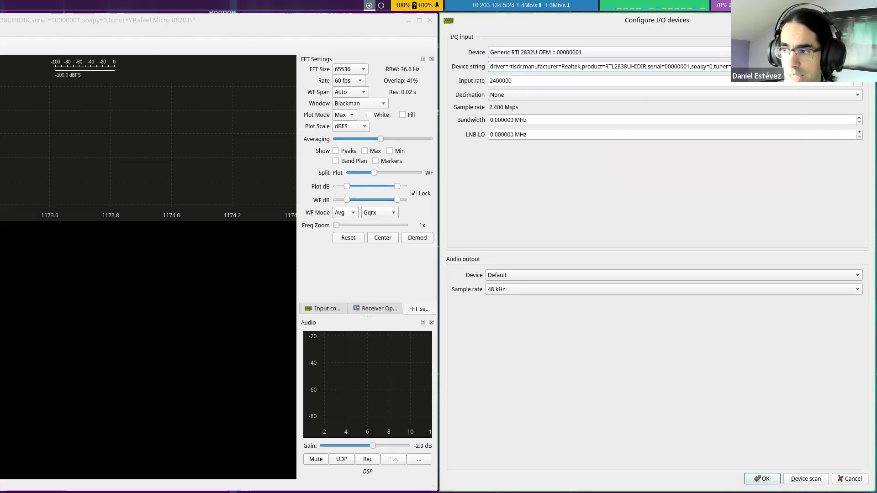
left_click(525, 82)
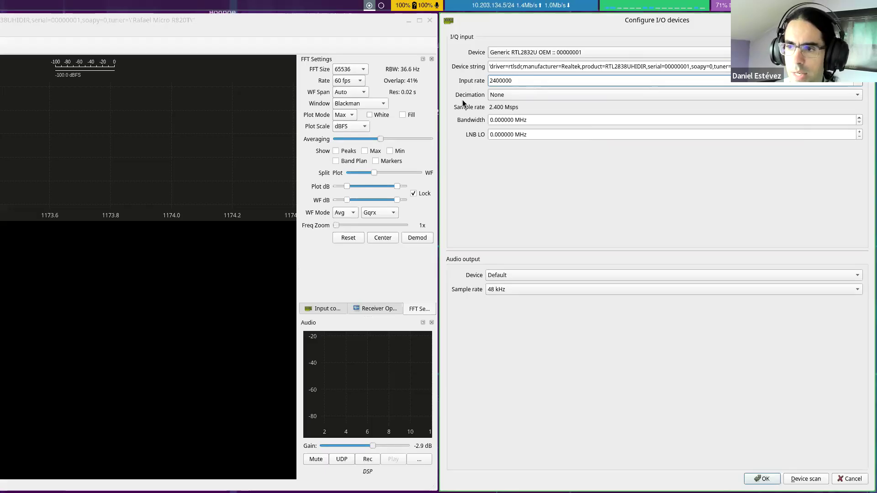
left_click(858, 83)
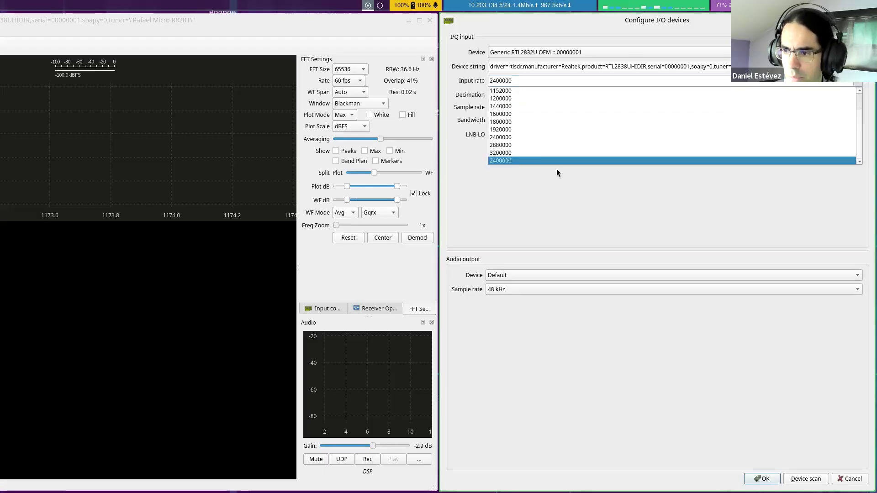
scroll(547, 128, "down", 1)
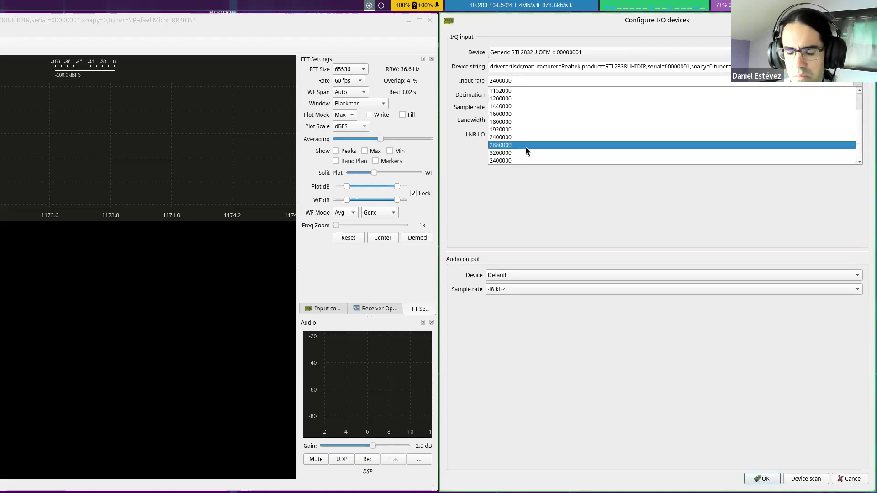
left_click(500, 162)
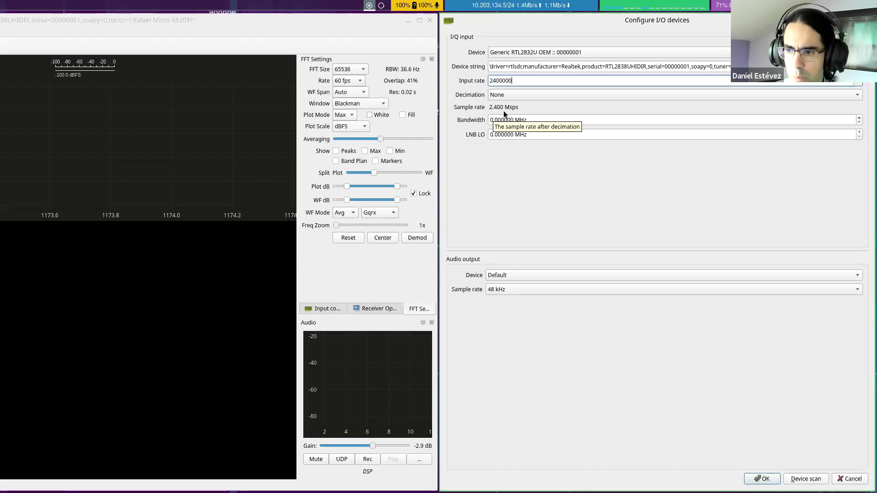
Step: Examine the input rate and analog bandwidth settings of the I/Q input
left_click(502, 81)
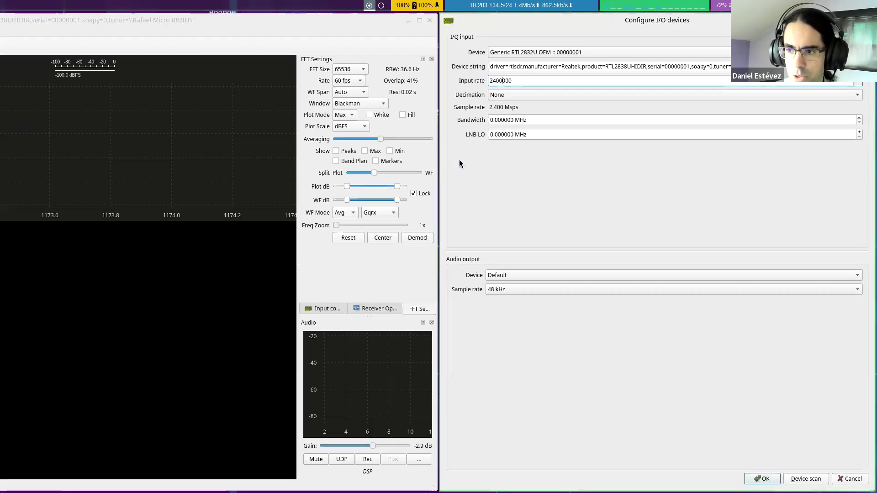
left_click(534, 83)
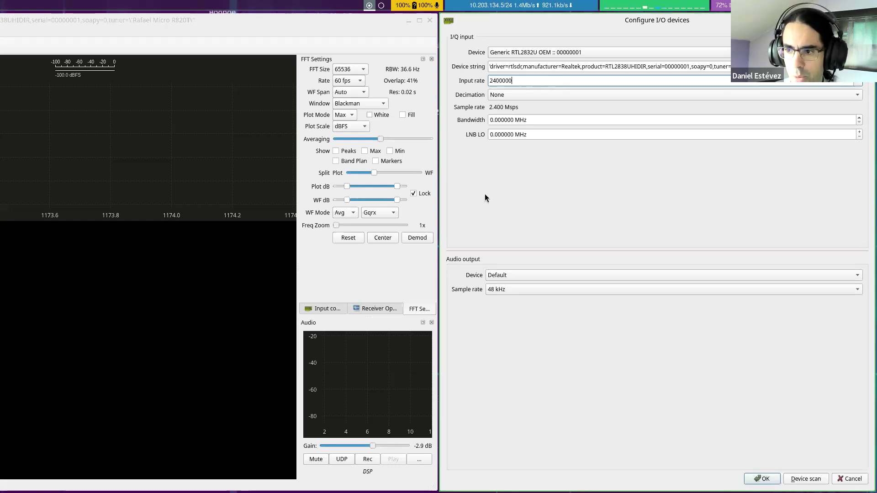
left_click(489, 119)
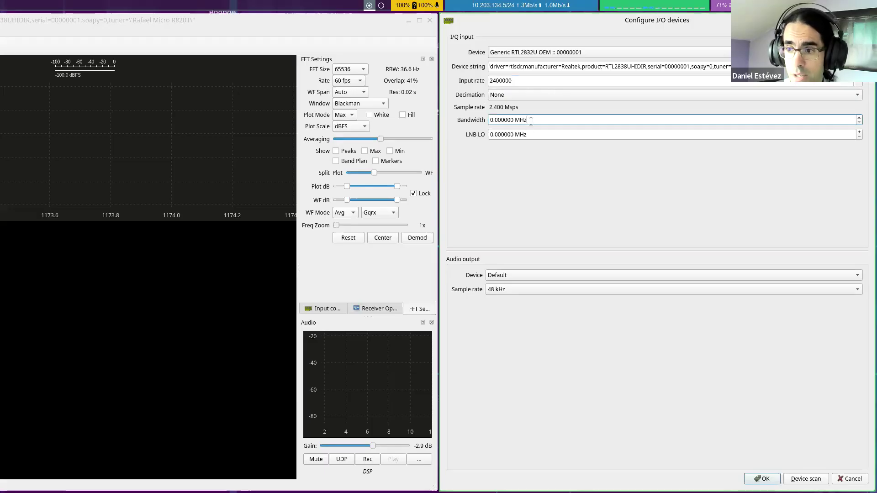
key("End")
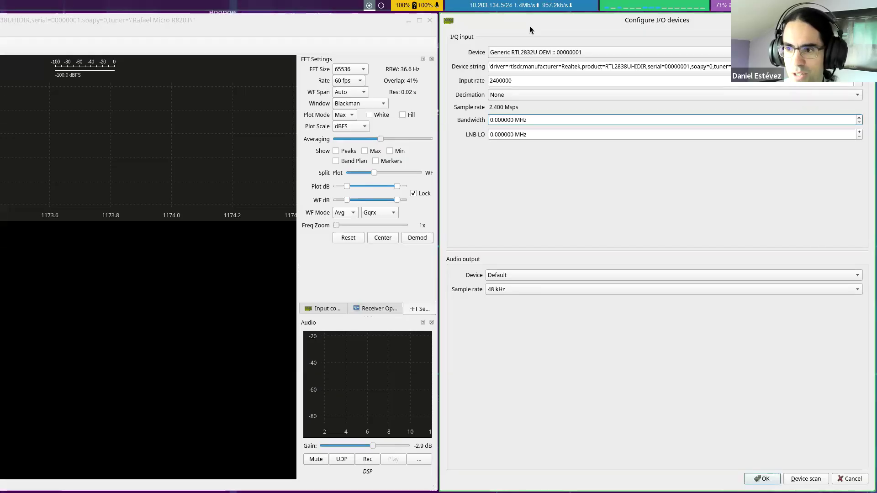
left_click(521, 69)
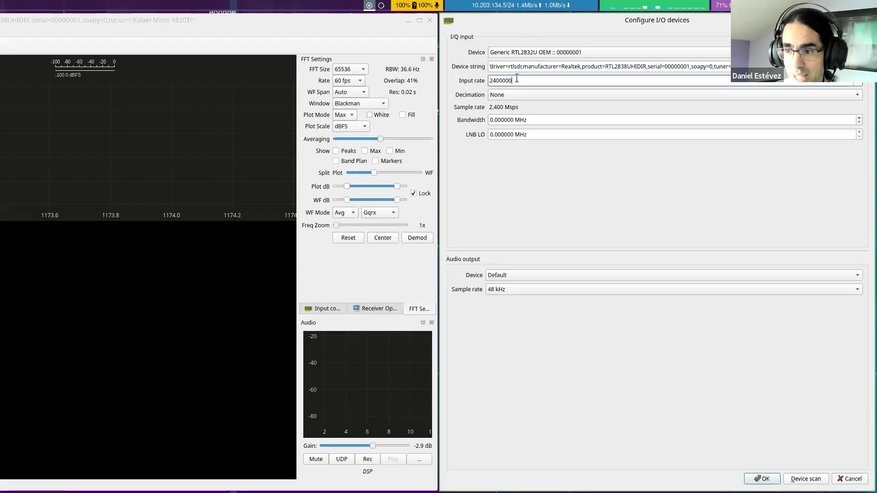
left_click(492, 119)
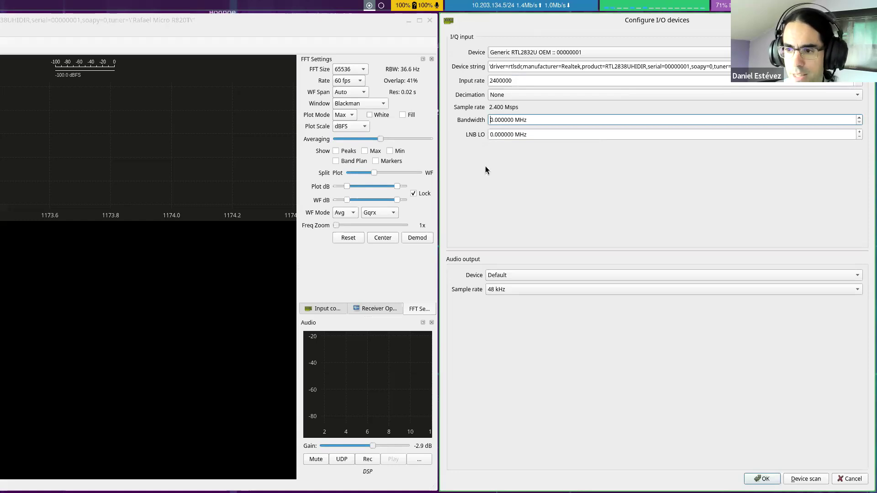
Step: Check the LNB LO setting against the main receiver window and accept the I/O device configuration
left_click(491, 135)
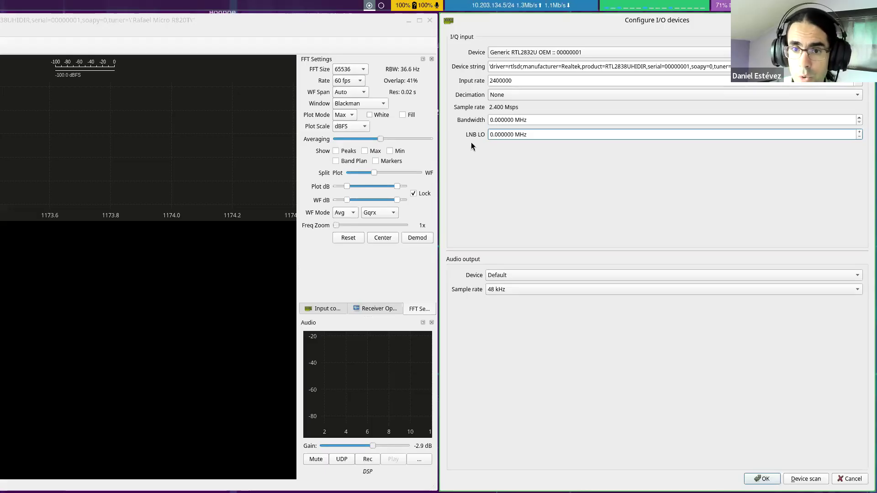
left_click(122, 38)
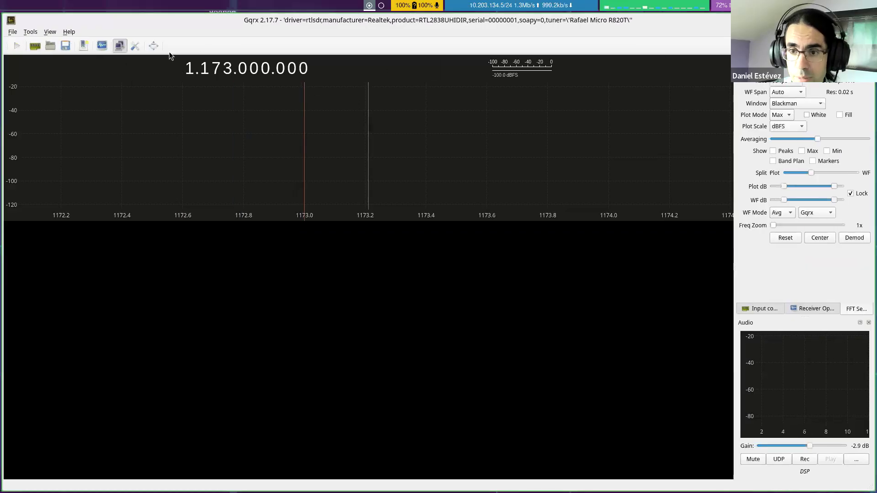
key("super+Right")
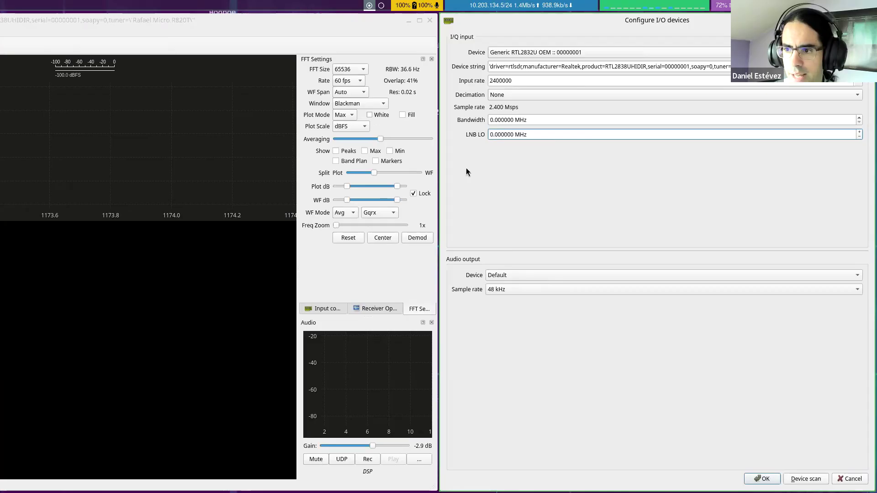
left_click_drag(531, 134, 489, 132)
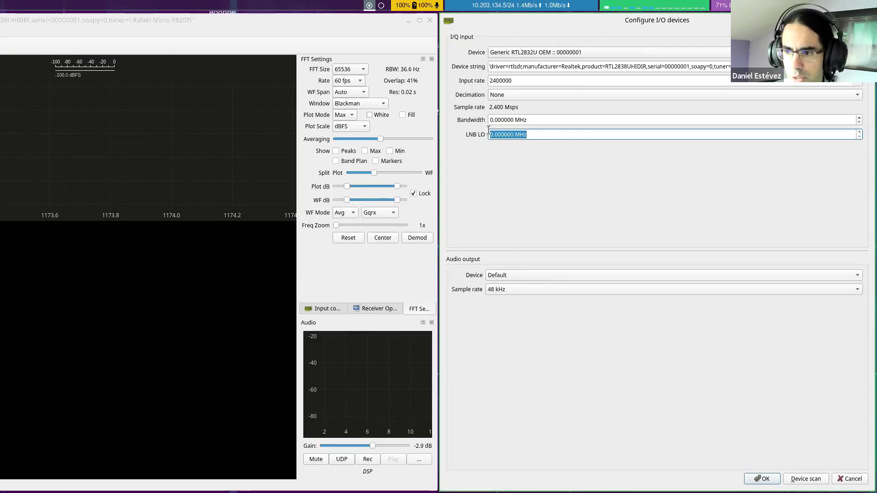
left_click(542, 136)
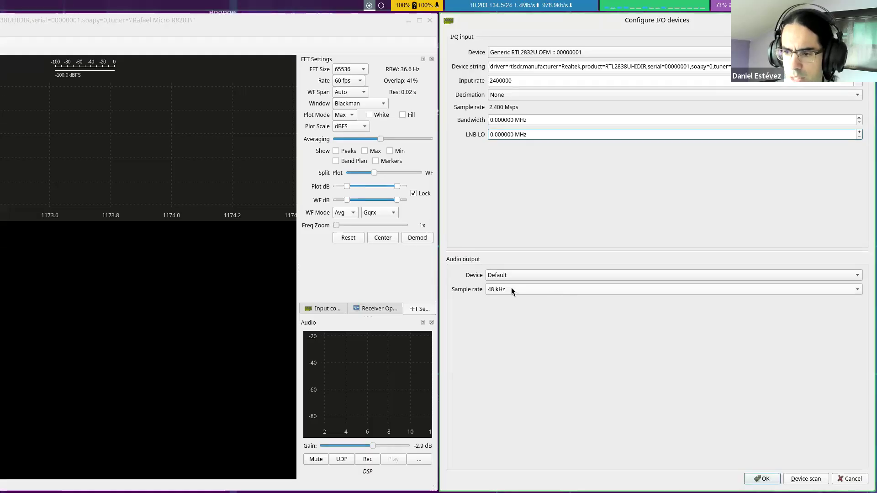
left_click(761, 479)
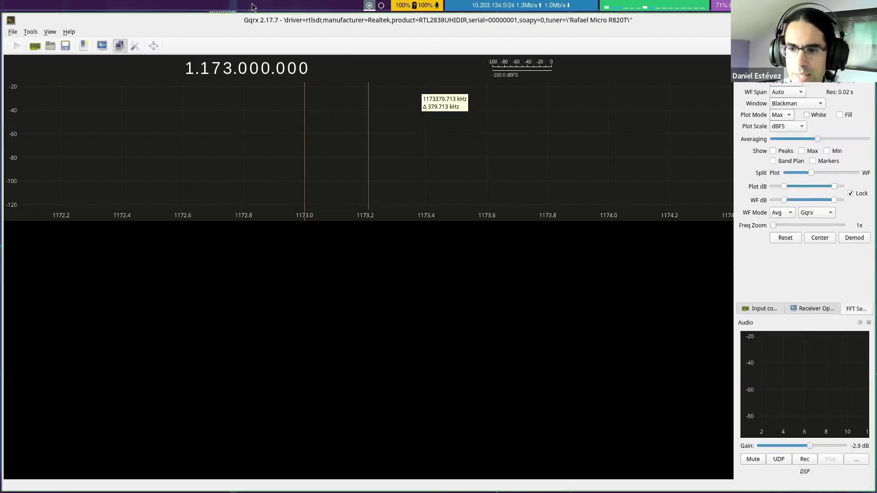
Step: Start DSP processing and save a screenshot of the Configure I/O devices dialog, closing the dialog without changes
left_click(18, 51)
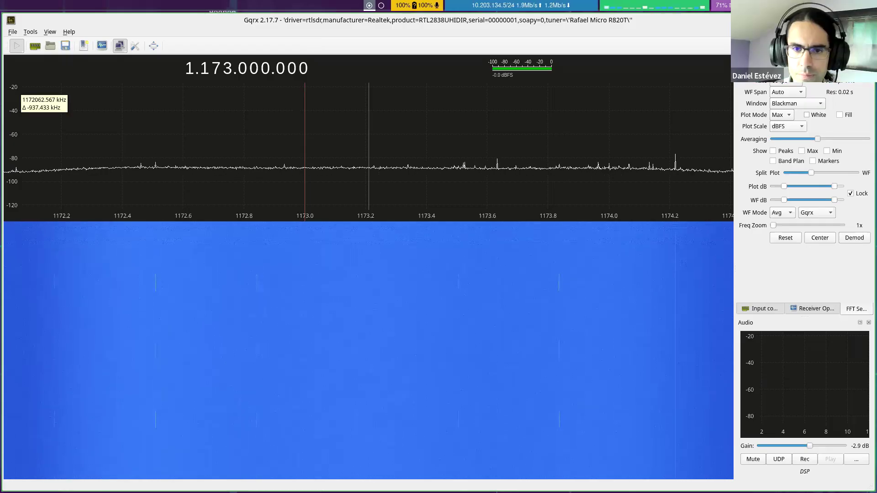
left_click(36, 46)
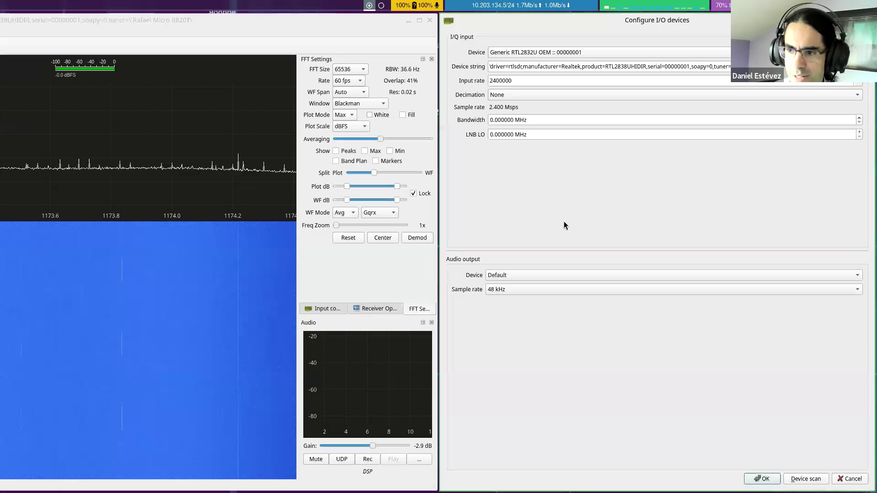
key("Print")
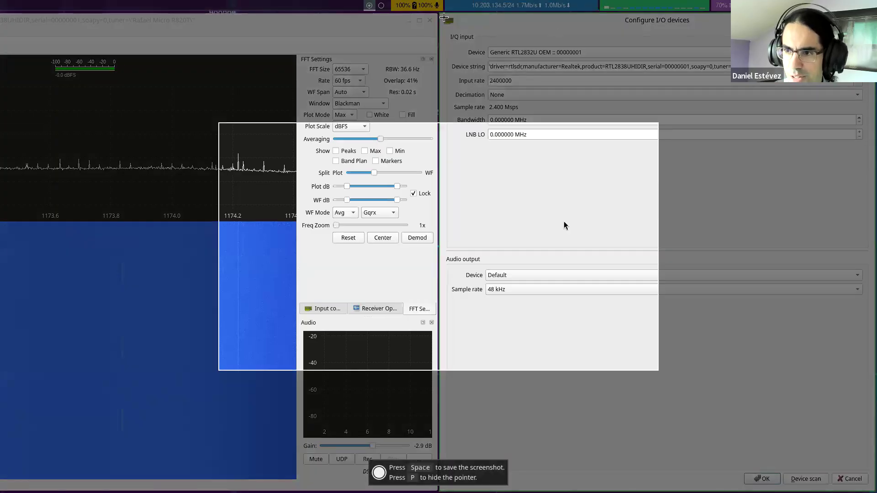
left_click_drag(444, 18, 868, 308)
key("p")
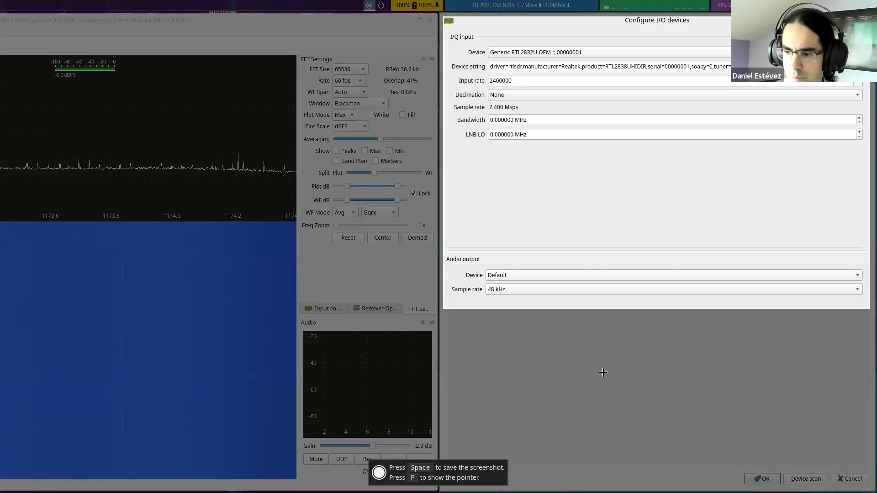
key("space")
key("Escape")
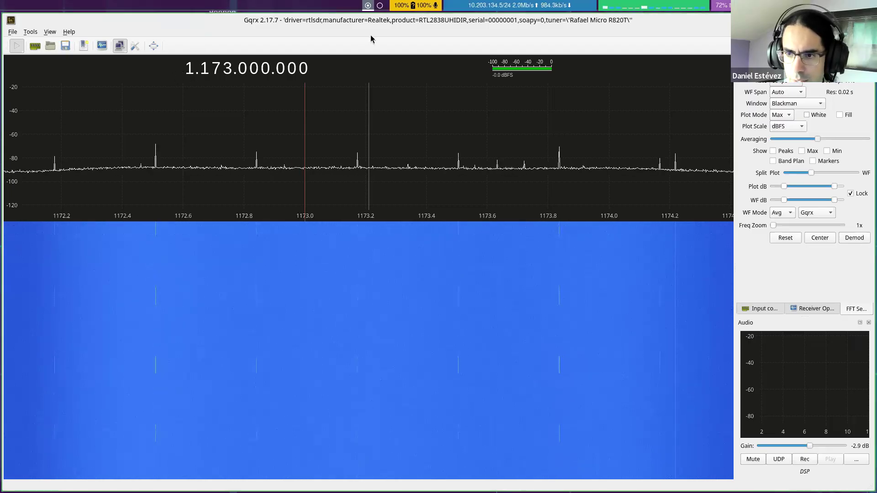
key("super+Right")
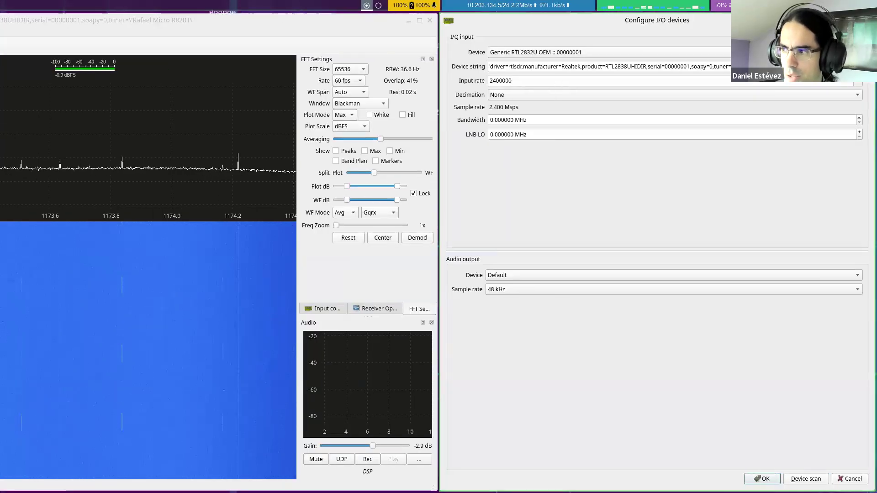
key("Escape")
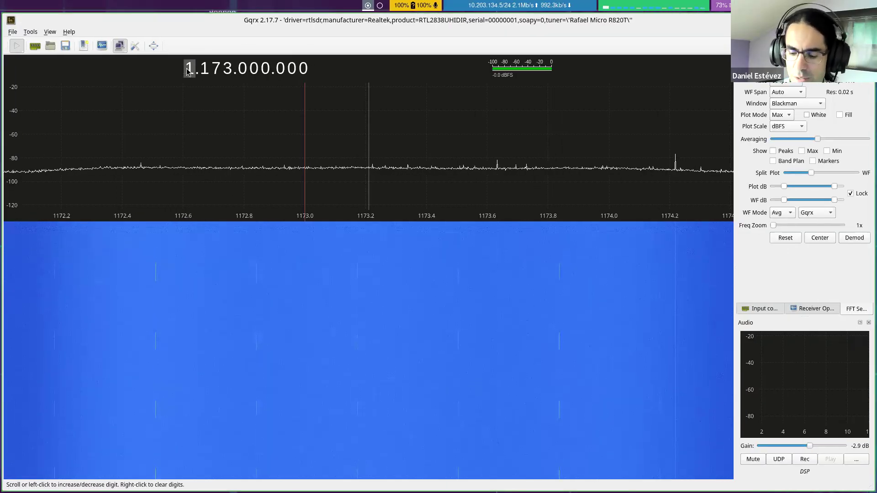
Step: Tune the receiver to 98.000.000 and lower the audio gain to -47.7 dB
type("0098")
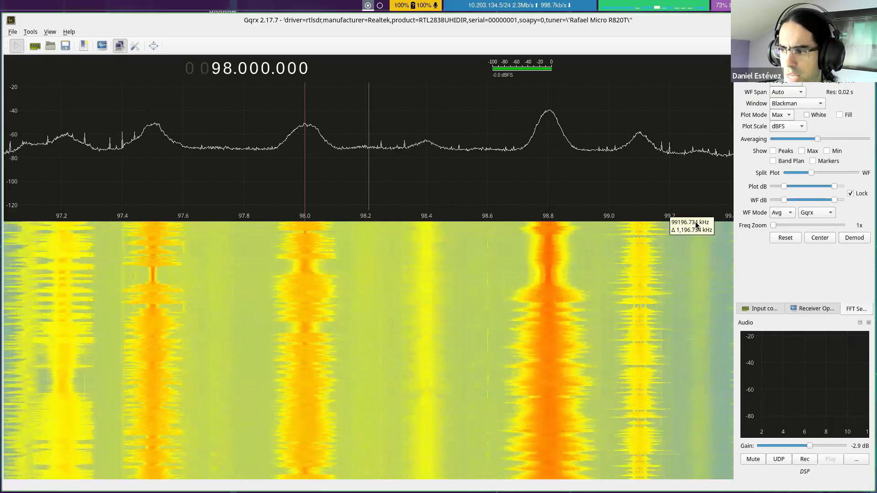
left_click_drag(809, 446, 780, 446)
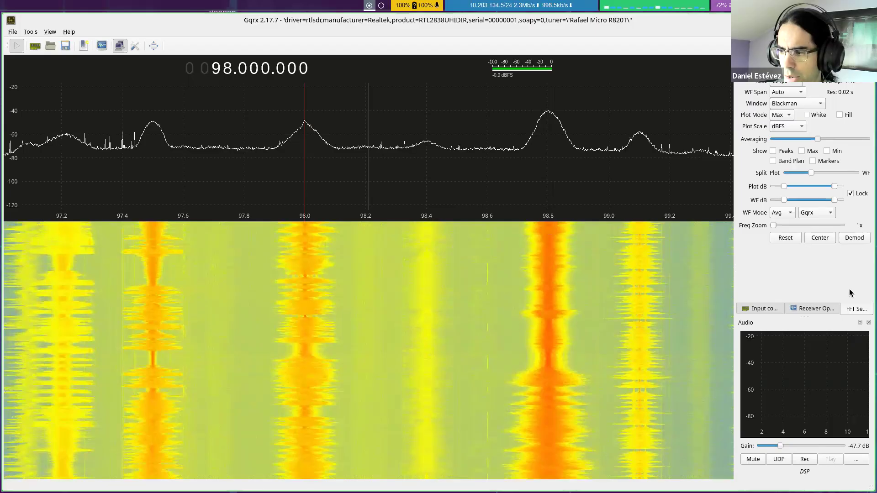
Step: Demodulate the 98 MHz broadcast station in WFM (mono) mode and switch the mode back to Demod Off
left_click(809, 308)
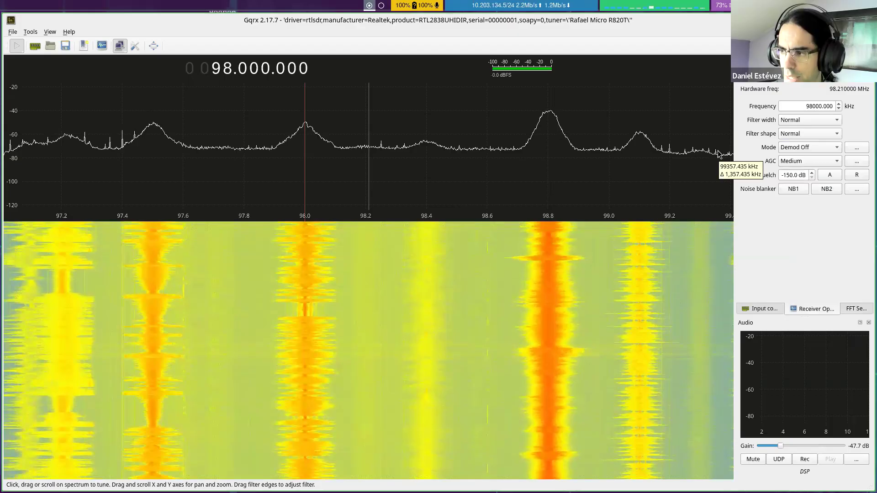
left_click(803, 152)
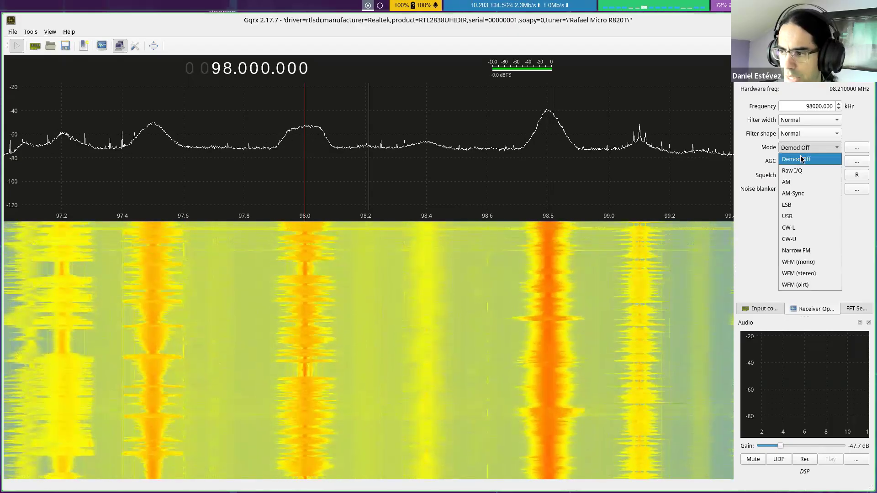
left_click(802, 262)
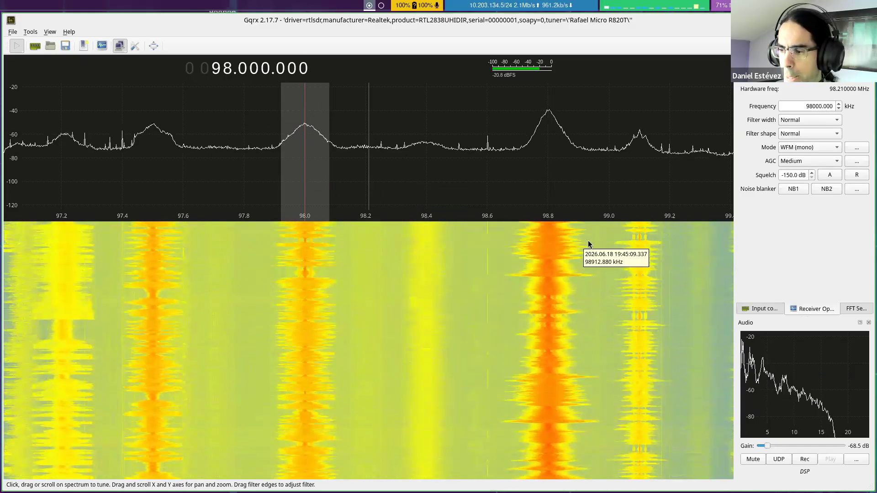
left_click(819, 148)
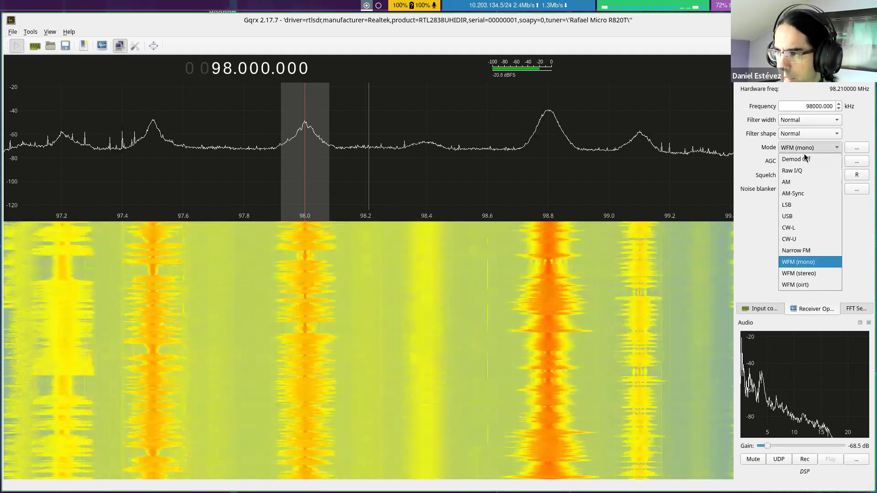
left_click(805, 159)
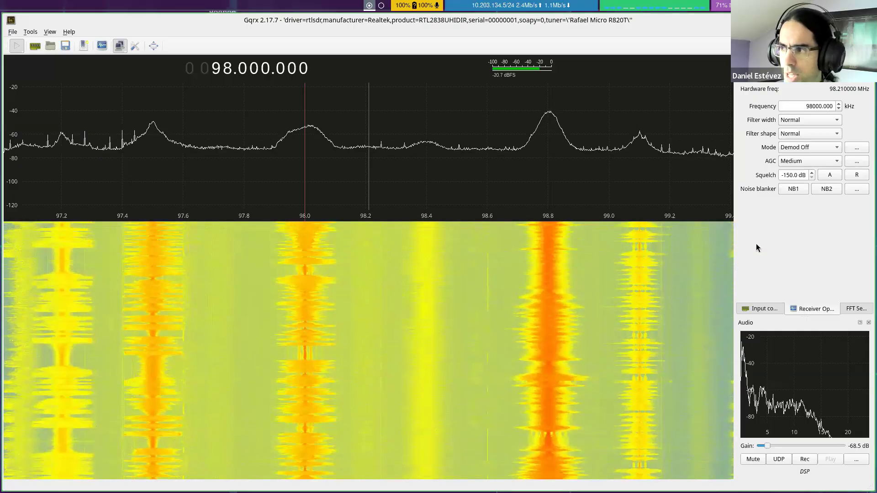
Step: Compare the FM band spectrum at TUNER gains of 0 dB and 49 dB, and return the gain to 30 dB
left_click(751, 309)
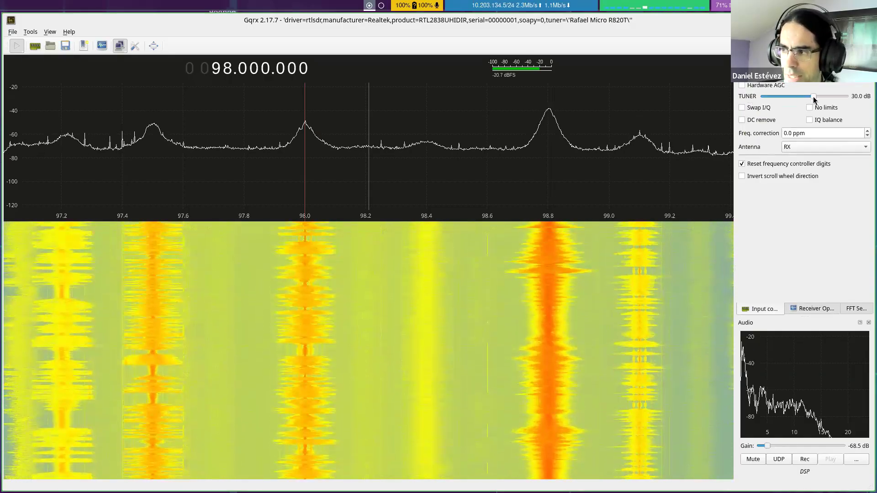
left_click_drag(811, 96, 762, 97)
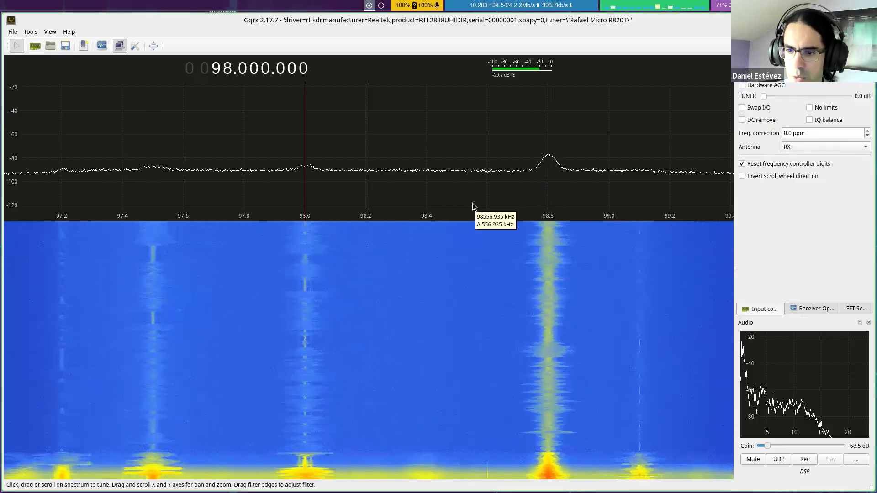
left_click_drag(764, 96, 846, 96)
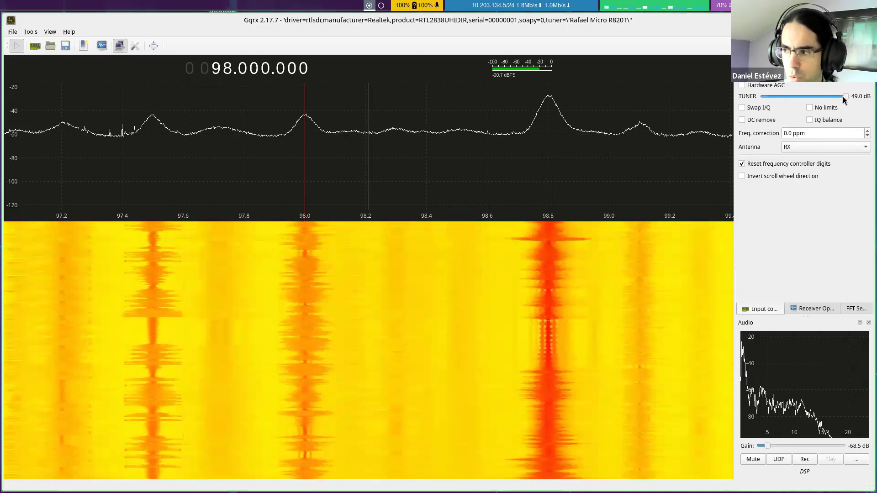
left_click_drag(817, 101, 814, 101)
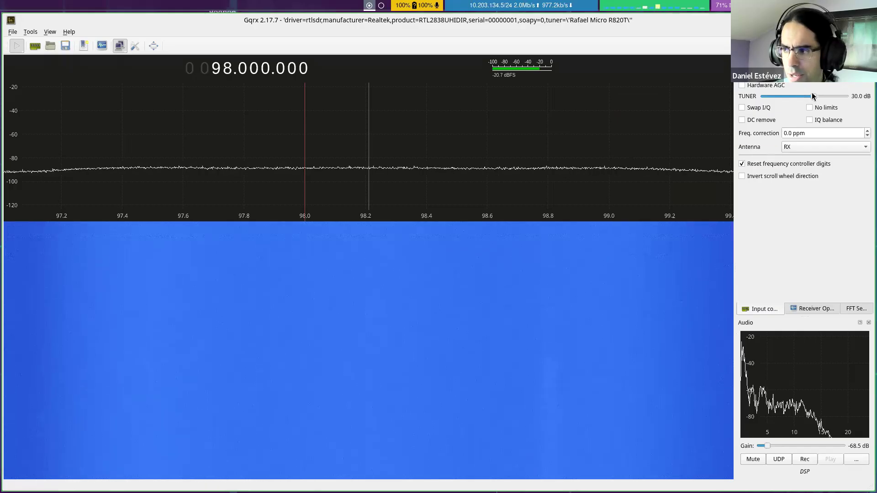
Step: Compare reception at TUNER gains of 48, 20, 30 and 40 dB, and return the gain to 30 dB
left_click_drag(812, 100, 761, 97)
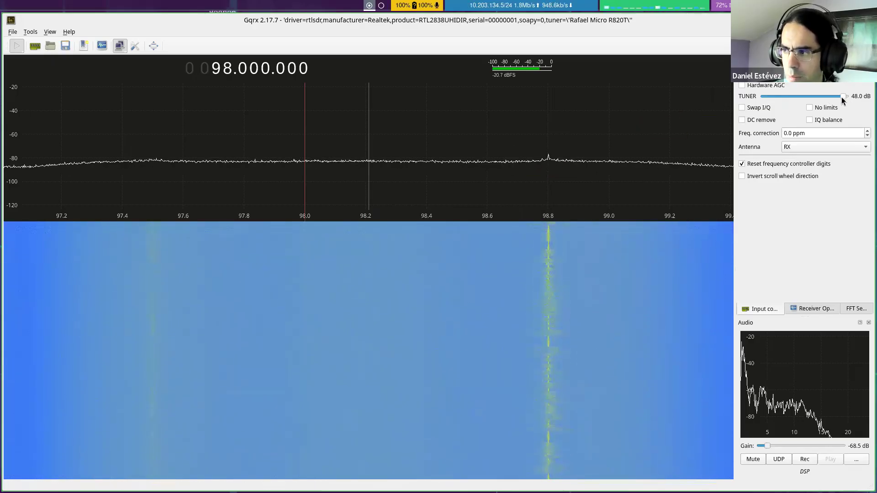
scroll(799, 101, "down", 1)
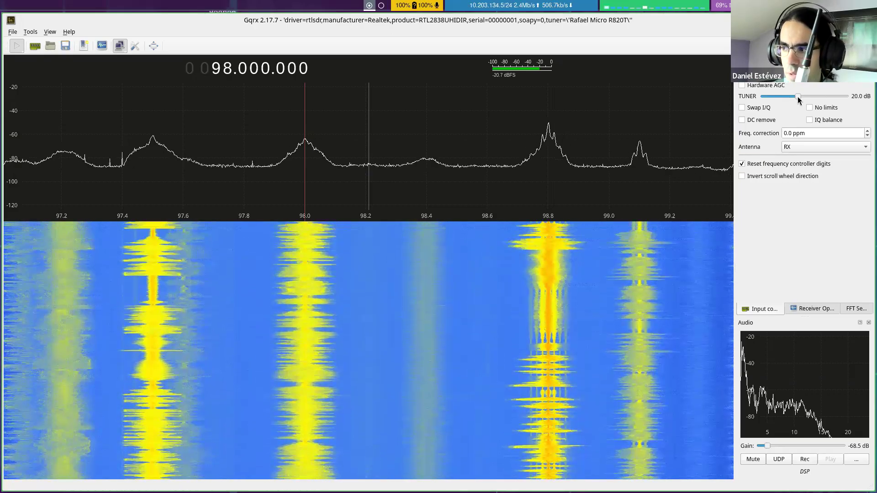
left_click_drag(810, 99, 814, 97)
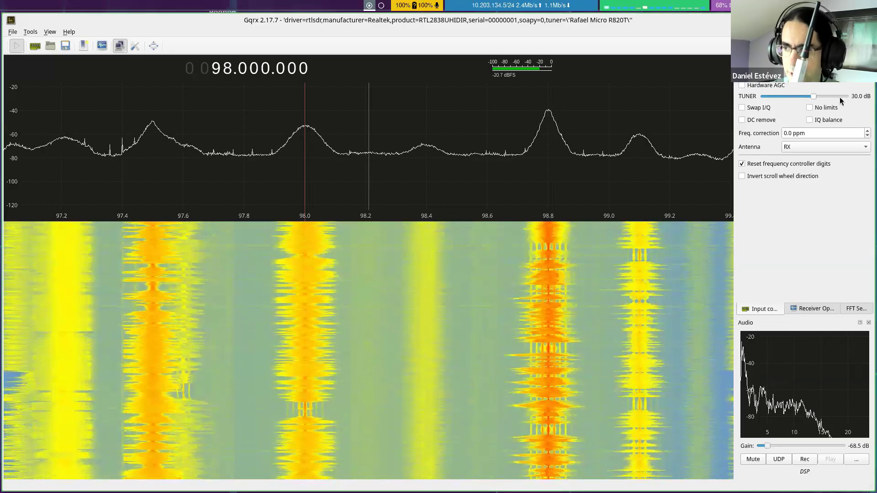
left_click_drag(817, 97, 830, 94)
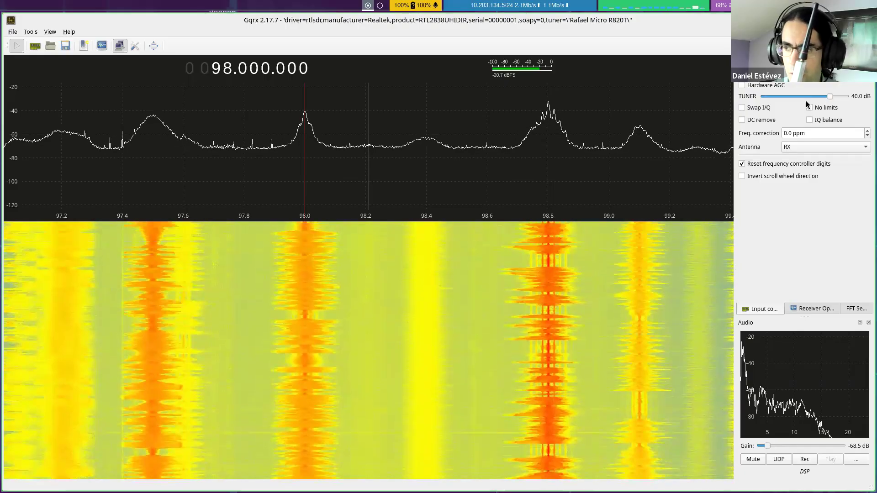
left_click_drag(827, 96, 814, 96)
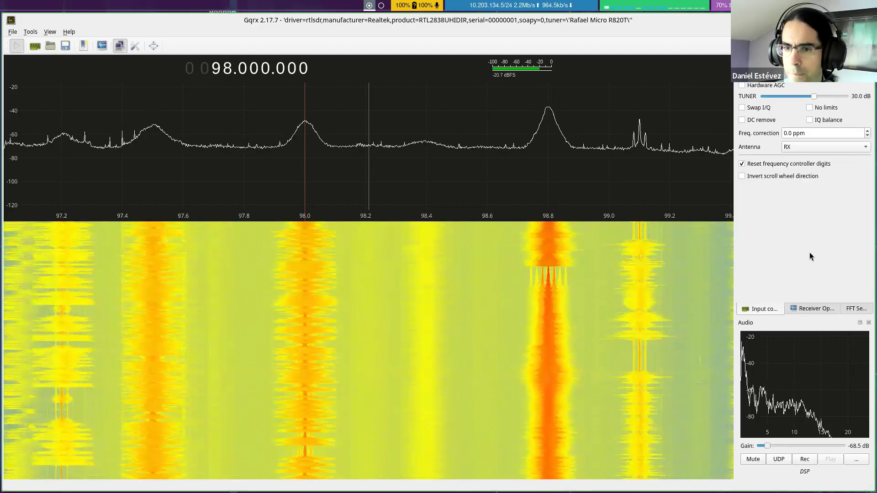
Step: Tune the receiver to 1.090.000.000 and narrow the locked plot and waterfall dB ranges to about -110 to -45 dB
right_click(193, 70)
type("1.09")
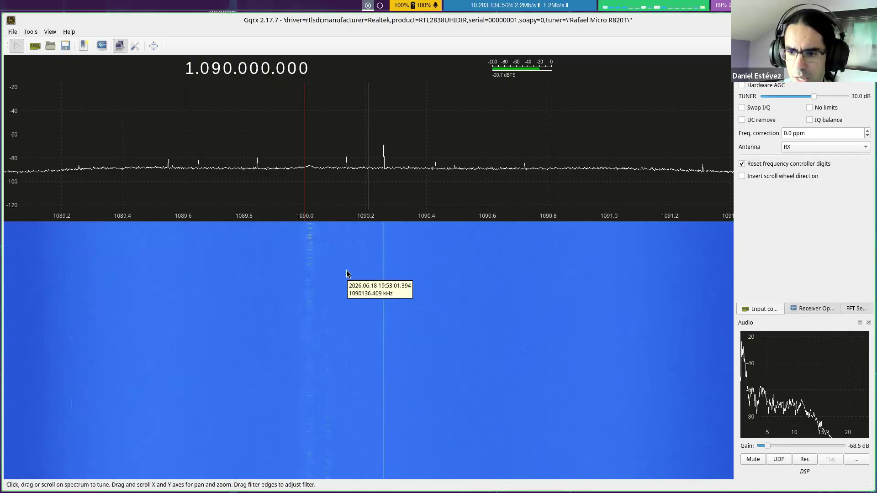
left_click(851, 309)
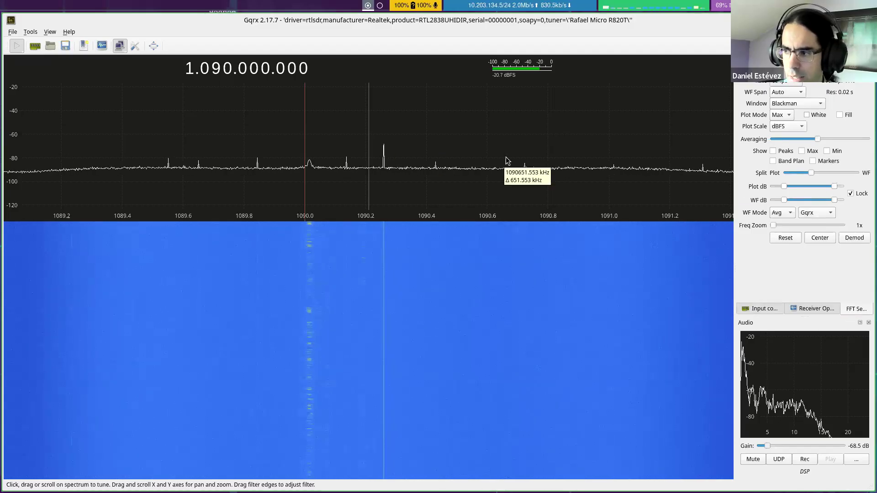
left_click_drag(835, 186, 799, 186)
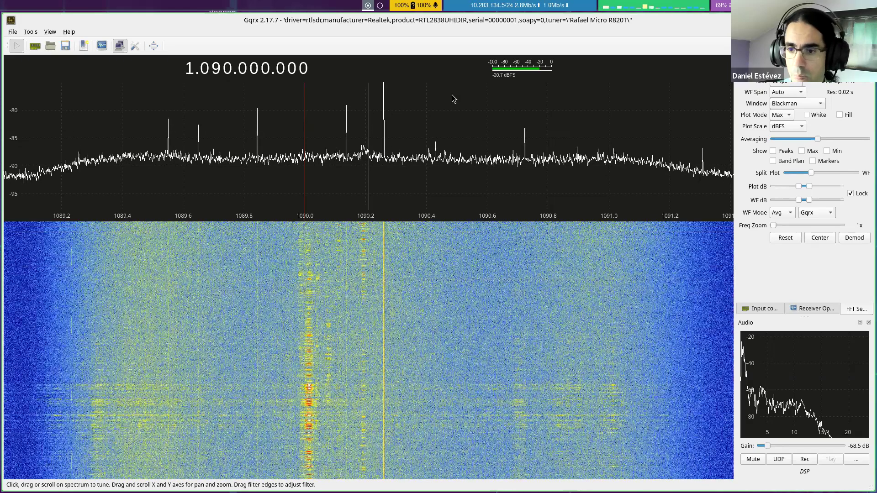
left_click_drag(808, 187, 790, 185)
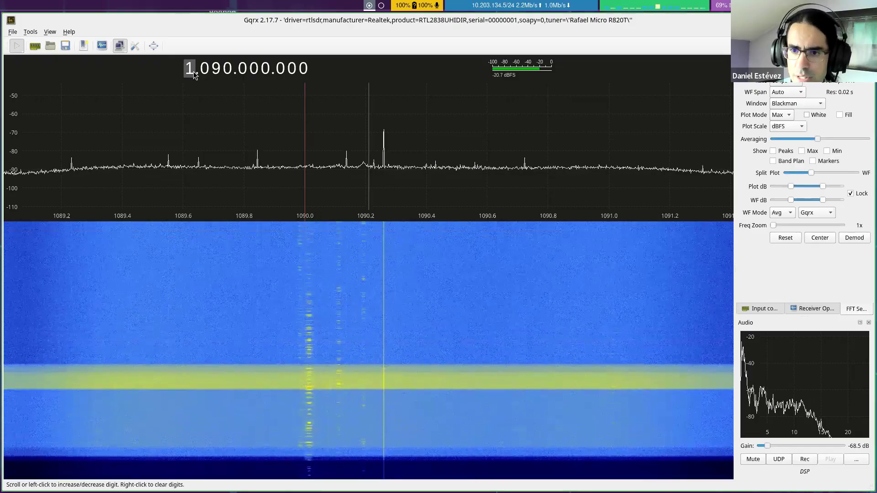
Step: Retune the receiver to 830.091.000 to view the mobile phone band
type("90")
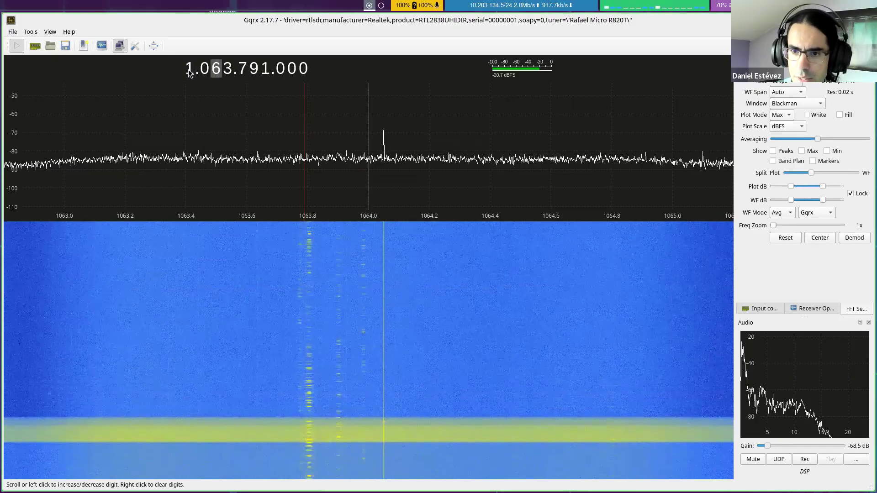
key("Left")
key("Left")
type("0 ")
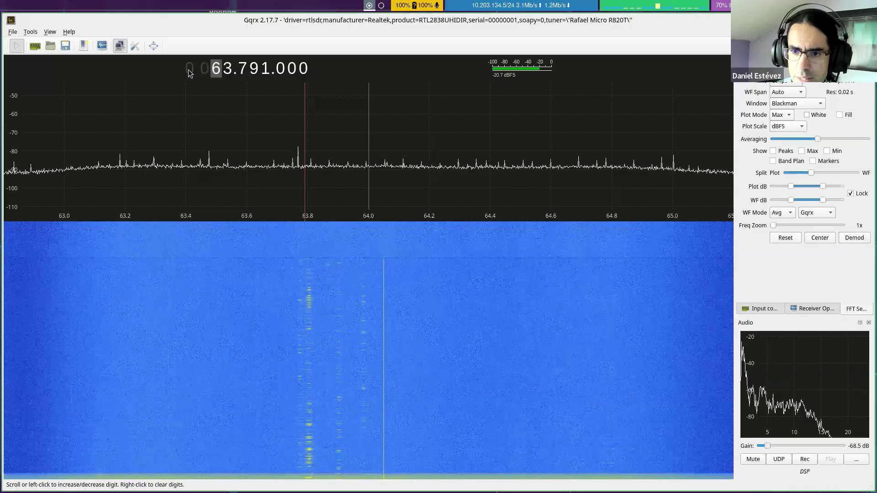
type("830.0")
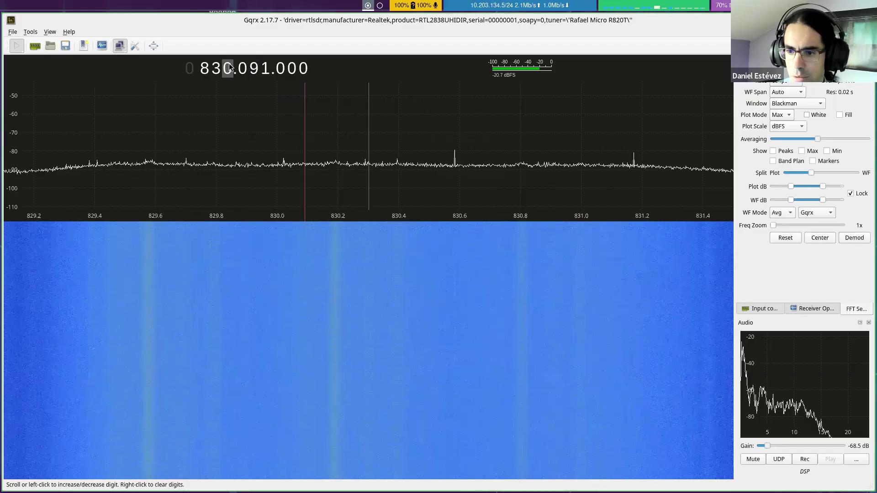
Step: Step the receiver frequency up to 833 MHz and back down in 1 MHz increments to 819.000.000
scroll(228, 68, "up", 1)
scroll(228, 68, "up", 1)
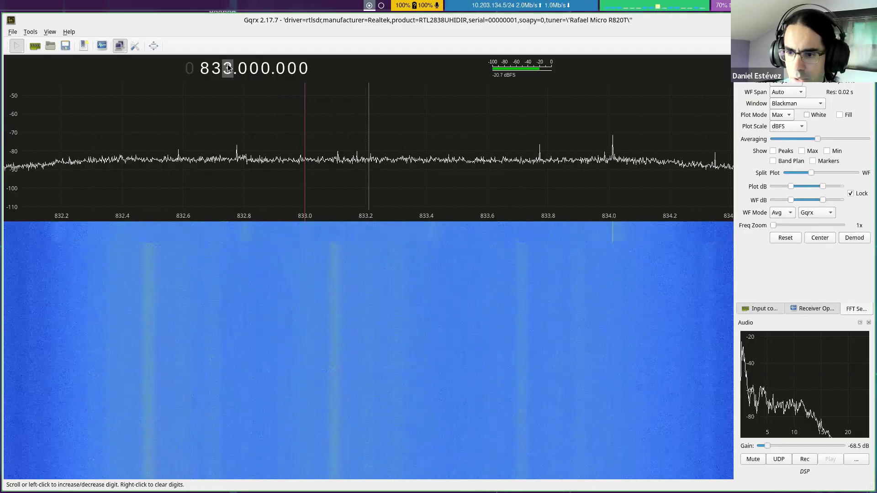
scroll(228, 76, "down", 11)
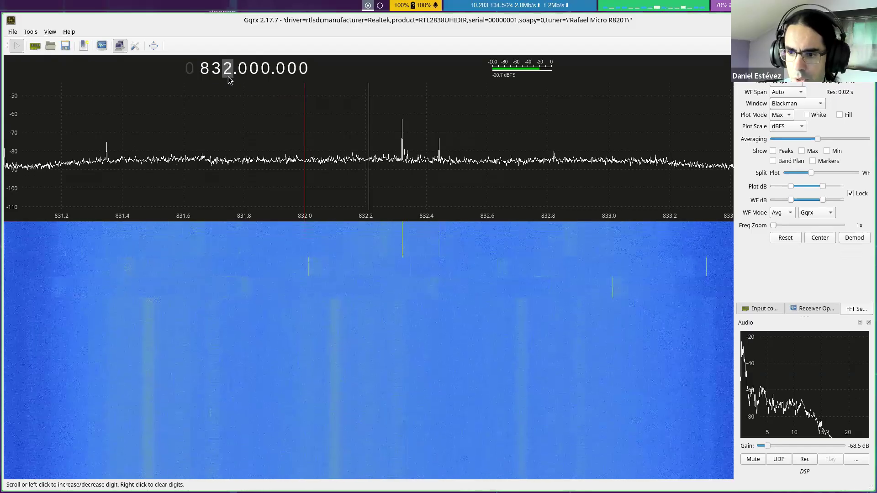
scroll(229, 76, "down", 1)
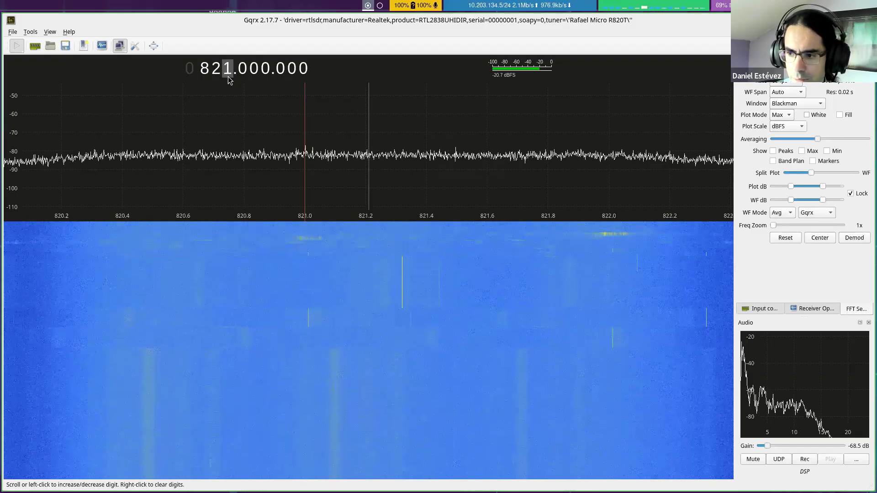
scroll(229, 77, "down", 1)
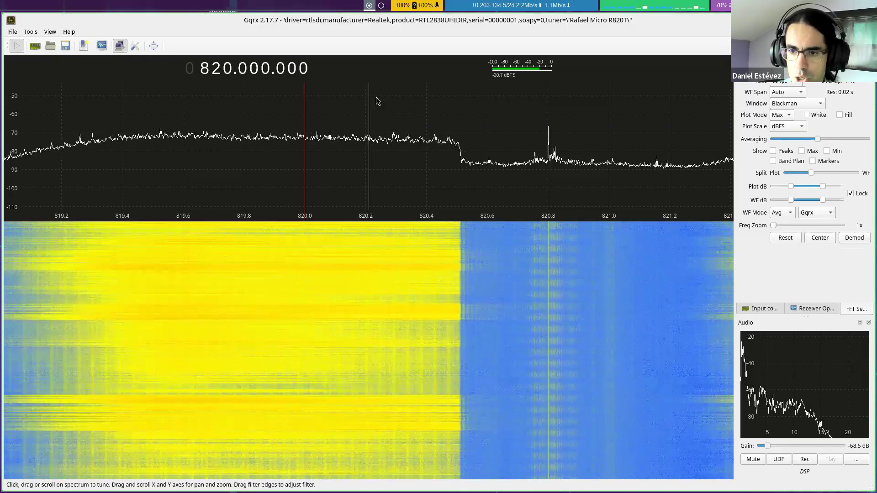
left_click(227, 75)
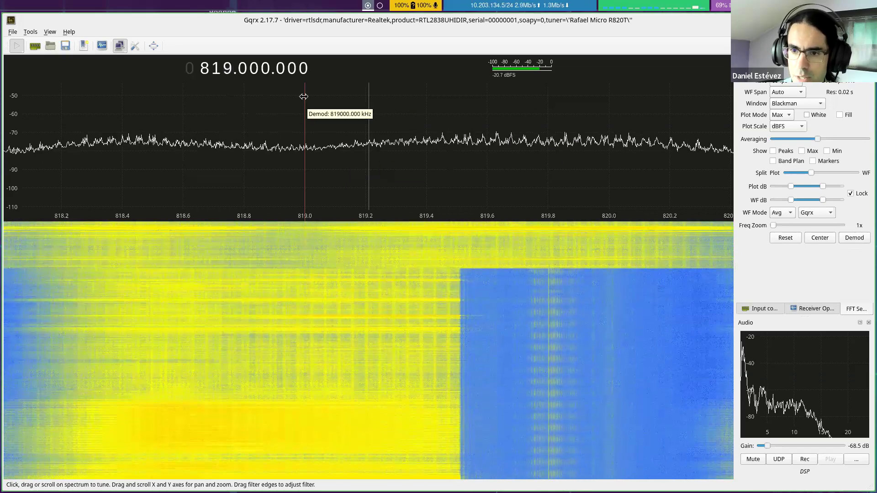
Step: Step the receiver frequency down in 1 MHz decrements to 812.000.000
left_click(226, 74)
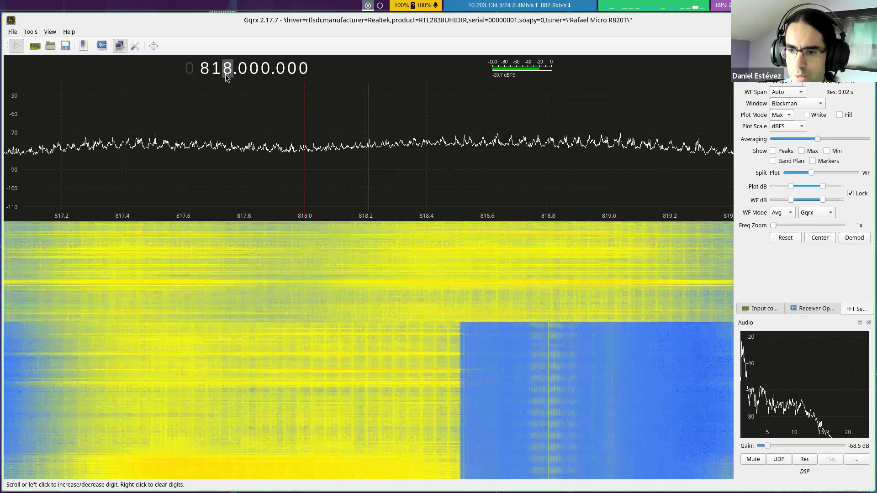
left_click(226, 74)
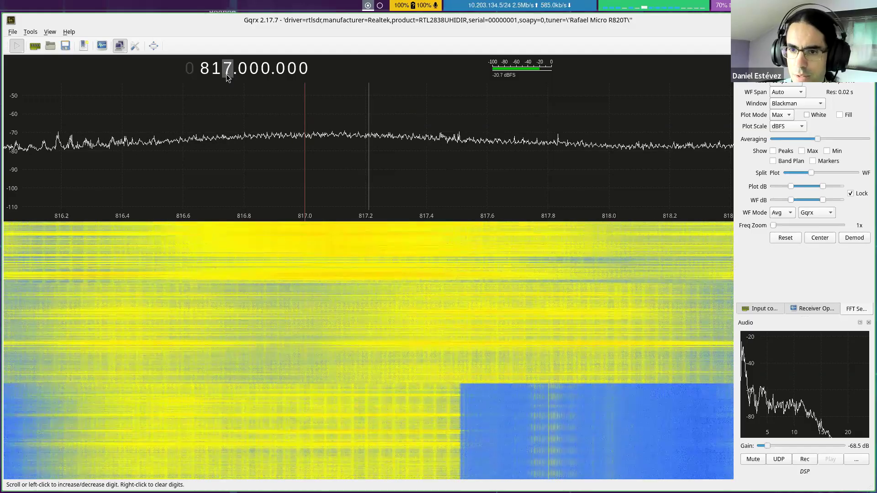
left_click(226, 74)
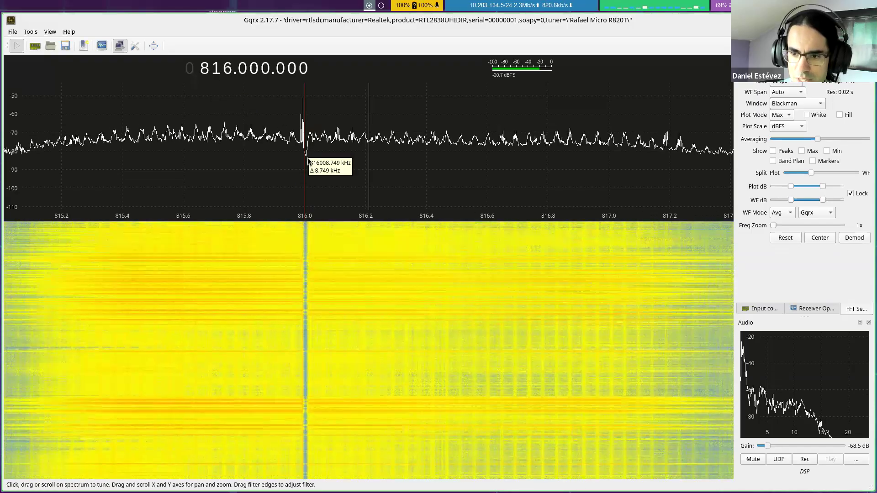
left_click(229, 73)
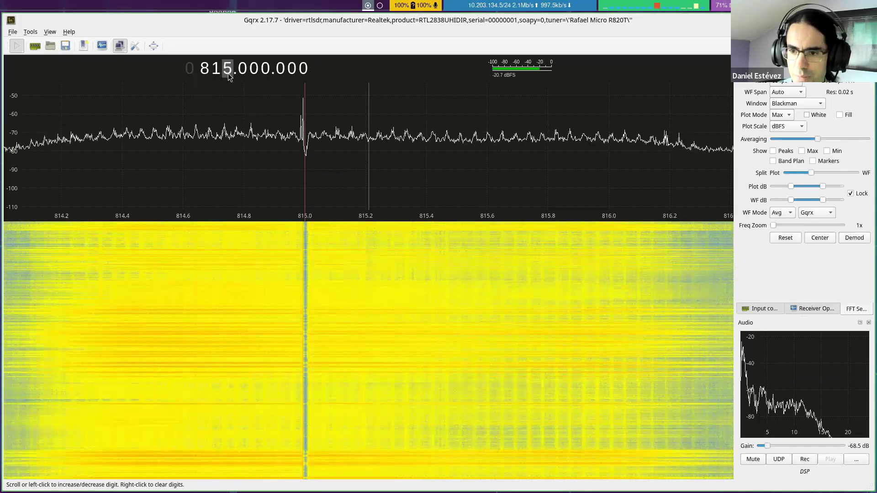
left_click(229, 73)
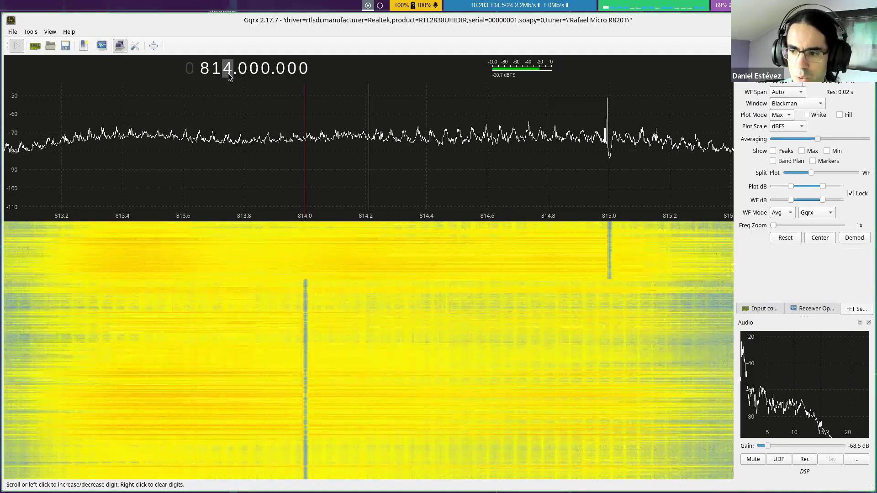
left_click(228, 73)
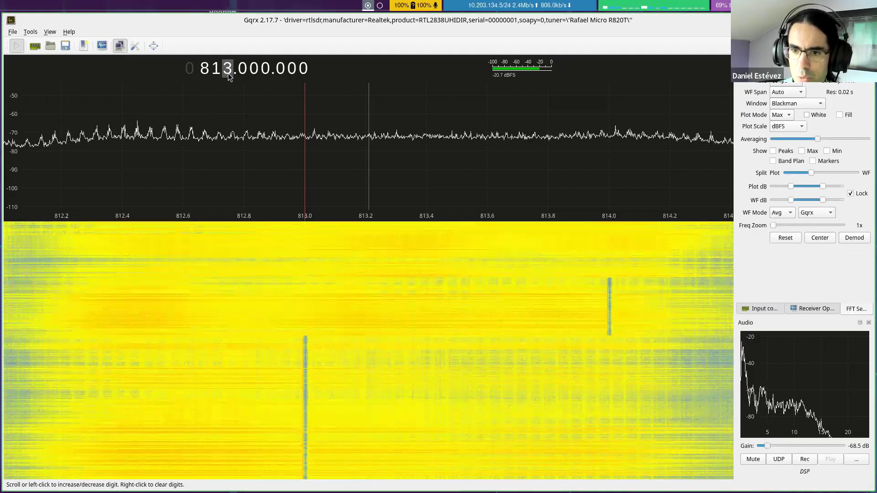
left_click(228, 73)
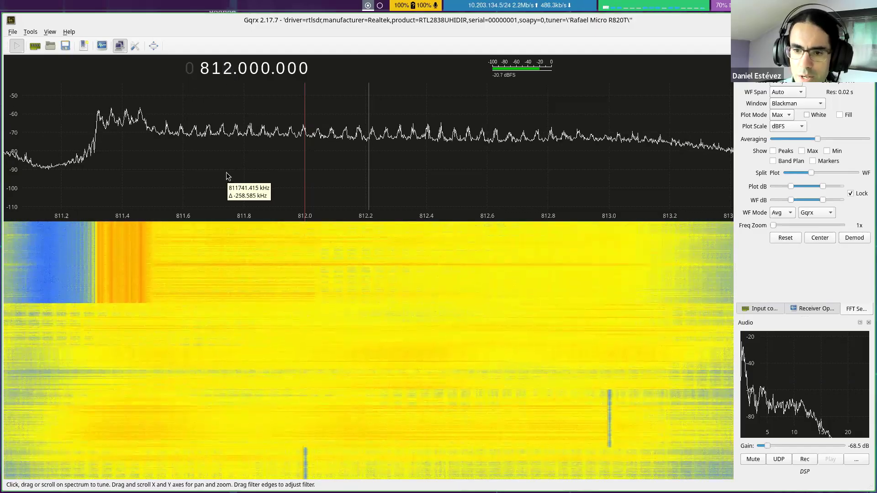
Step: Sweep the receiver frequency further down in 1 MHz steps through 809.000.000 to 798.000.000
left_click(226, 74)
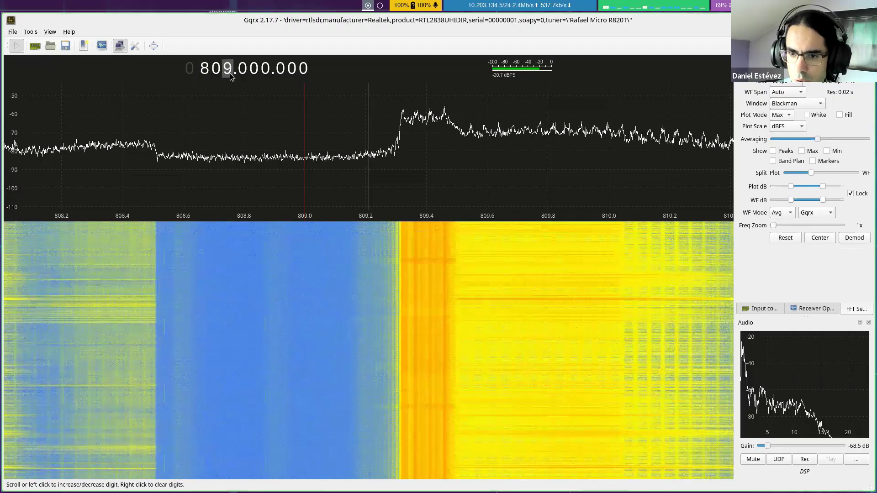
scroll(230, 73, "down", 11)
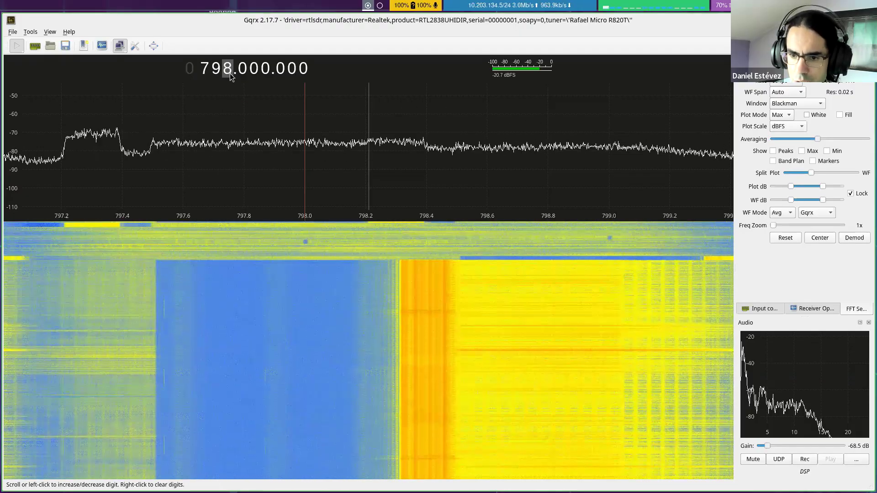
scroll(229, 73, "down", 1)
scroll(233, 68, "up", 1)
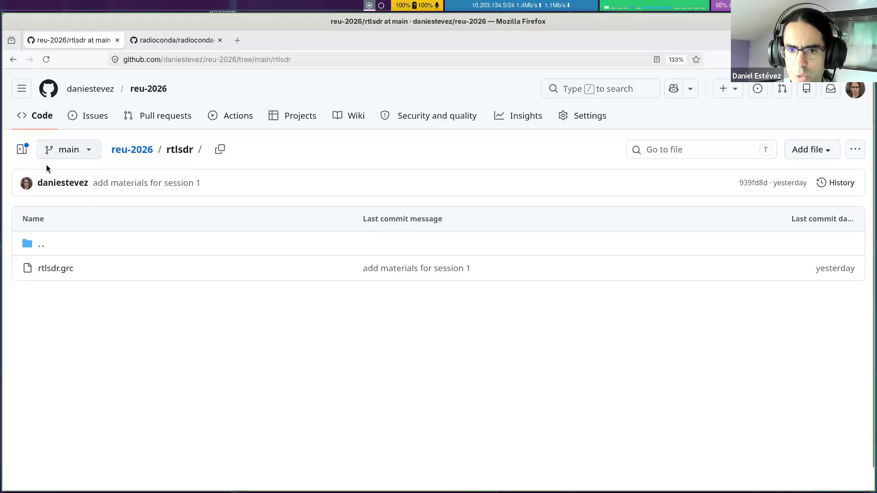
Step: Go back to the root page of the reu-2026 repository in Firefox, and list the local reu-2026 folder in a terminal
left_click(14, 60)
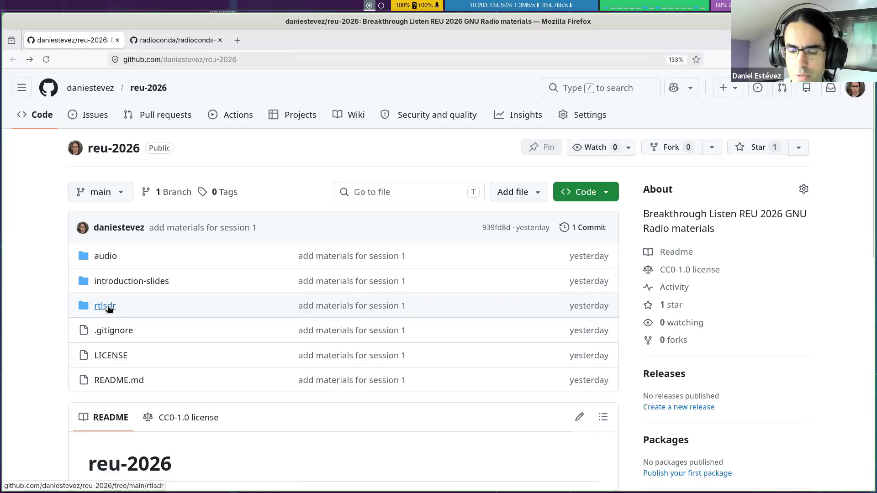
key("super+Return")
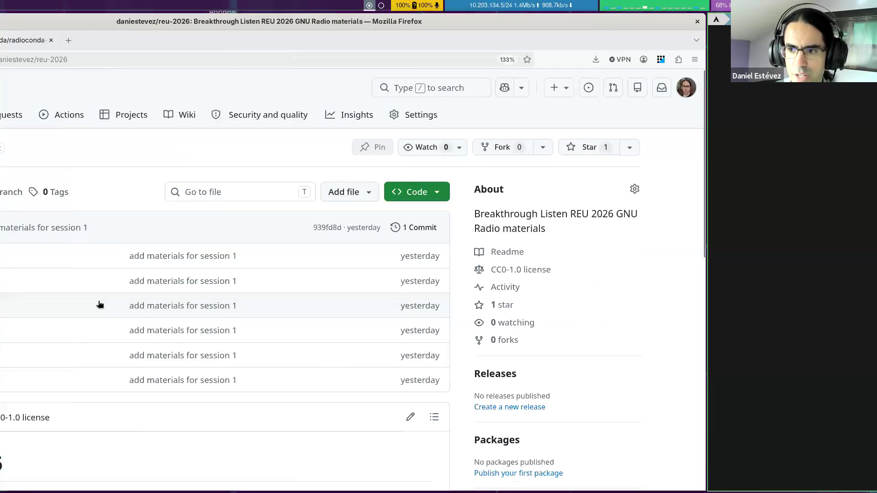
type("cd rtlsdr/")
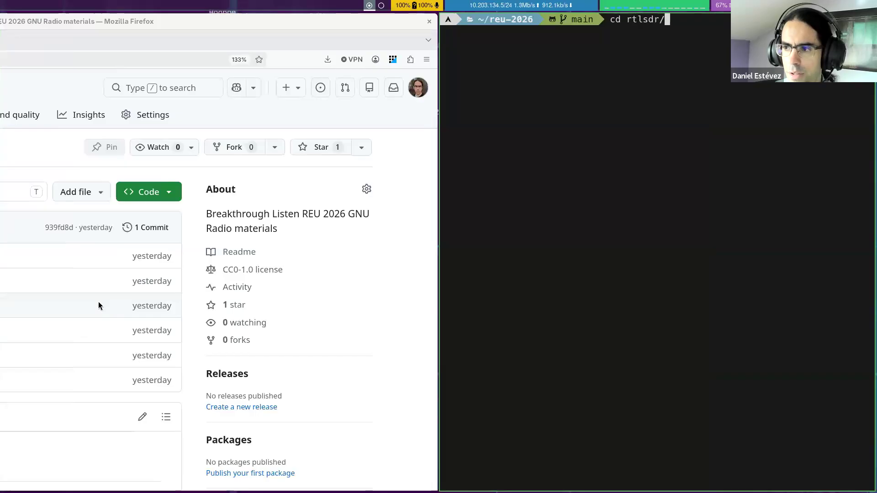
key("Return")
type("ls")
key("Return")
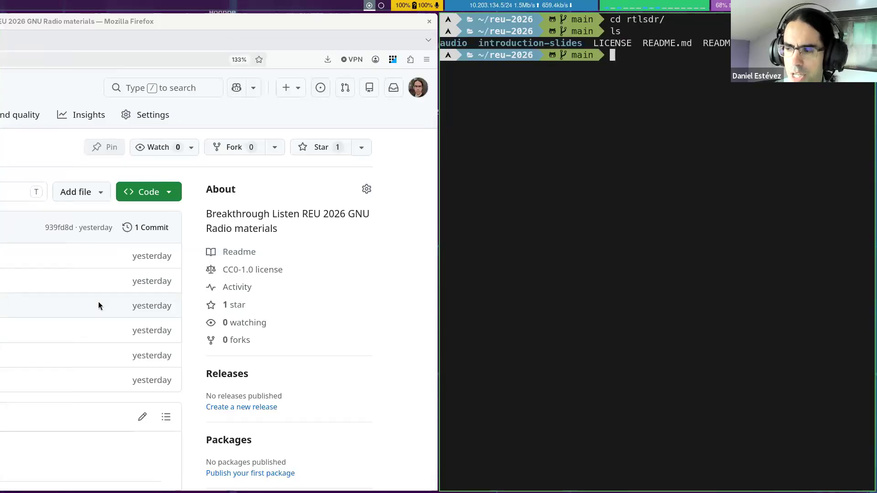
Step: Change into the rtlsdr folder, launch gnuradio-companion in the background, and show its window in full screen
type("cd rtlsdr/")
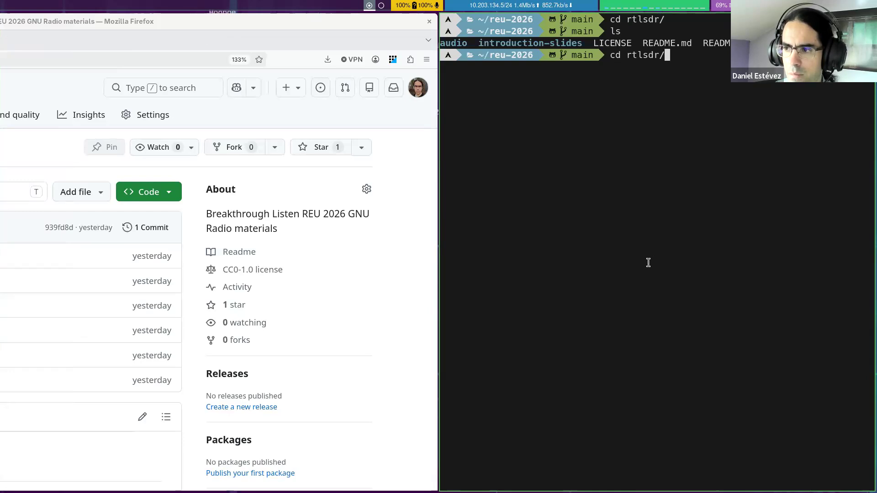
key("Return")
type("gnuradio-compan")
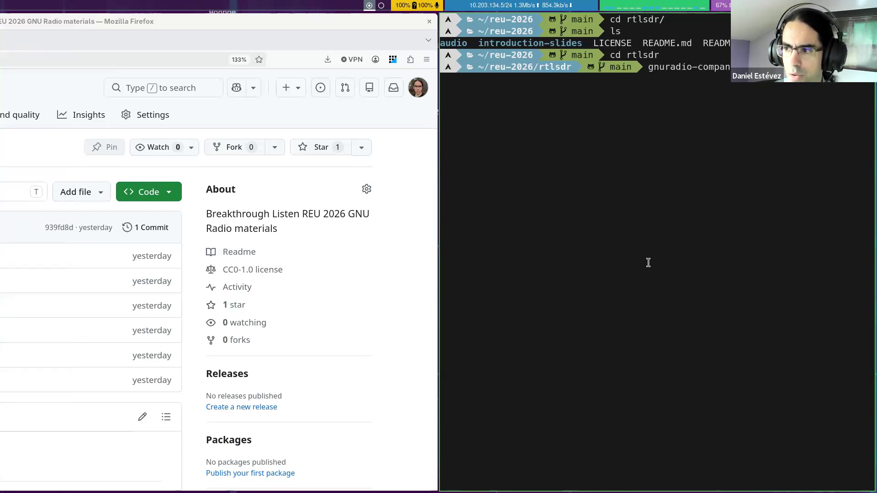
key("Return")
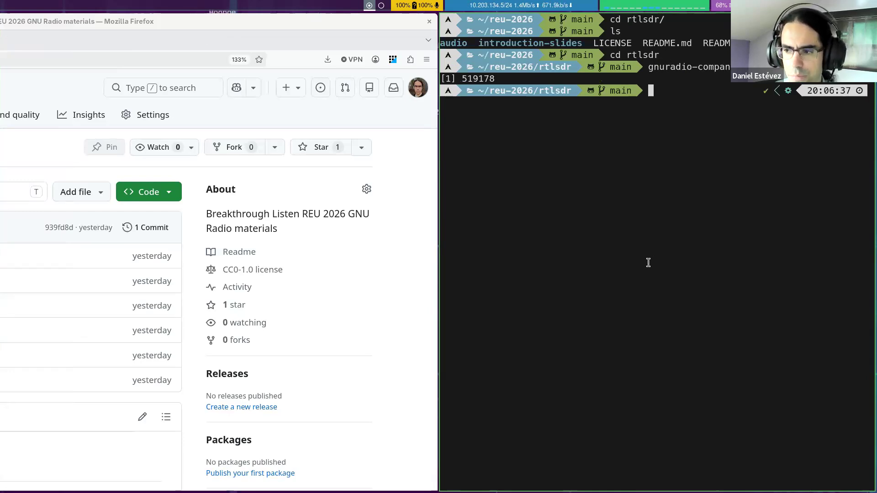
key("super+f")
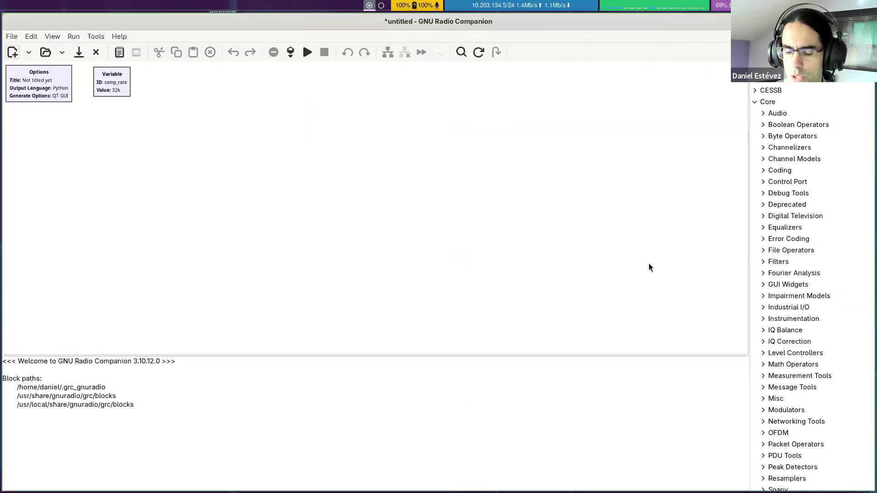
key("super+Left")
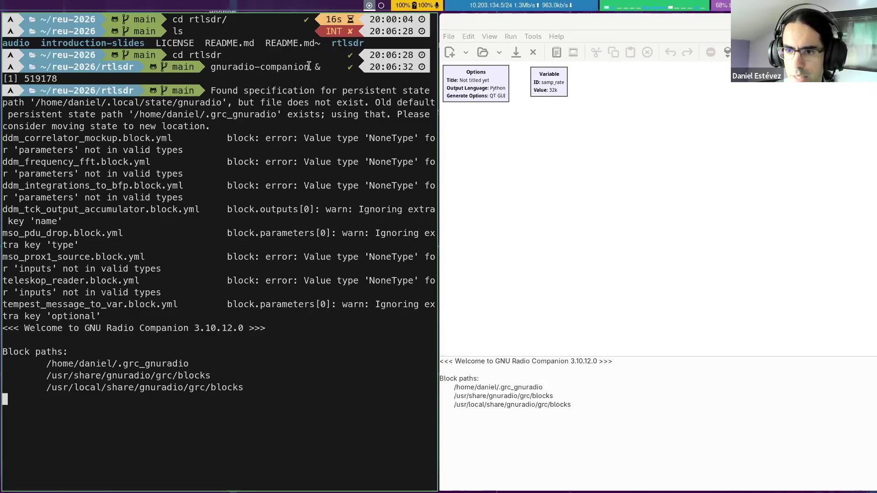
key("super+f")
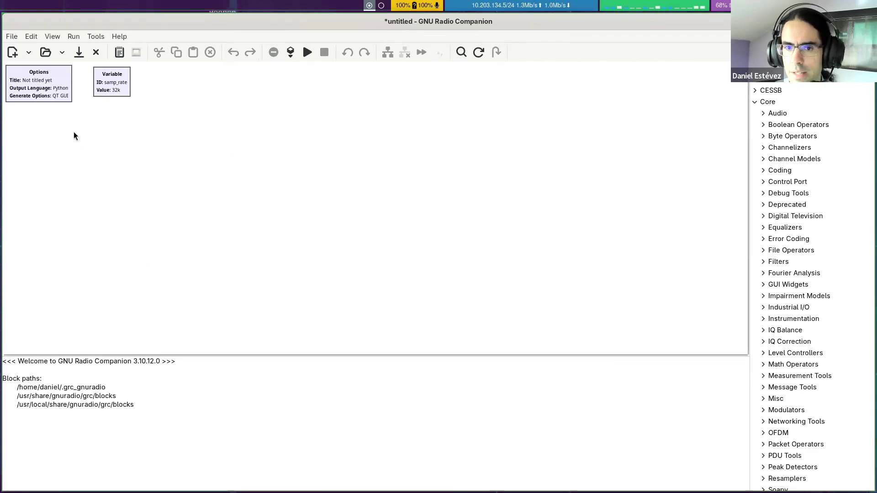
left_click(56, 99)
double_click(56, 98)
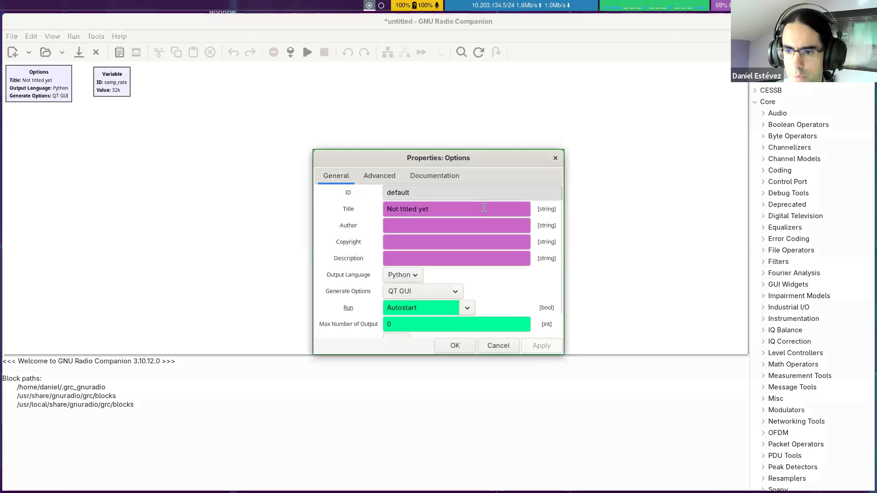
type("rtlsdr")
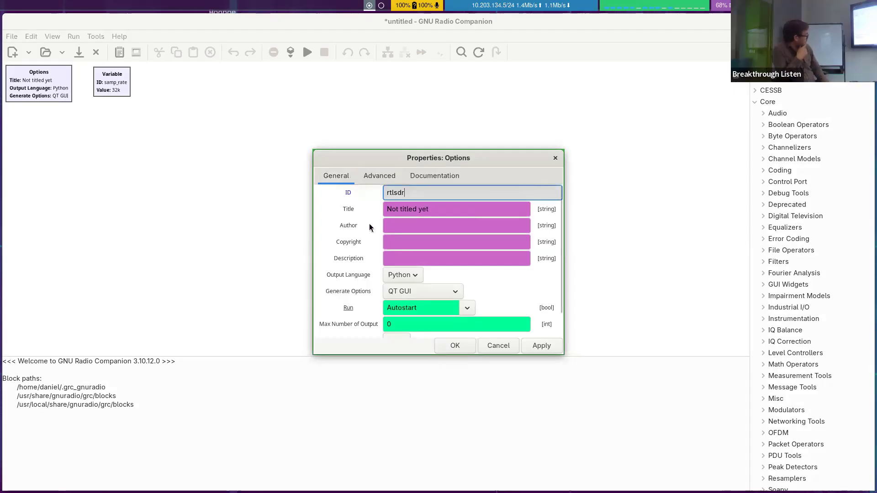
left_click(503, 346)
left_click(16, 38)
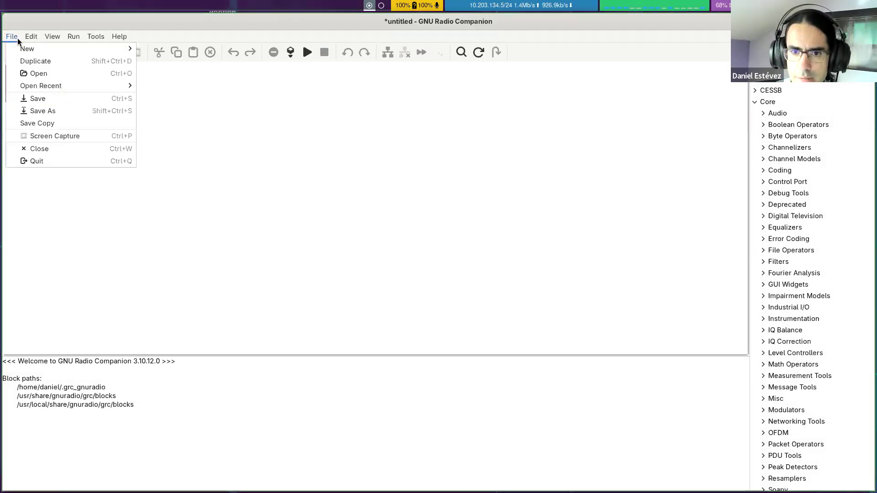
left_click(40, 36)
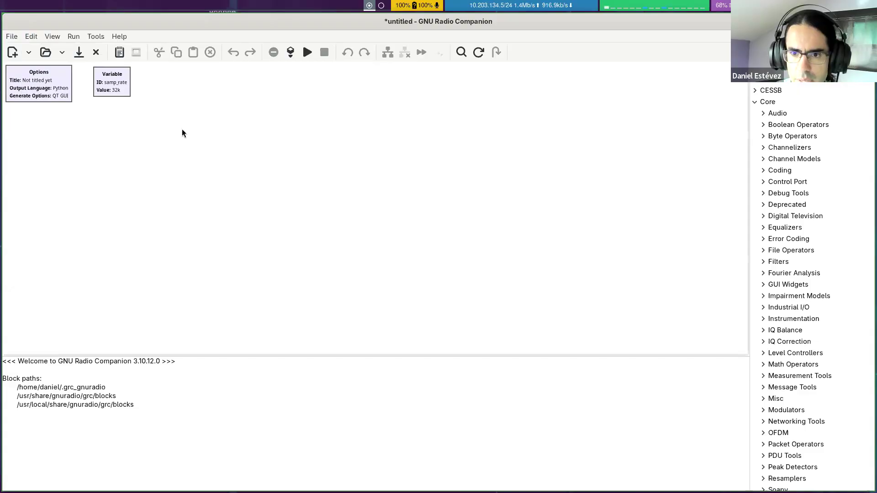
Step: Enlarge the flowgraph and enter rtlsdr2 as the ID in the Options block's properties
key("ctrl+plus")
key("ctrl+plus")
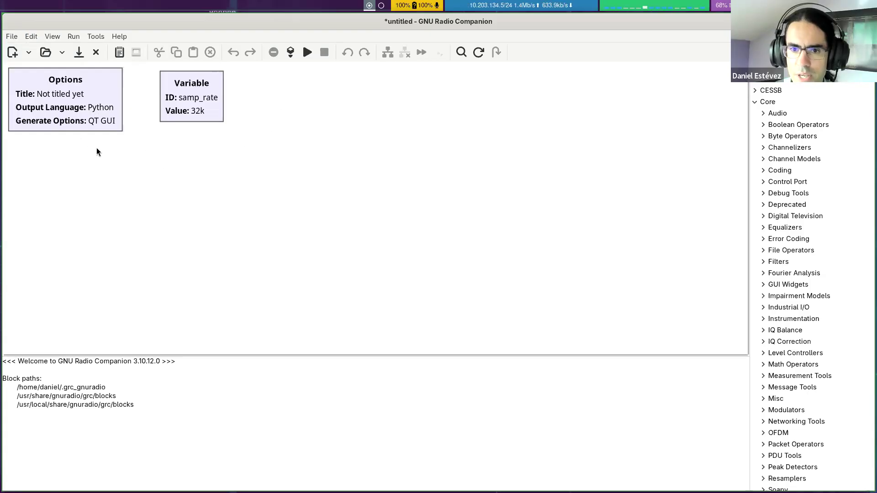
double_click(108, 95)
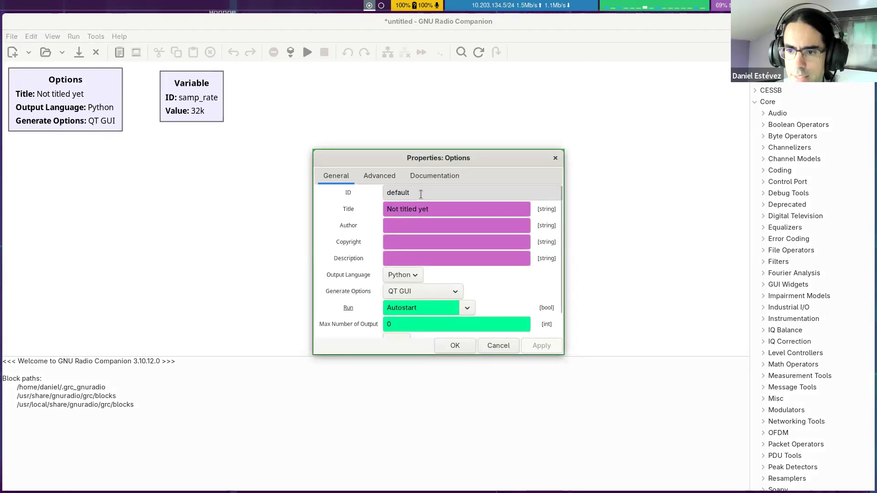
left_click_drag(422, 193, 369, 182)
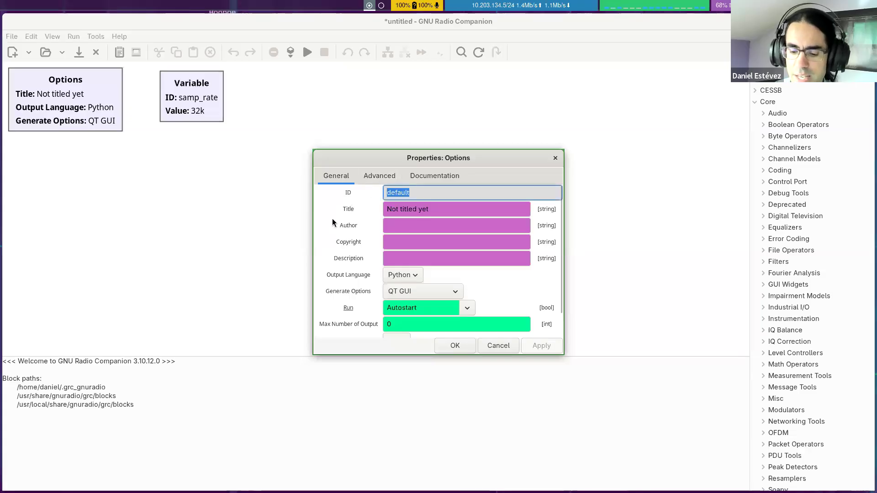
type("rtlsdr2")
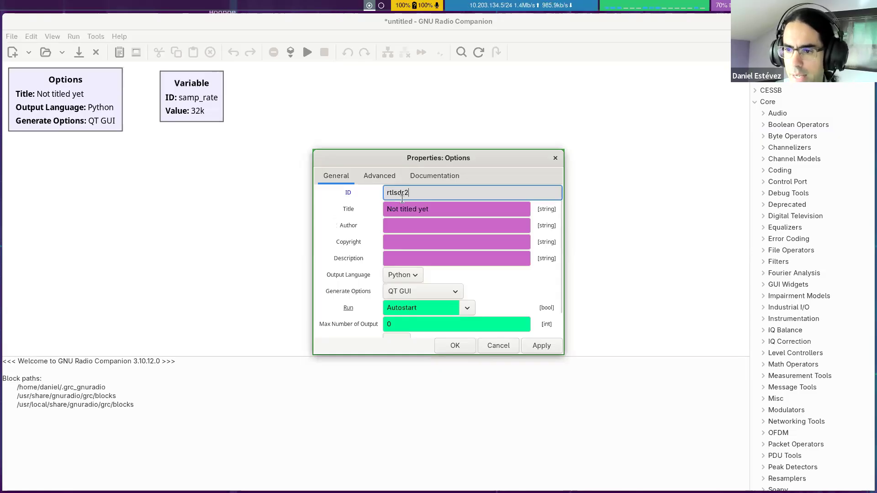
Step: Try the ID rtlsdr2+ for the Options block and examine how the properties dialog validates it
key("ctrl+a")
left_click(419, 192)
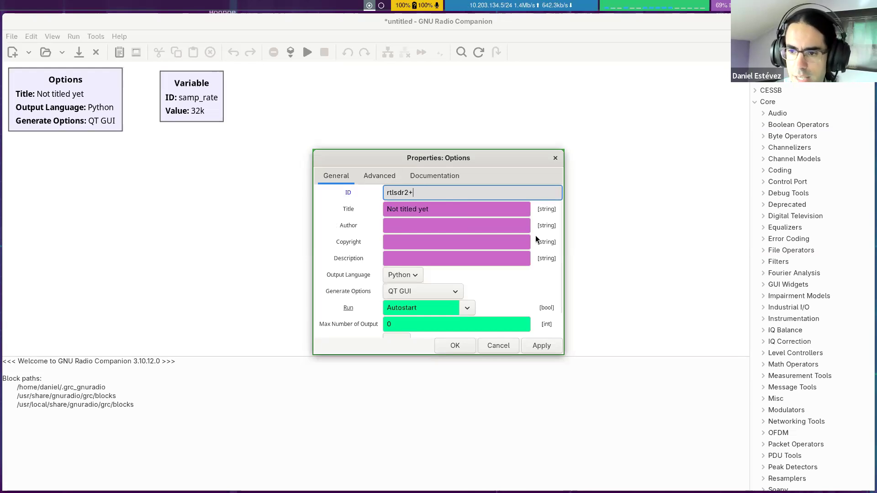
left_click(419, 225)
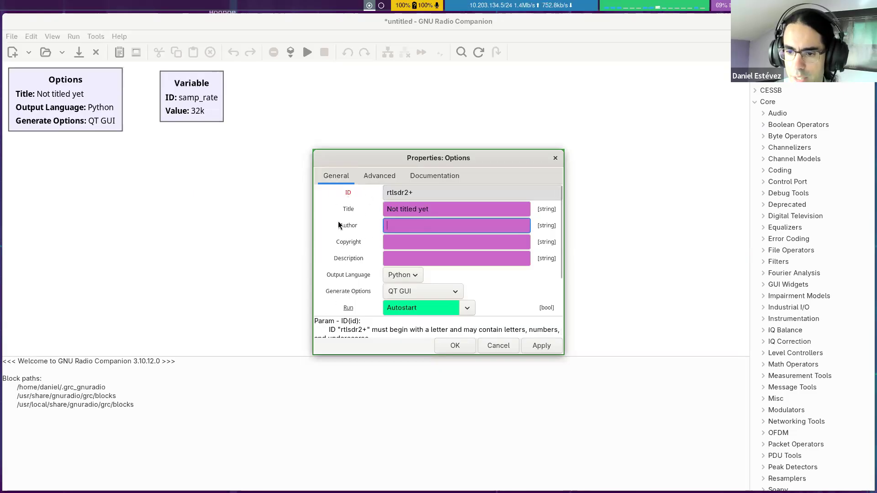
scroll(333, 329, "down", 1)
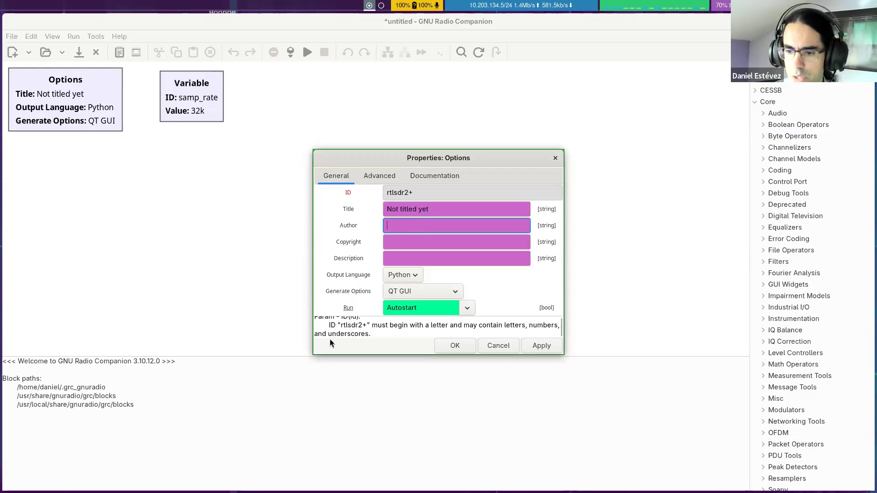
Step: Remove the plus sign so the Options block's ID is rtlsdr2, and accept the properties
left_click(437, 192)
key("BackSpace")
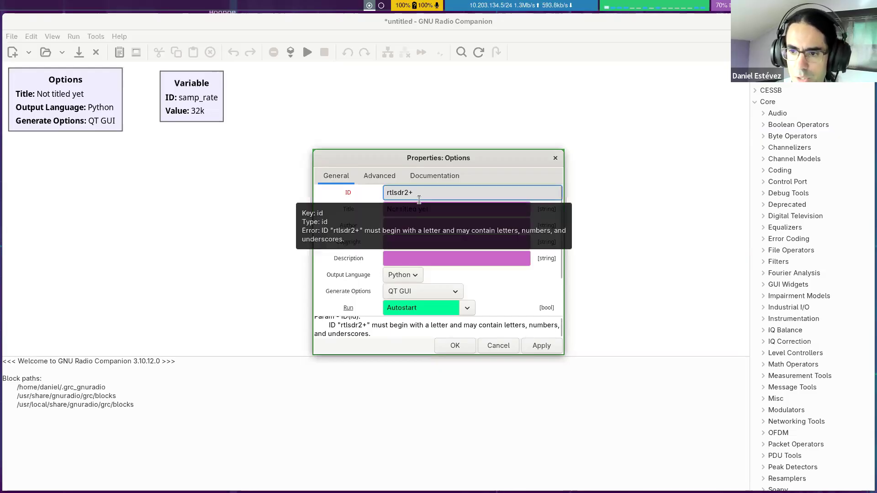
left_click(401, 225)
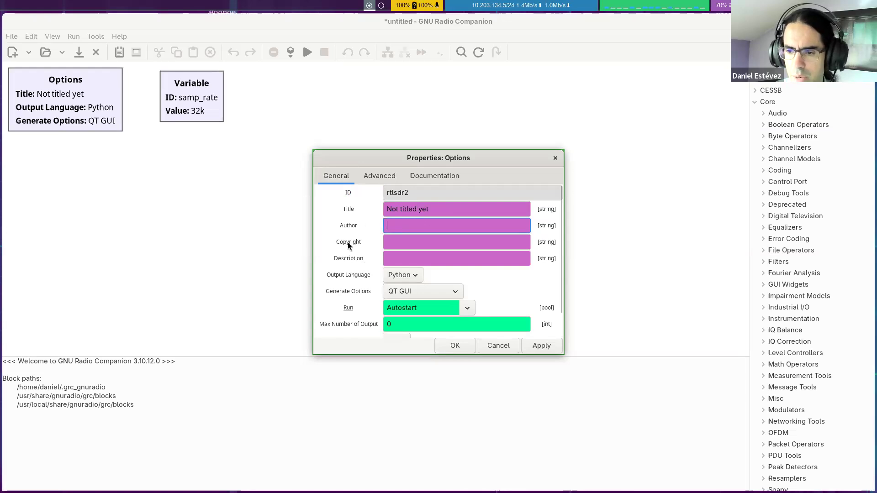
left_click(454, 345)
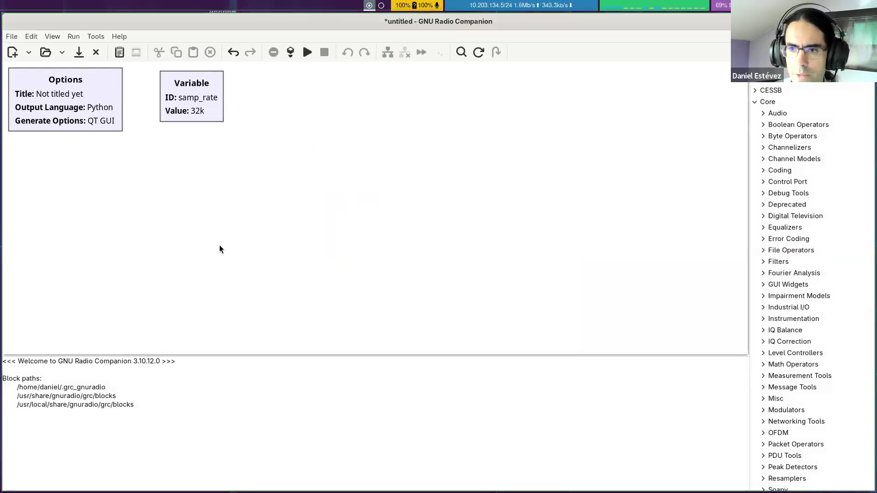
Step: Save the flowgraph as rtlsdr2.grc in the reu-2026/rtlsdr folder
left_click(14, 38)
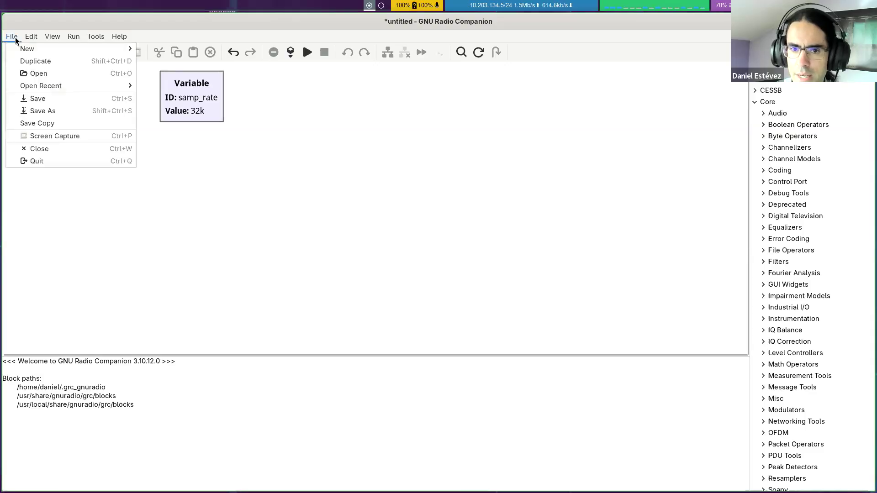
left_click(64, 100)
left_click(383, 35)
double_click(383, 34)
type("rtlsdr2")
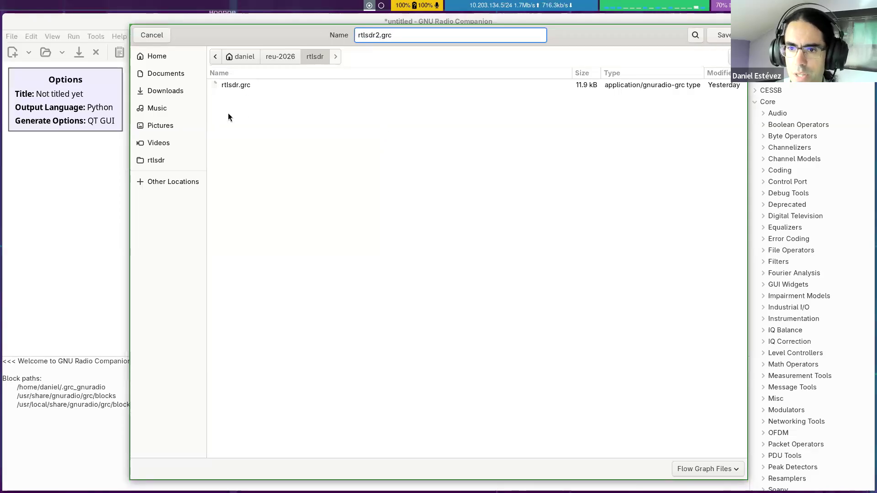
left_click(726, 35)
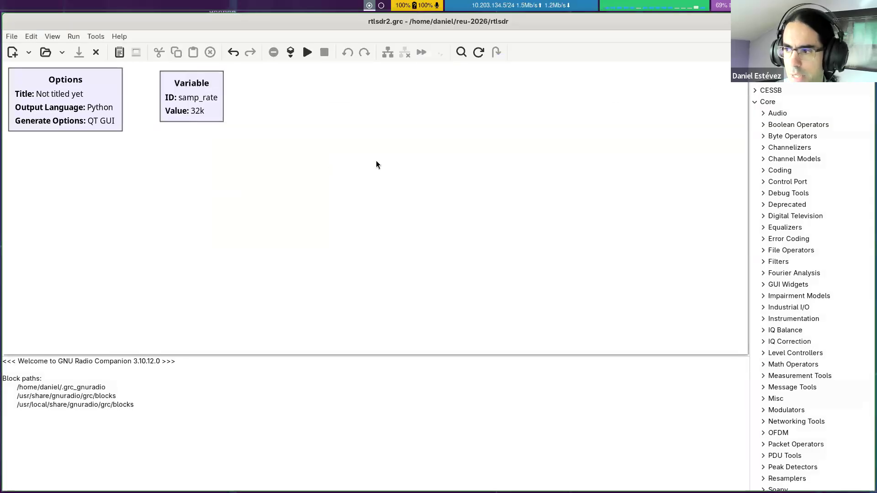
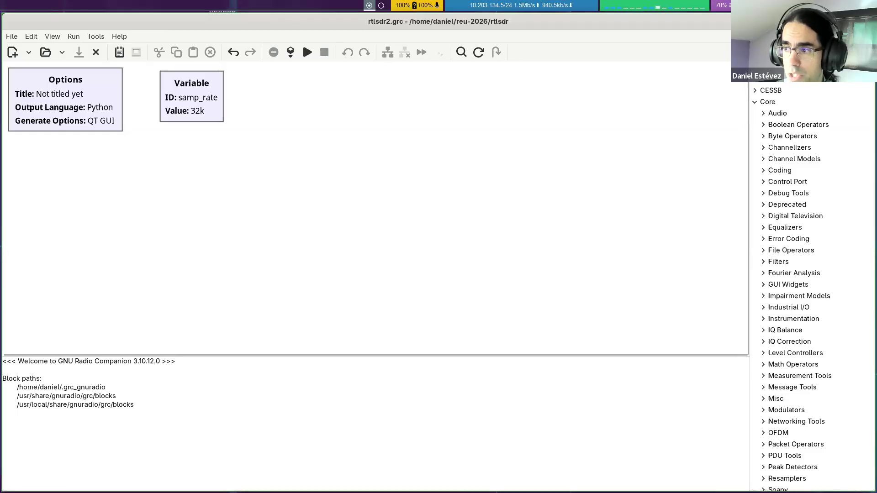
Step: Look through the block library's Core categories, from Audio down to ZeroMQ Interfaces
scroll(811, 283, "up", 3)
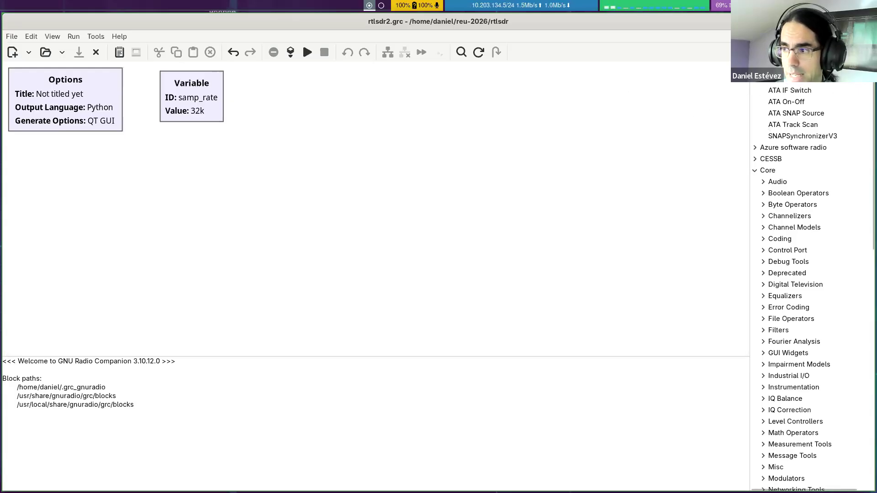
scroll(804, 275, "down", 2)
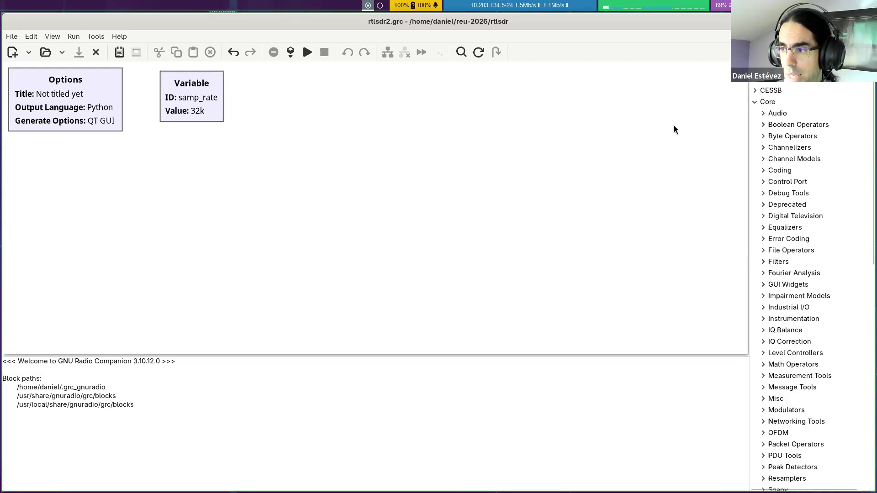
left_click(772, 104)
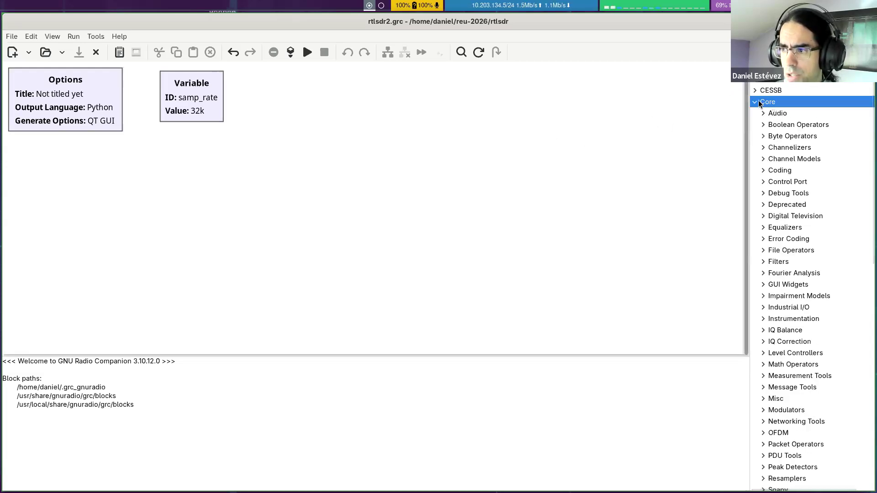
scroll(777, 102, "down", 2)
scroll(777, 101, "up", 2)
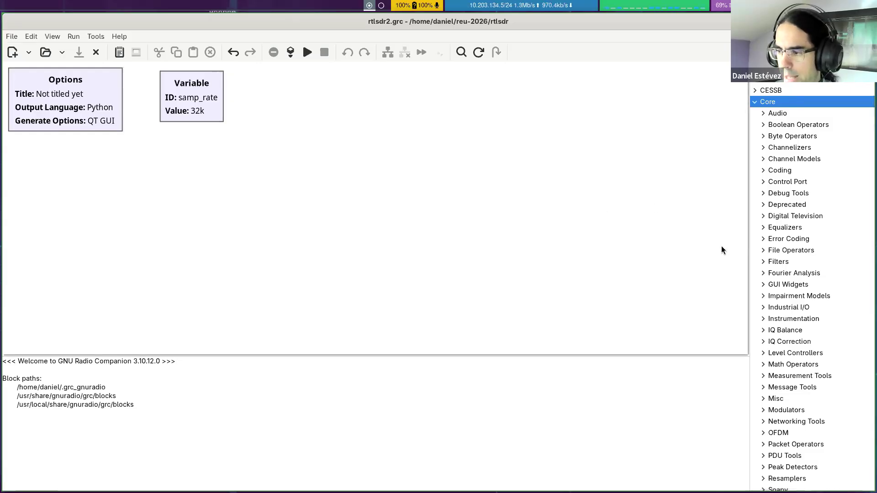
scroll(772, 151, "down", 3)
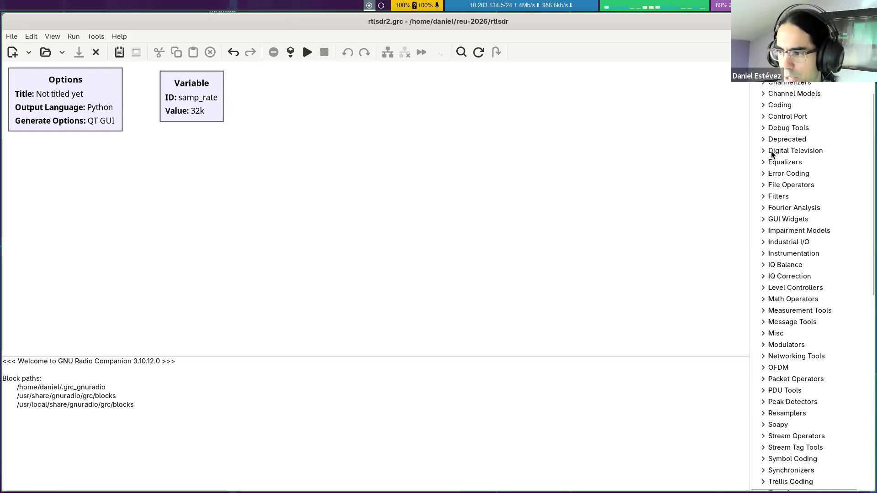
scroll(773, 165, "down", 6)
scroll(773, 167, "up", 6)
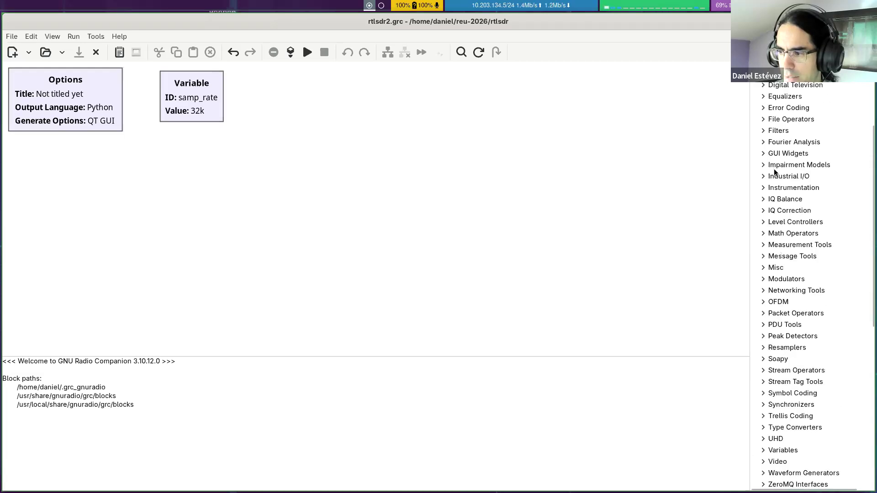
scroll(780, 166, "up", 3)
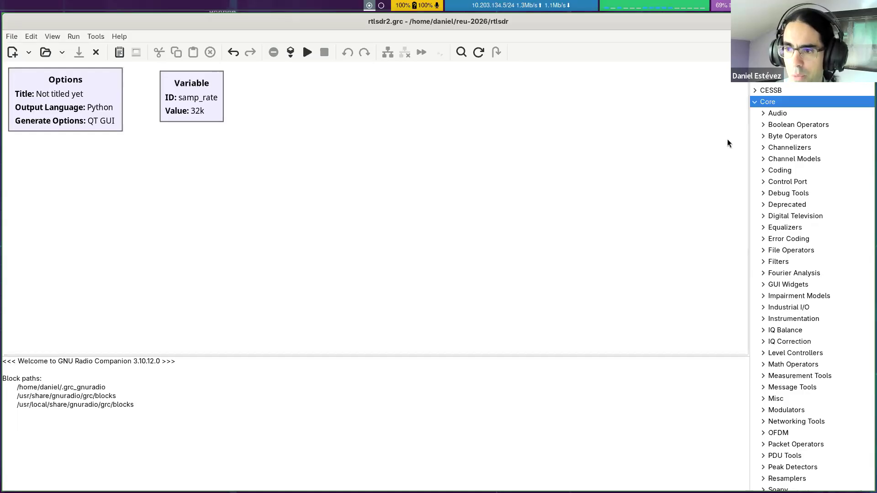
Step: Switch to Firefox, search the web for gnuradio wiki in a new tab, and look over the results
key("alt+Tab")
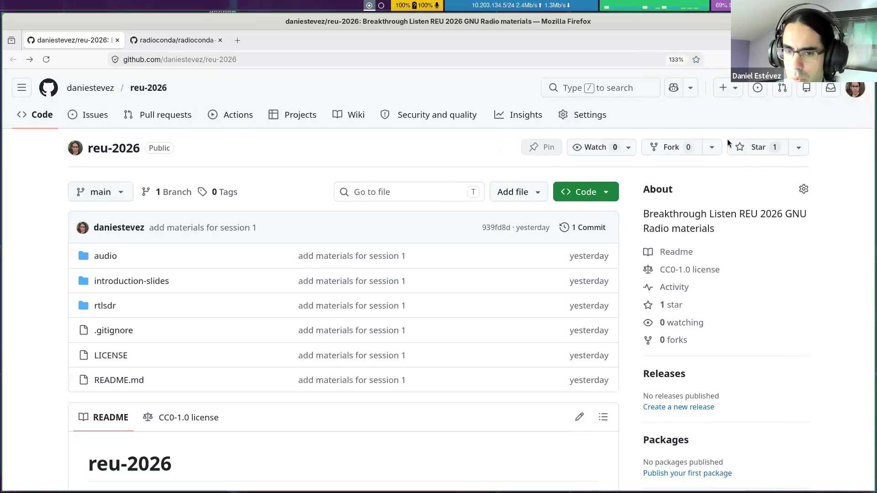
key("ctrl+t")
type("gnuradio wiki")
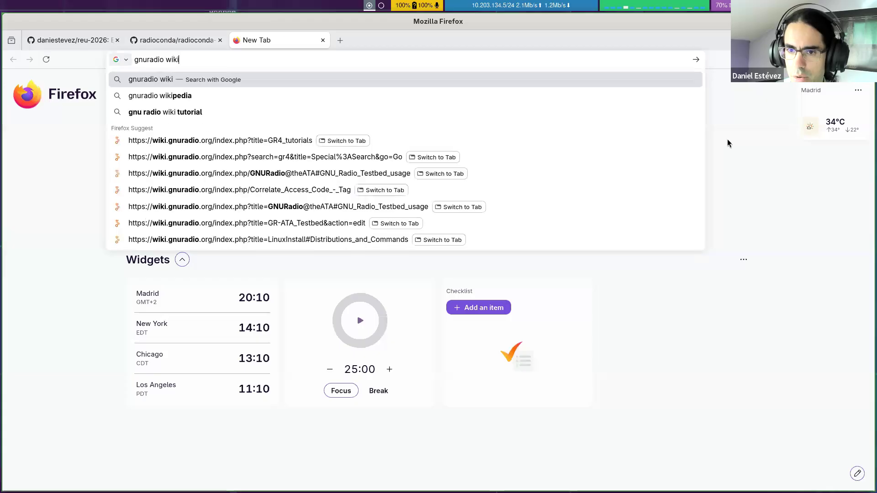
key("Return")
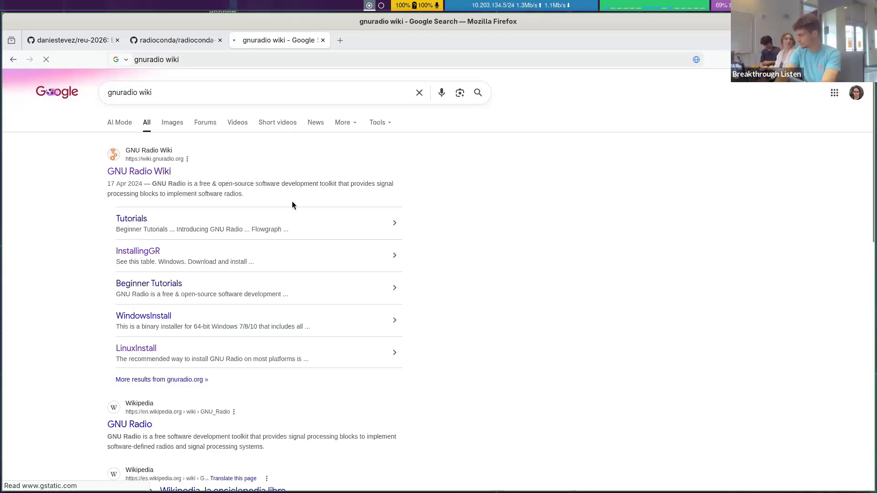
scroll(301, 182, "down", 2)
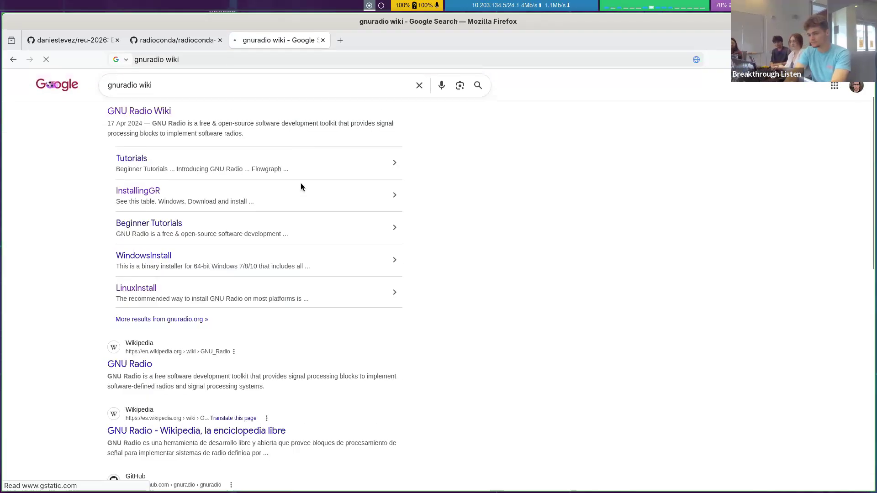
scroll(300, 183, "up", 2)
scroll(300, 182, "down", 2)
scroll(300, 184, "up", 2)
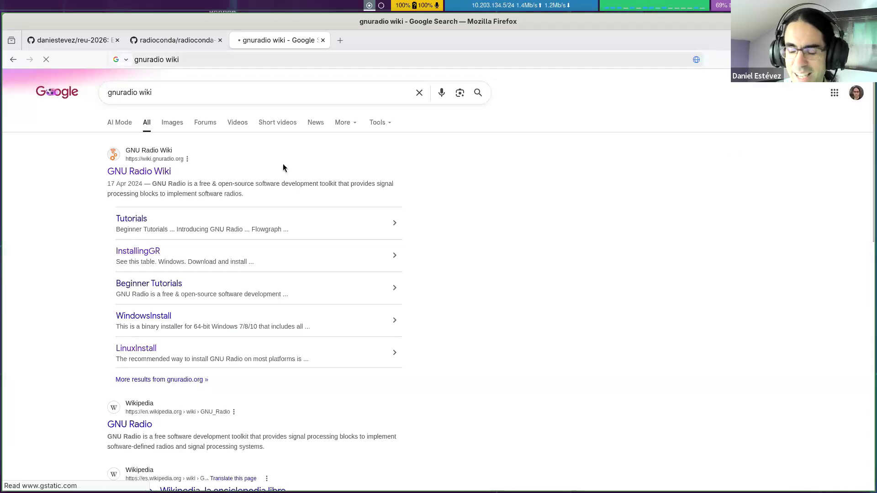
Step: Return to GNU Radio Companion and search the block library for add
key("super+Right")
key("super+Right")
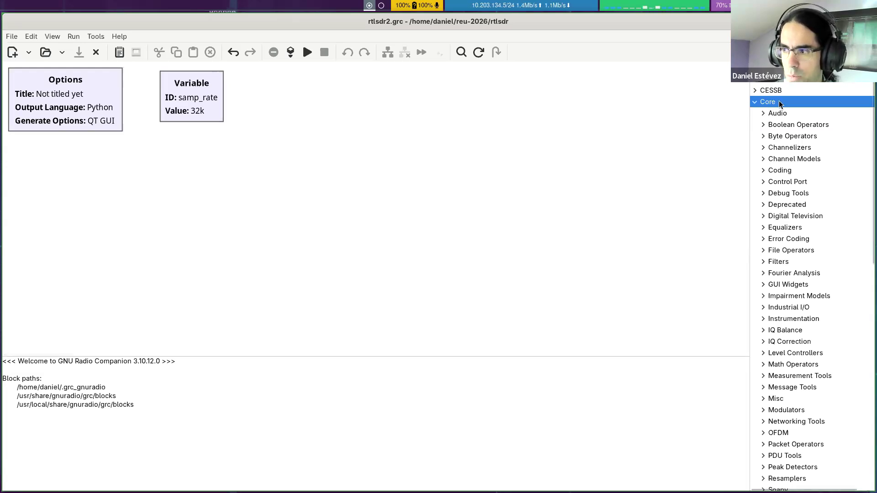
scroll(785, 103, "up", 1)
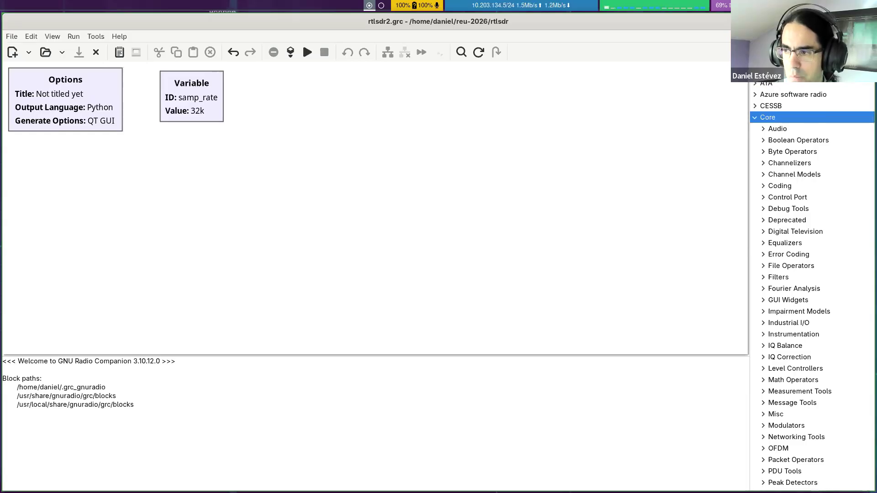
type("add")
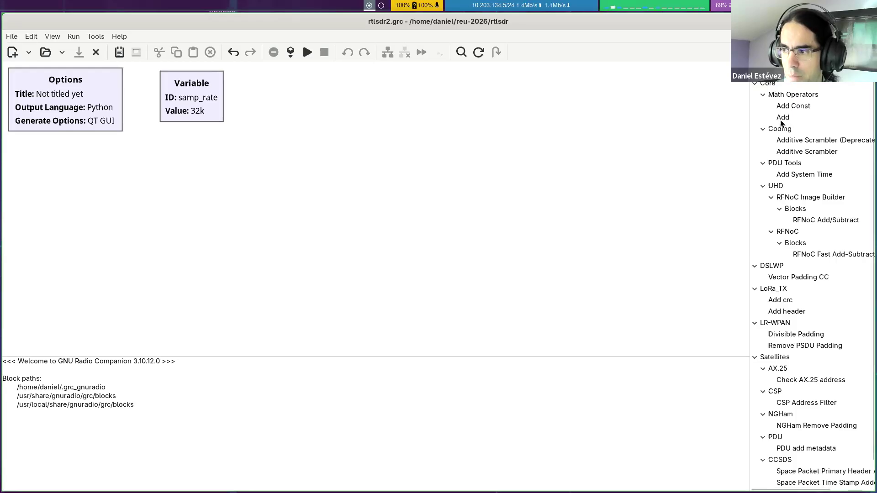
mouse_move(789, 119)
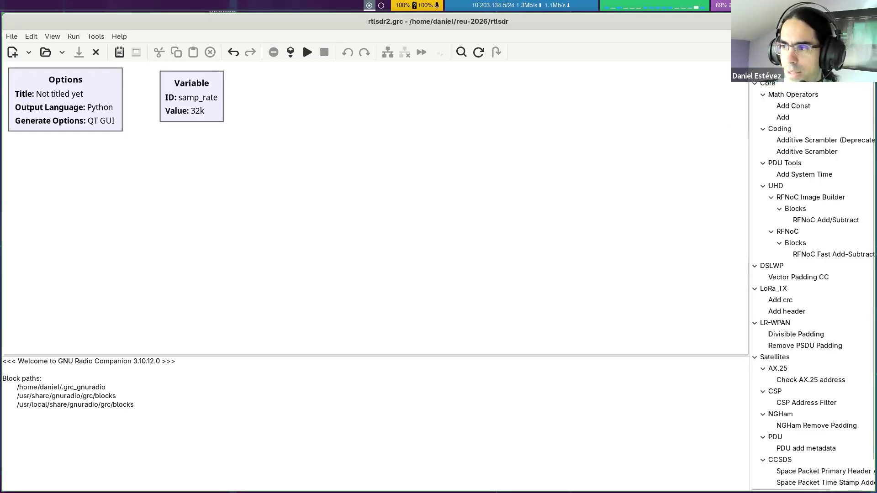
Step: Search the block library for rtl and add the OsmoSDR RTL-SDR Source to the flowgraph below the Variable block
left_click(868, 70)
key("ctrl+f")
type("rt")
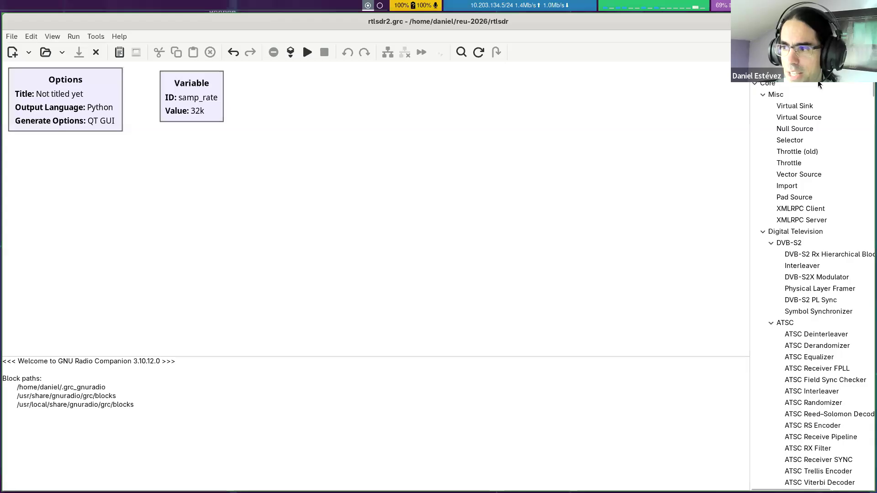
type("l")
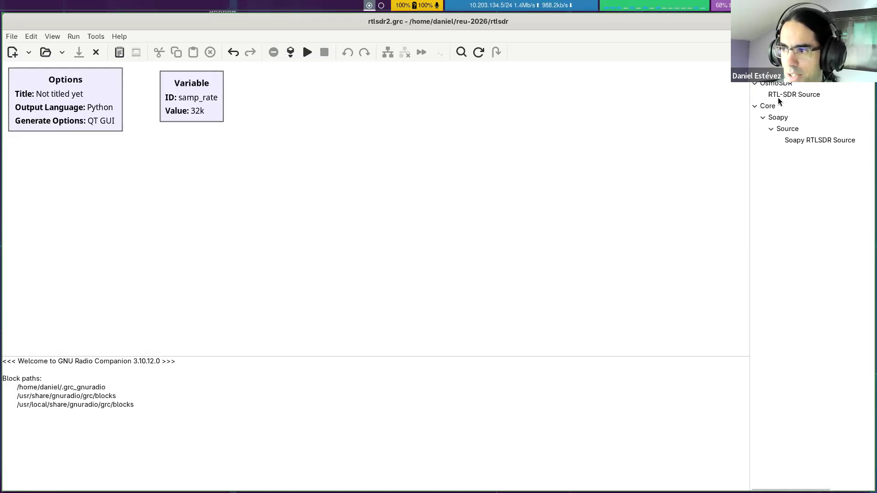
left_click_drag(802, 96, 117, 157)
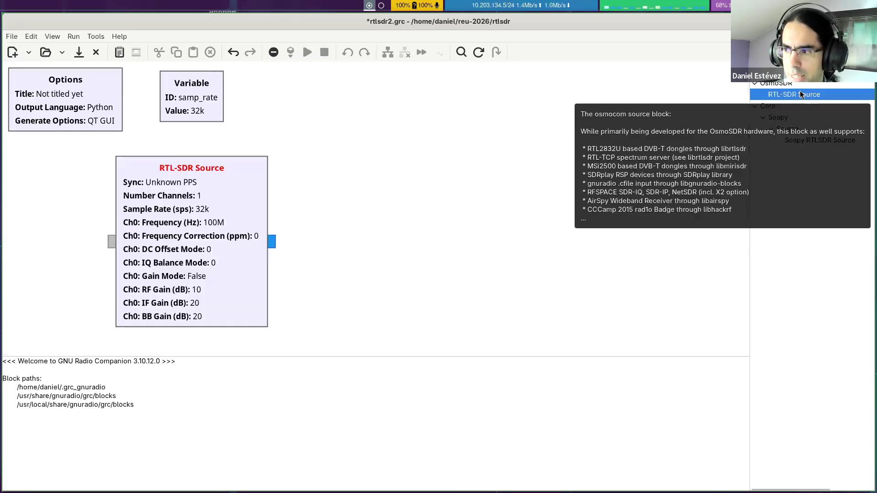
Step: Add a second RTL-SDR Source block beside the first one, and delete it again
left_click_drag(794, 96, 363, 115)
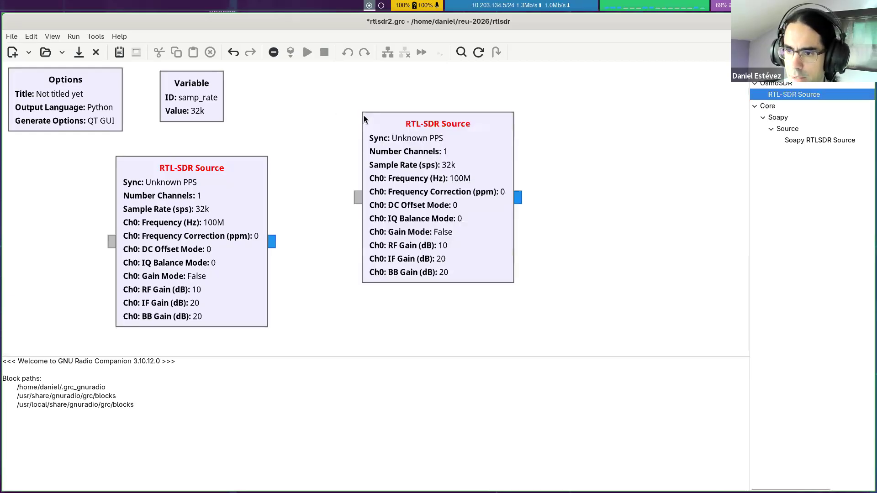
left_click(467, 137)
key("Delete")
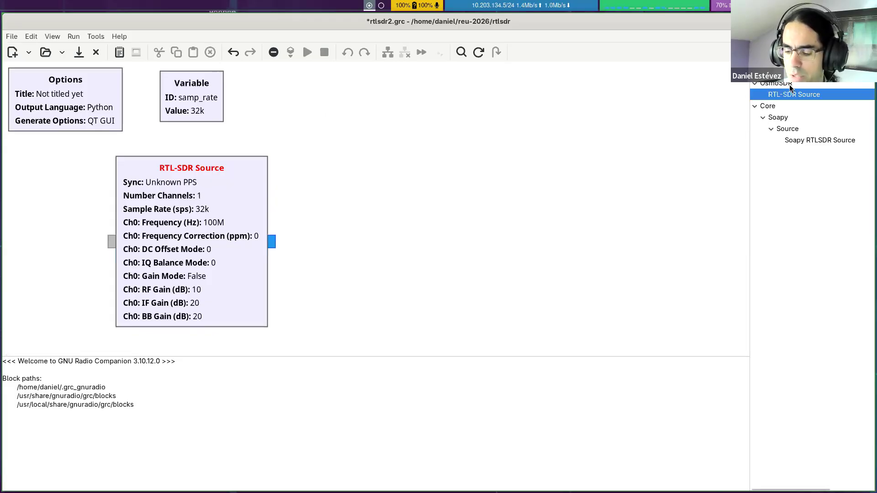
Step: Add a Soapy RTLSDR Source from the Core Soapy category to the right of the RTL-SDR Source block
left_click_drag(787, 89, 667, 132)
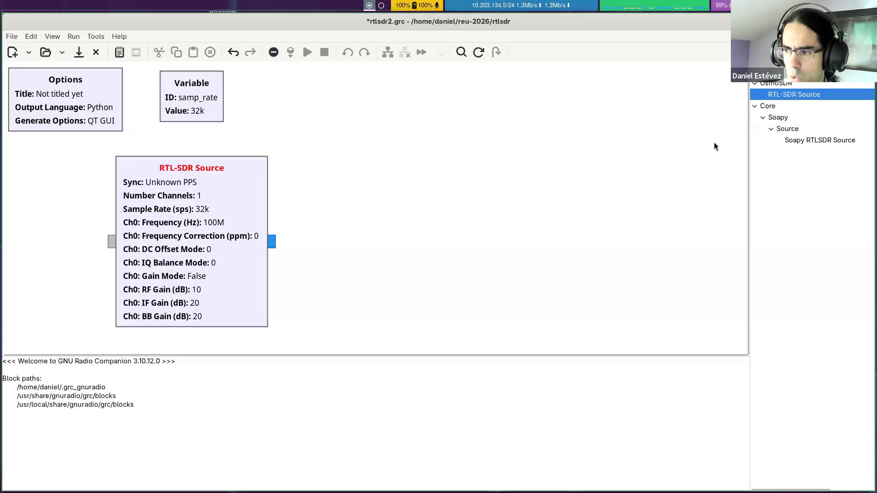
left_click(778, 117)
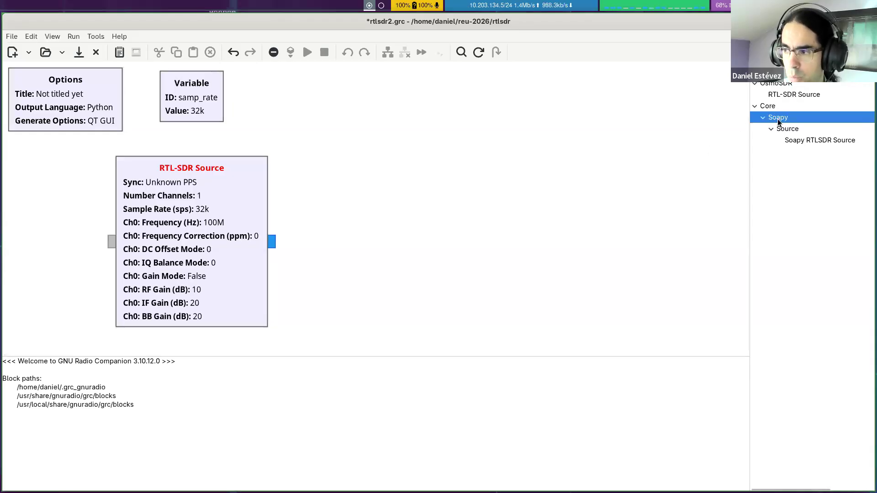
left_click_drag(797, 140, 361, 197)
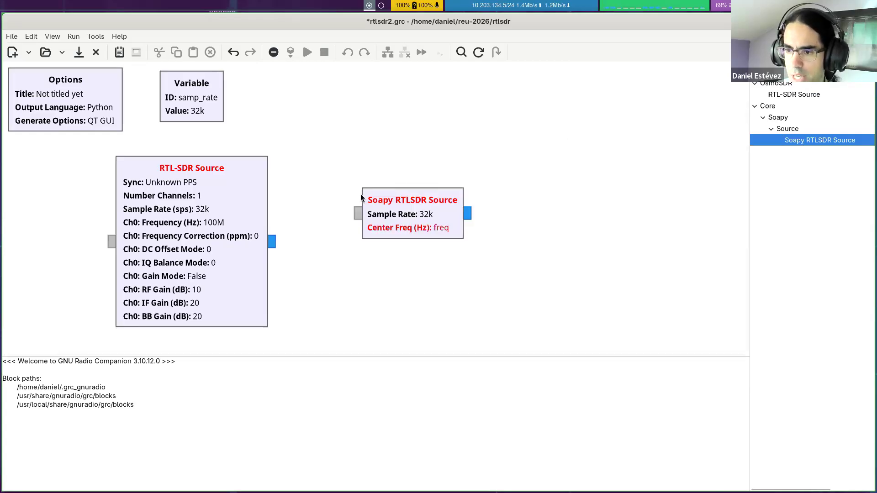
left_click_drag(414, 202, 434, 205)
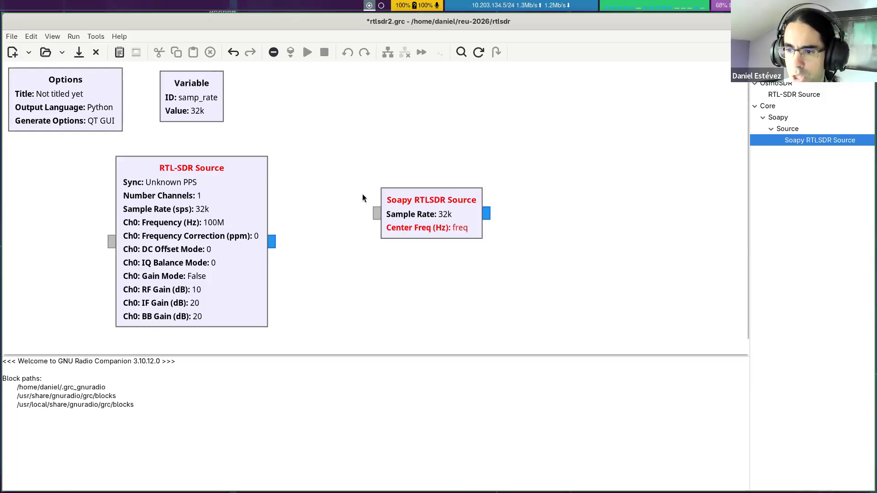
Step: Move the RTL-SDR Source block up, close beneath the Options and Variable blocks
left_click(218, 208)
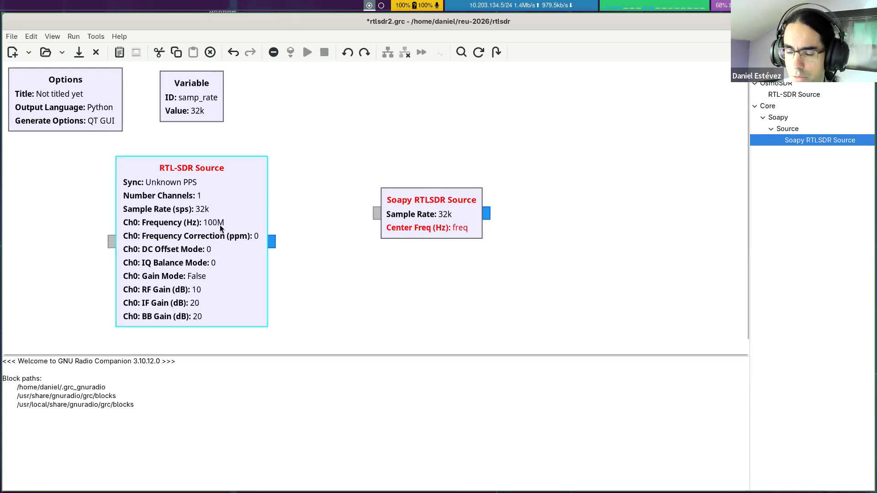
left_click_drag(256, 242, 238, 233)
left_click_drag(154, 167, 160, 155)
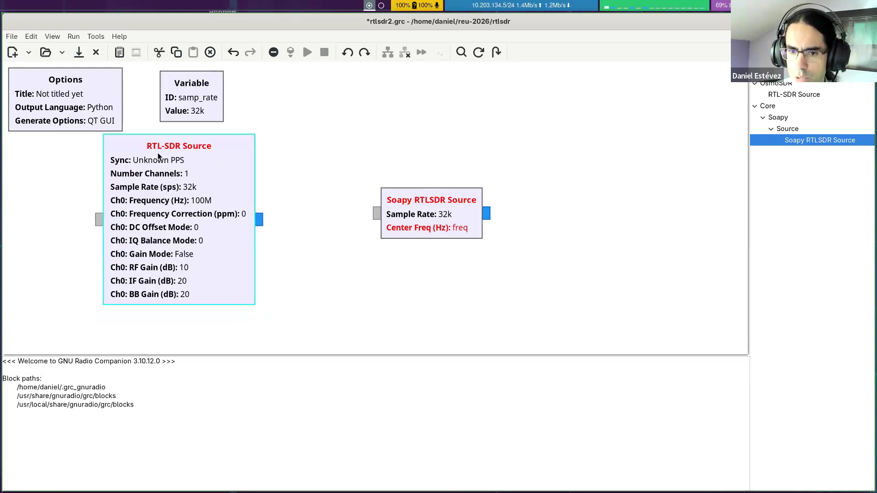
left_click(280, 120)
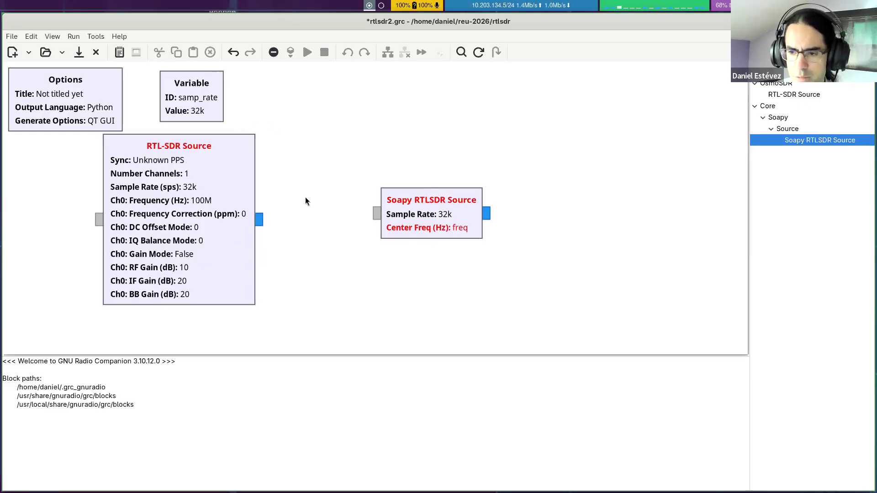
Step: Examine the RF Options in the Soapy RTLSDR Source's properties and leave them without changes
double_click(436, 205)
left_click(420, 175)
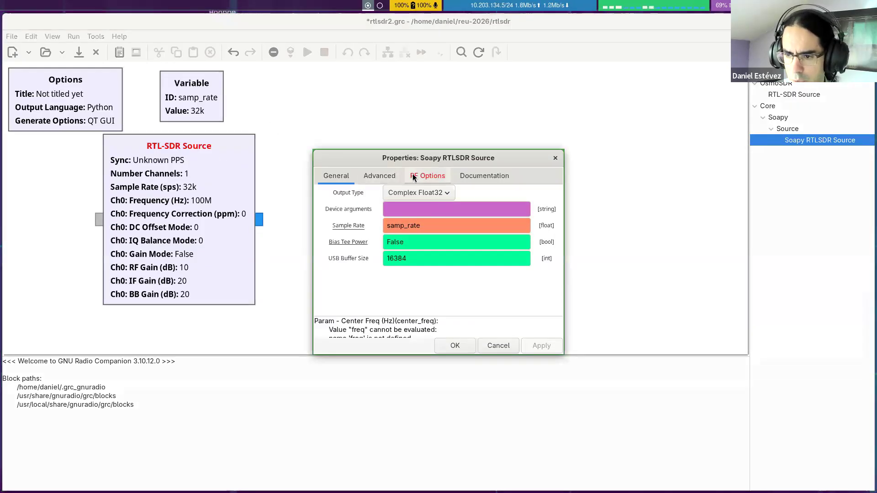
left_click(505, 347)
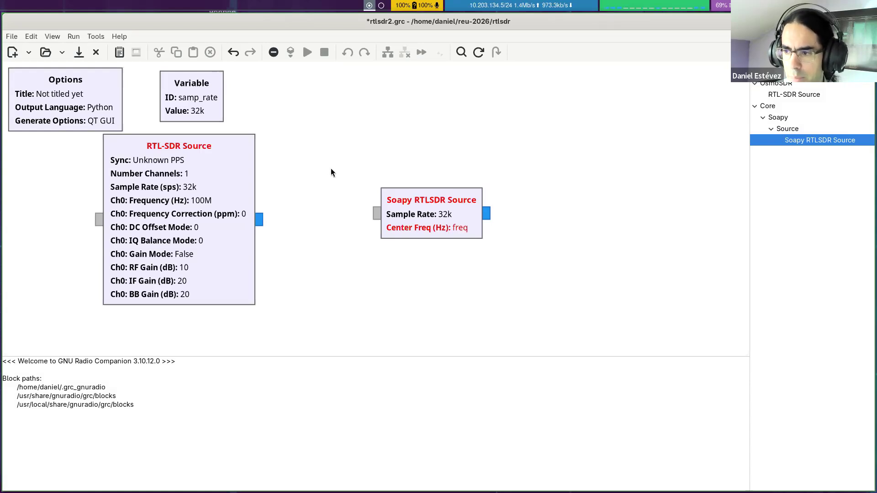
Step: Move the RTL-SDR Source to the flowgraph's left side and align the Soapy RTLSDR Source beneath its left edge
left_click_drag(398, 220, 107, 281)
left_click(148, 174)
left_click_drag(148, 174, 92, 180)
left_click(79, 295)
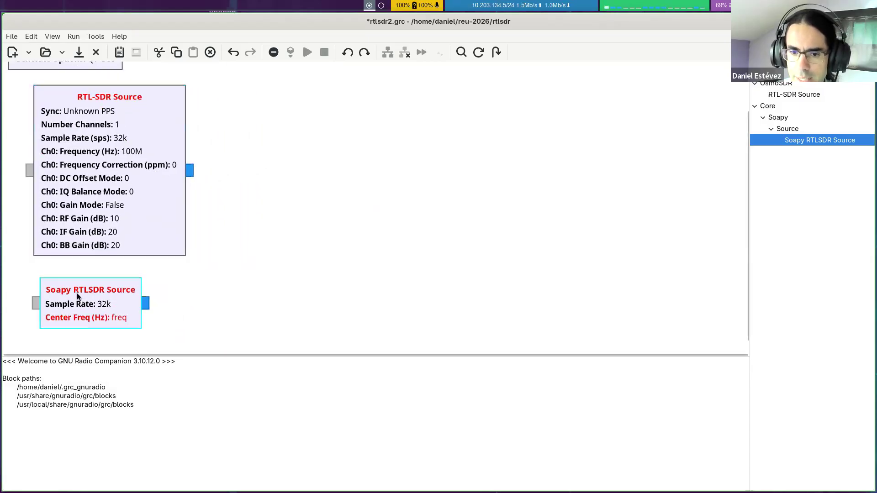
left_click_drag(77, 292, 70, 293)
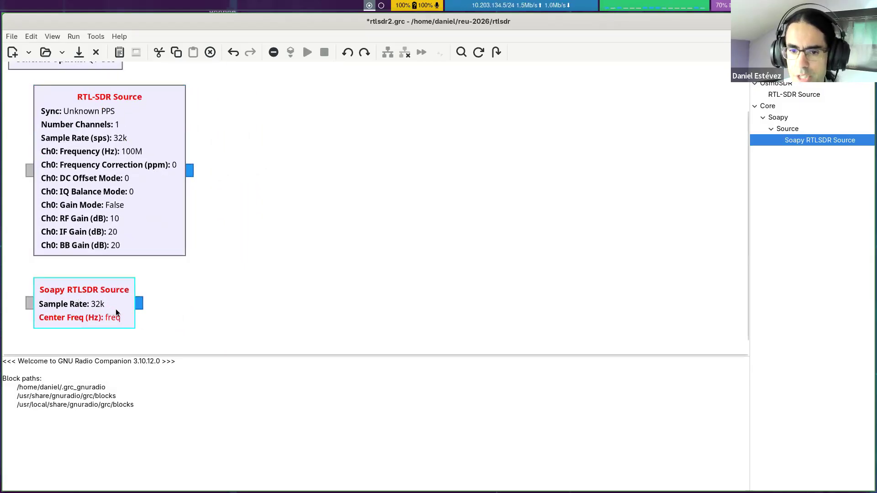
Step: Disable the Soapy RTLSDR Source block
left_click(147, 280)
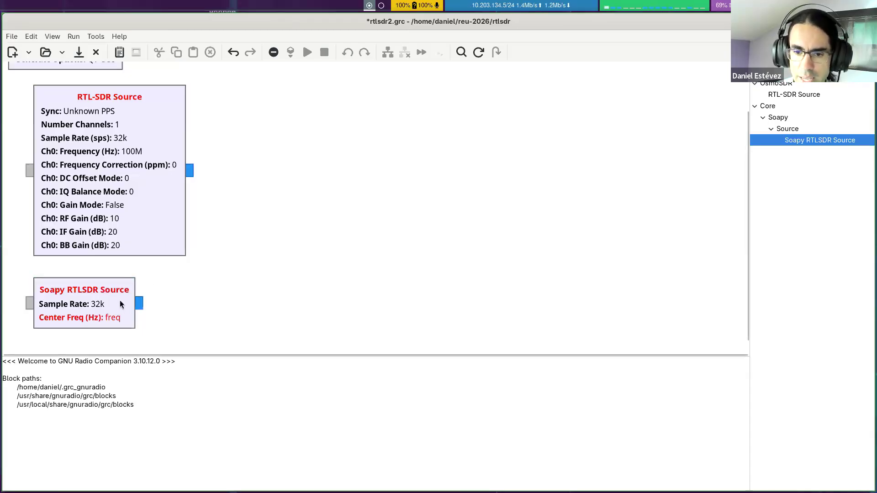
right_click(121, 305)
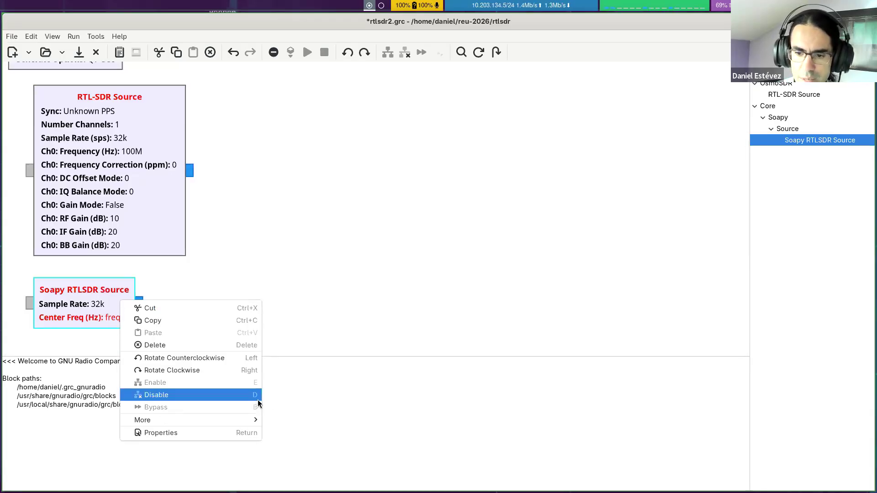
left_click(208, 395)
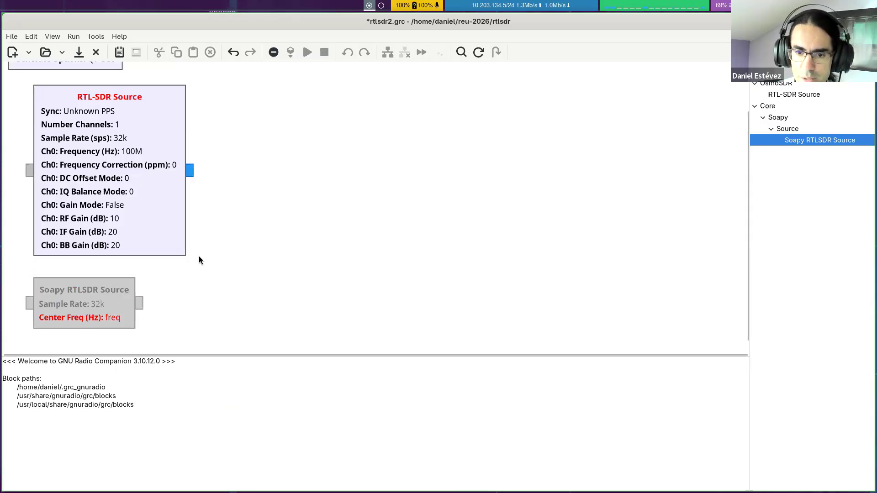
Step: Hide the disabled blocks in the flowgraph and show them again
left_click(50, 36)
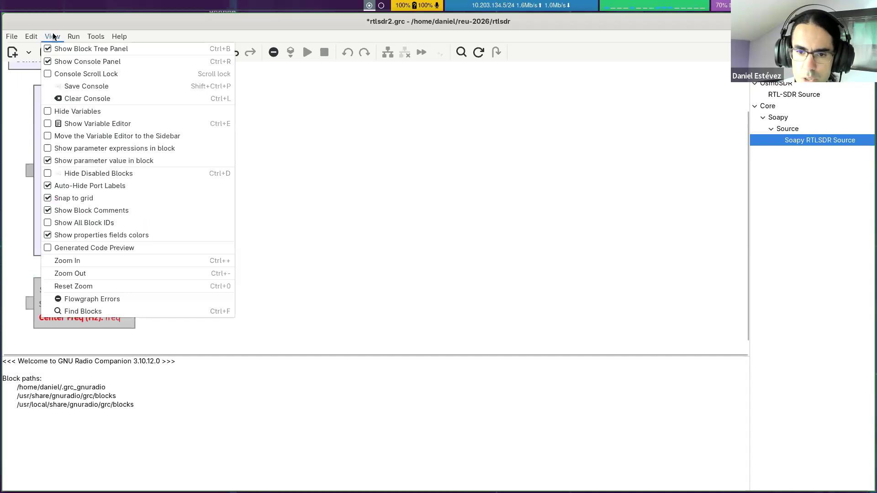
left_click(100, 173)
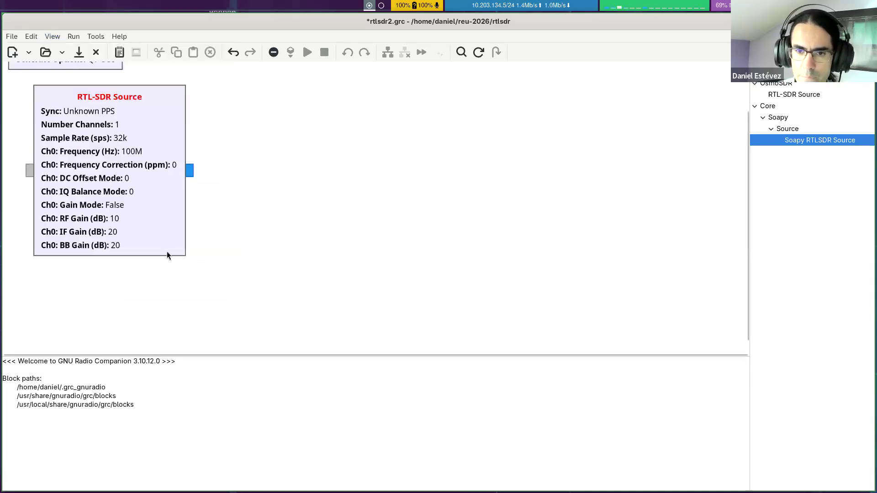
left_click(53, 34)
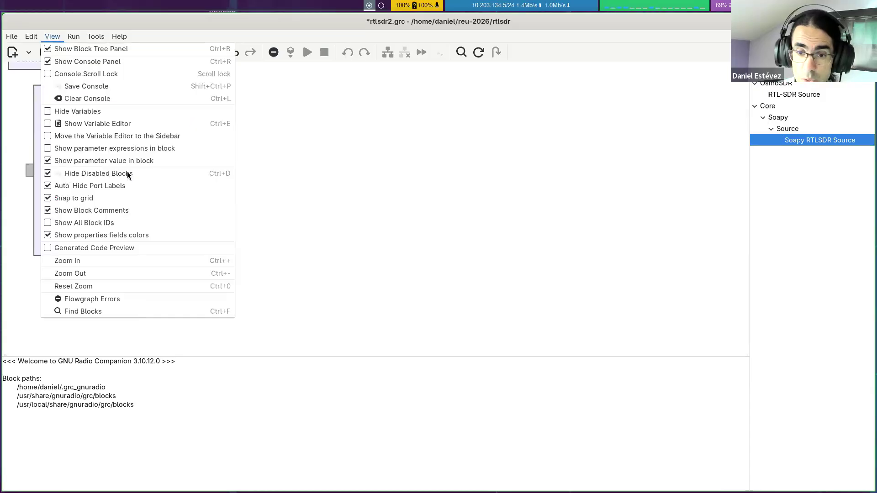
left_click(313, 162)
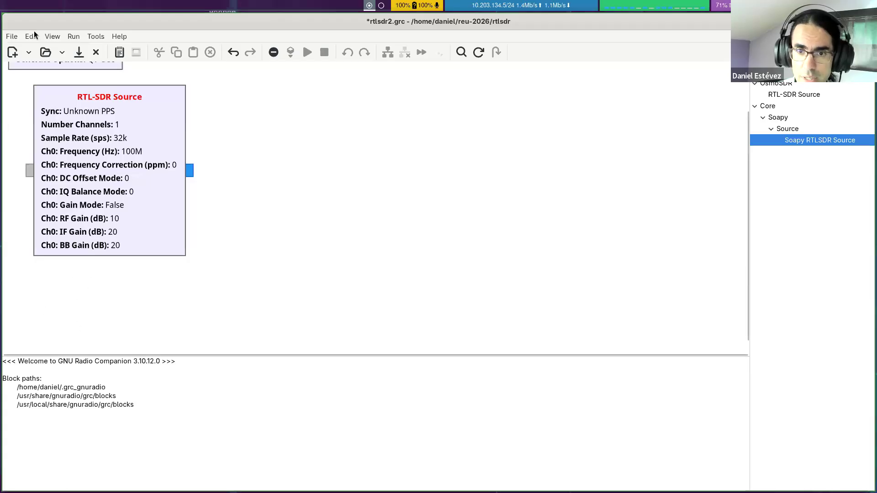
left_click(49, 32)
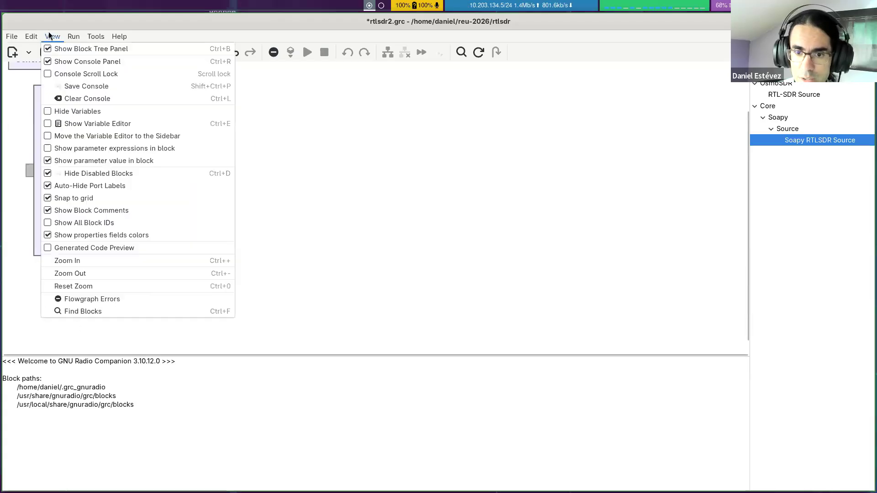
left_click(49, 174)
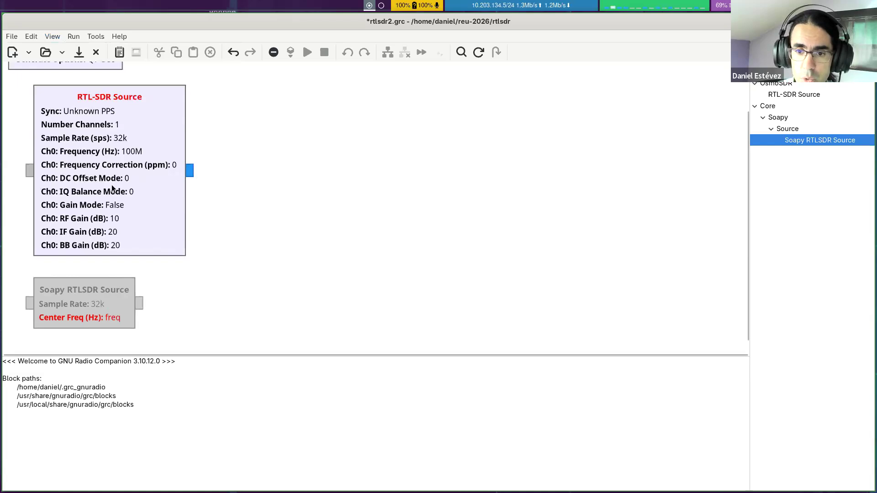
left_click(113, 167)
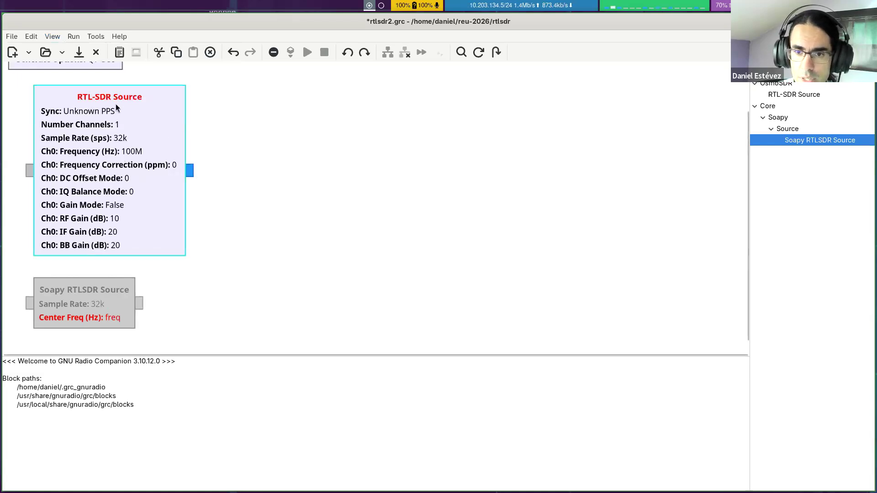
left_click(259, 120)
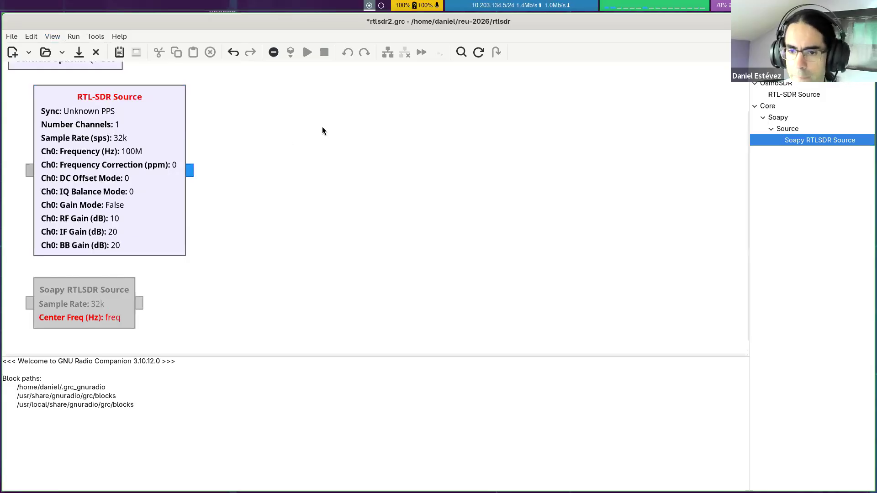
key("alt+Tab")
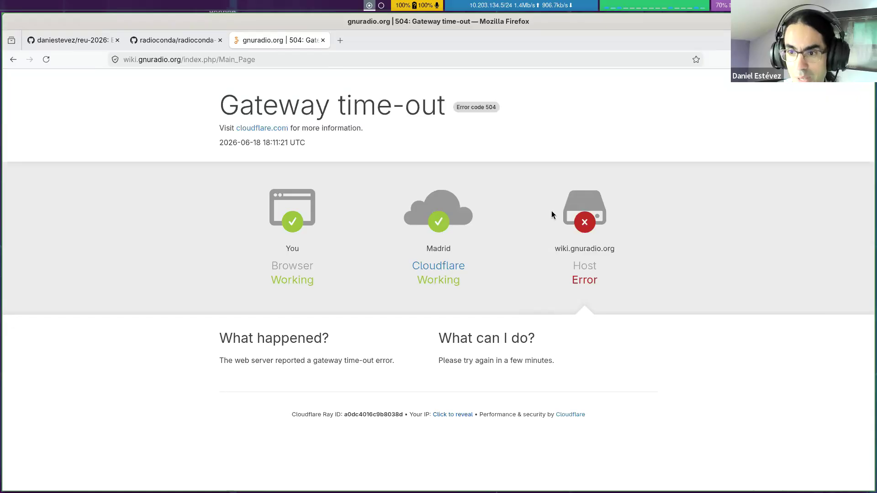
key("alt+Tab")
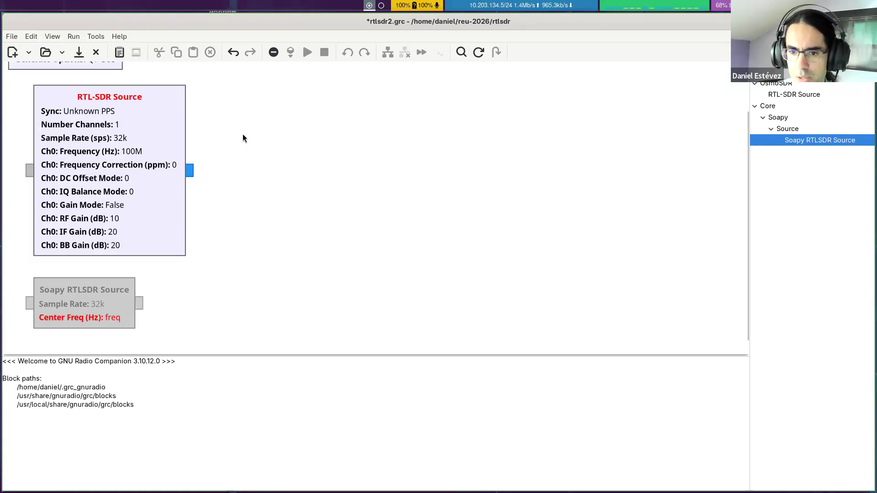
Step: Set the samp_rate variable's value to 2_400_000
scroll(233, 146, "up", 3)
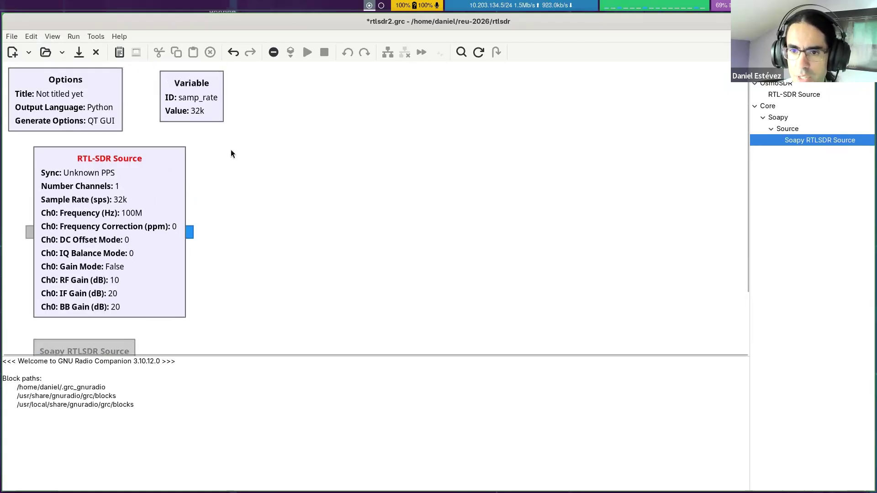
left_click(189, 89)
double_click(188, 90)
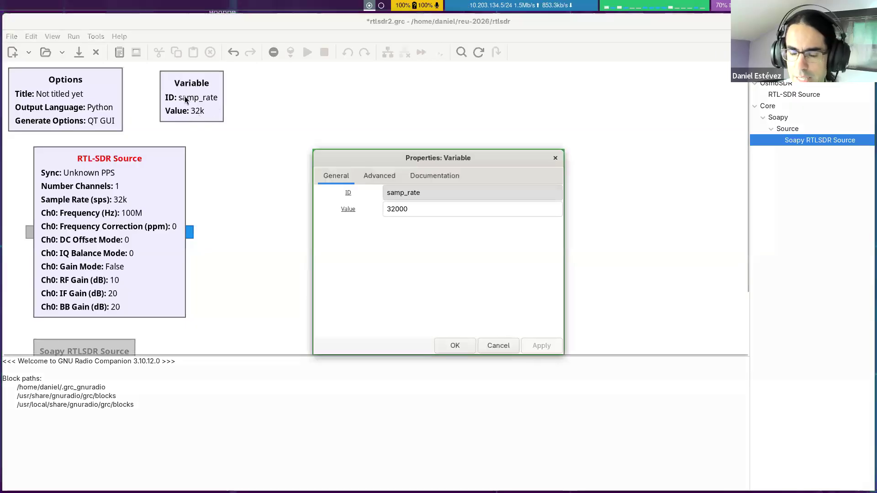
left_click(429, 198)
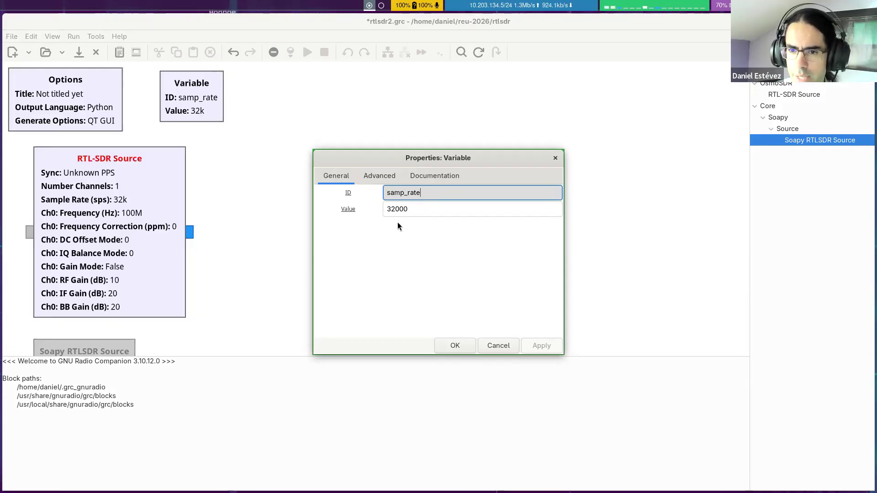
key("Tab")
type("2_40")
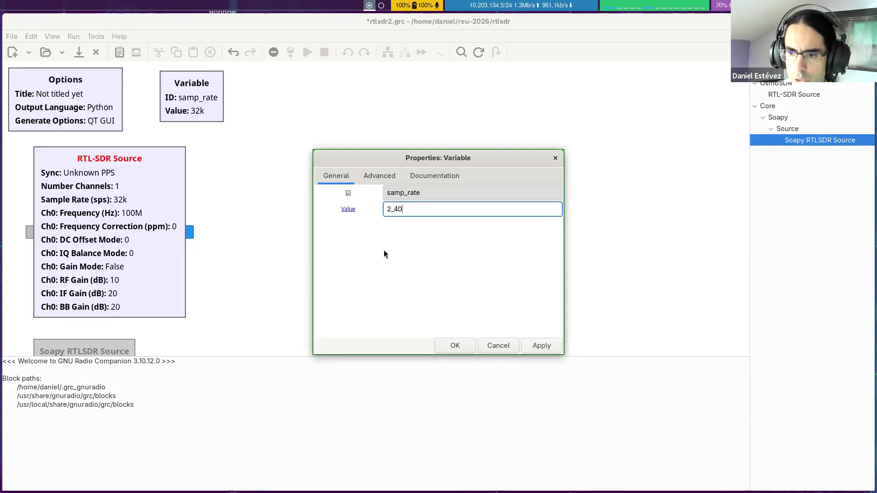
type("0_000")
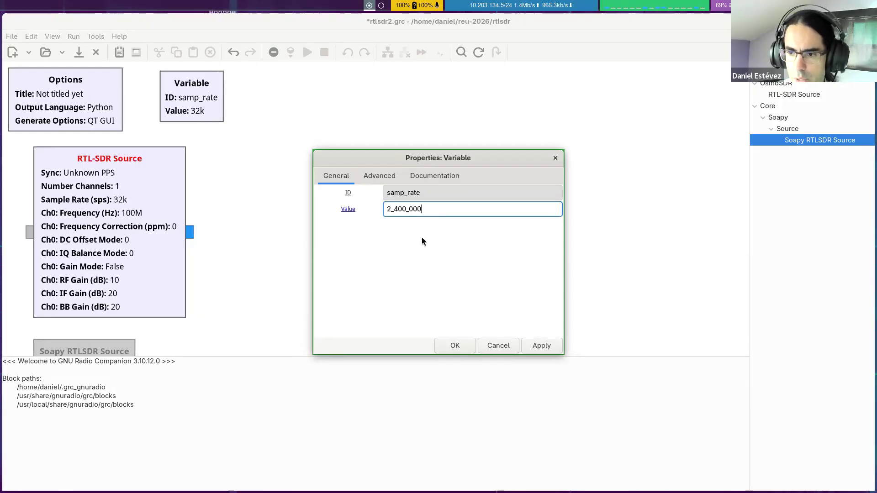
Step: Try writing the samp_rate value as 2.4e6 and return it to 2_400_000
left_click_drag(391, 210, 394, 210)
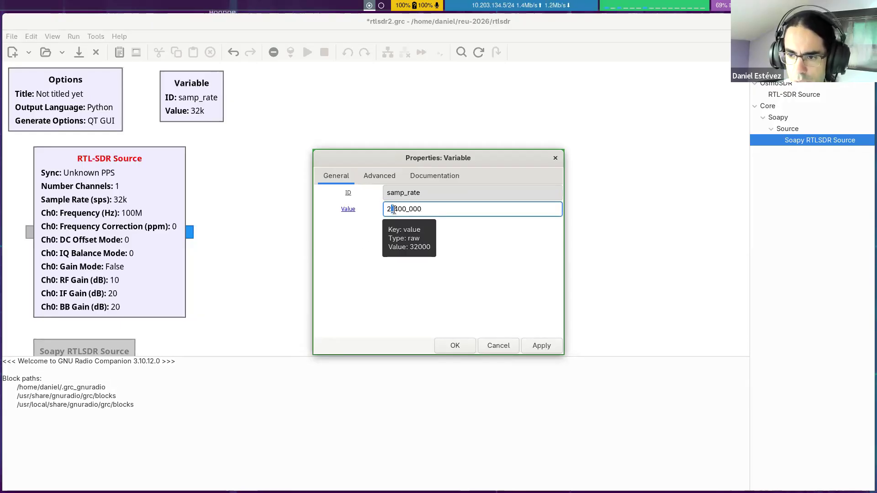
left_click(427, 209)
left_click_drag(391, 209, 410, 209)
left_click(445, 212)
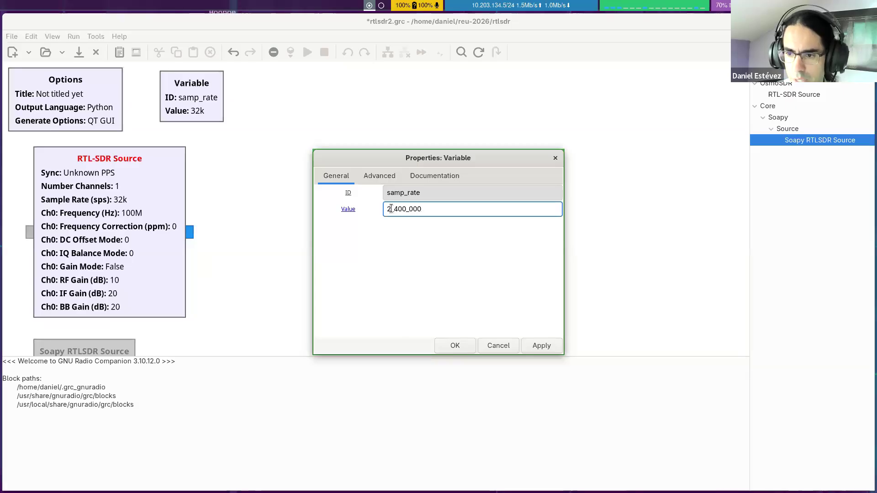
left_click_drag(391, 209, 462, 210)
type(".4e6")
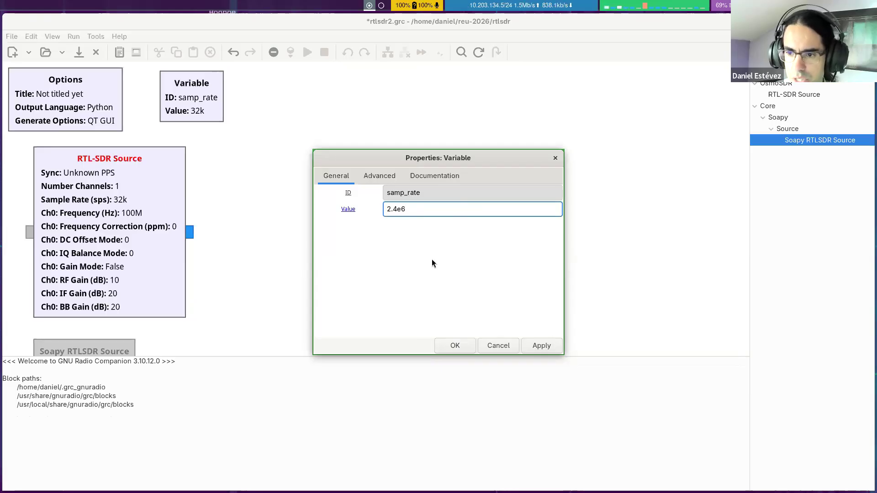
key("BackSpace")
key("BackSpace")
key("BackSpace")
key("BackSpace")
type("_400_000")
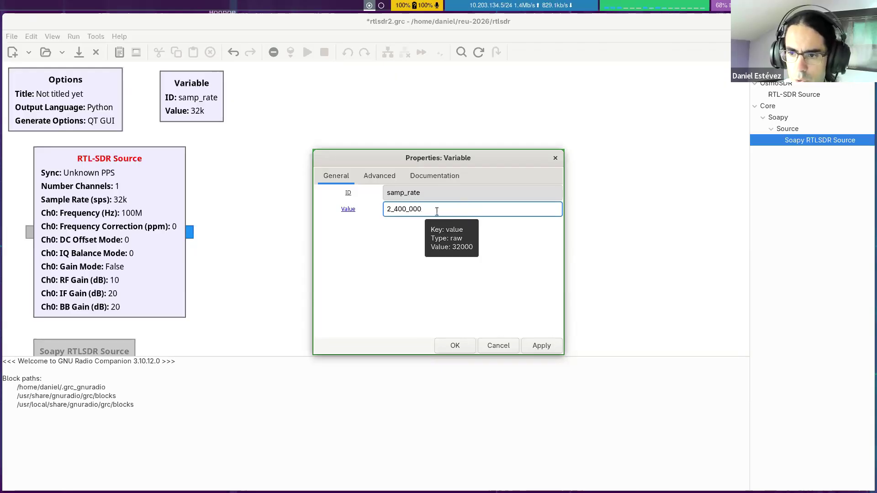
type(" * 2")
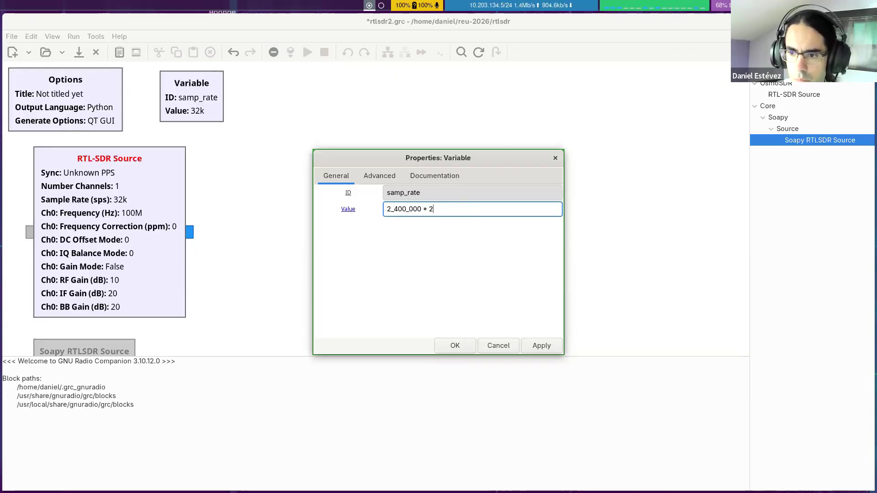
Step: Test the expression 2_400_000 * 2 for samp_rate, remove the multiplication and accept 2_400_000 as the value
left_click(462, 192)
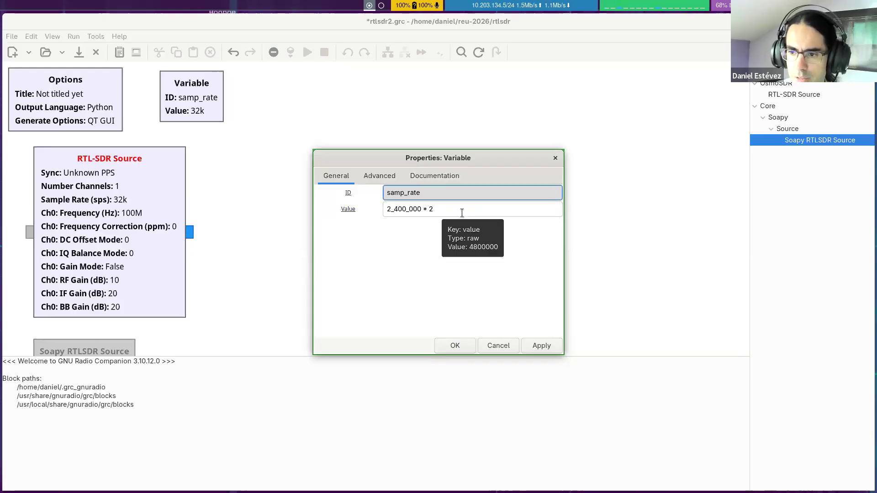
left_click(462, 213)
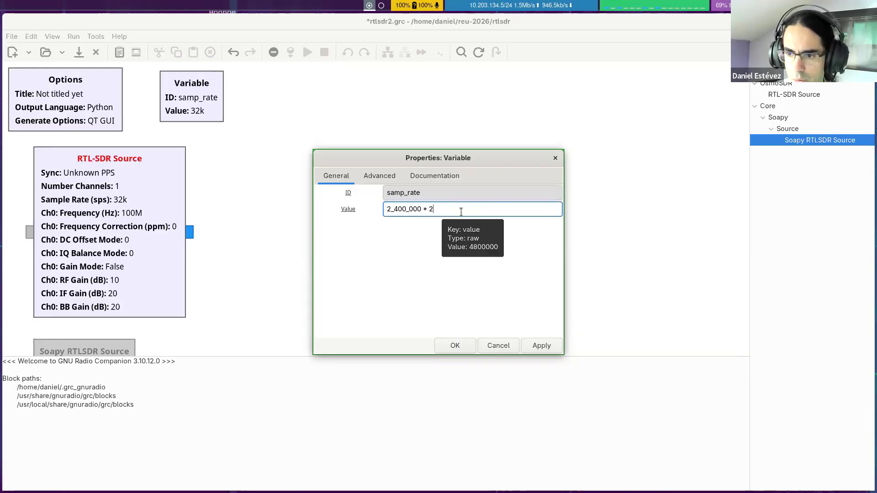
key("BackSpace")
key("BackSpace")
key("BackSpace")
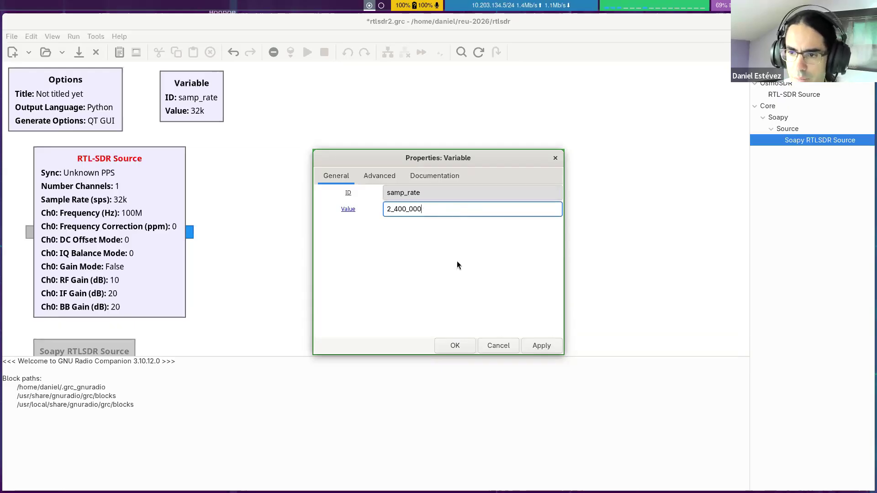
left_click(454, 346)
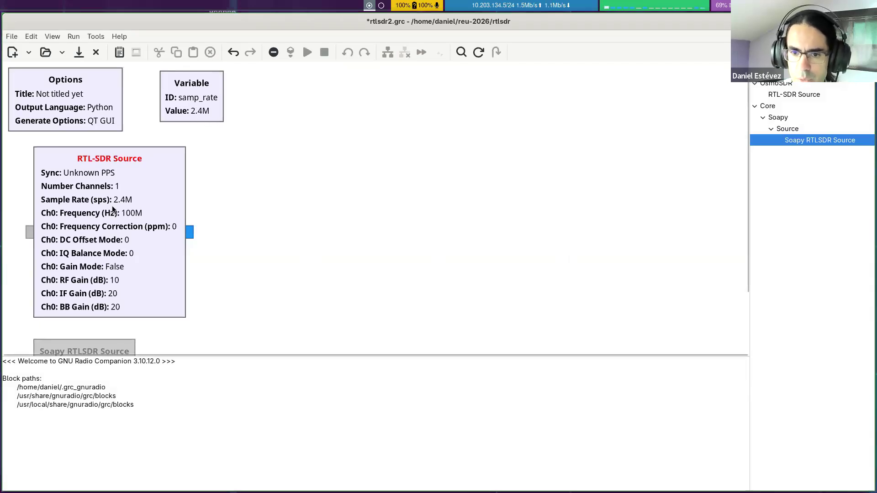
double_click(153, 194)
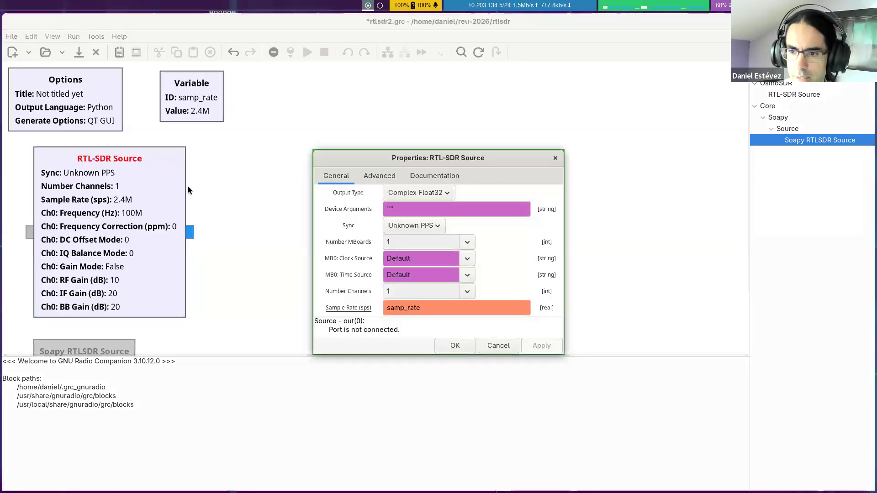
scroll(331, 217, "down", 1)
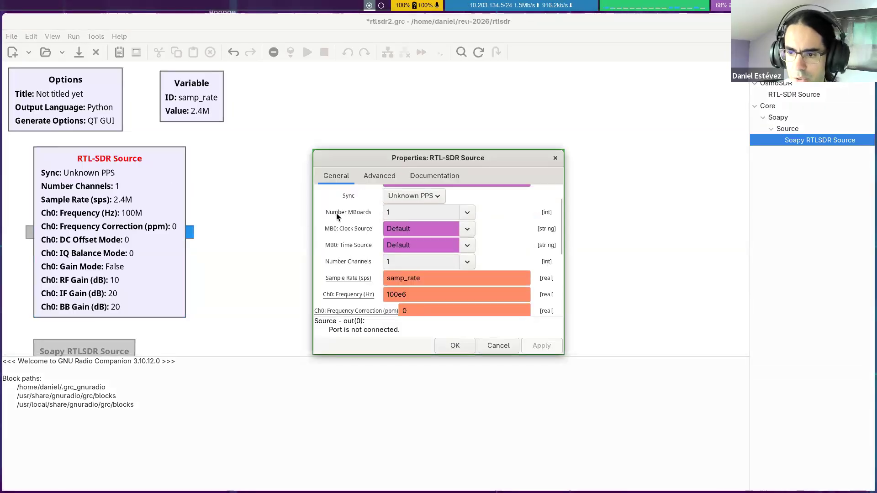
scroll(336, 216, "down", 1)
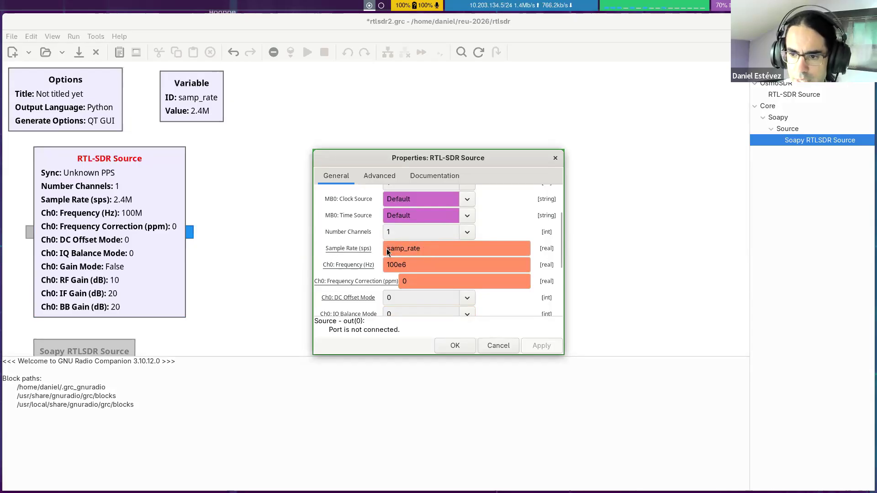
left_click_drag(388, 248, 359, 250)
left_click(424, 249)
left_click(419, 249)
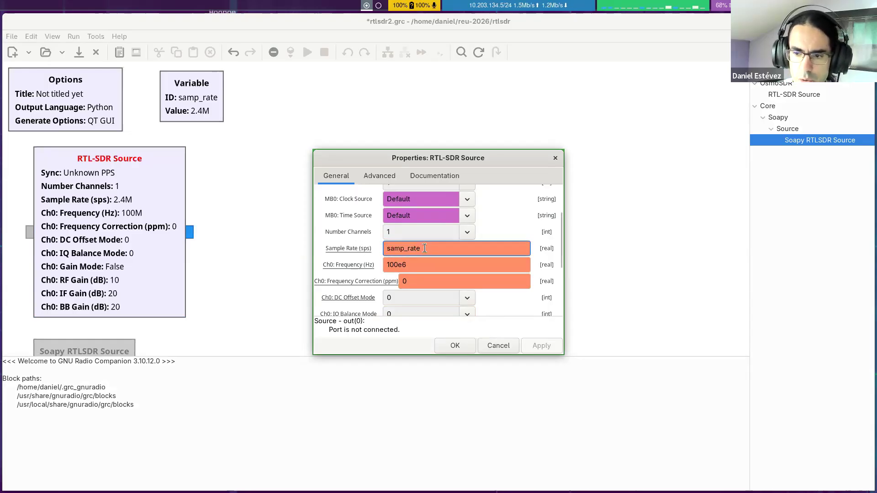
left_click_drag(417, 267, 377, 264)
left_click(424, 260)
left_click(433, 249)
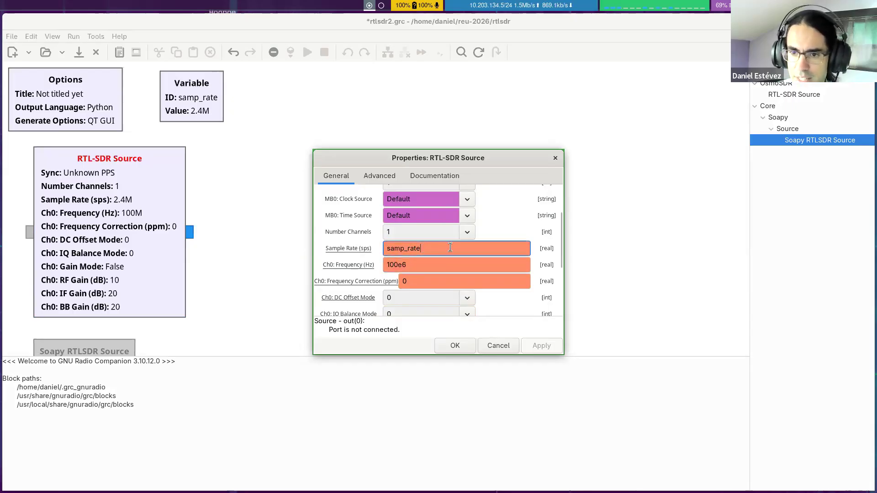
key("Tab")
type("rf_freq")
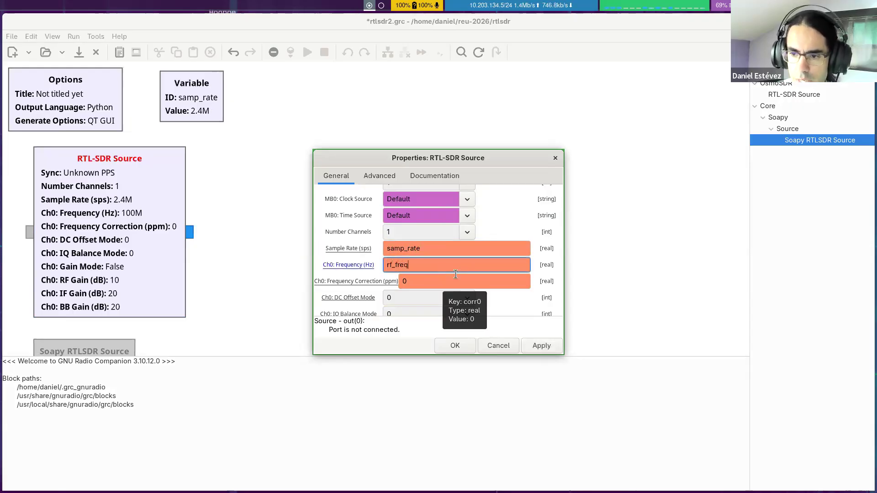
key("Tab")
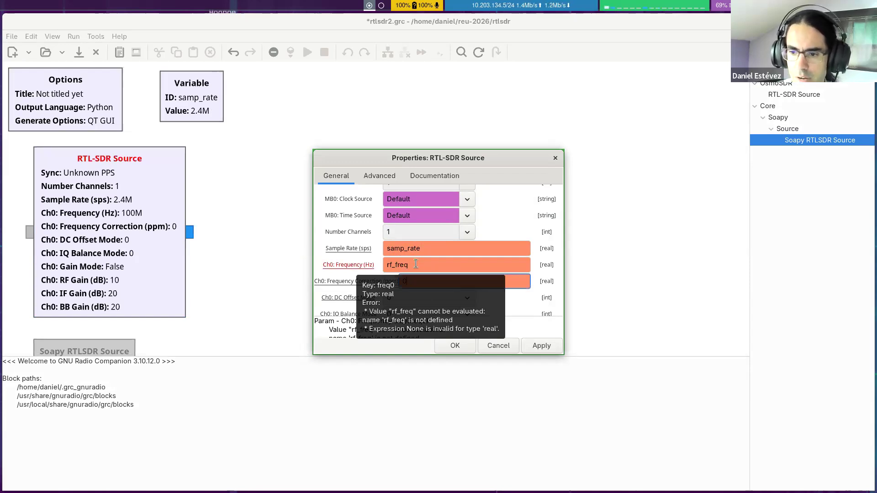
left_click(470, 346)
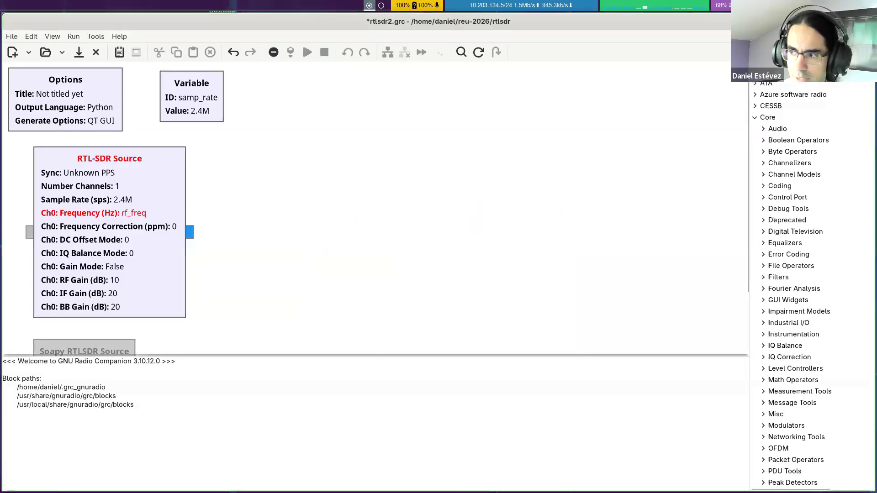
Step: Add a Variable block with ID rf_freq and value 98.8e6, and place it beside the samp_rate block
type("variable")
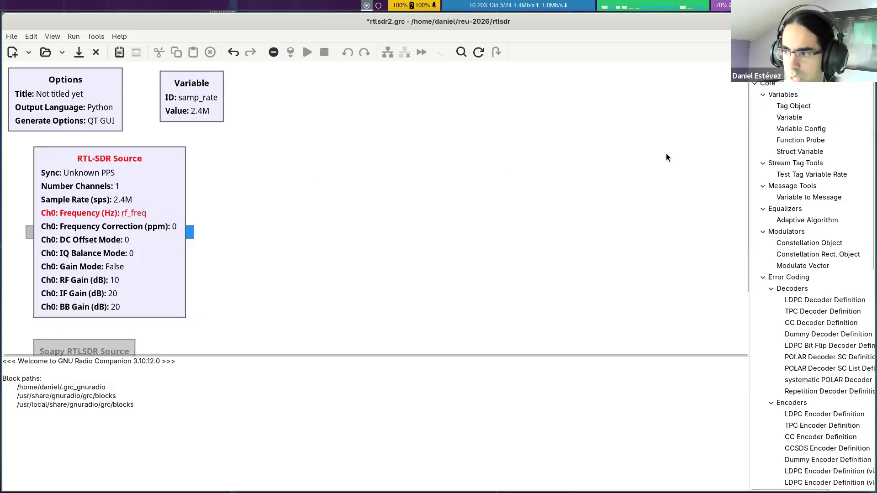
left_click_drag(789, 117, 268, 94)
double_click(268, 94)
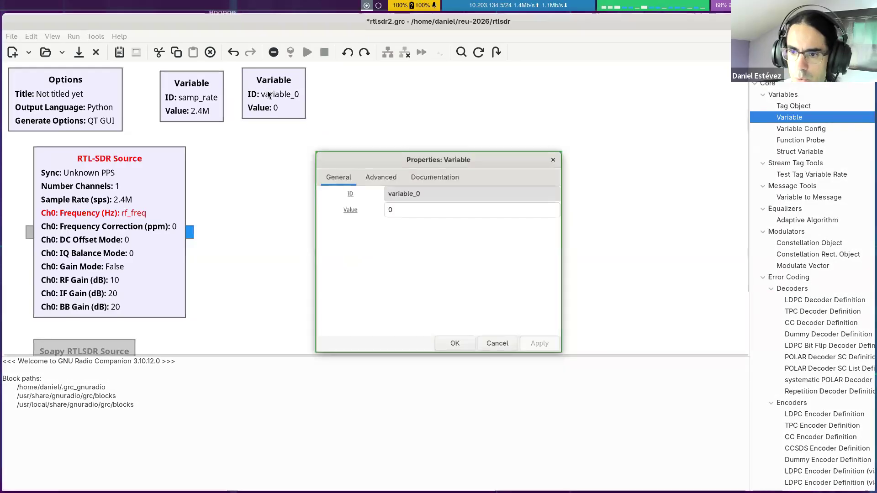
type("rf_freq")
key("Tab")
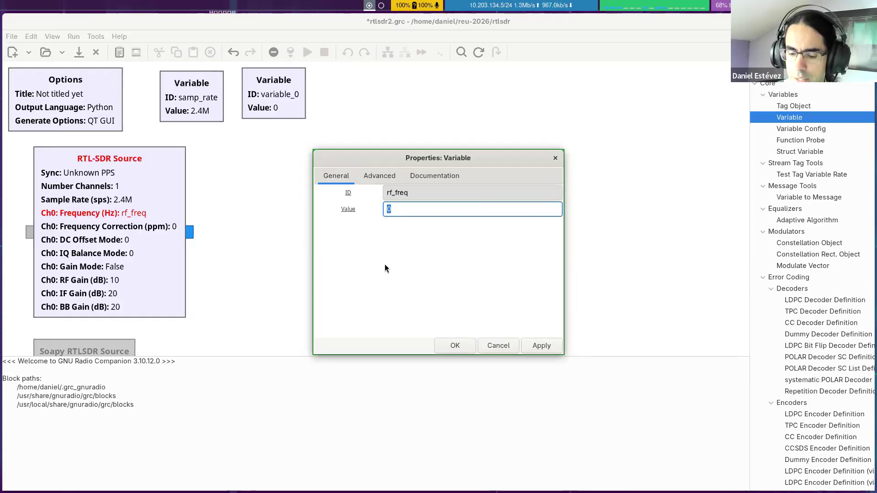
type("98.")
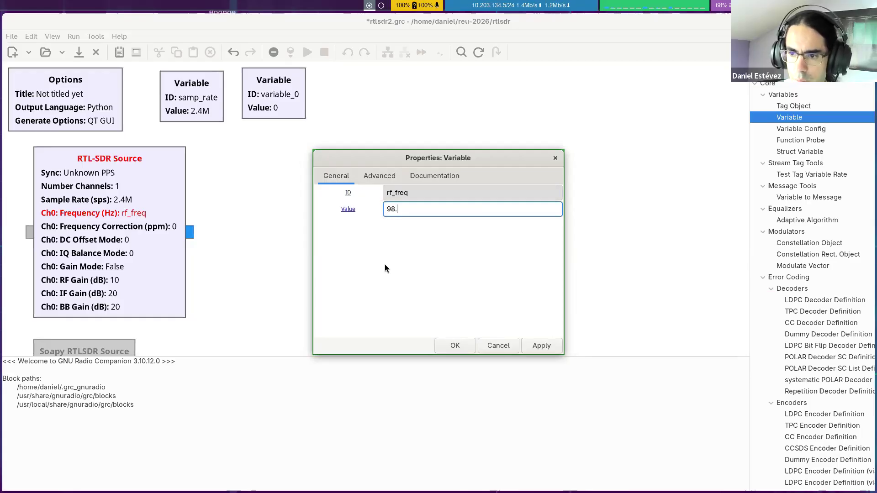
type("8e6")
key("Return")
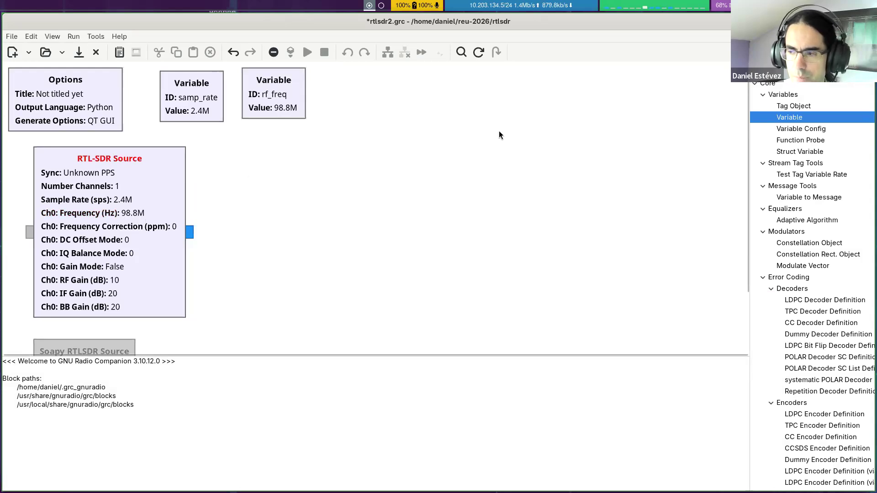
left_click_drag(243, 94, 249, 100)
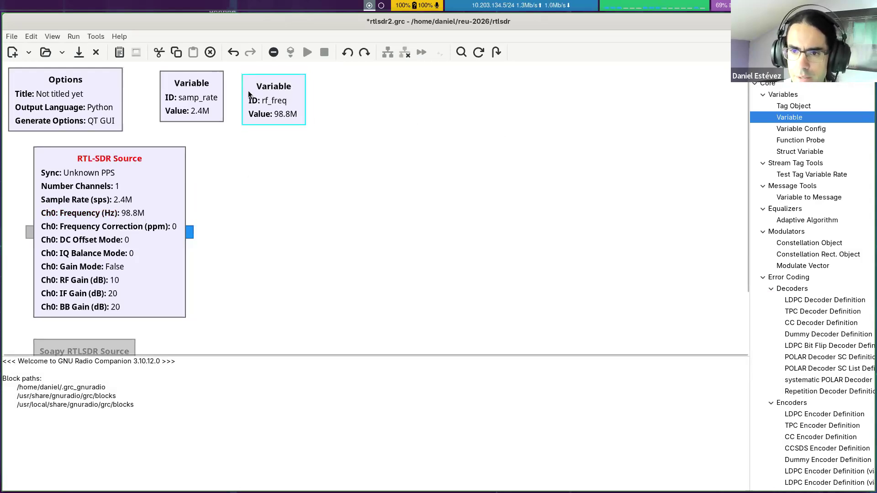
left_click(218, 178)
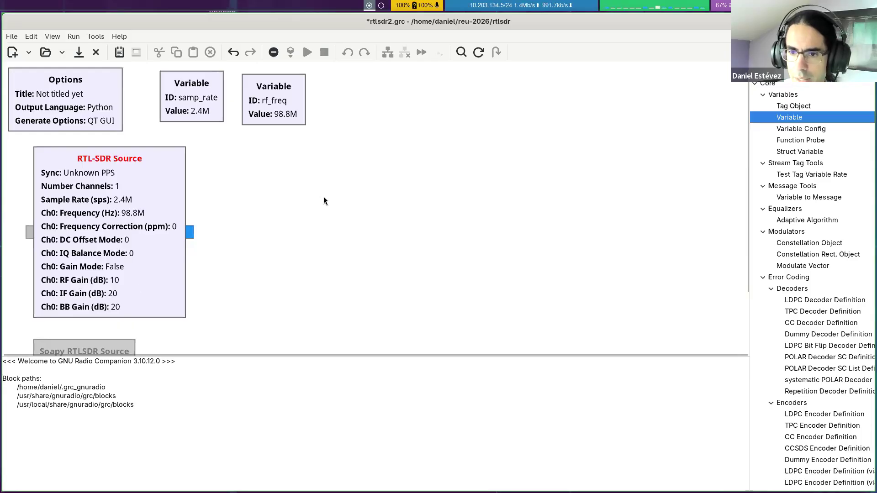
double_click(134, 241)
scroll(552, 221, "down", 6)
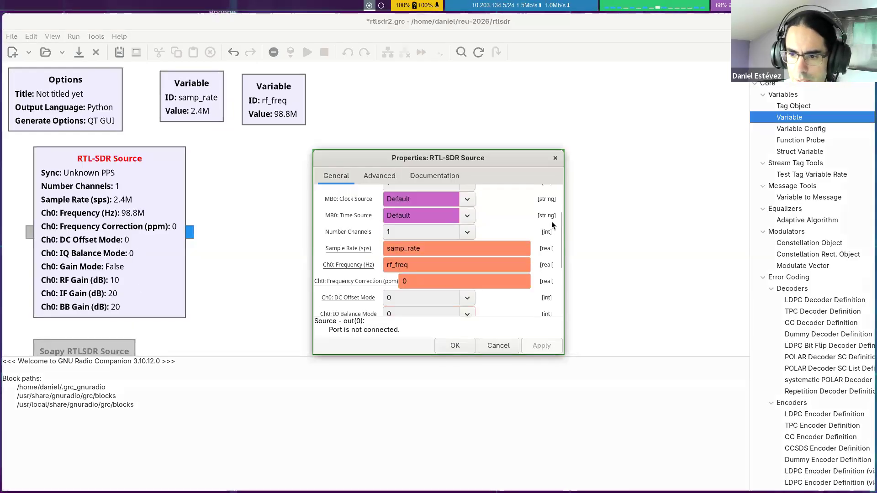
double_click(419, 242)
type("rf")
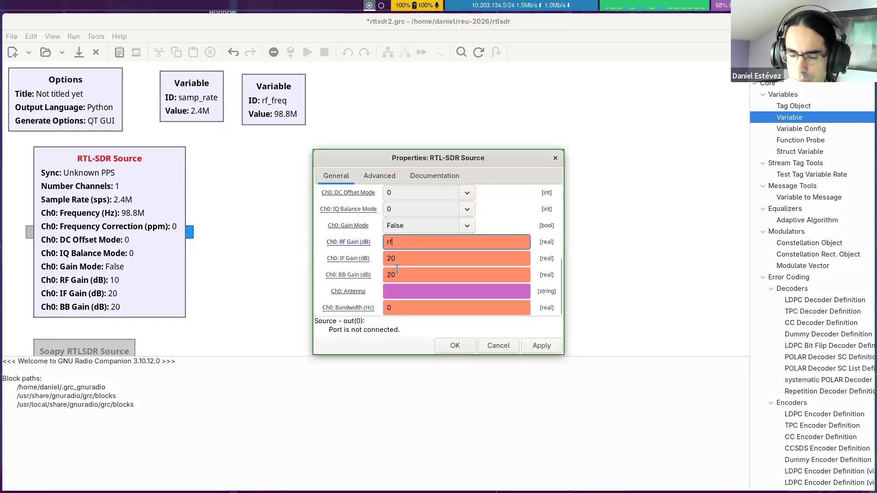
type("_gain")
key("Tab")
type("rf_")
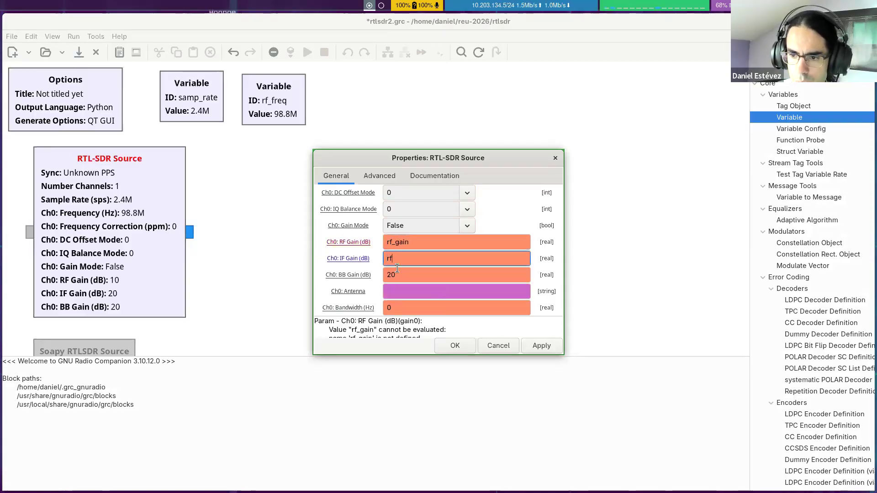
key("BackSpace")
key("BackSpace")
key("BackSpace")
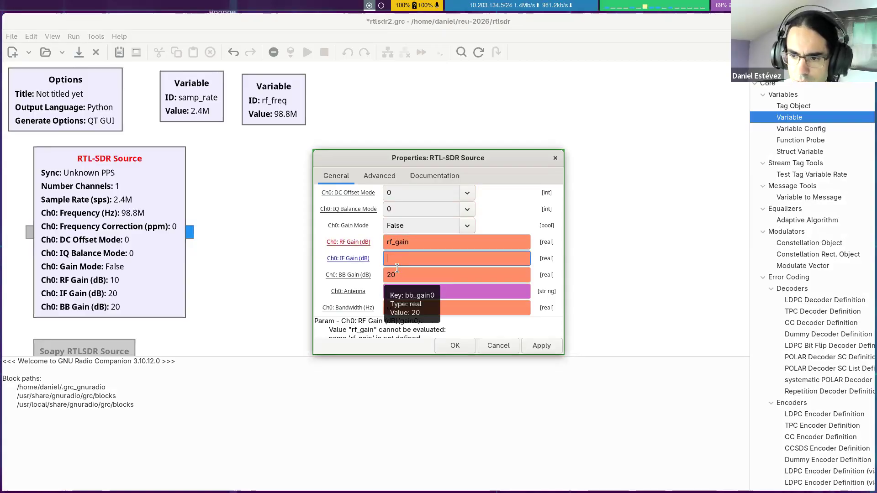
type("if_gain")
key("Tab")
type("bb_gain")
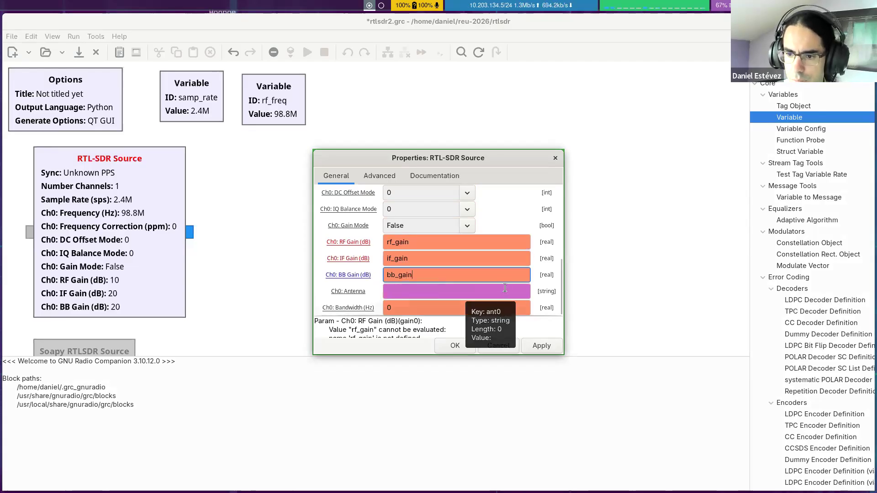
Step: Review the RTL-SDR Source's antenna, bandwidth, frequency correction and gain mode options, and accept its properties
left_click(395, 309)
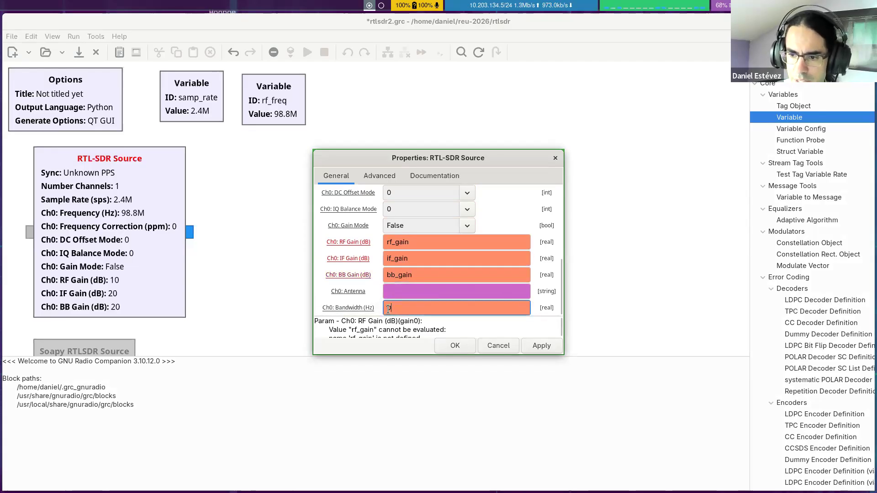
left_click(391, 292)
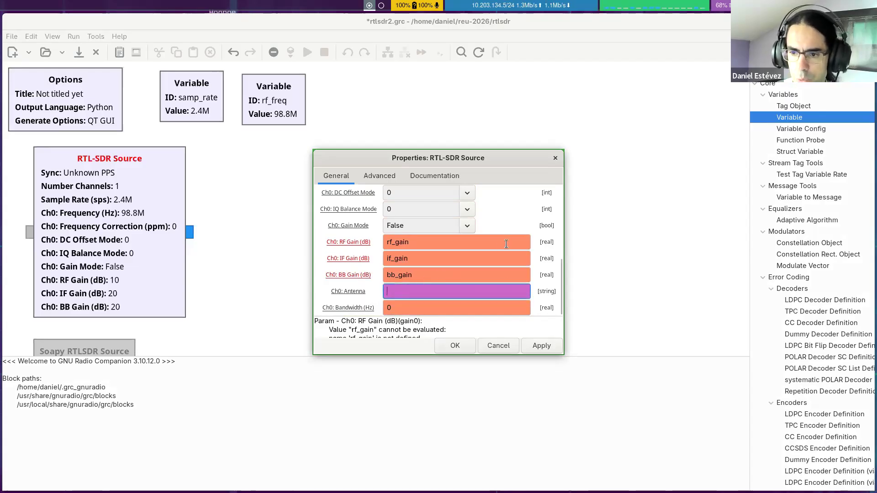
scroll(523, 257, "up", 2)
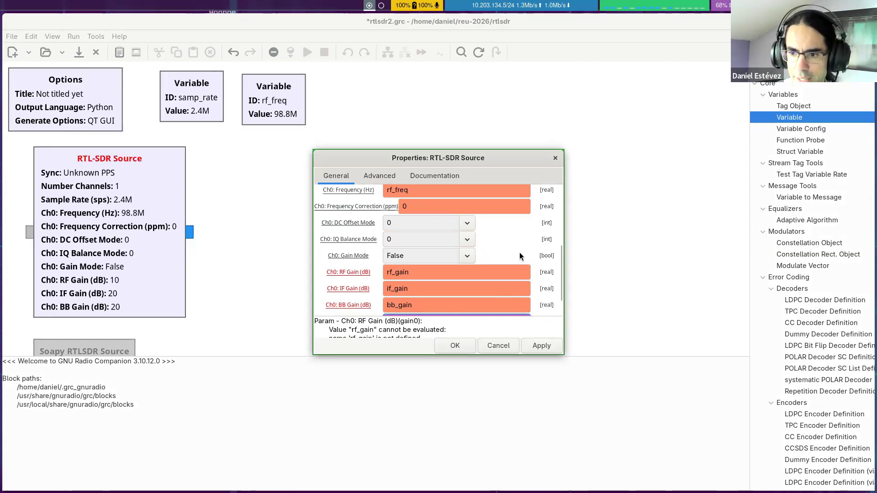
scroll(519, 252, "down", 2)
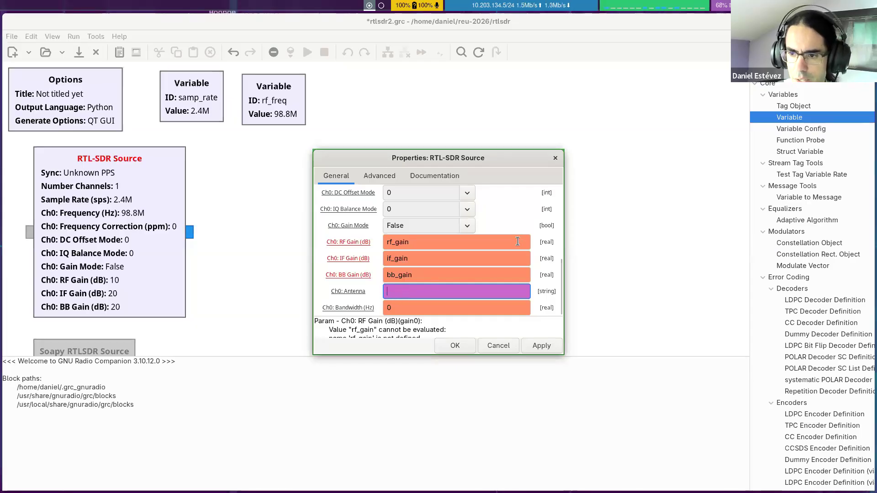
scroll(531, 233, "up", 5)
scroll(531, 233, "down", 2)
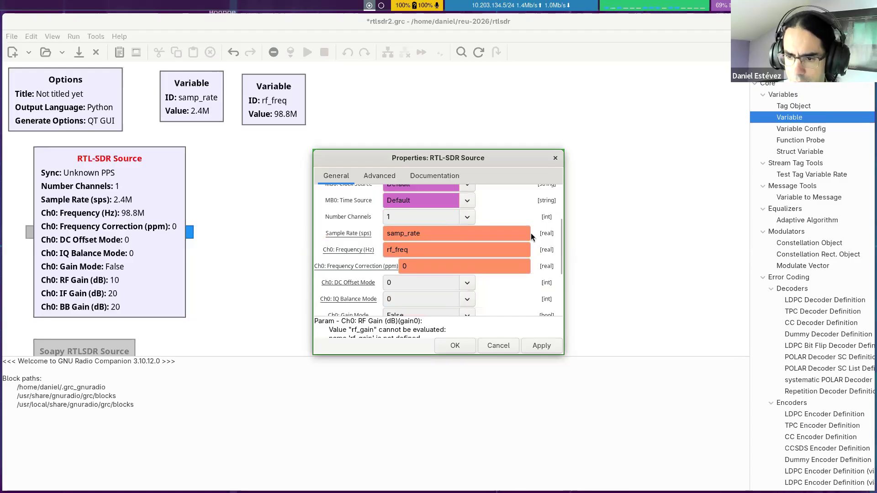
scroll(531, 233, "down", 2)
scroll(404, 233, "up", 1)
left_click(414, 236)
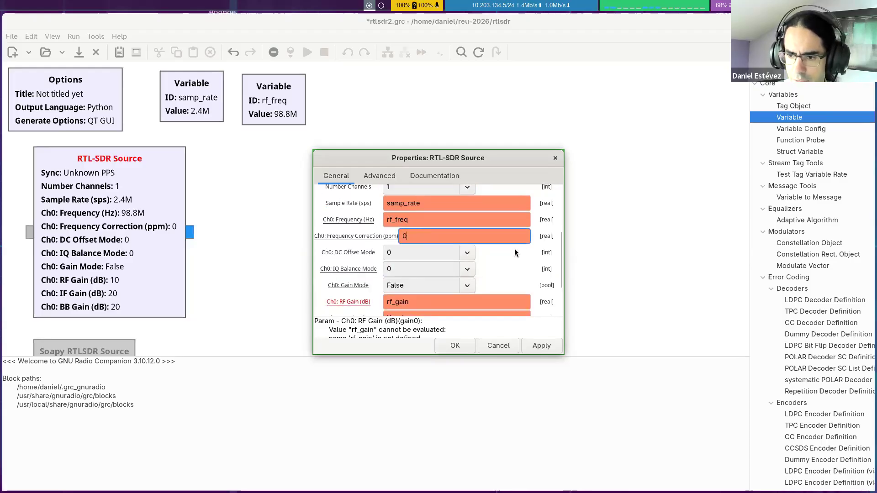
scroll(515, 252, "down", 2)
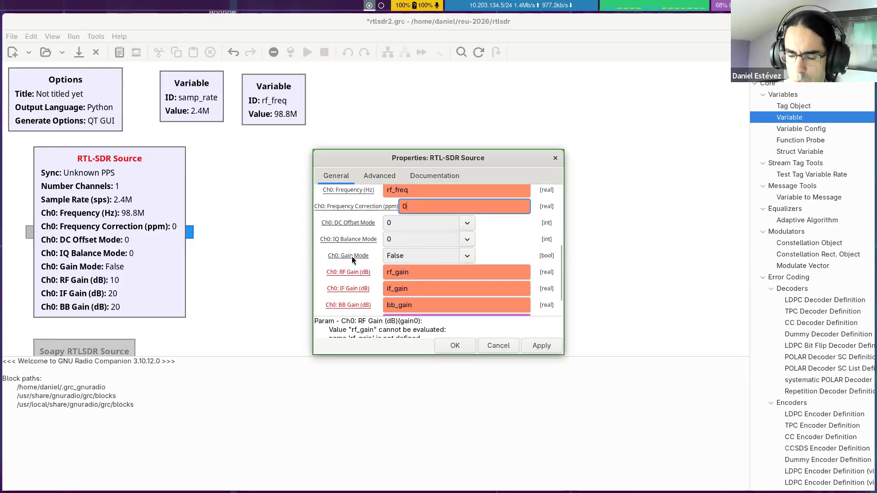
left_click(467, 256)
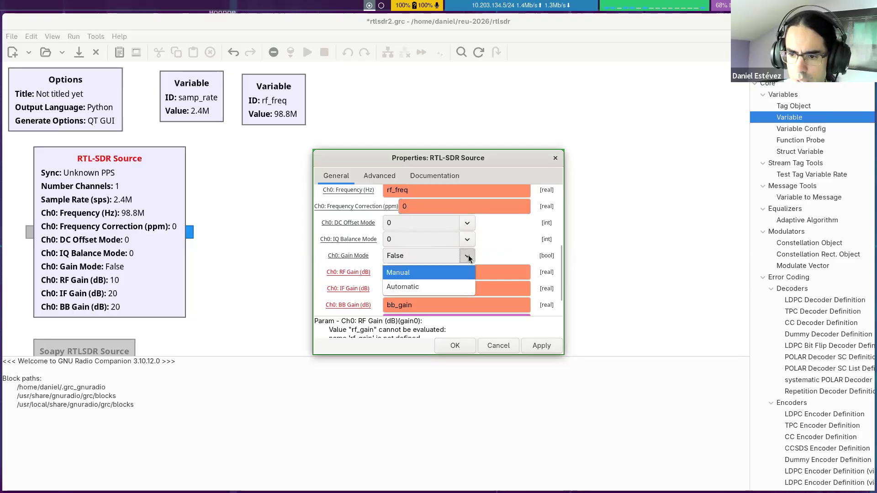
left_click(503, 254)
scroll(495, 236, "down", 2)
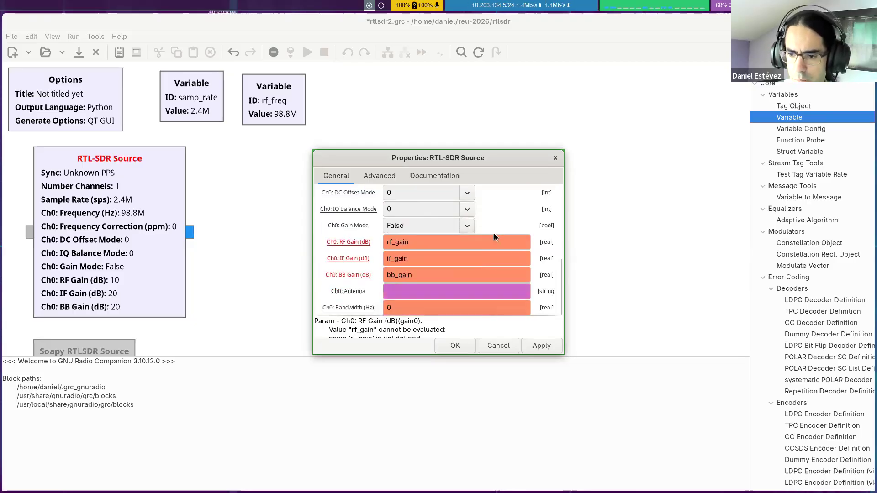
left_click(457, 348)
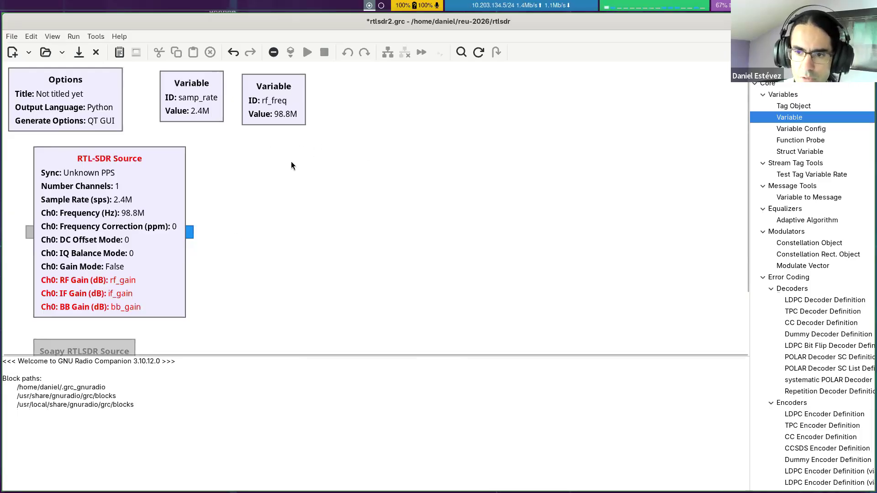
Step: Check the rf_freq variable's properties and close them without changes
double_click(279, 117)
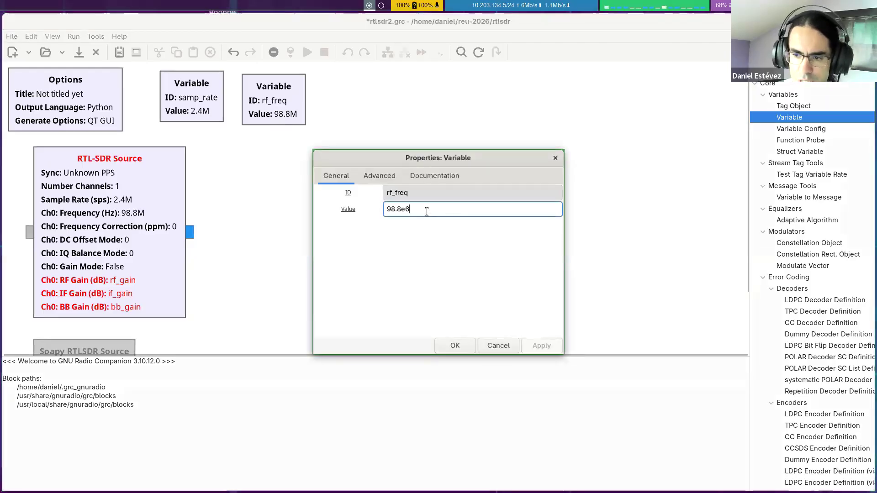
left_click(497, 344)
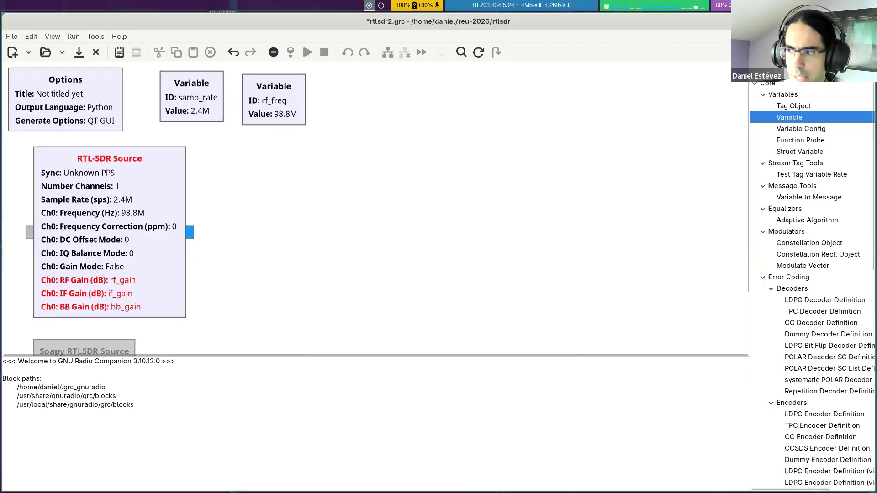
Step: Find the QT GUI widgets in the block library and place a QT GUI Entry block beside the rf_freq variable
left_click(867, 69)
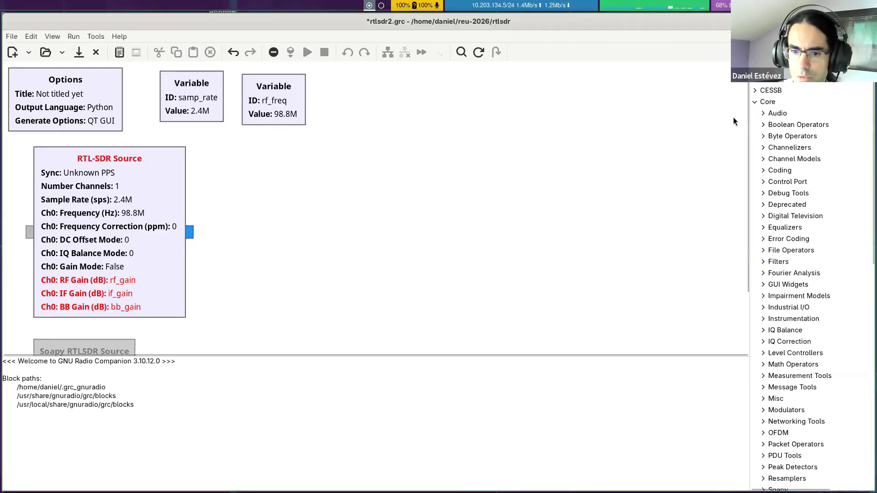
left_click(781, 94)
scroll(781, 103, "up", 1)
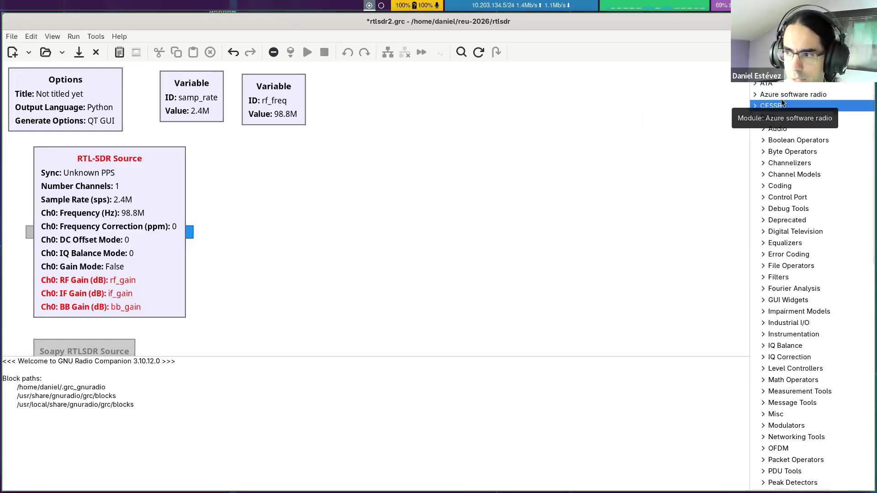
scroll(788, 182, "down", 5)
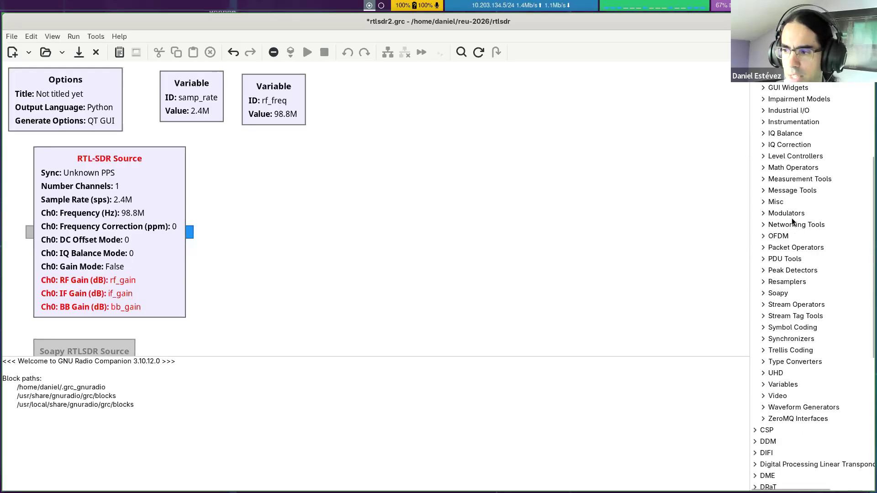
scroll(771, 213, "up", 2)
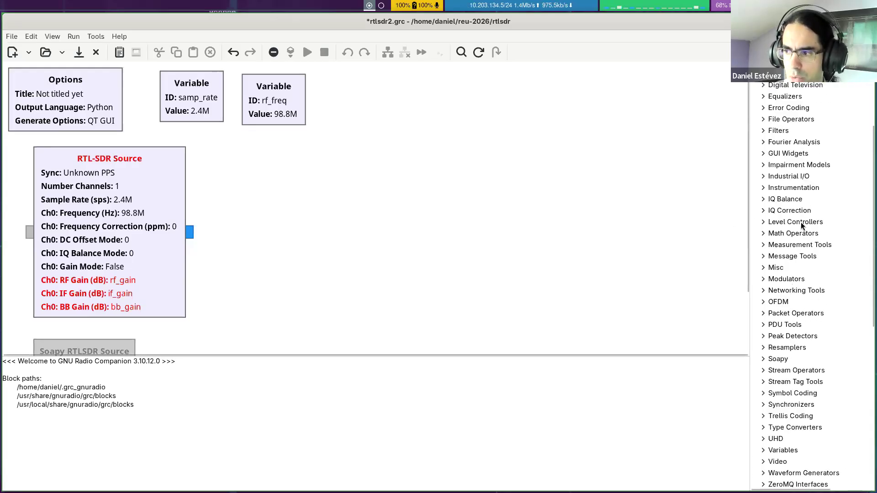
left_click(763, 154)
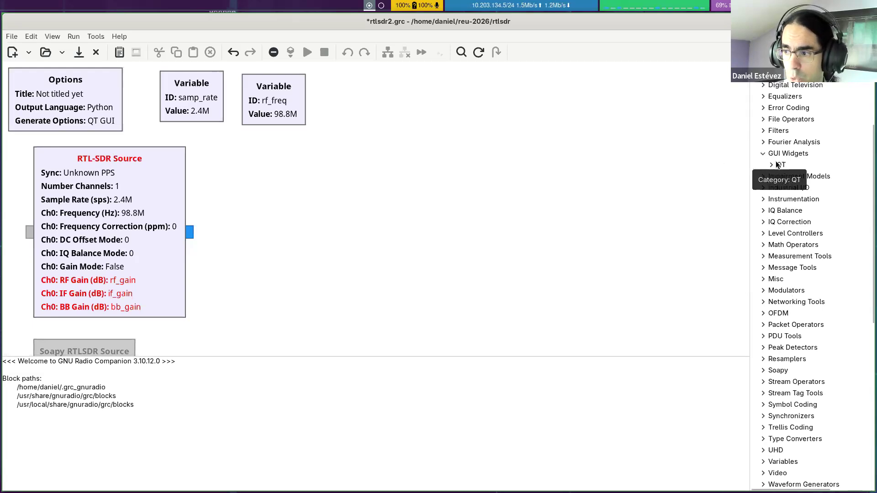
left_click(770, 168)
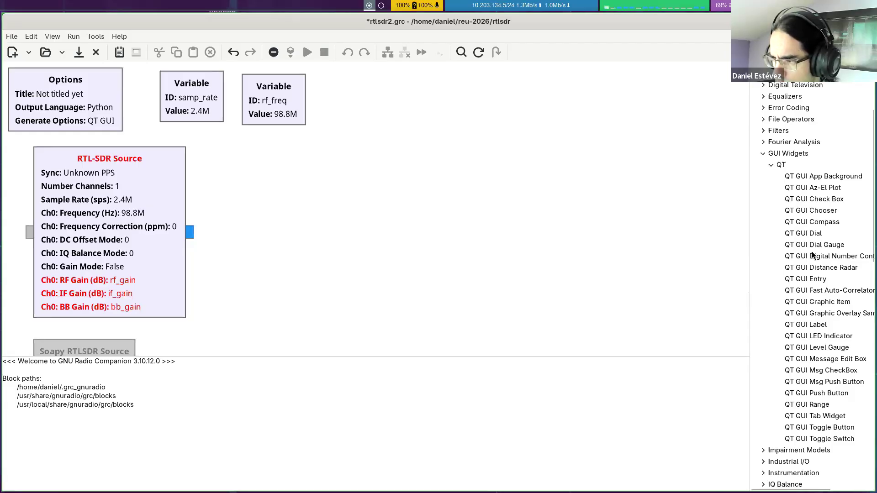
left_click_drag(815, 280, 380, 97)
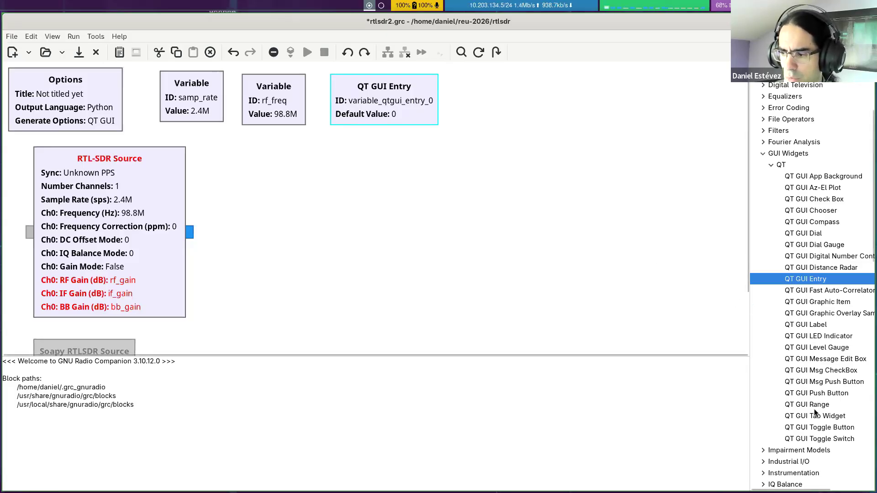
left_click(571, 189)
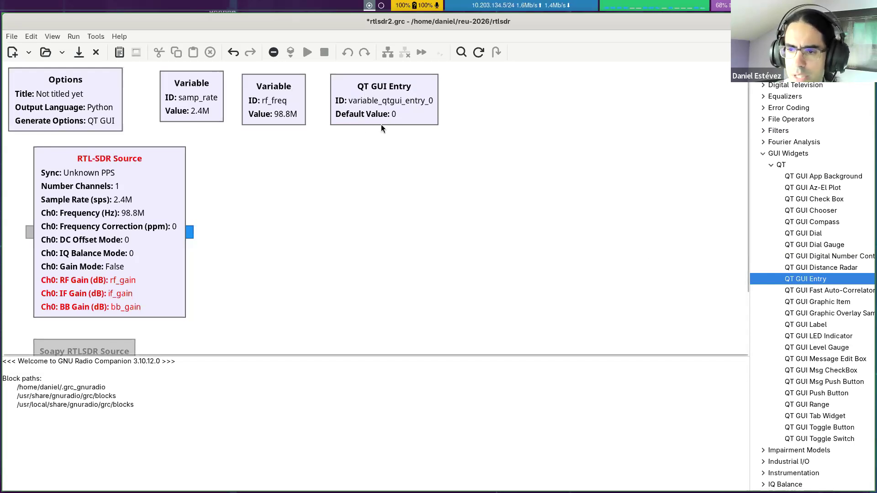
Step: Give the QT GUI Entry block the ID rf_gain, the label RF Gain and the type Float
double_click(406, 120)
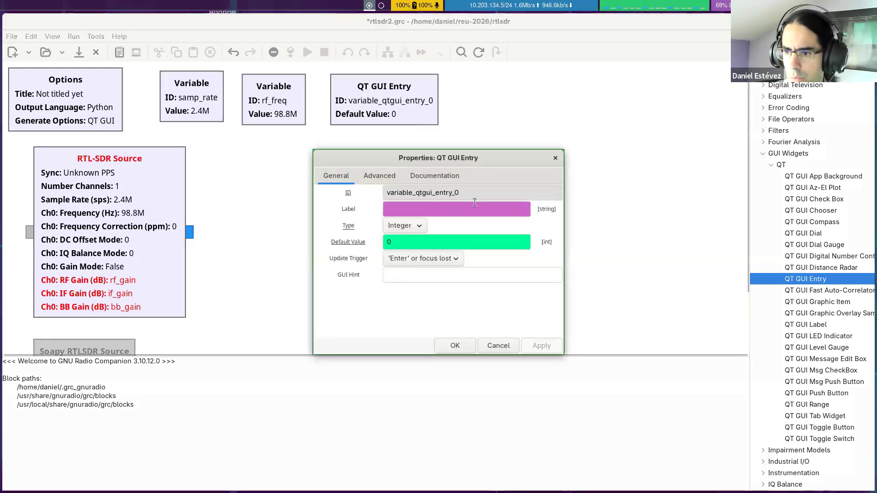
triple_click(476, 196)
type("rf")
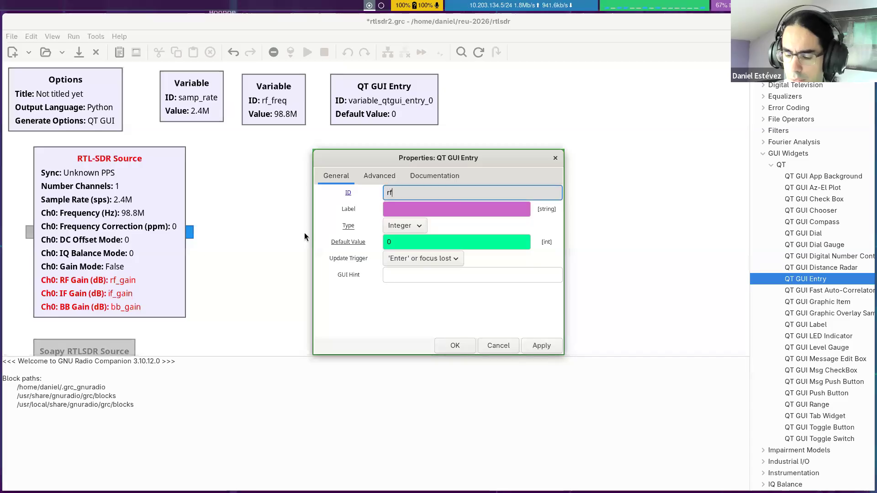
type("_gain")
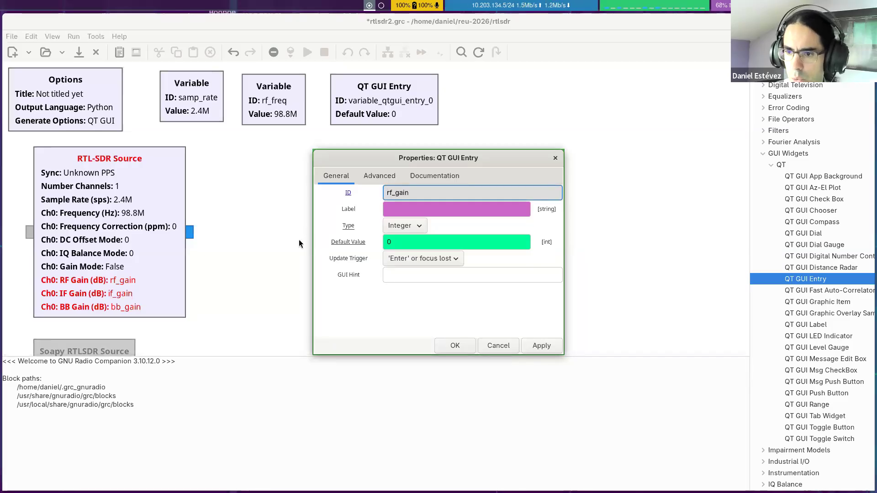
left_click(392, 210)
type("RF Gain")
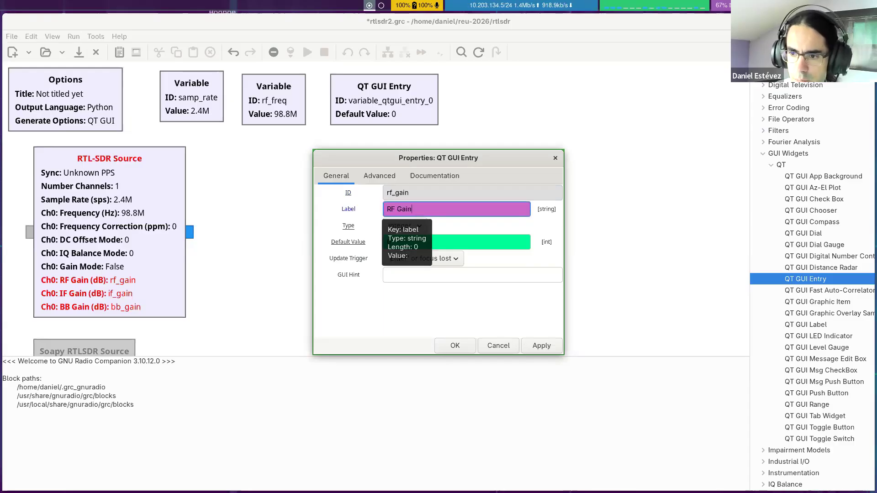
left_click(402, 226)
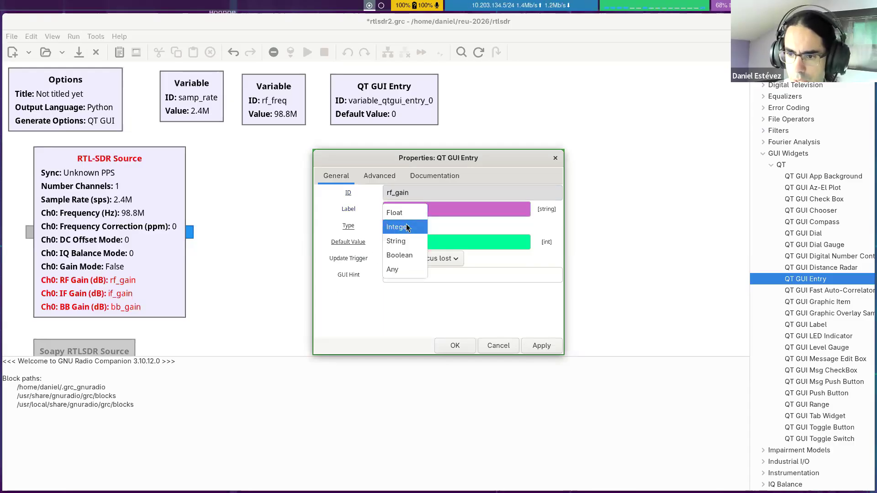
left_click(394, 213)
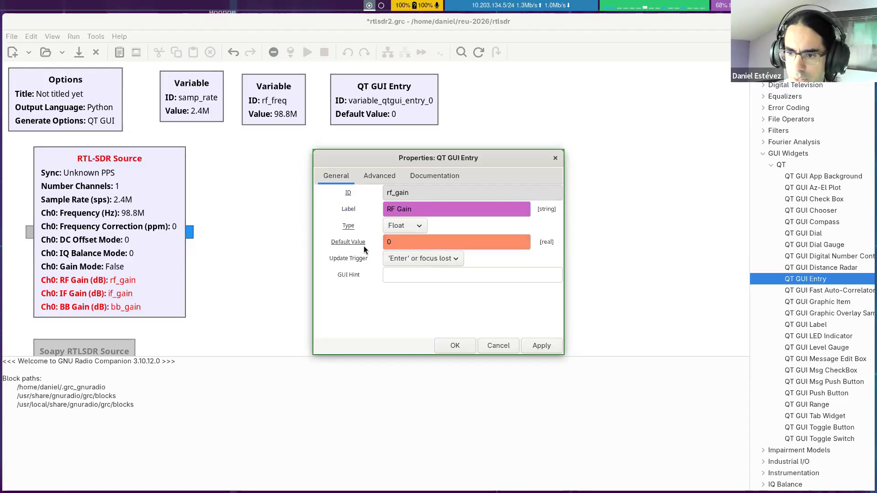
left_click(393, 243)
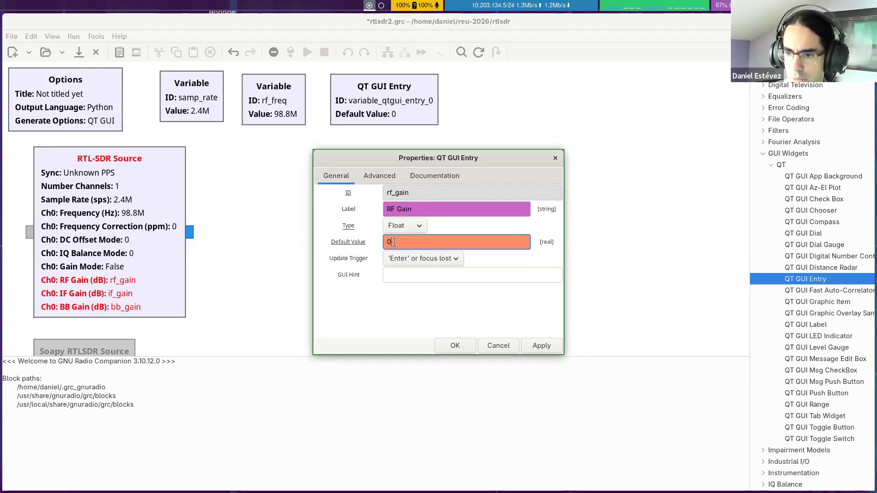
left_click(464, 349)
Step: Duplicate the rf_gain entry block twice and line the copies up in a row beside it
key("ctrl+c")
key("ctrl+v")
left_click_drag(344, 229, 438, 115)
key("ctrl+v")
left_click_drag(346, 225, 551, 112)
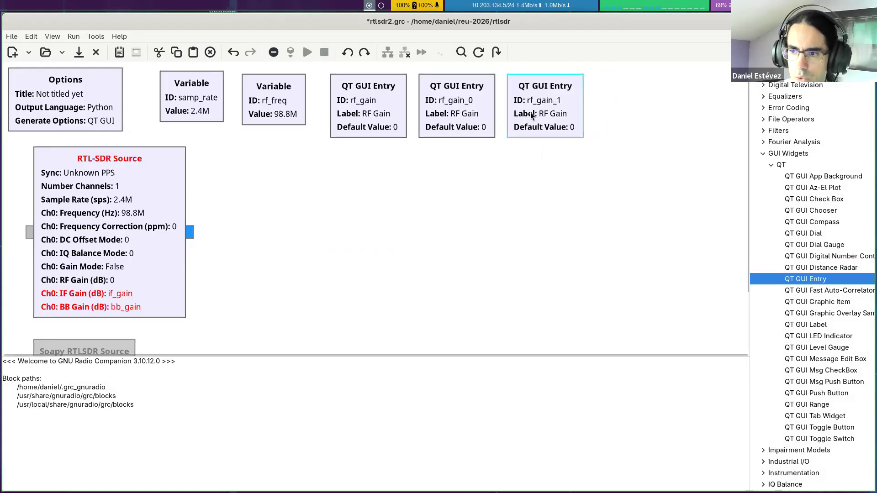
Step: Change the ID of the first copied entry block, rf_gain_0, to if_gain
double_click(442, 119)
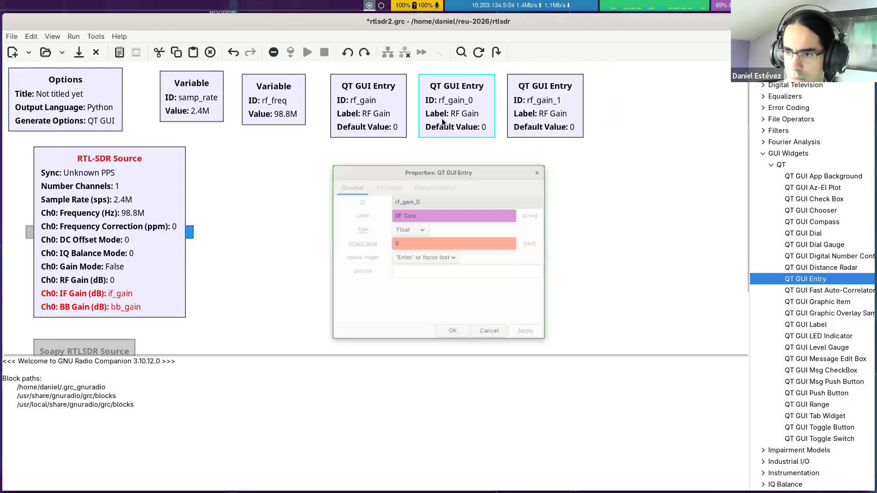
triple_click(458, 196)
type("if_gain")
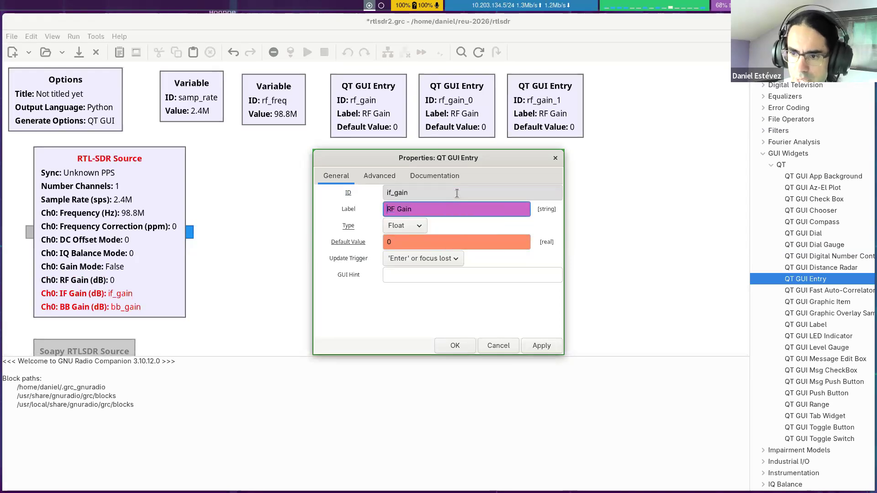
key("Return")
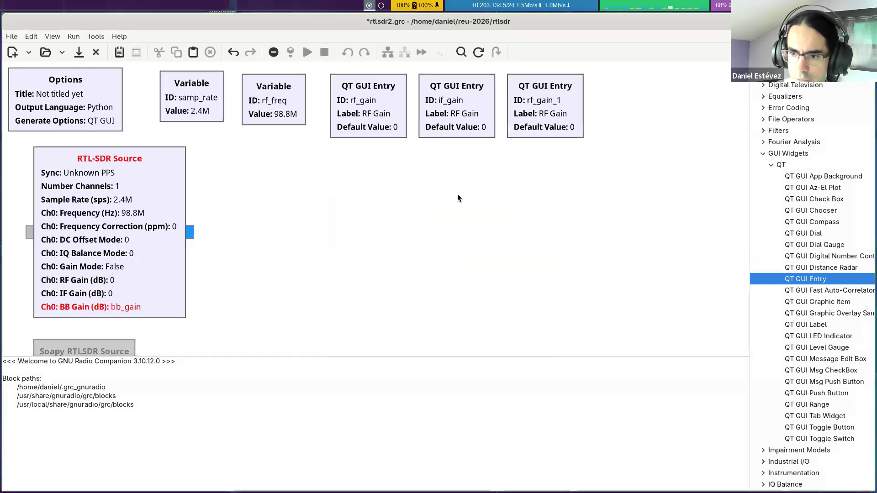
Step: Set the if_gain entry's label to IF Gain, look over its string and real fields, and accept the properties
double_click(446, 102)
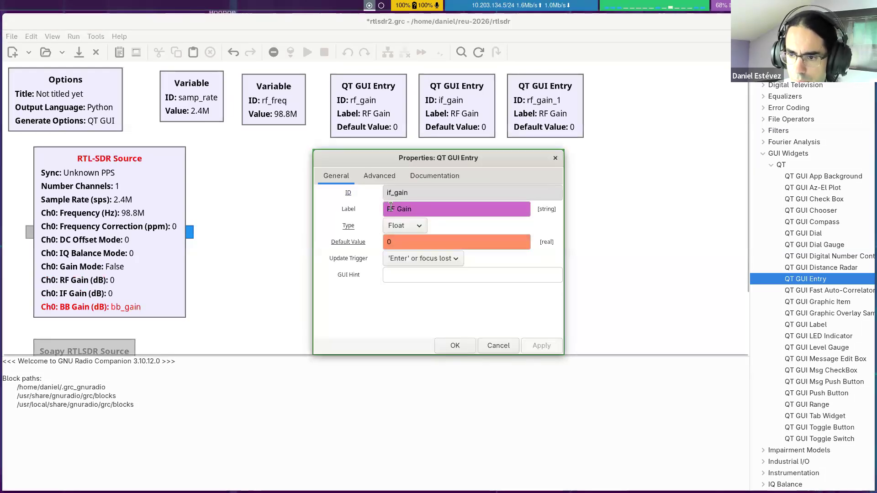
key("Delete")
type("I")
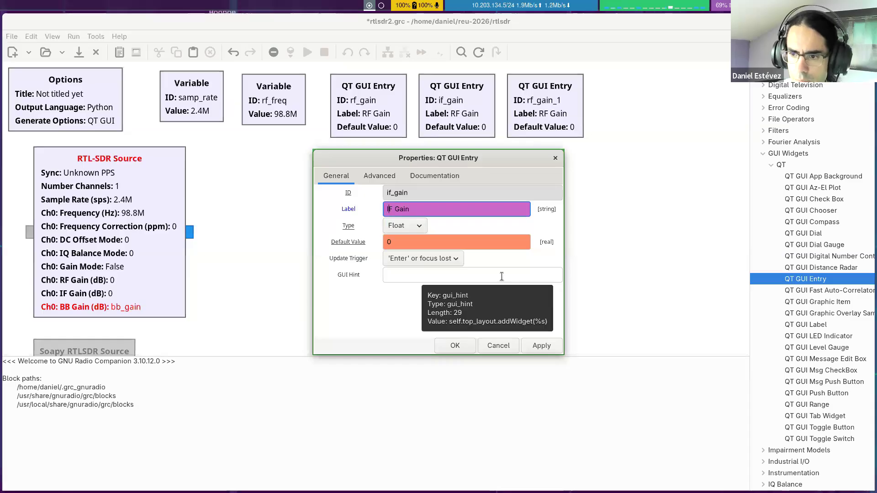
left_click(502, 242)
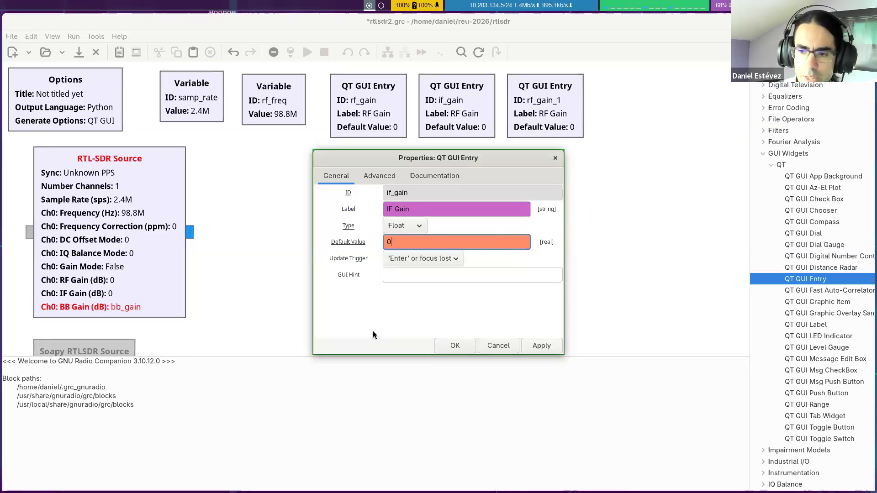
left_click(418, 208)
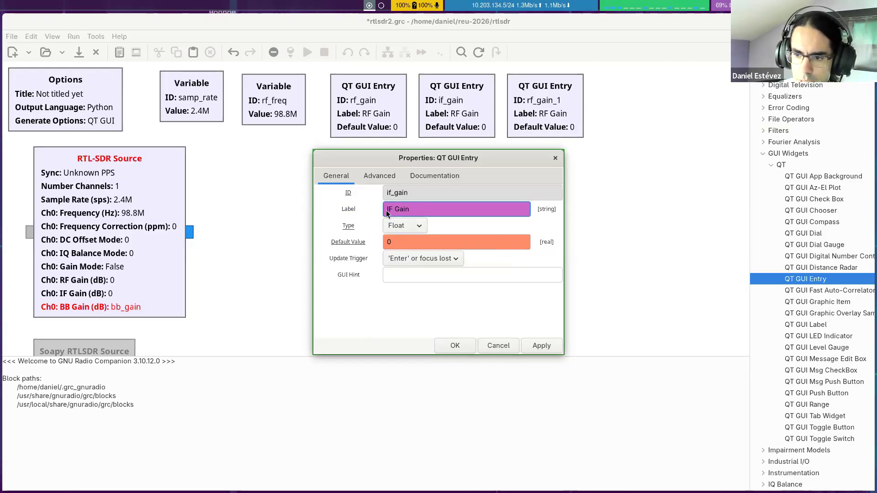
left_click(417, 242)
left_click(423, 208)
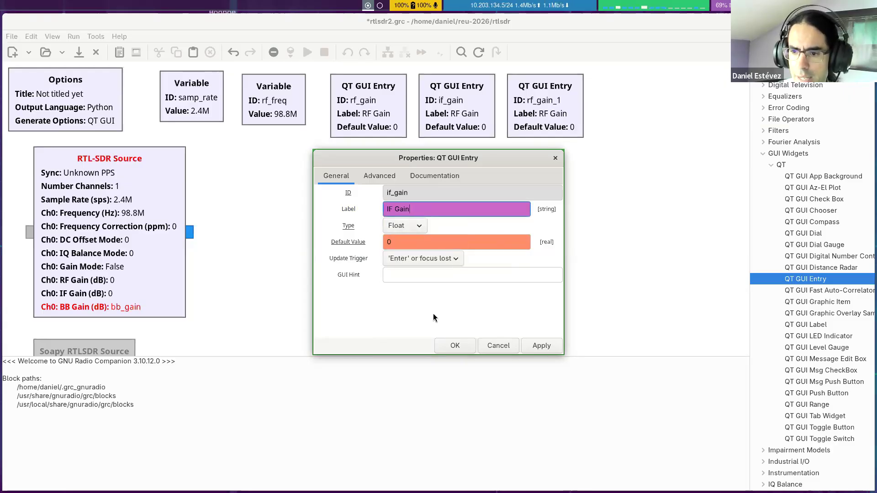
left_click(426, 241)
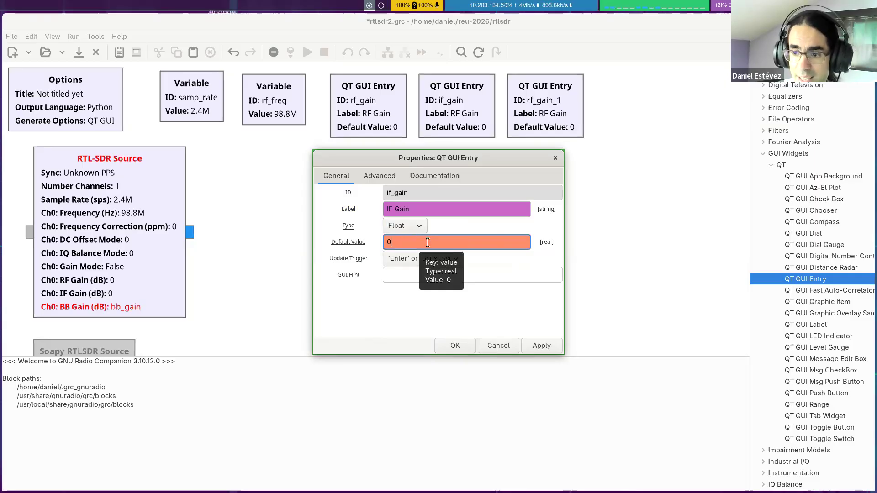
left_click(455, 345)
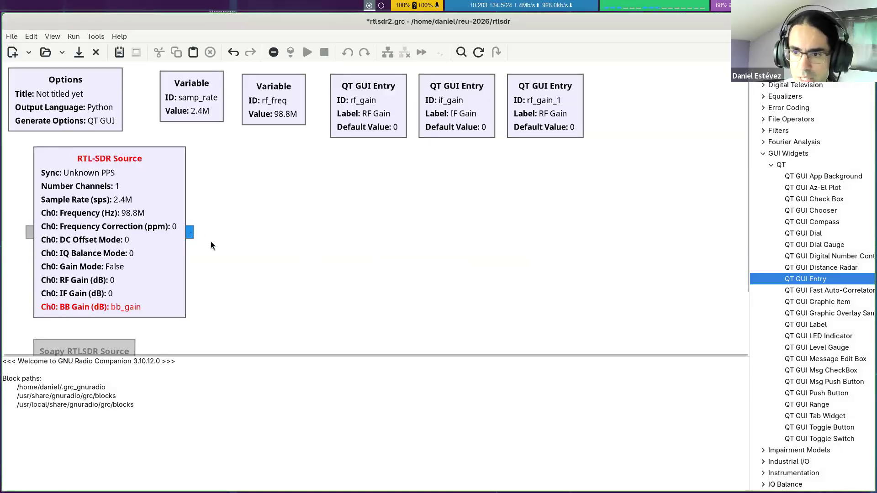
Step: Check the label and default value fields in the rf_gain entry's properties and close them without changes
double_click(391, 114)
left_click(416, 243)
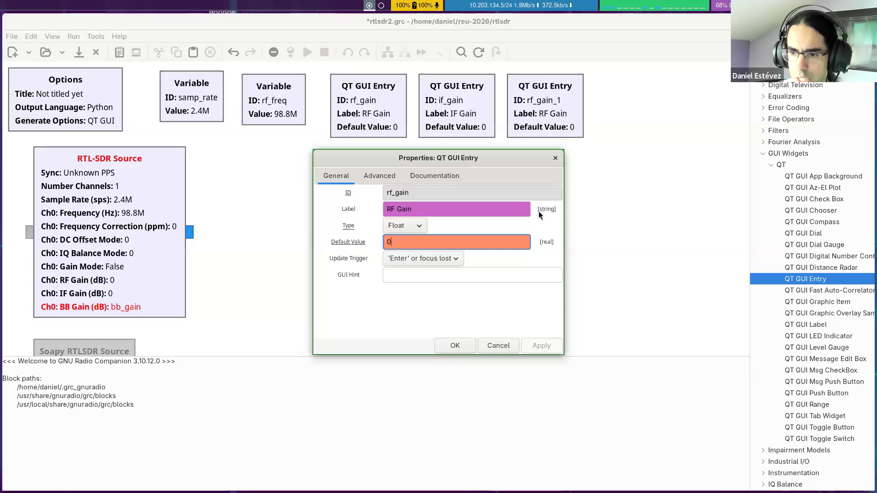
left_click(430, 208)
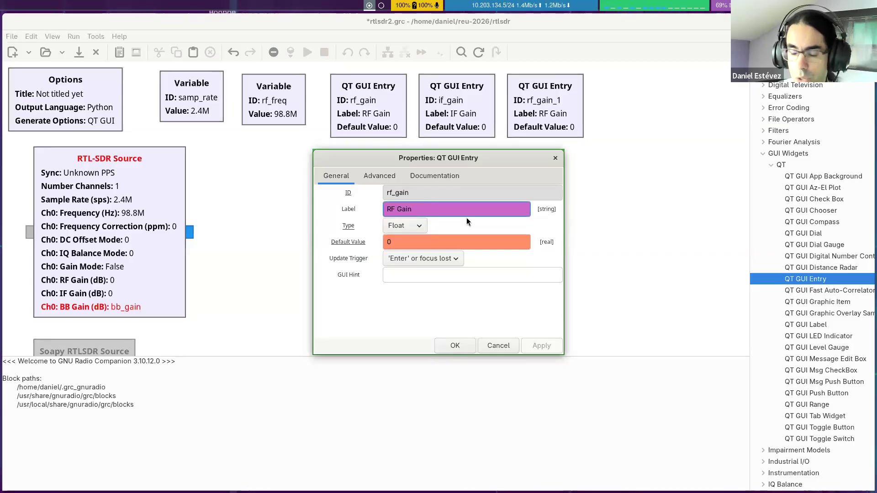
left_click(448, 345)
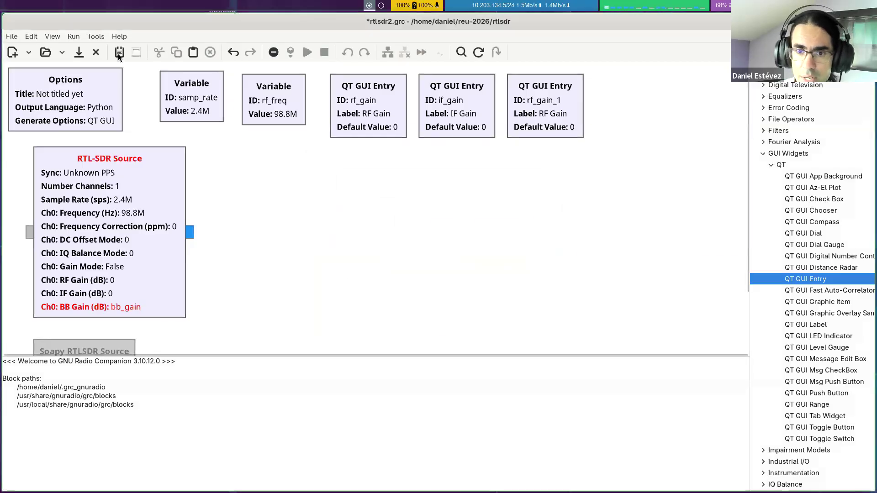
Step: Turn off the properties field colors and view the if_gain entry's properties without them
left_click(56, 38)
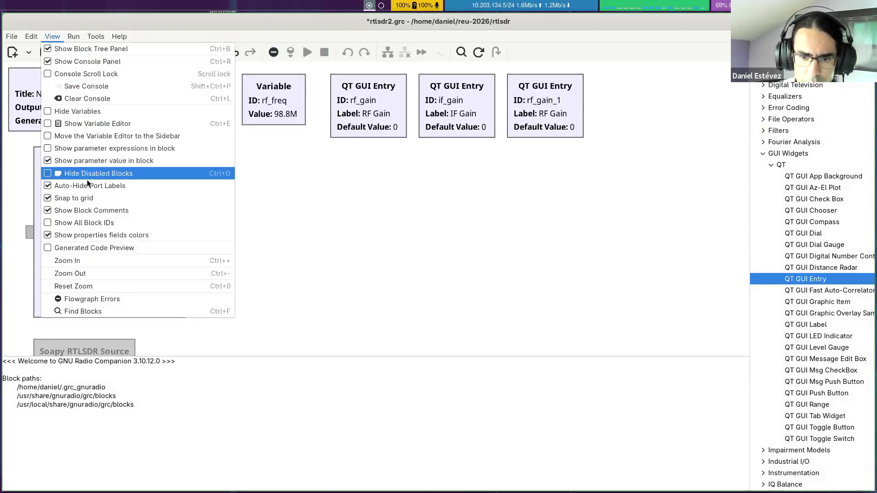
left_click(48, 235)
double_click(462, 101)
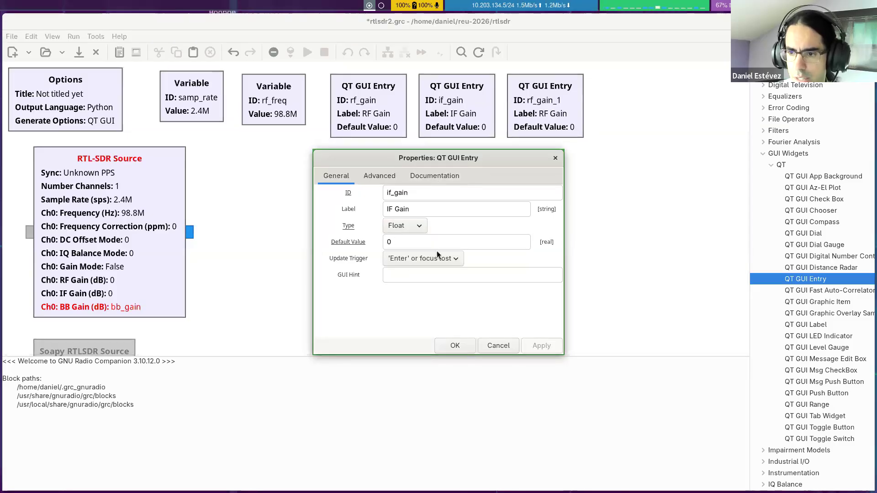
left_click(454, 347)
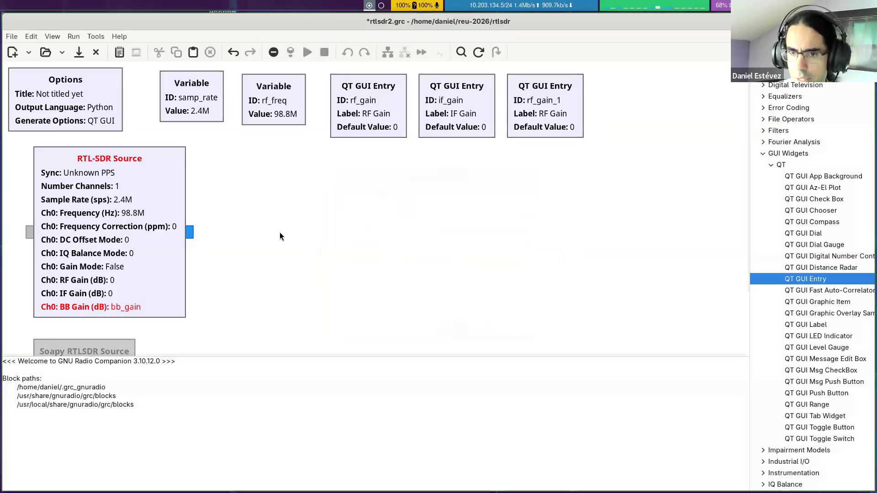
Step: Turn the properties field colors back on and check them in the if_gain entry's properties
left_click(52, 36)
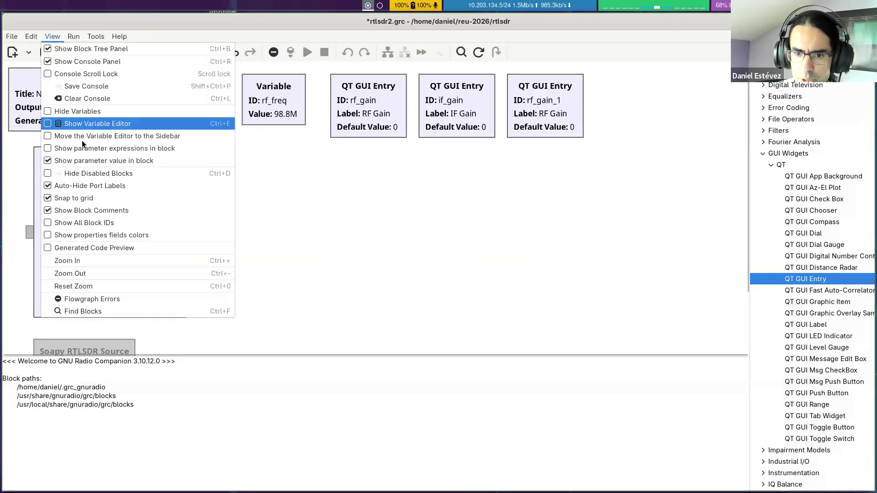
left_click(48, 236)
double_click(461, 121)
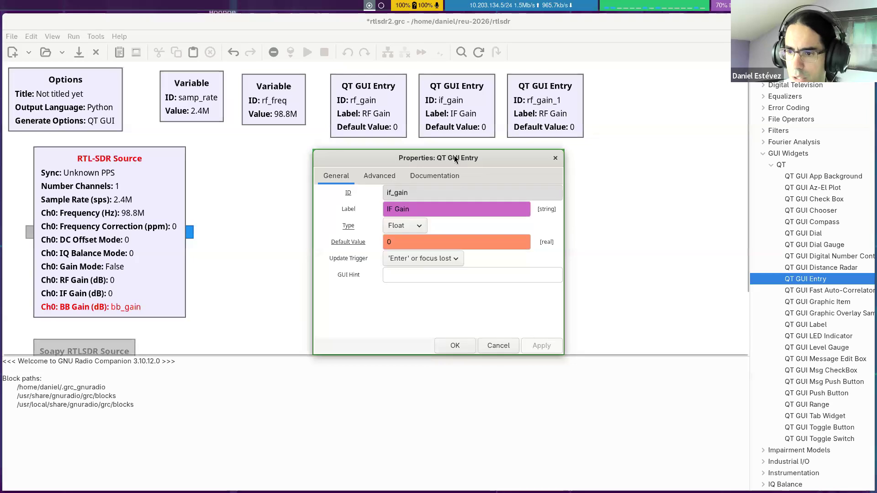
left_click(447, 247)
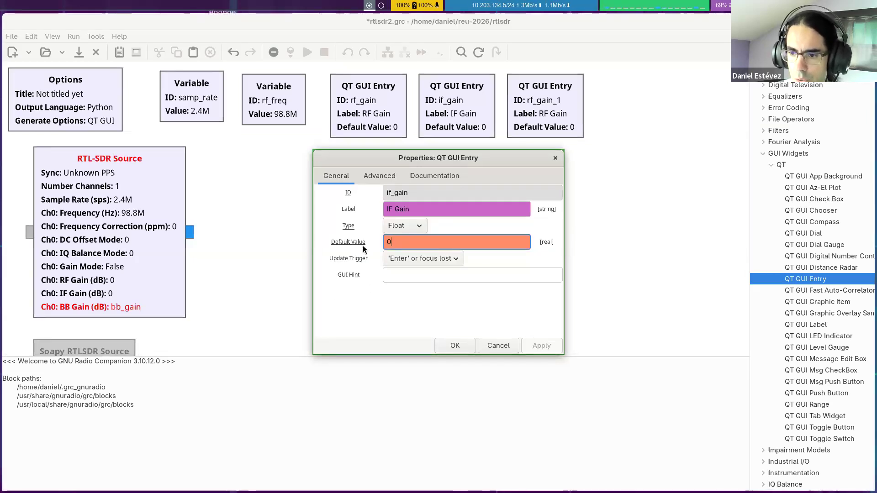
left_click(460, 346)
Step: Set the second copied entry block's ID to bb_gain and its label to BB Gain
double_click(537, 122)
triple_click(472, 192)
type("bb")
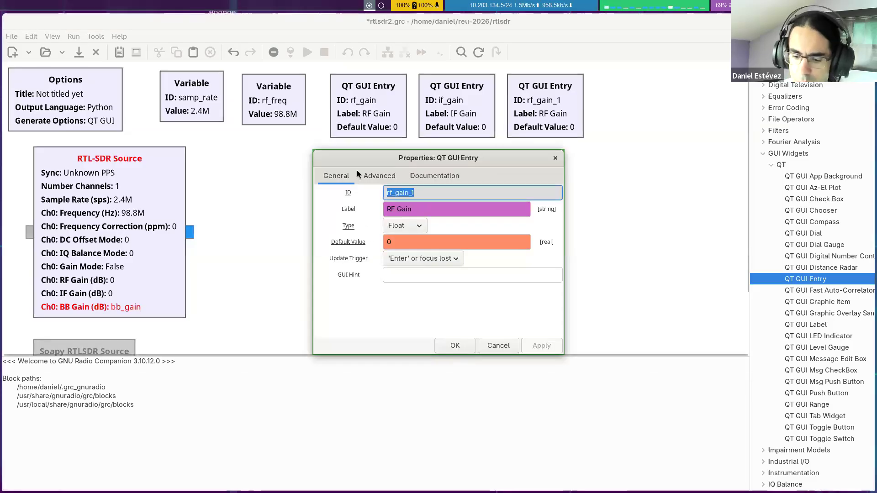
type("_ga")
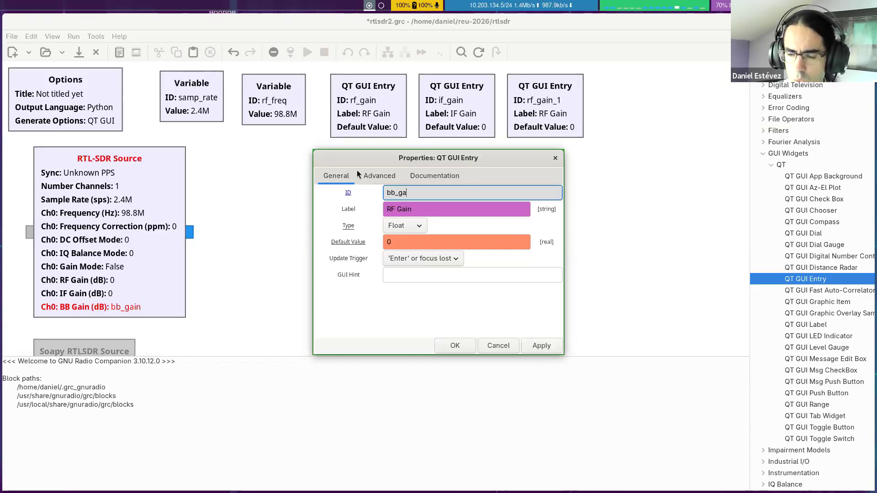
type("in")
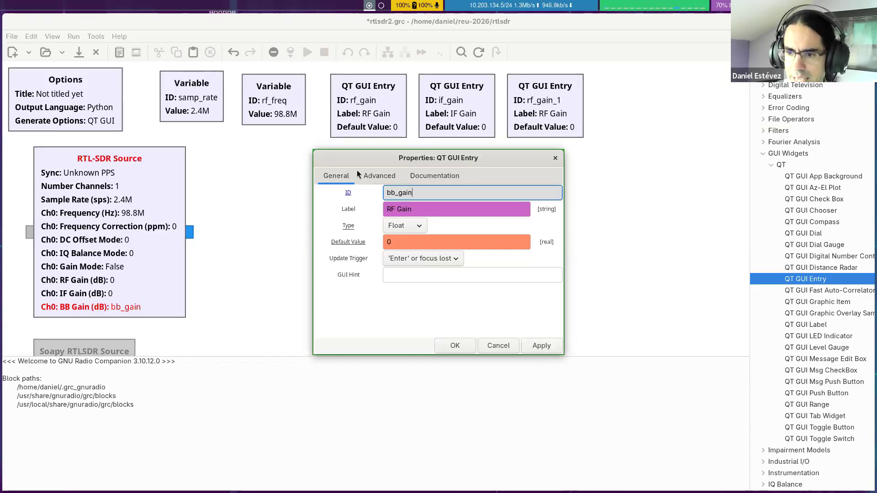
double_click(395, 209)
type("BB")
left_click(455, 345)
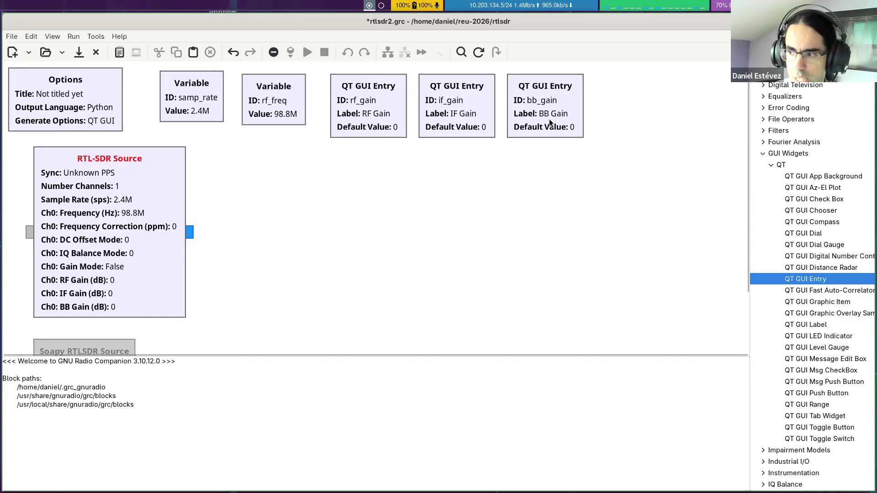
Step: Examine the QT and GLFW categories under Instrumentation in the block library
left_click(763, 155)
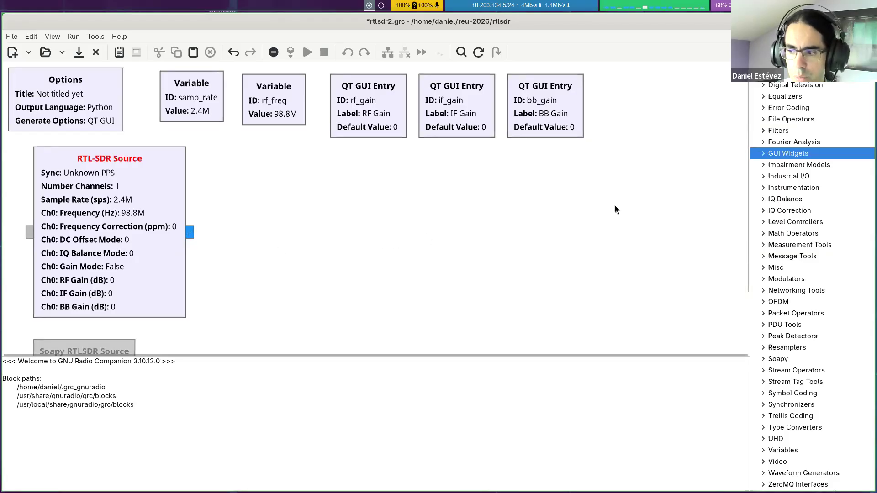
scroll(791, 100, "up", 3)
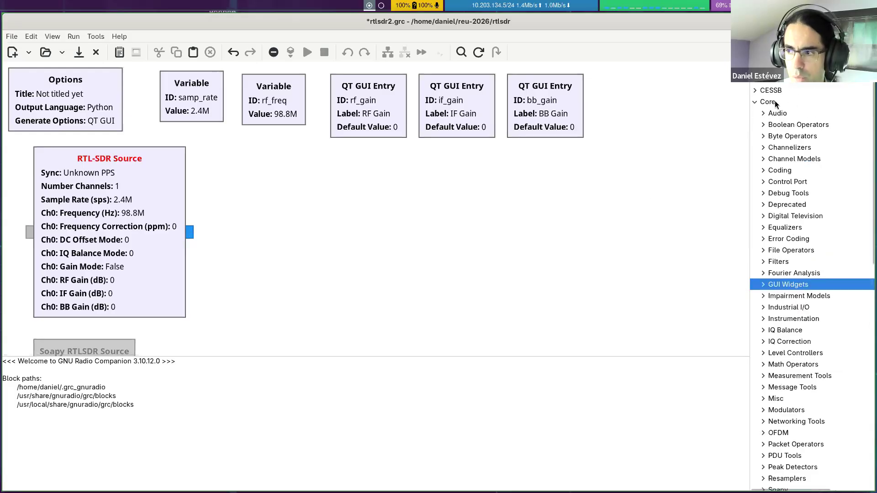
scroll(777, 114, "down", 3)
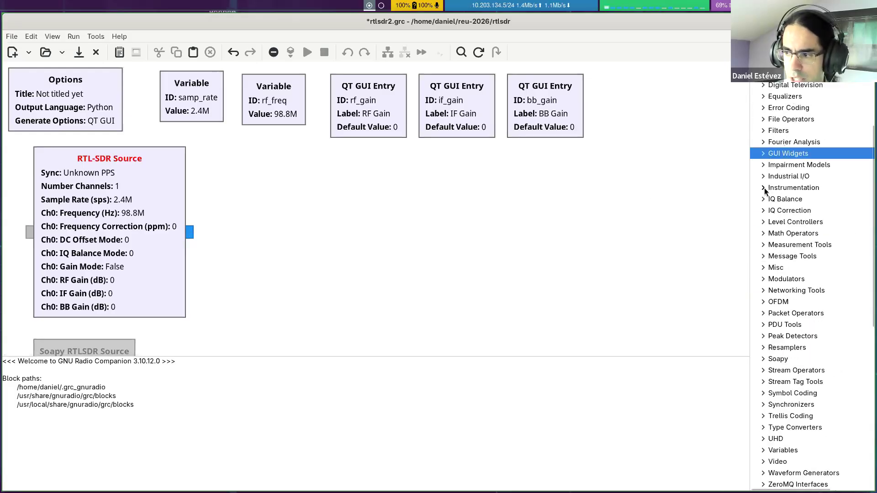
left_click(763, 188)
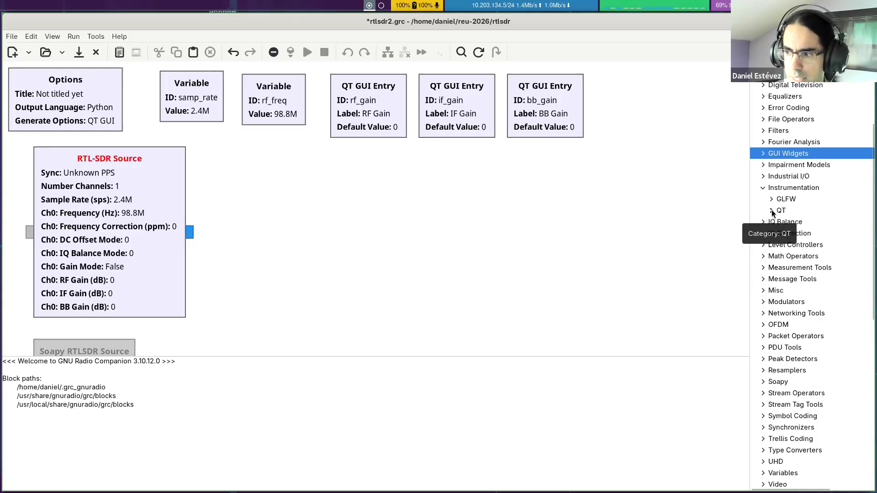
left_click(771, 211)
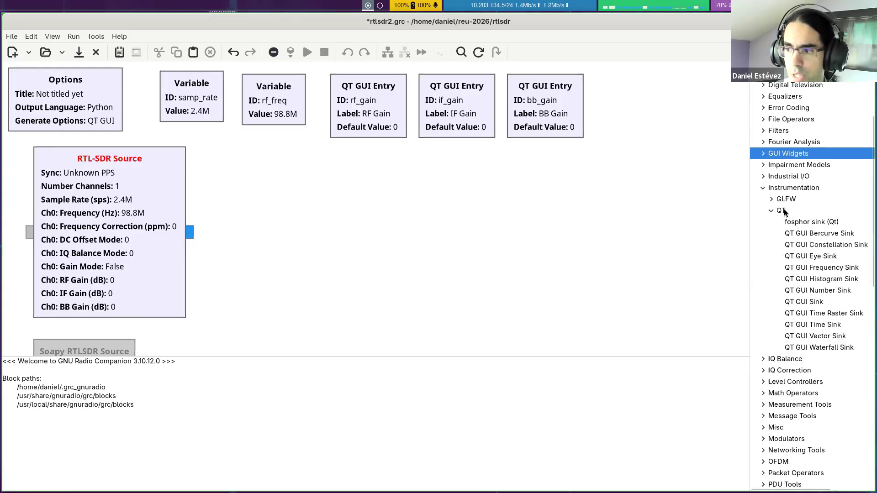
left_click(780, 212)
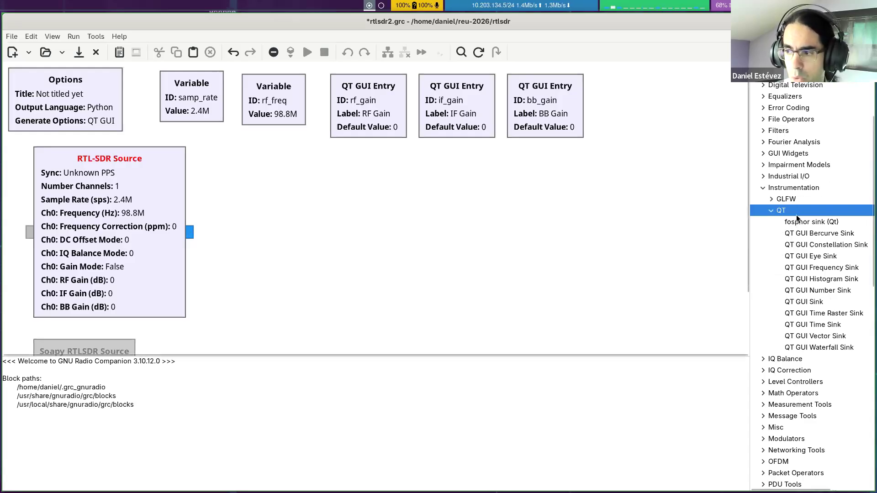
left_click(771, 199)
left_click(771, 199)
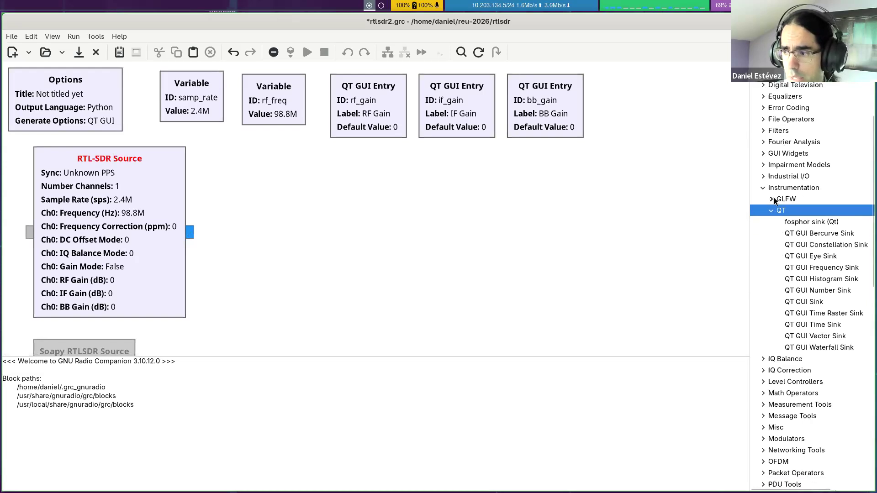
left_click(771, 200)
left_click(793, 212)
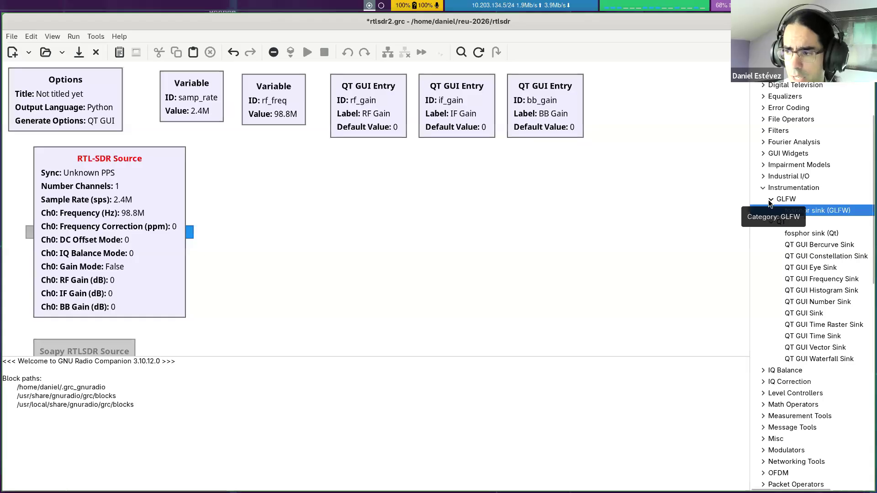
left_click(771, 200)
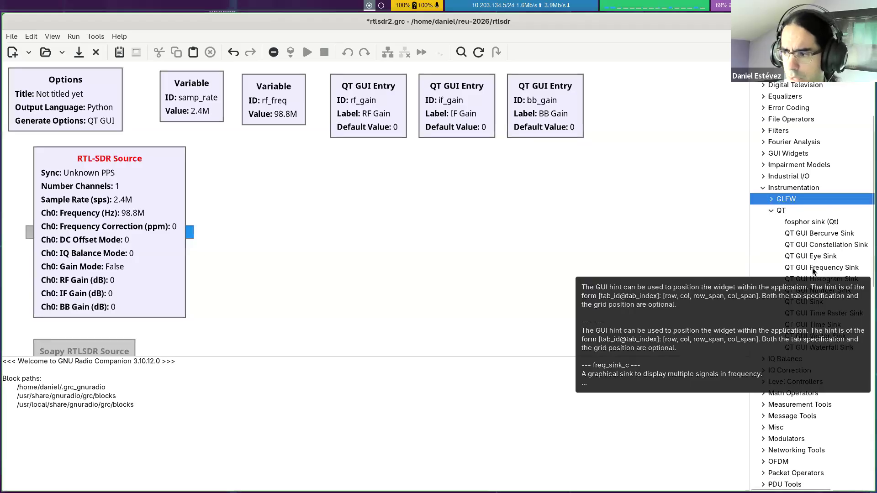
left_click(812, 222)
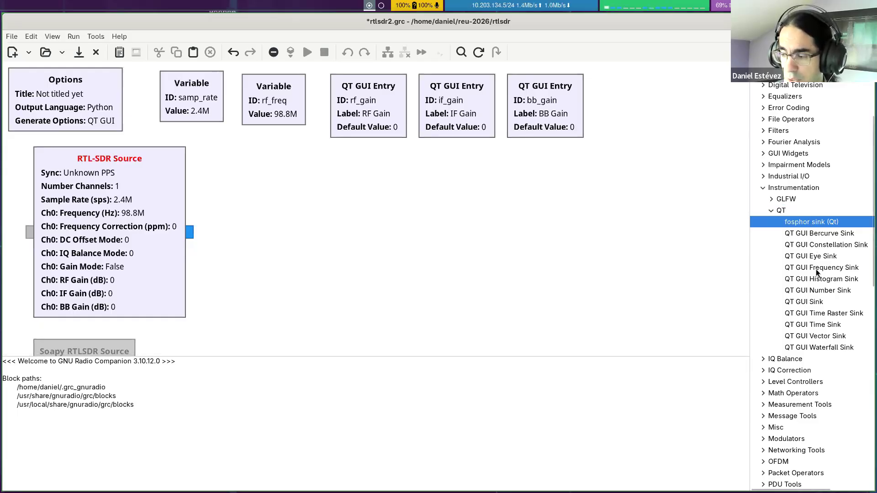
Step: Add a QT GUI Frequency Sink beside the RTL-SDR Source and connect the source's output to the sink's input
left_click_drag(815, 270, 324, 234)
left_click_drag(365, 258, 321, 226)
left_click(208, 263)
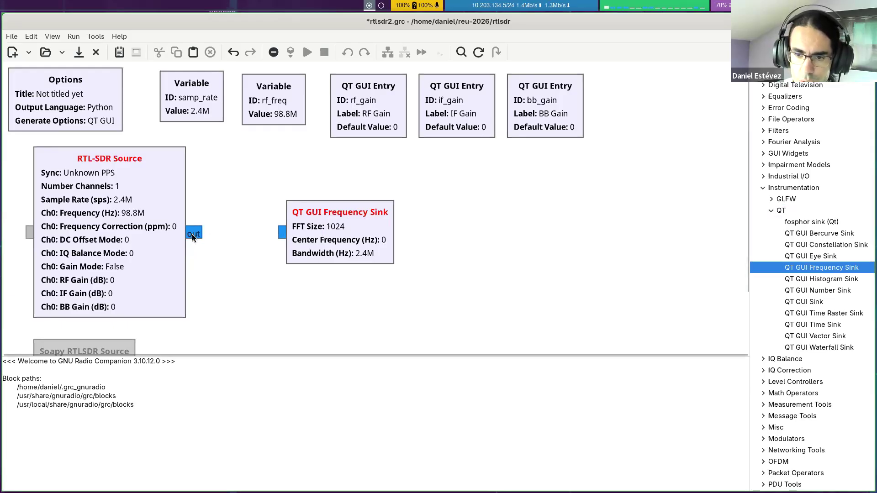
left_click(280, 235)
left_click_drag(339, 255, 338, 211)
left_click(295, 254)
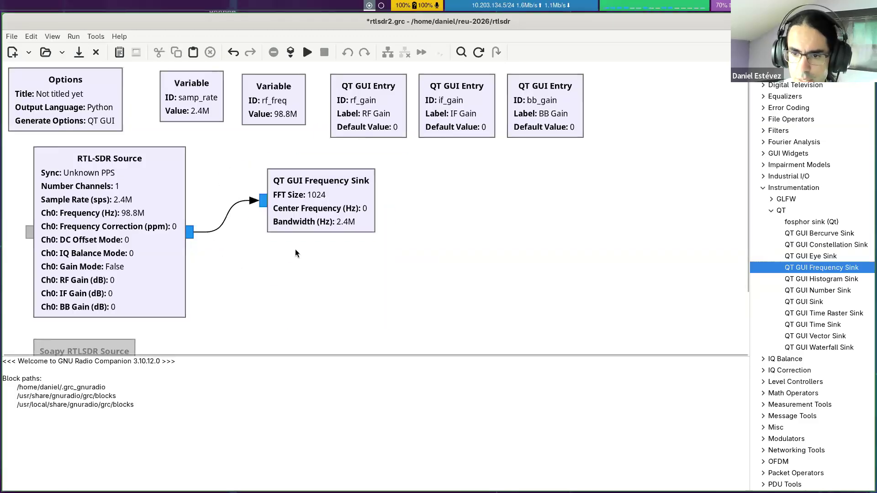
Step: Delete the connection between the RTL-SDR Source and the QT GUI Frequency Sink
left_click(227, 216)
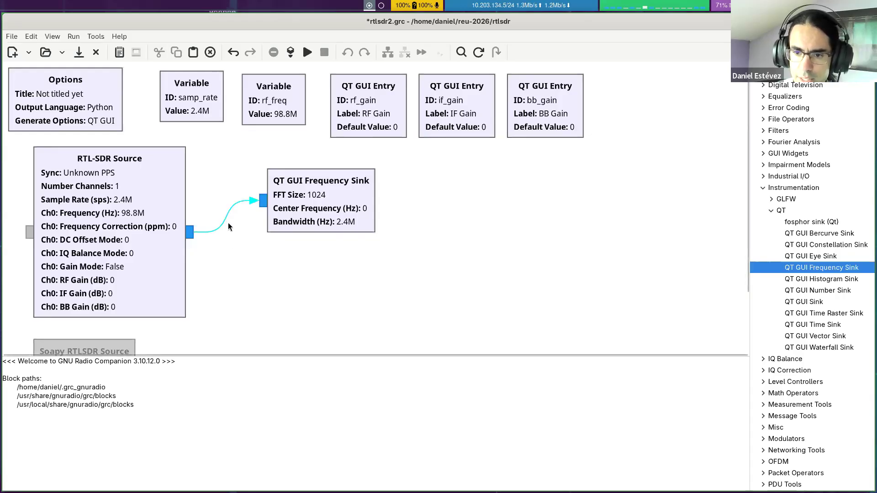
right_click(224, 218)
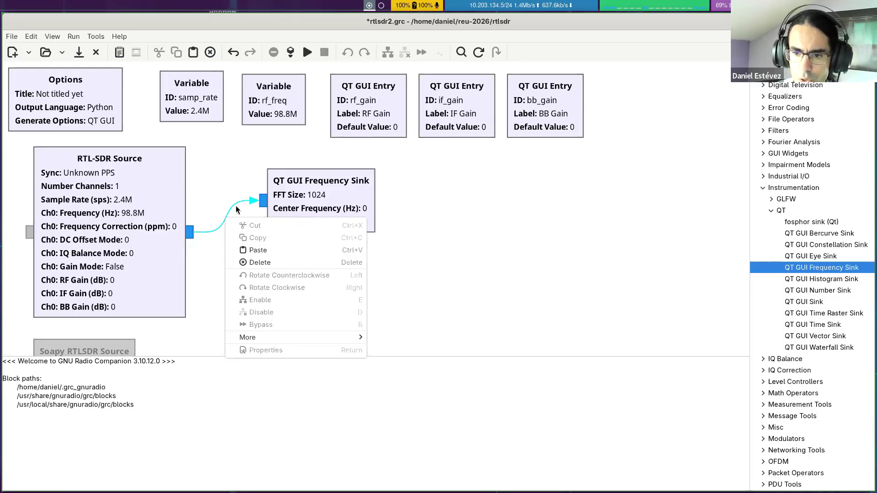
left_click(299, 262)
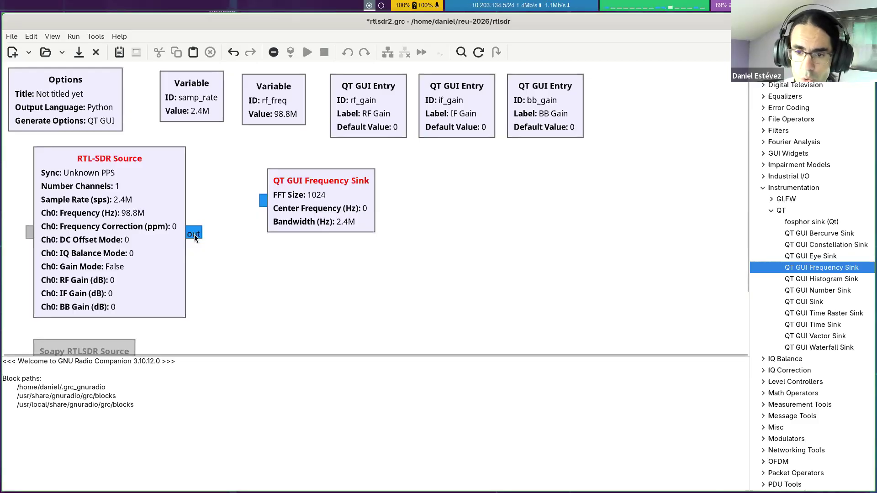
Step: Reconnect the RTL-SDR Source output to the QT GUI Frequency Sink and align the sink so the connection runs straight
left_click_drag(194, 234, 263, 204)
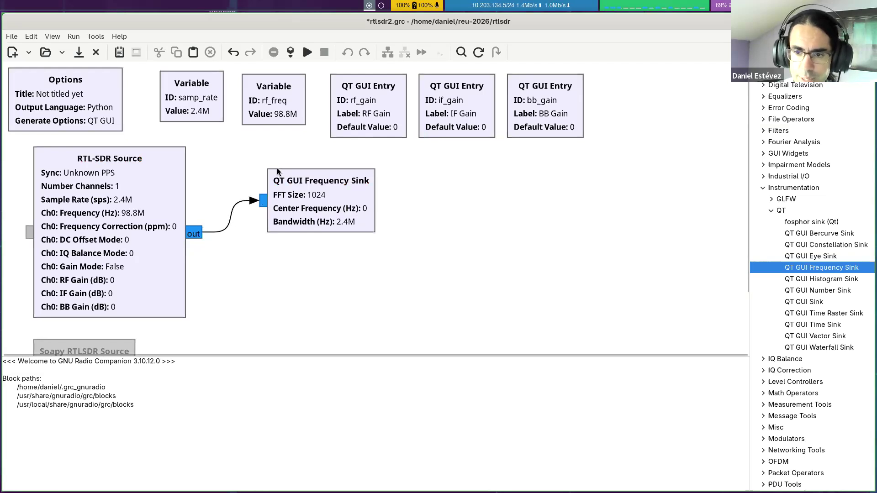
left_click_drag(349, 199, 348, 221)
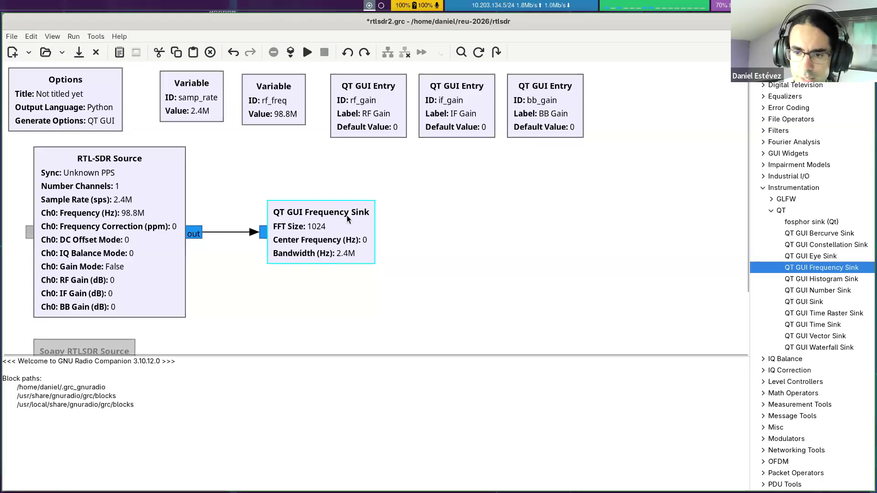
left_click(382, 170)
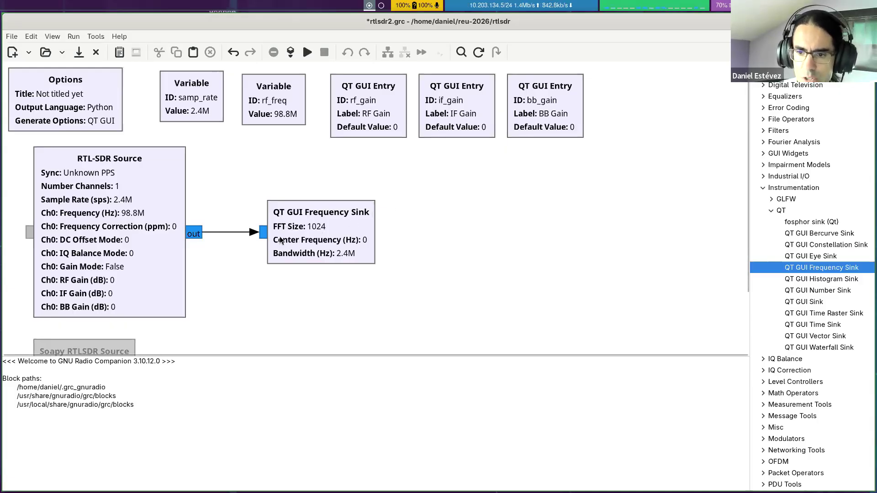
Step: Set the QT GUI Frequency Sink's FFT size to 4096
double_click(326, 237)
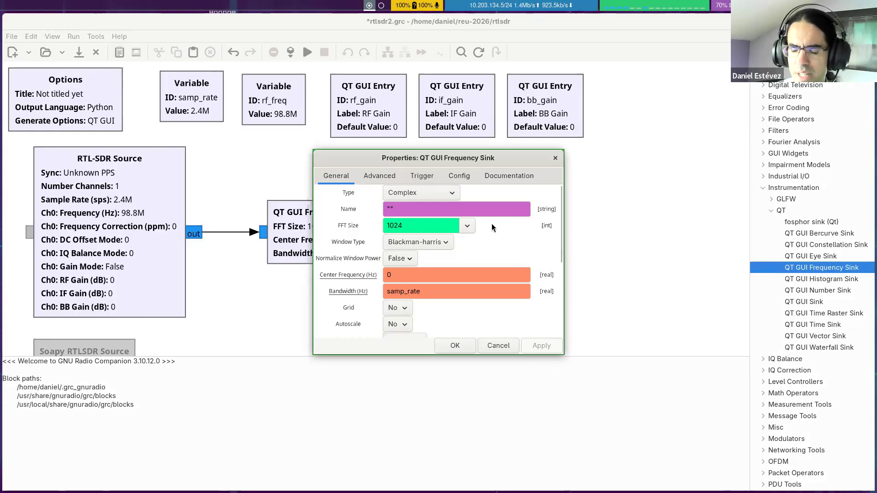
left_click(467, 226)
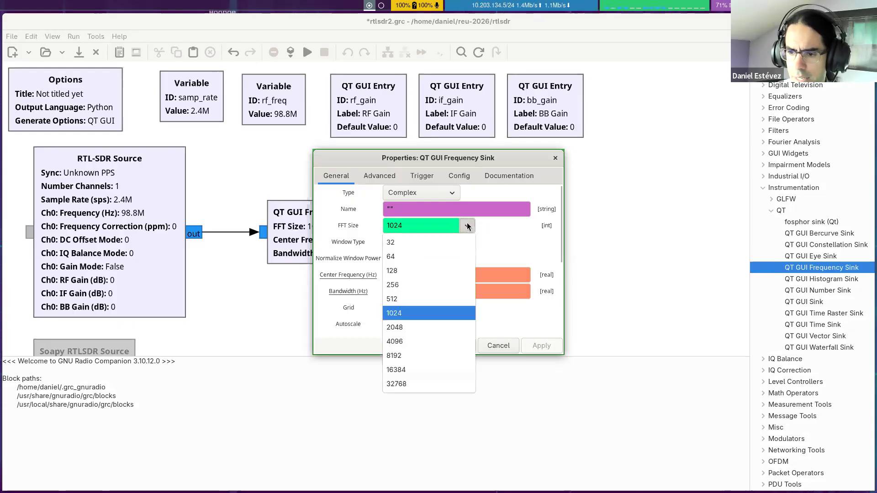
left_click(406, 342)
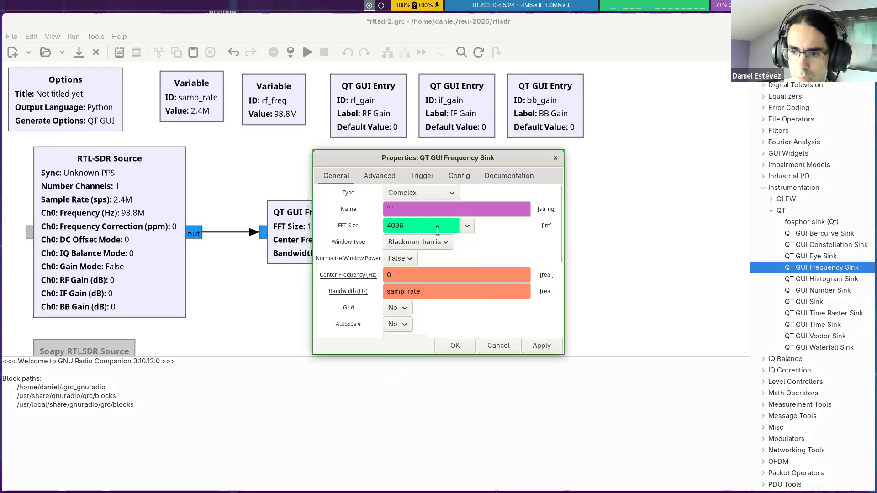
scroll(526, 229, "down", 3)
scroll(534, 224, "up", 3)
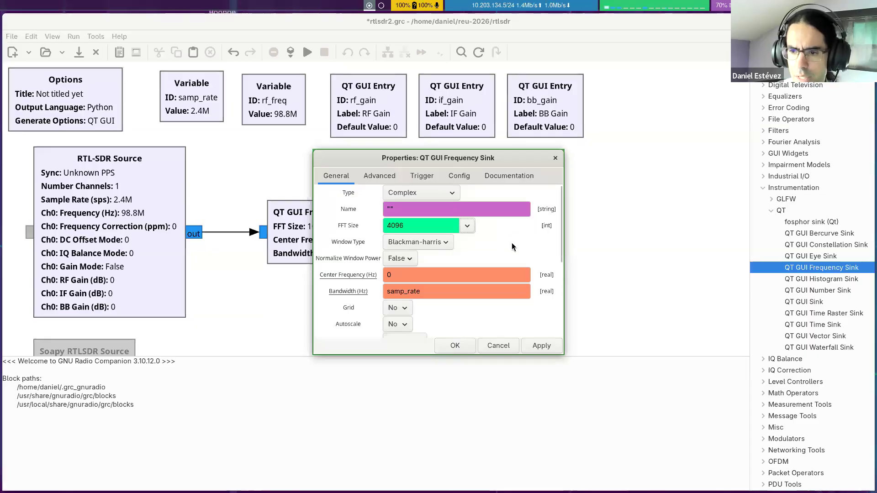
scroll(505, 237, "down", 3)
scroll(489, 247, "up", 3)
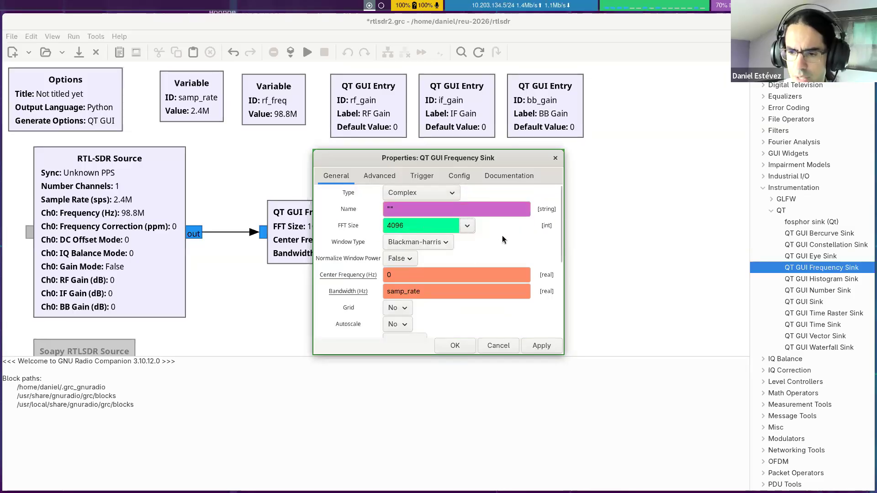
left_click(457, 348)
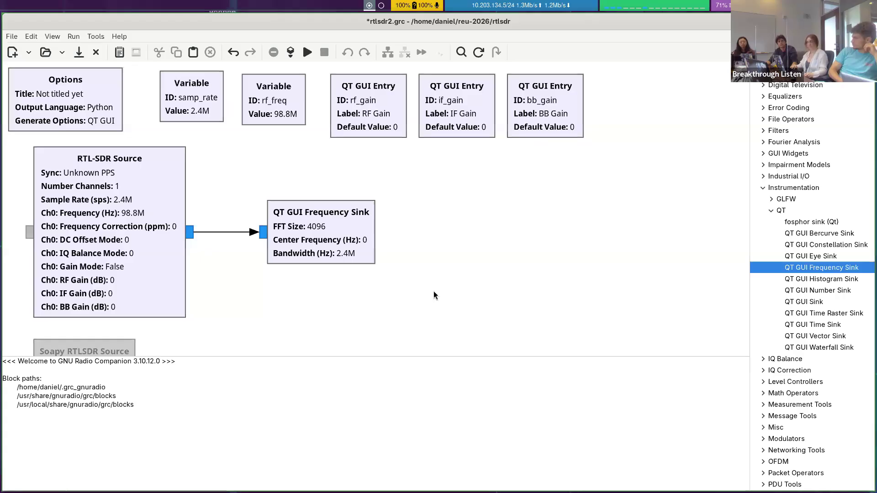
Step: Check the available output languages in the Options block's properties and close them without changes
double_click(54, 71)
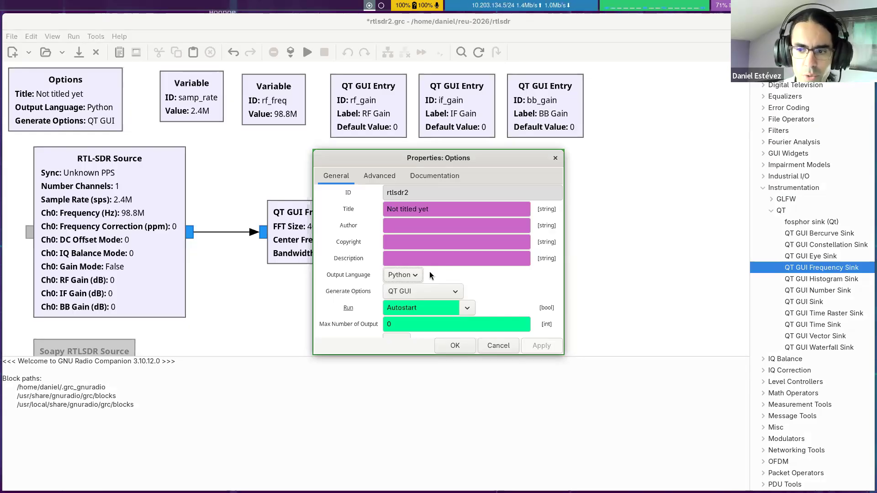
left_click(415, 274)
left_click(442, 273)
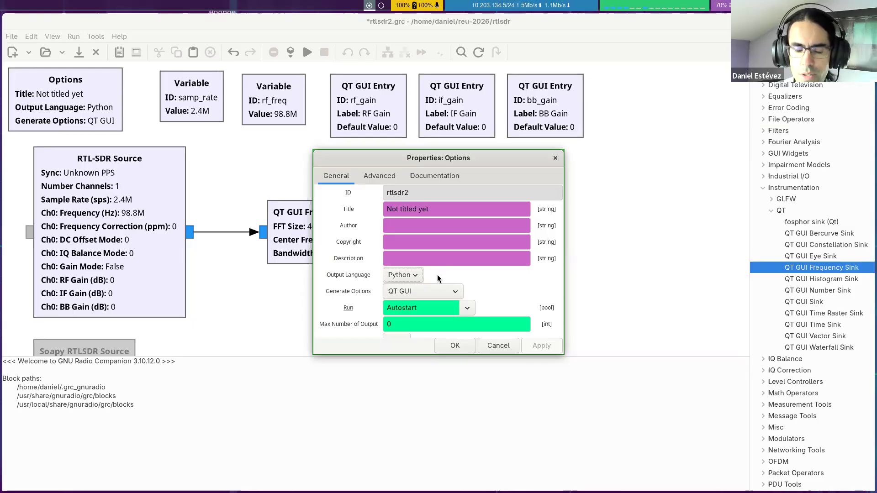
left_click(459, 347)
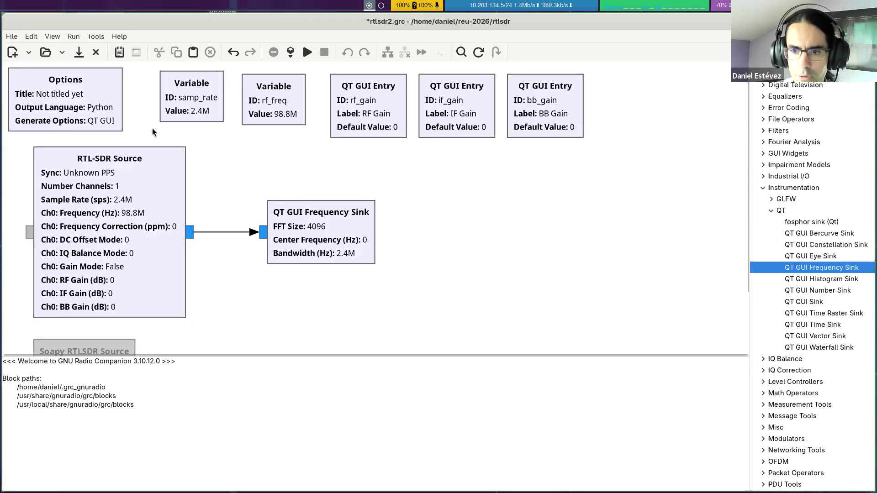
Step: Check the sample rate and frequency fields in the RTL-SDR Source's properties and close them without changes
double_click(154, 171)
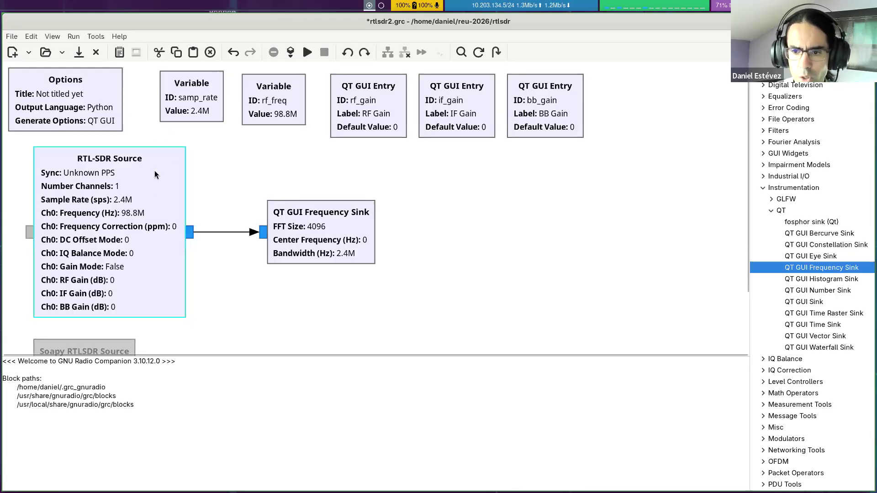
scroll(489, 246, "down", 2)
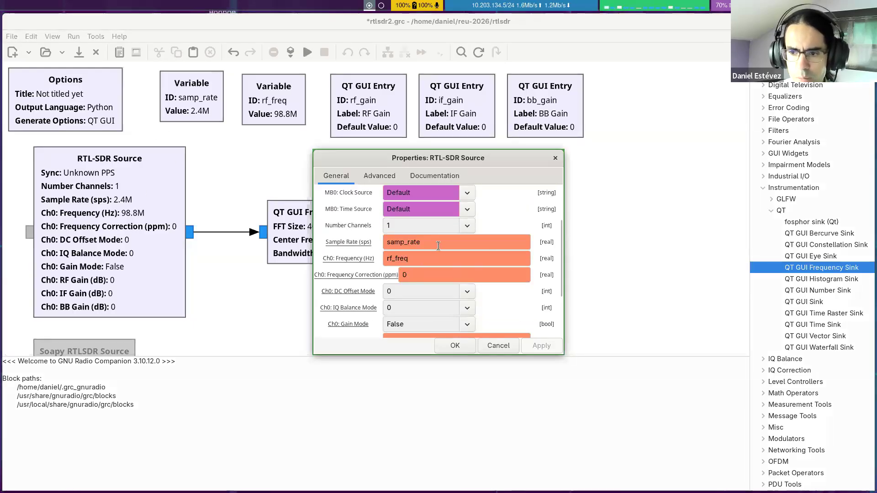
left_click(456, 345)
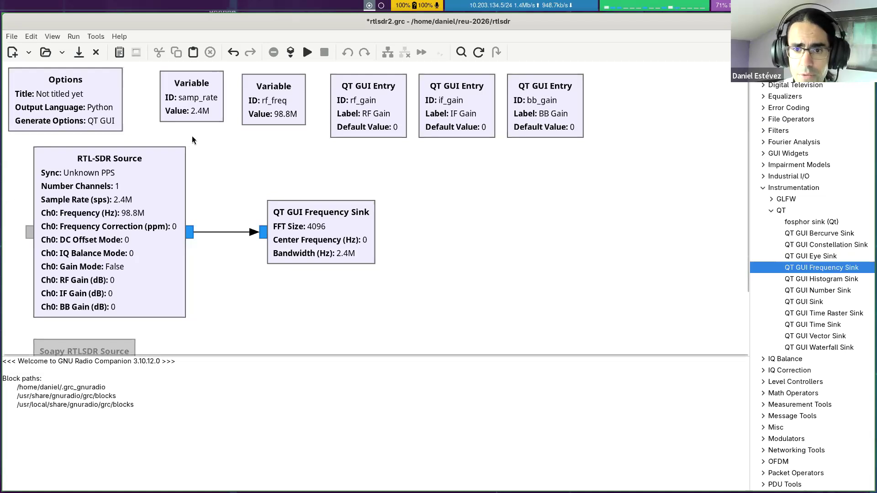
Step: Set the flowgraph's output language to C++ in the Options block
double_click(108, 99)
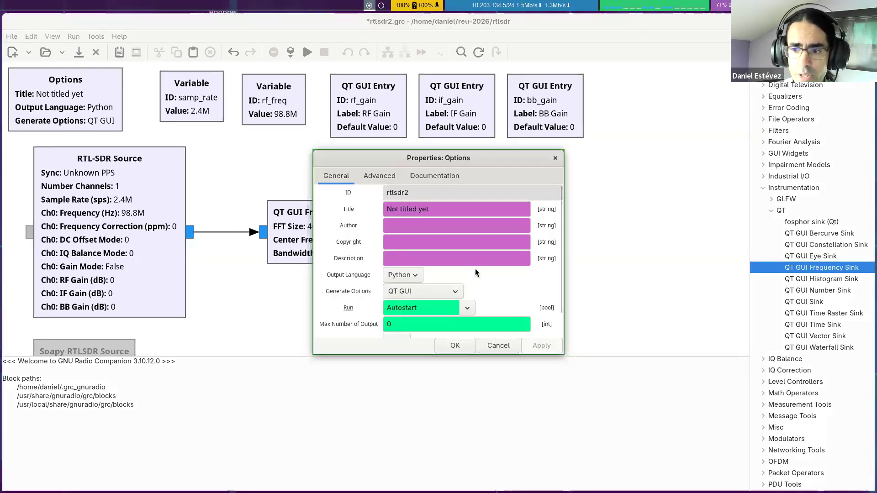
left_click(408, 274)
left_click(407, 287)
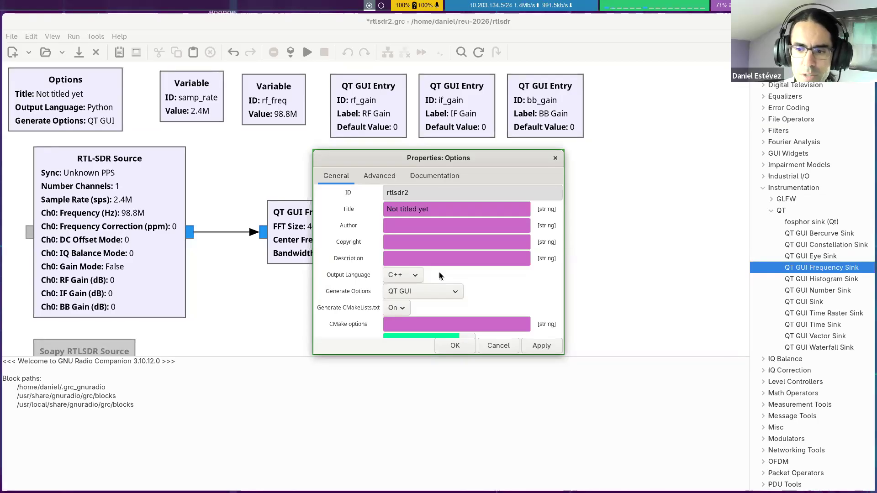
left_click(456, 346)
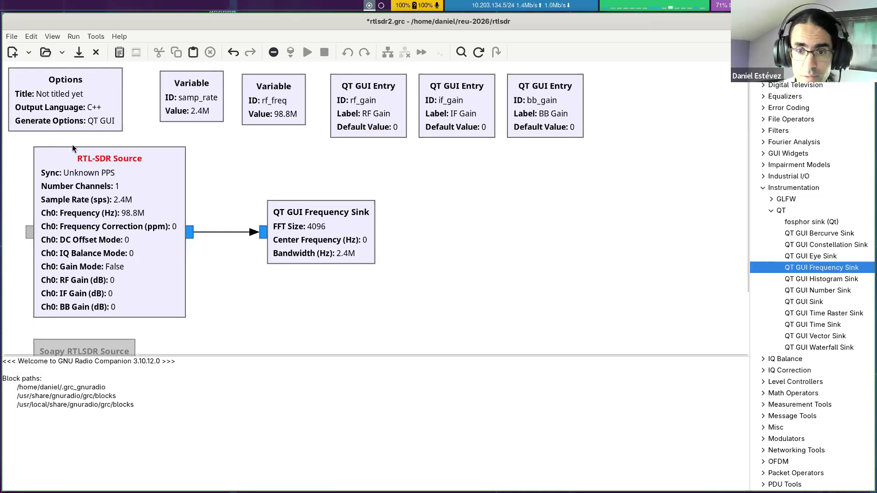
Step: Set the Options block's output language back to Python
double_click(83, 124)
left_click(403, 273)
left_click(398, 264)
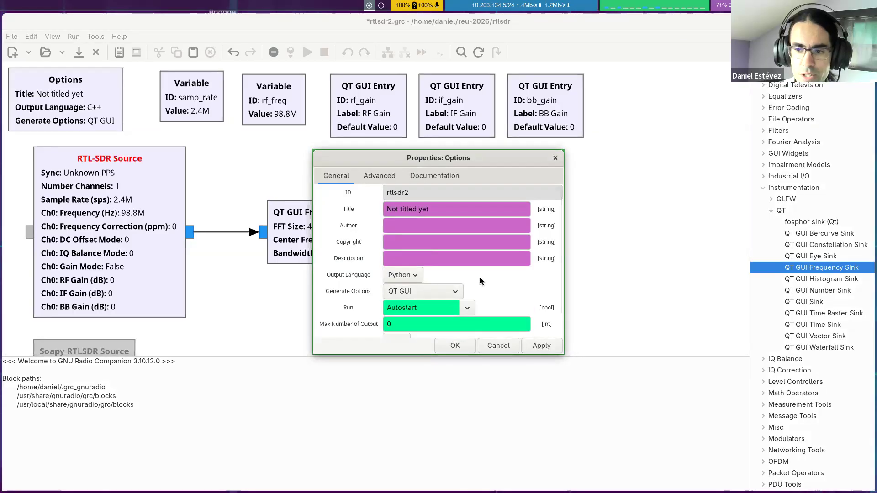
left_click(459, 344)
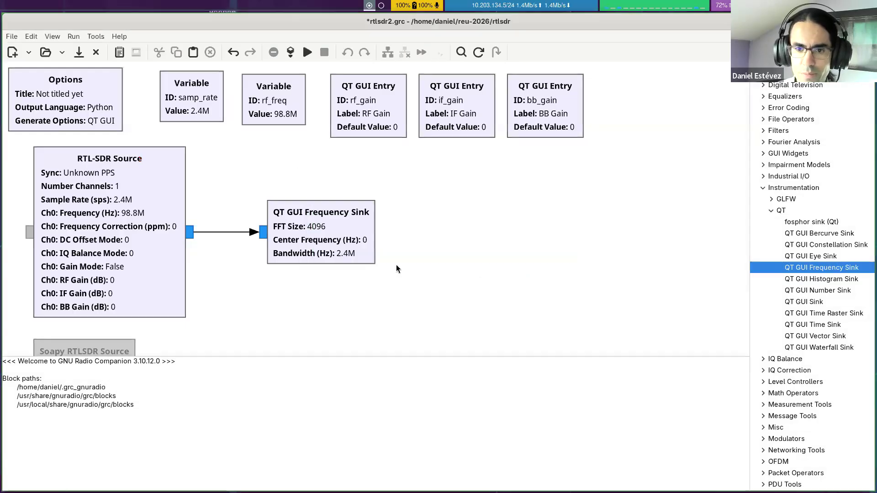
Step: Generate the flowgraph's Python script, then switch to the terminal and list the files in the rtlsdr folder
left_click(290, 59)
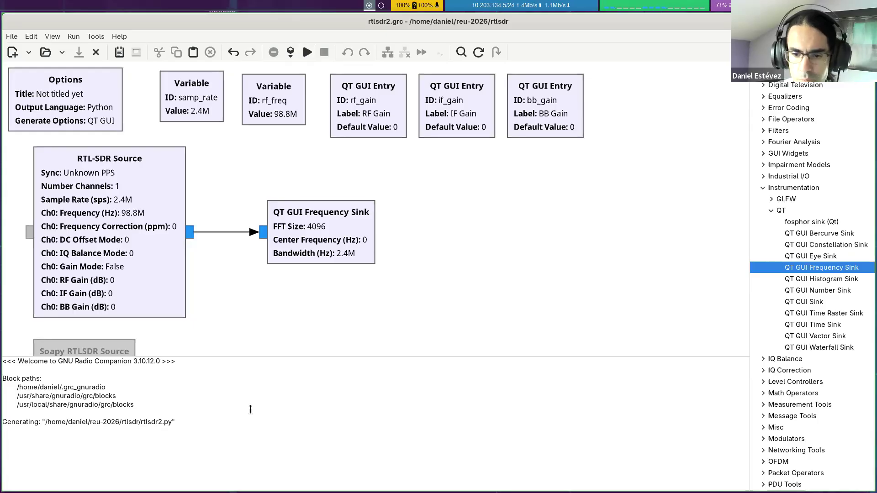
key("super+Left")
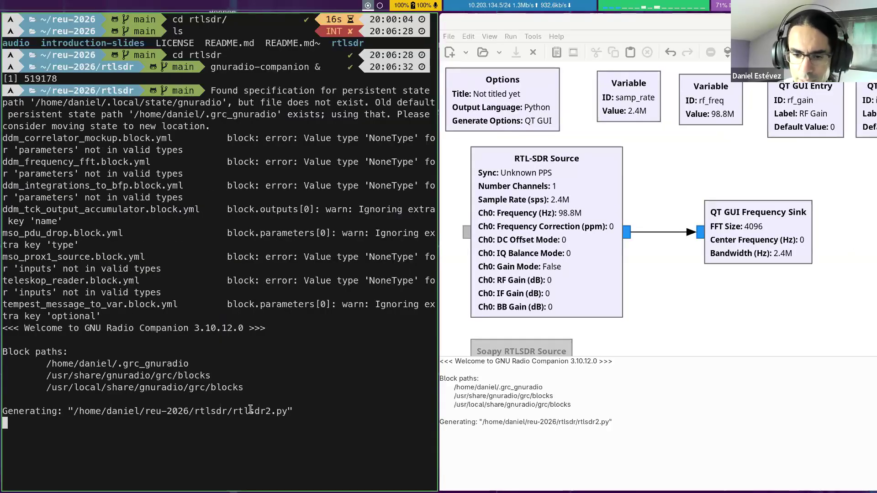
key("Return")
key("Return")
type("bg")
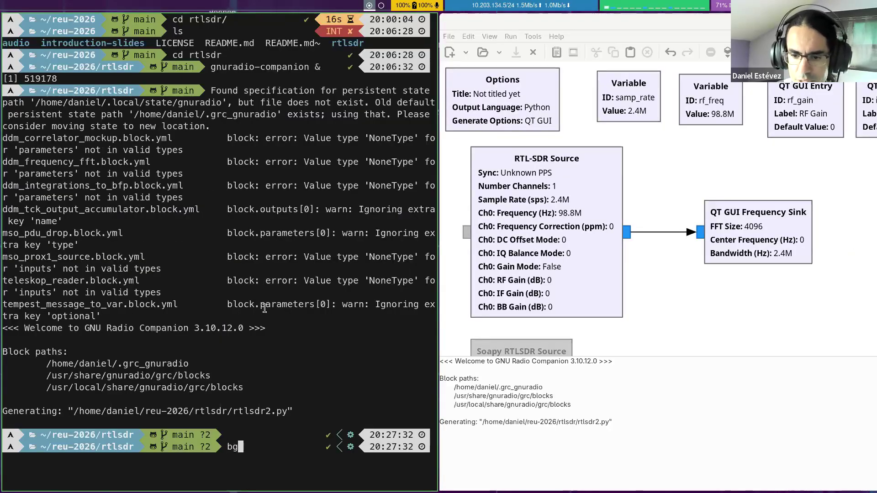
key("BackSpace")
key("BackSpace")
key("BackSpace")
type("ls")
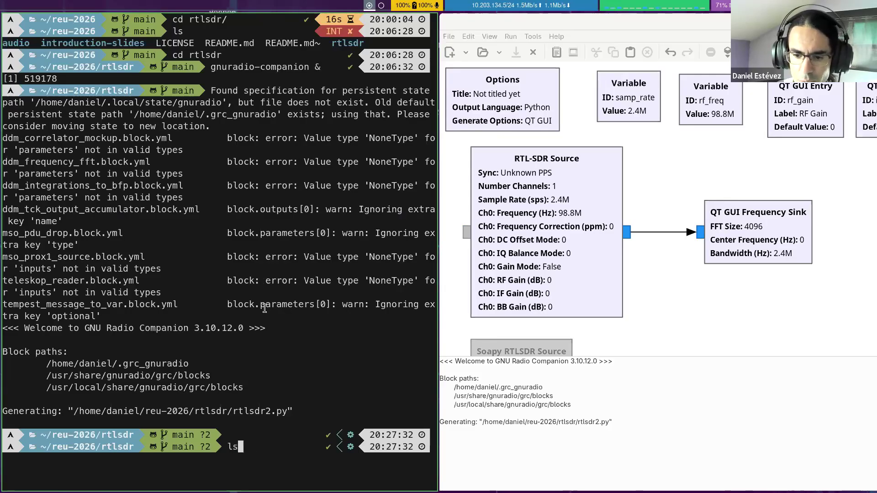
key("Return")
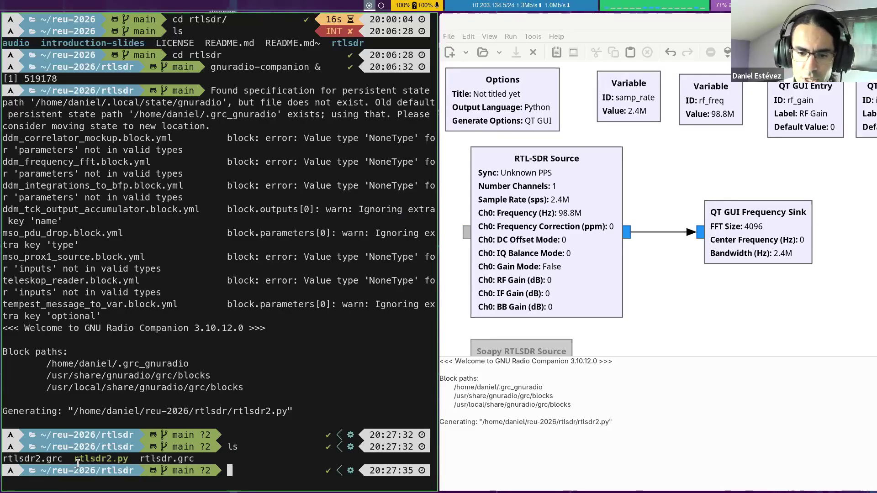
left_click_drag(74, 459, 127, 458)
left_click(236, 407)
type("./r")
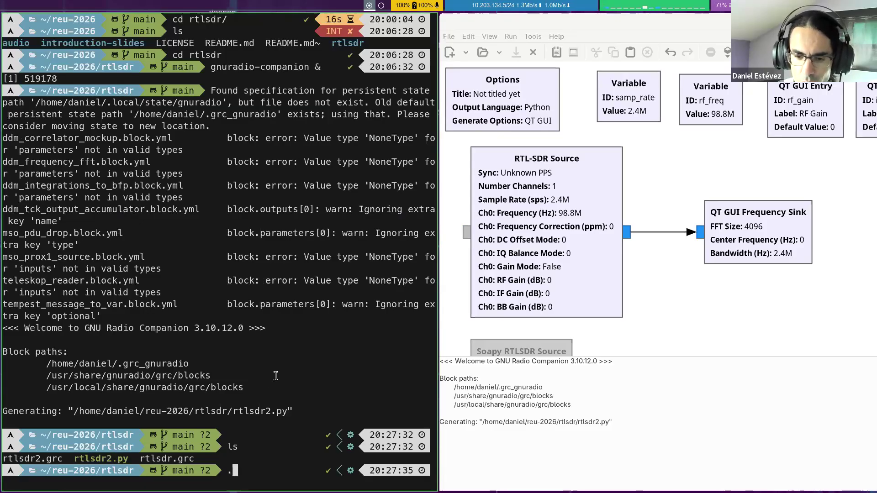
key("Tab")
key("BackSpace")
key("BackSpace")
key("BackSpace")
key("BackSpace")
key("BackSpace")
key("BackSpace")
key("BackSpace")
key("BackSpace")
key("BackSpace")
key("BackSpace")
key("BackSpace")
key("BackSpace")
key("BackSpace")
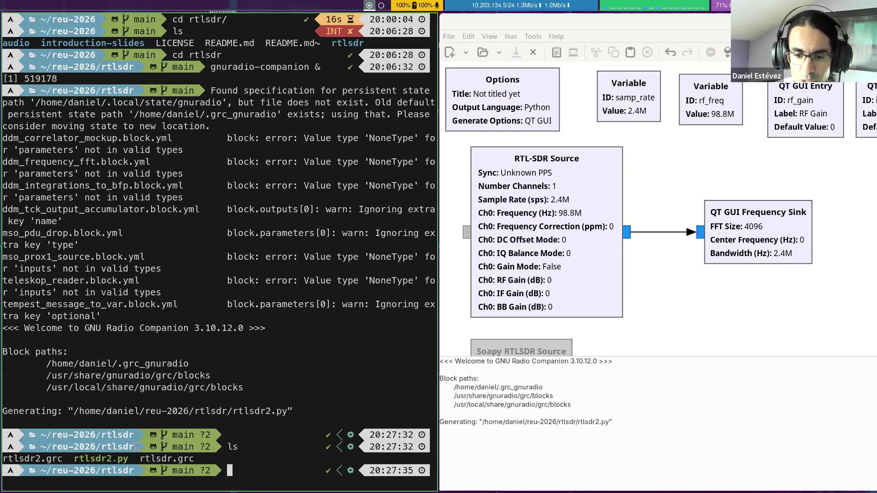
left_click_drag(140, 458, 196, 458)
left_click(195, 459)
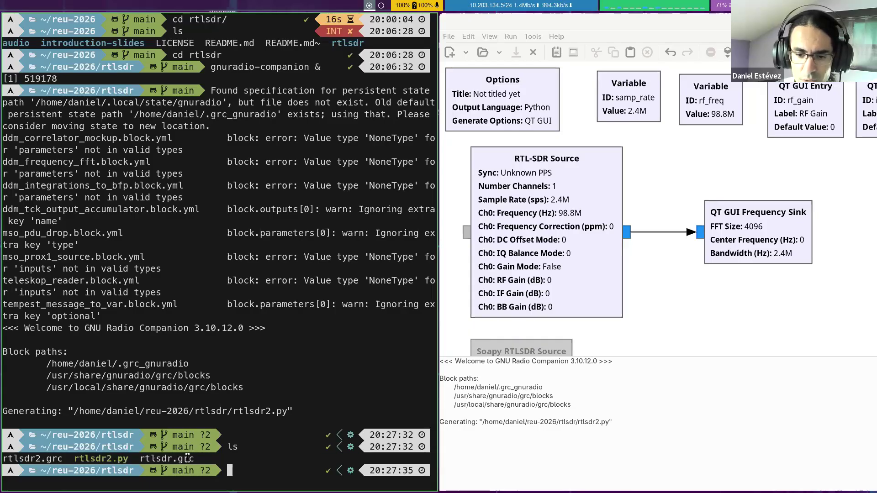
left_click_drag(129, 459, 75, 459)
left_click(220, 358)
Step: Switch back to GNU Radio Companion, execute the flowgraph and show its output window full screen
key("super+Right")
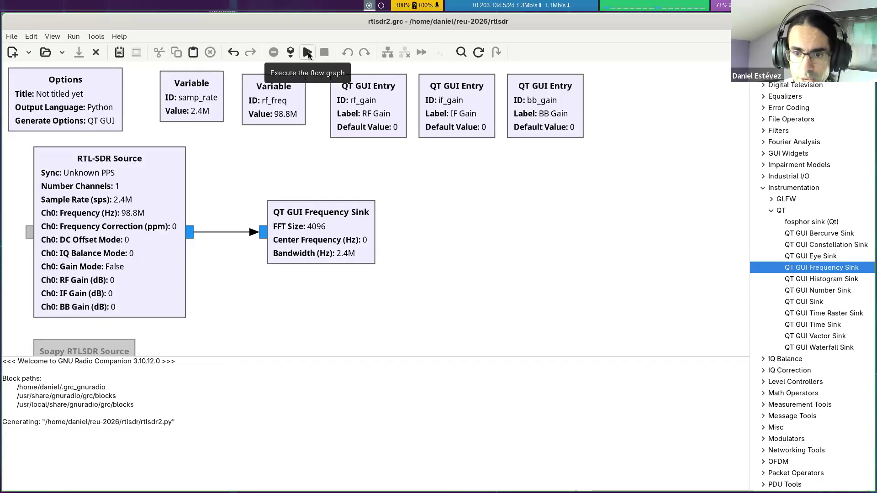
left_click(308, 53)
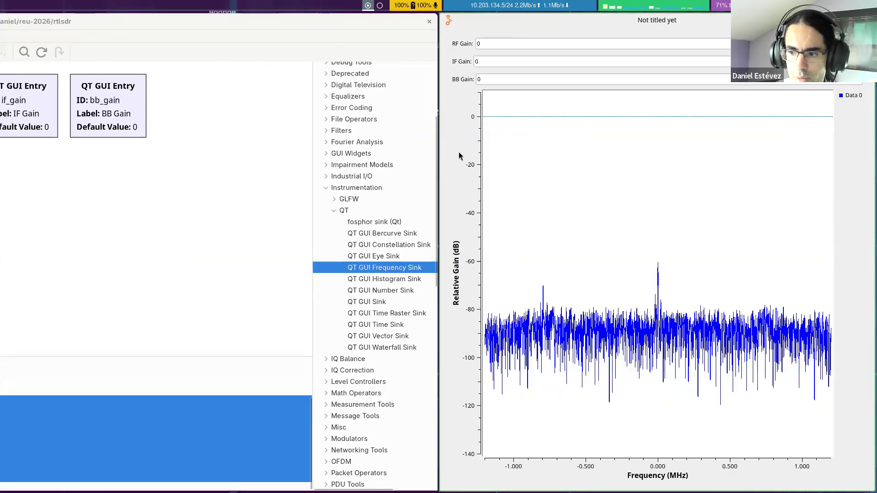
key("super+f")
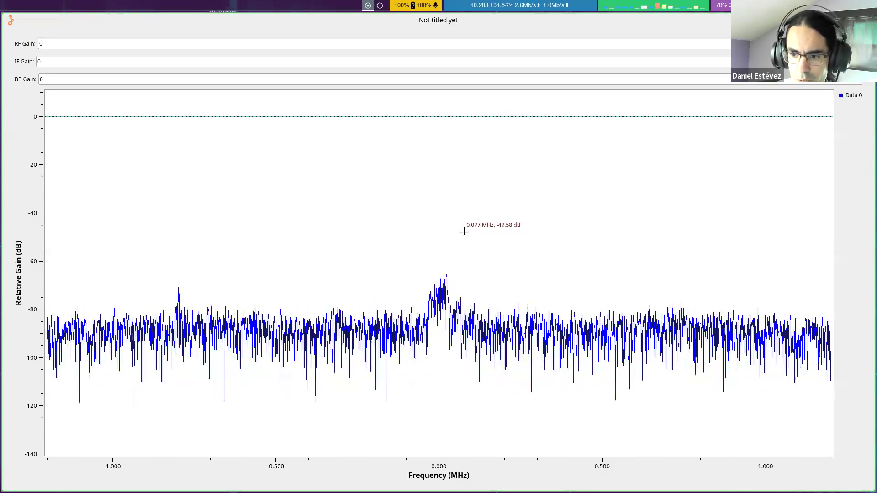
Step: Set the running frequency plot's FFT average to Low, then close the flowgraph's output window
right_click(464, 231)
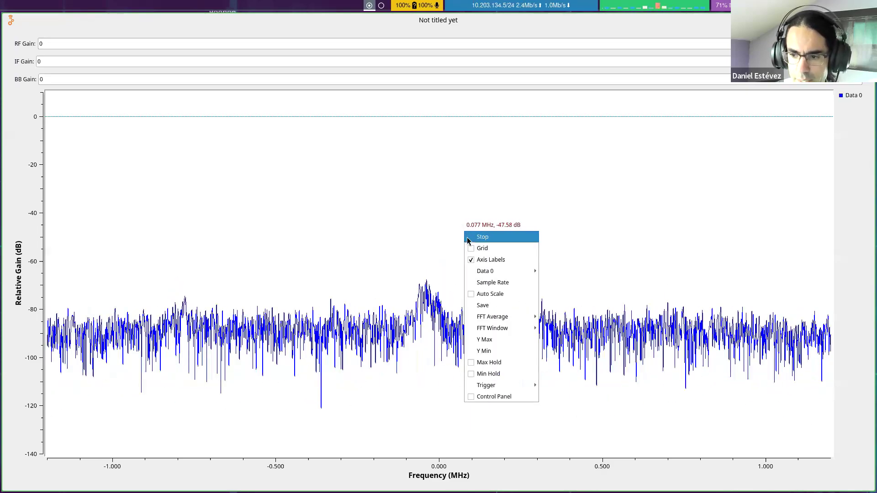
mouse_move(492, 321)
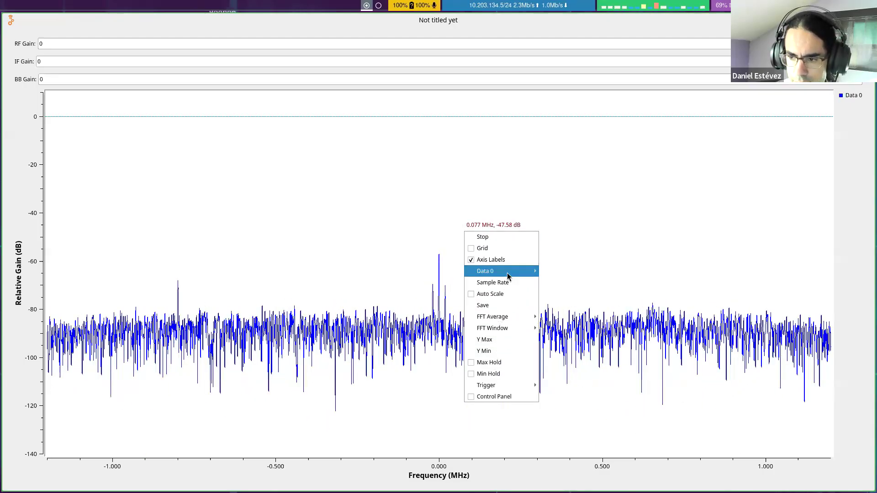
mouse_move(476, 334)
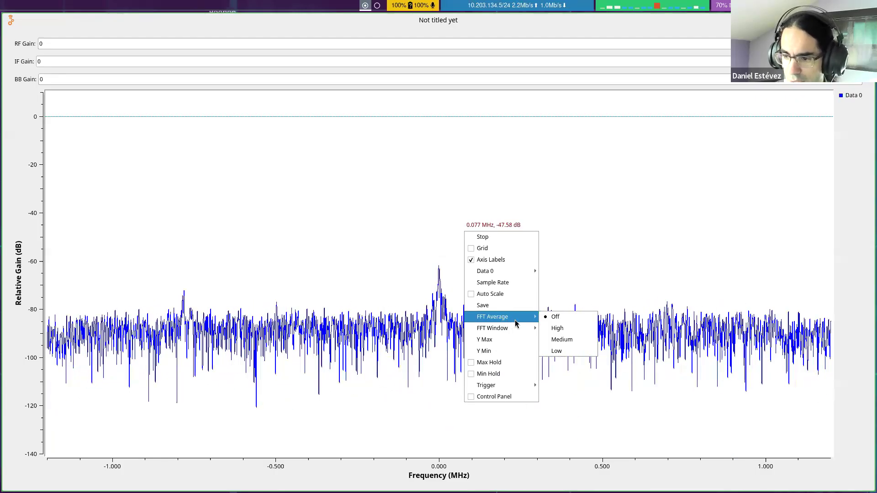
left_click(556, 351)
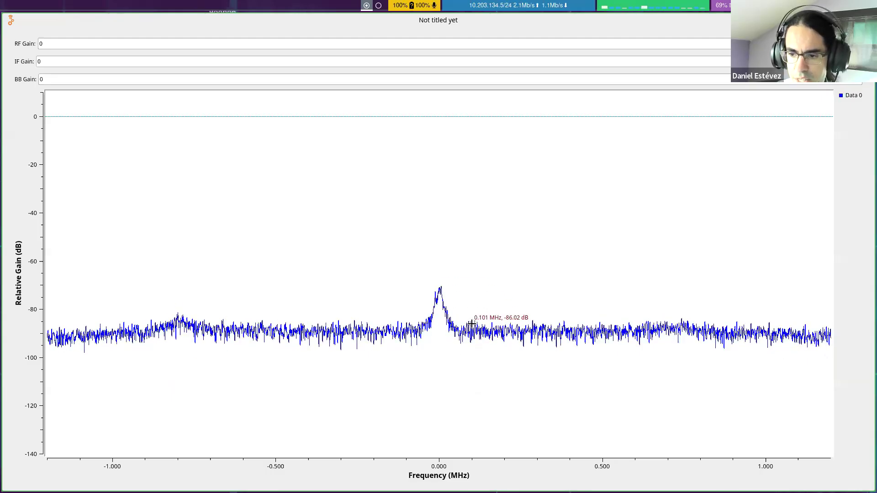
right_click(456, 235)
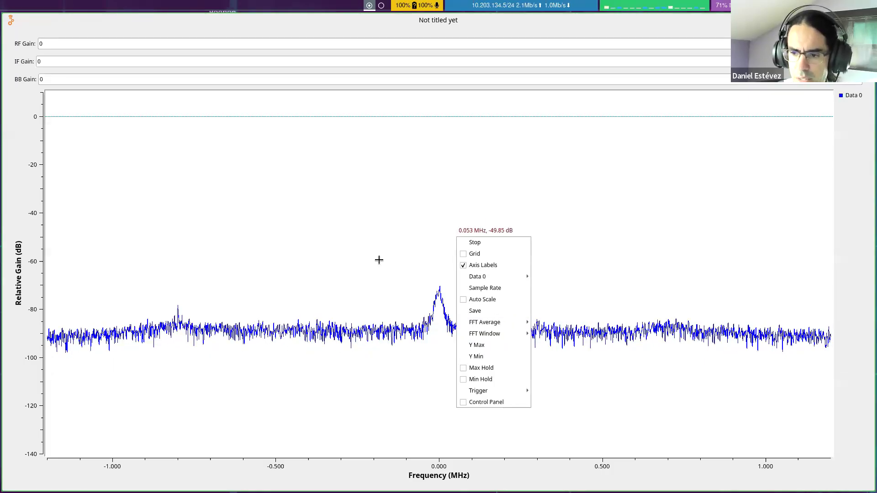
left_click(328, 212)
key("super+q")
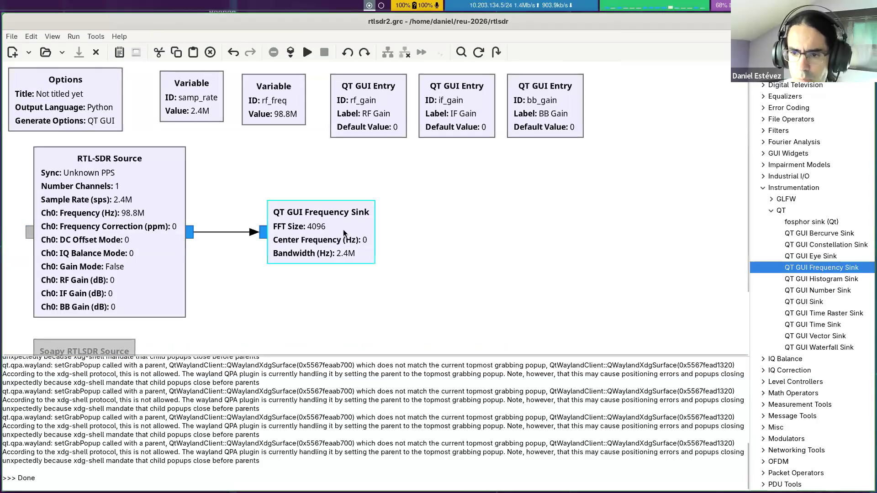
Step: Set Average to Low in the QT GUI Frequency Sink's properties
double_click(344, 229)
scroll(530, 241, "down", 6)
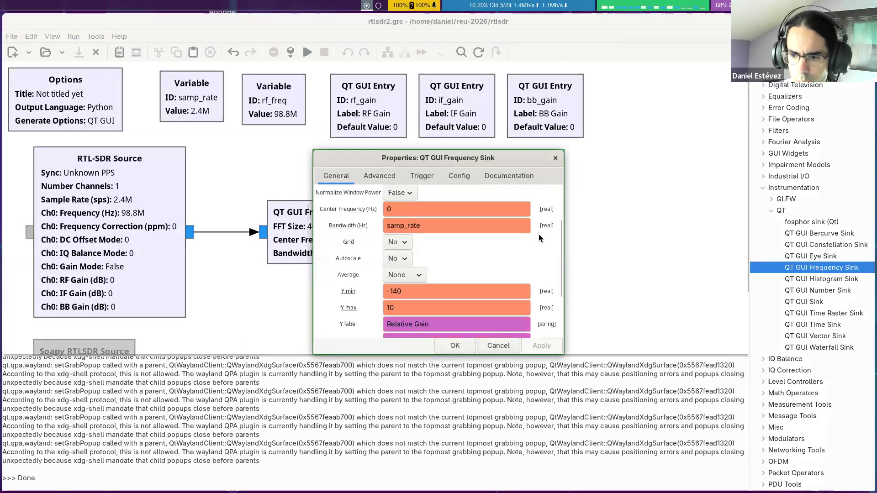
scroll(549, 221, "up", 2)
scroll(526, 235, "up", 2)
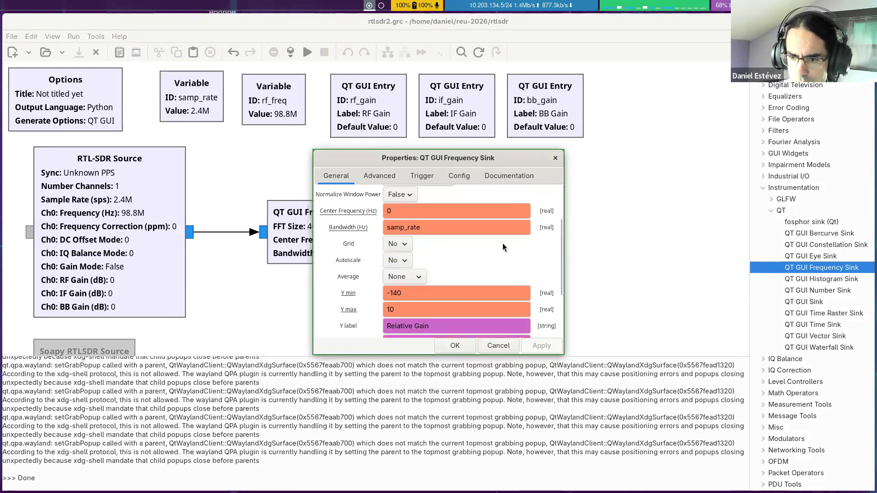
left_click(403, 273)
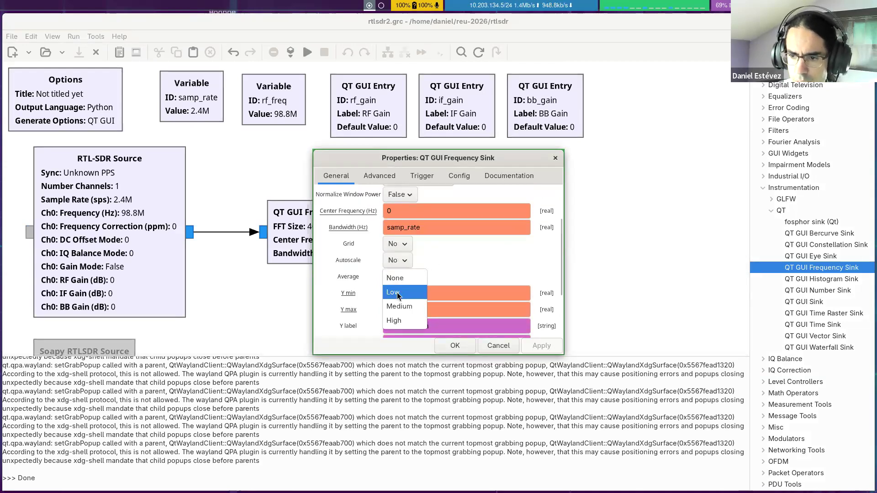
left_click(397, 293)
left_click(531, 347)
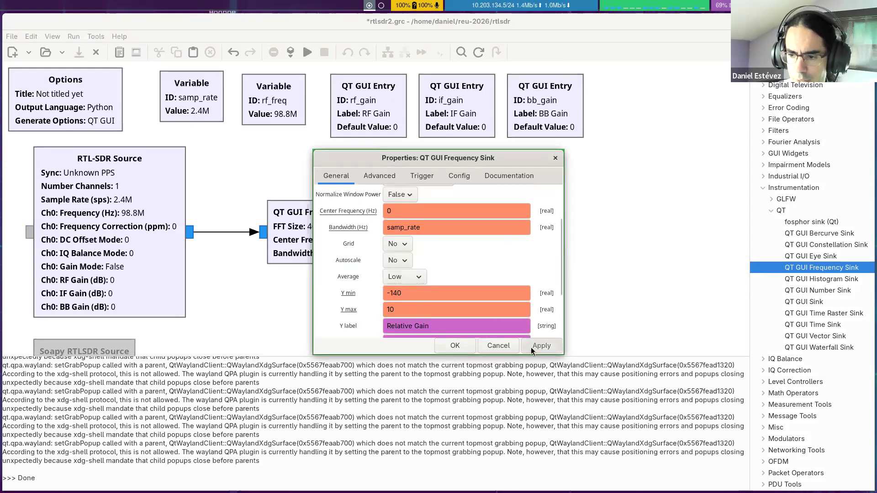
left_click(450, 347)
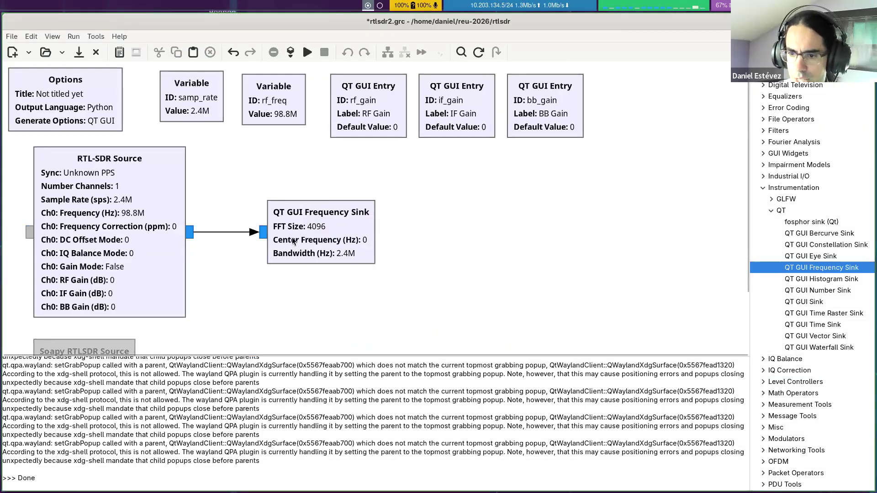
Step: Set Control Panel to Yes in the QT GUI Frequency Sink's configuration properties
double_click(338, 229)
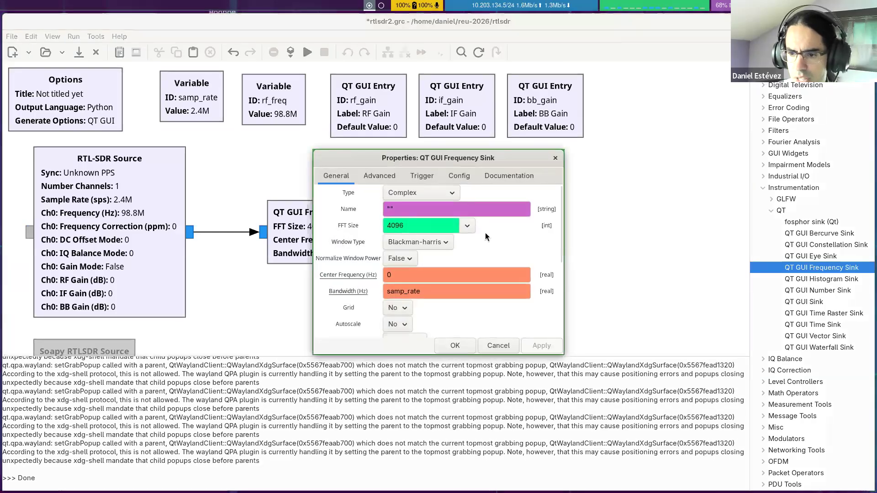
scroll(468, 294, "down", 2)
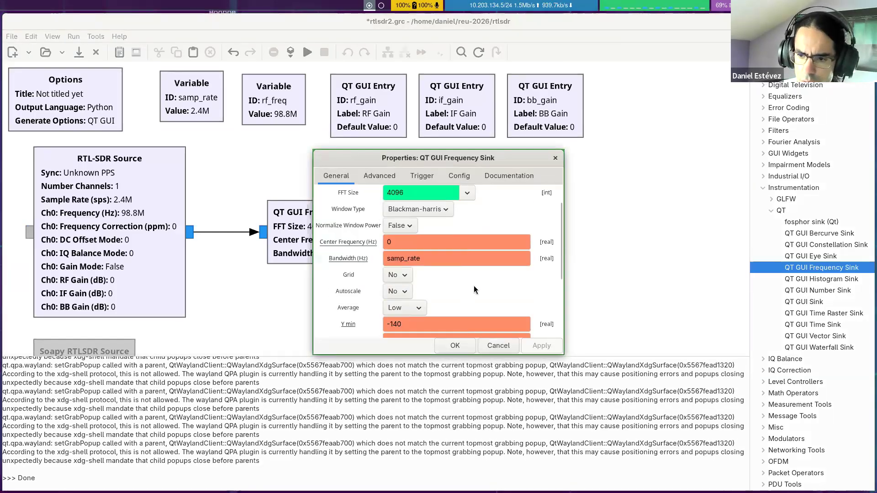
scroll(483, 285, "down", 7)
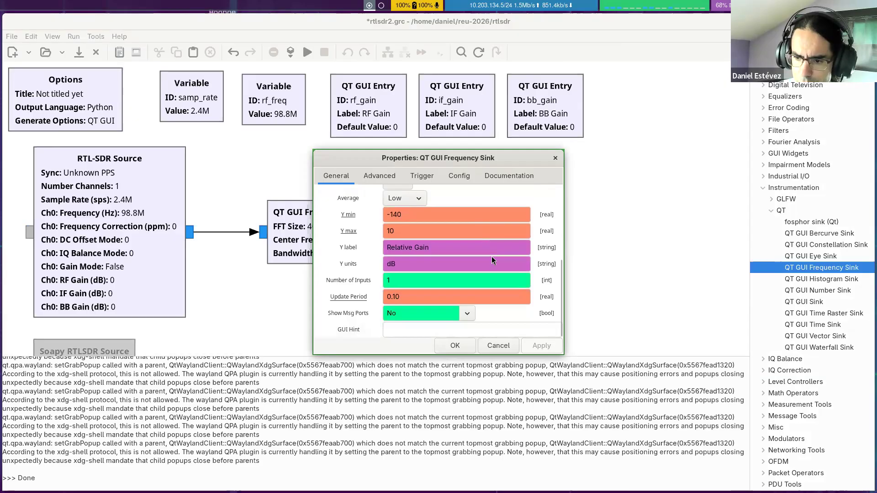
scroll(484, 262, "up", 9)
left_click(378, 176)
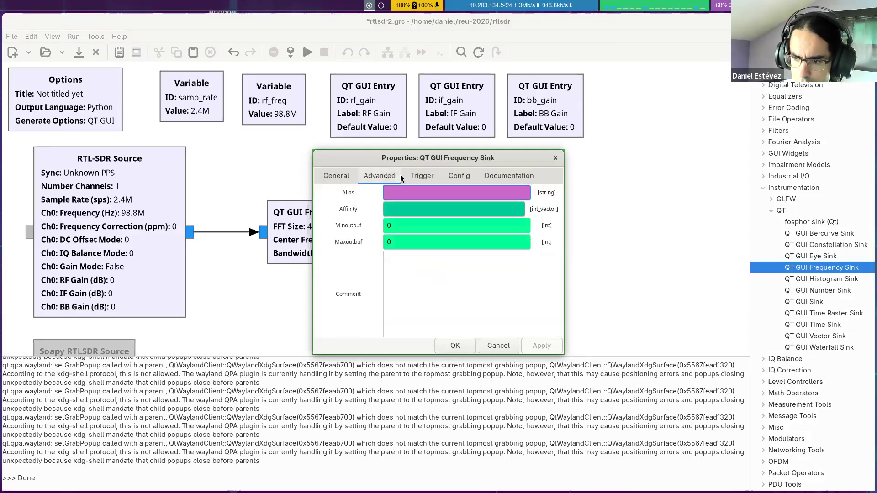
left_click(445, 174)
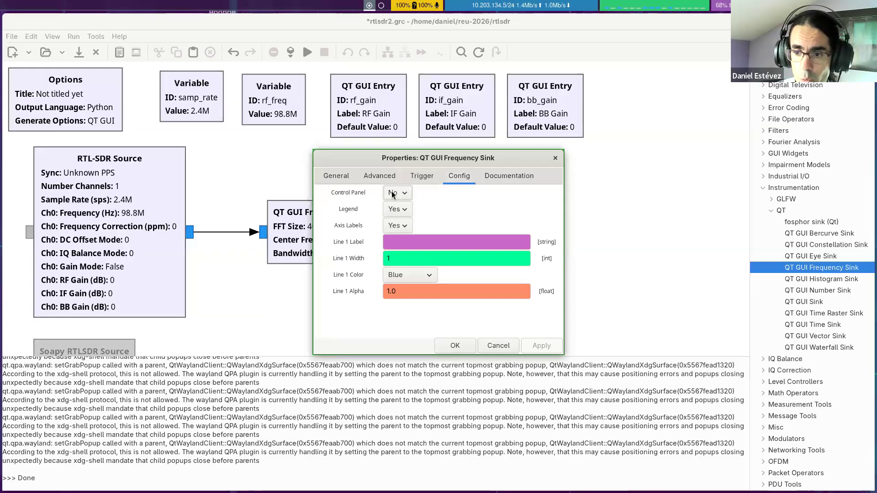
left_click(406, 193)
left_click(398, 179)
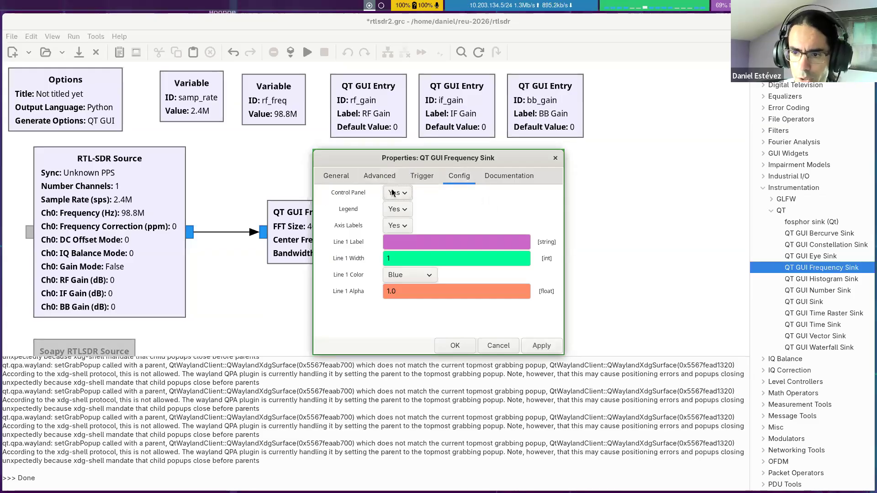
left_click(455, 346)
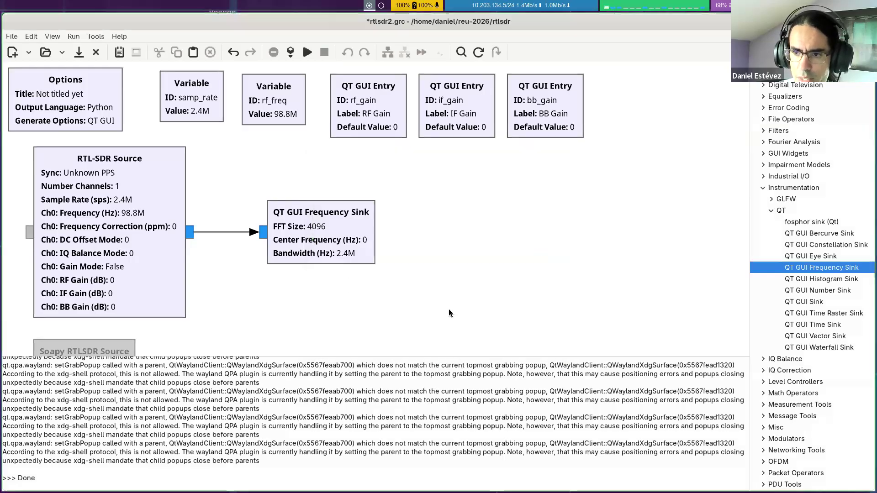
Step: Execute the flowgraph again full screen and try the Avg slider, first reducing the trace averaging and finally leaving it strong
left_click(309, 58)
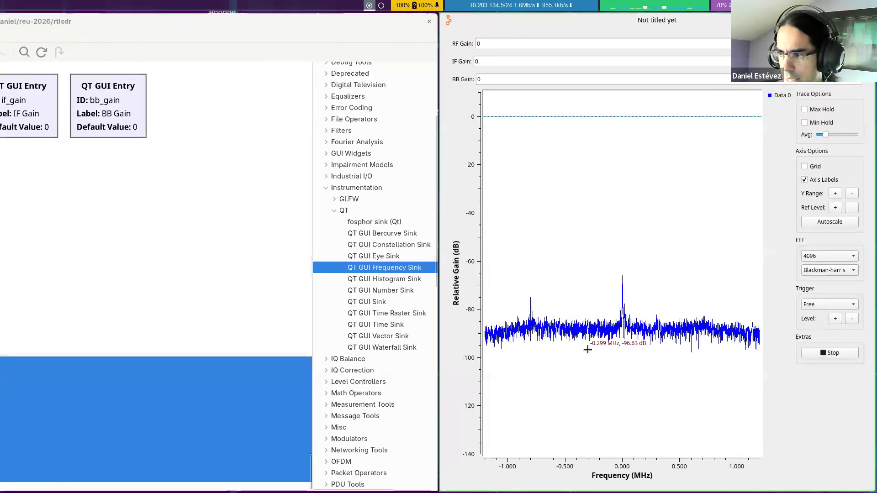
key("super+f")
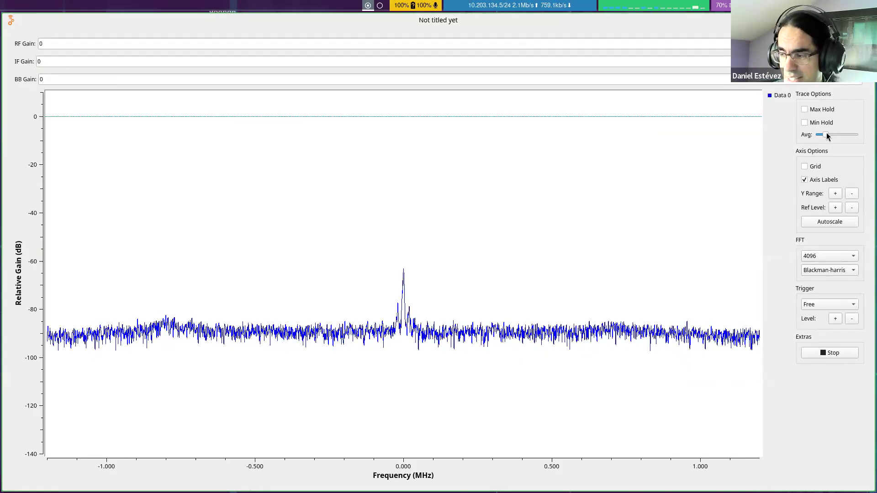
left_click_drag(826, 138, 849, 135)
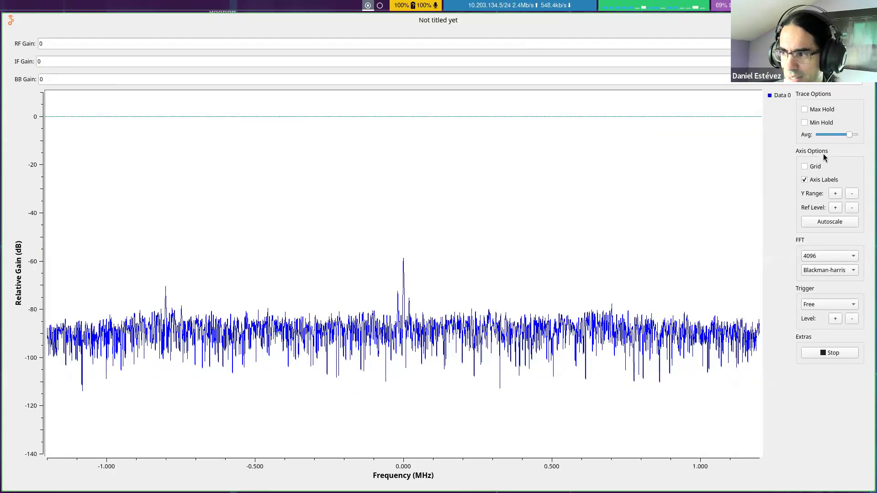
mouse_move(848, 135)
left_mouse_down()
mouse_move(804, 134)
mouse_move(820, 135)
left_mouse_up()
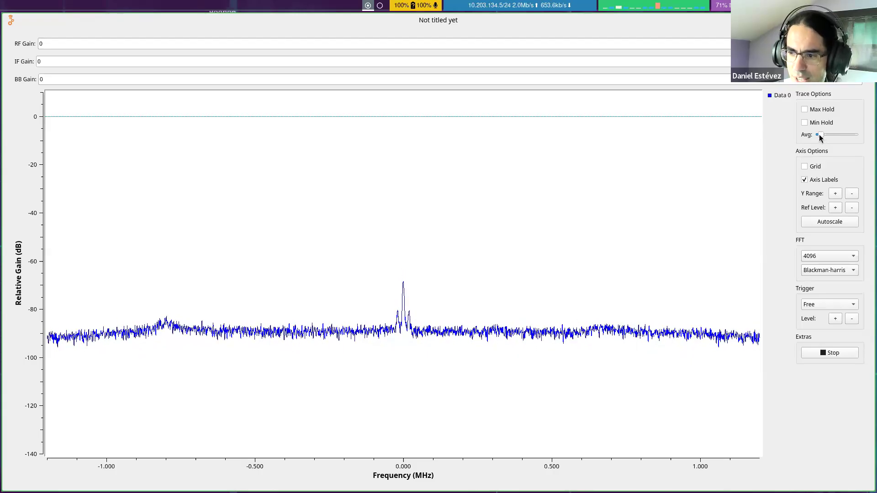
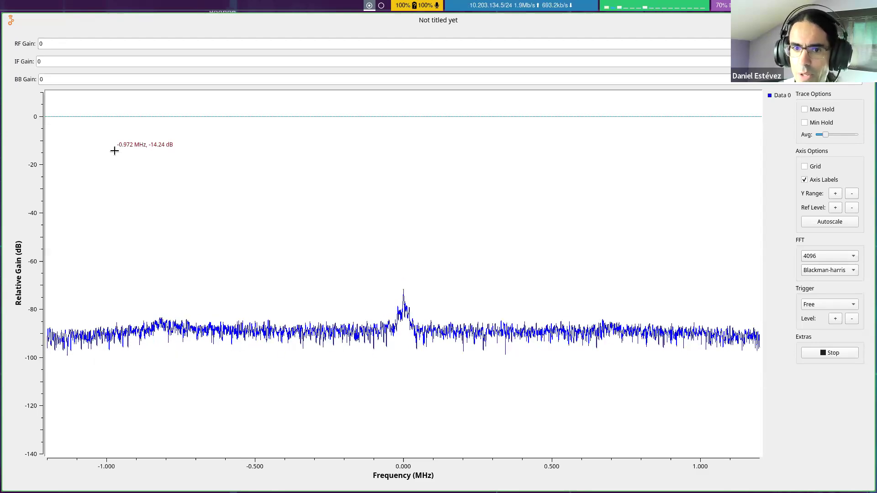
Step: Try an RF Gain of 40 in the running flowgraph, then return it to 0
left_click(73, 46)
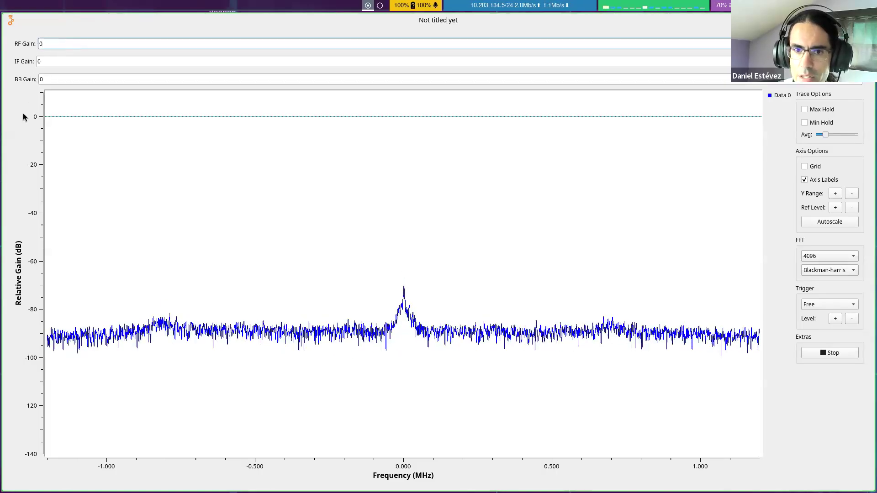
type("0")
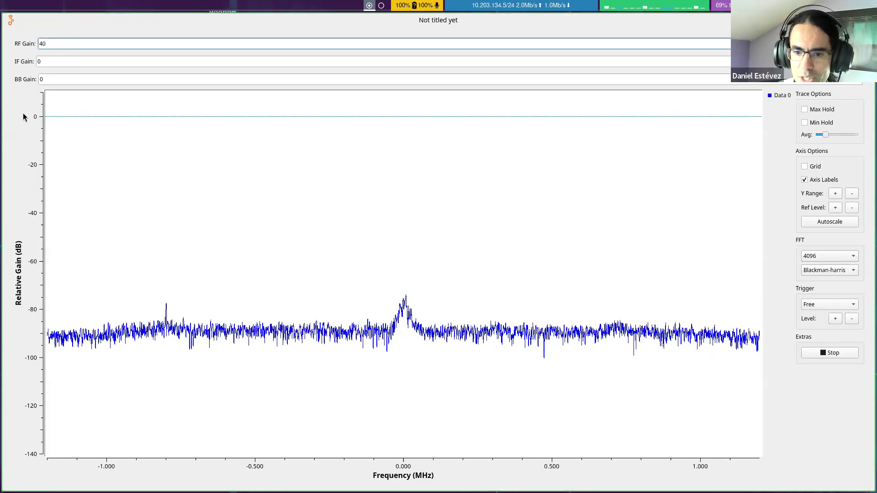
key("Return")
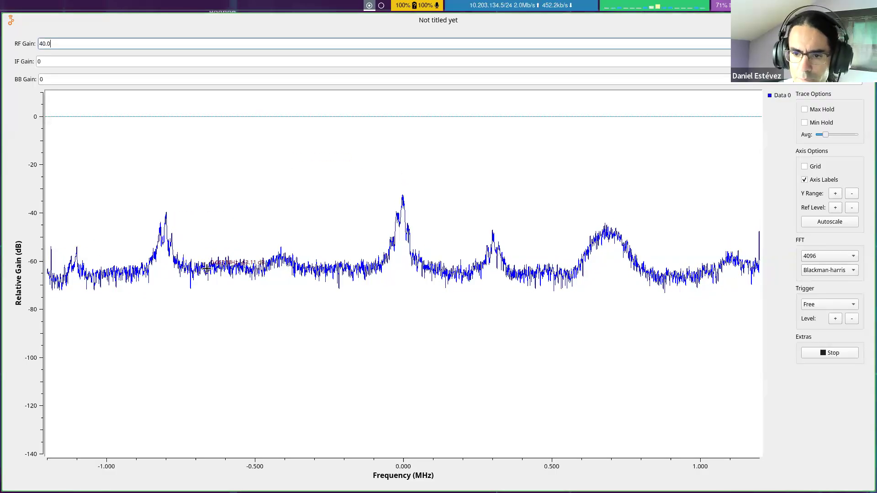
type("0")
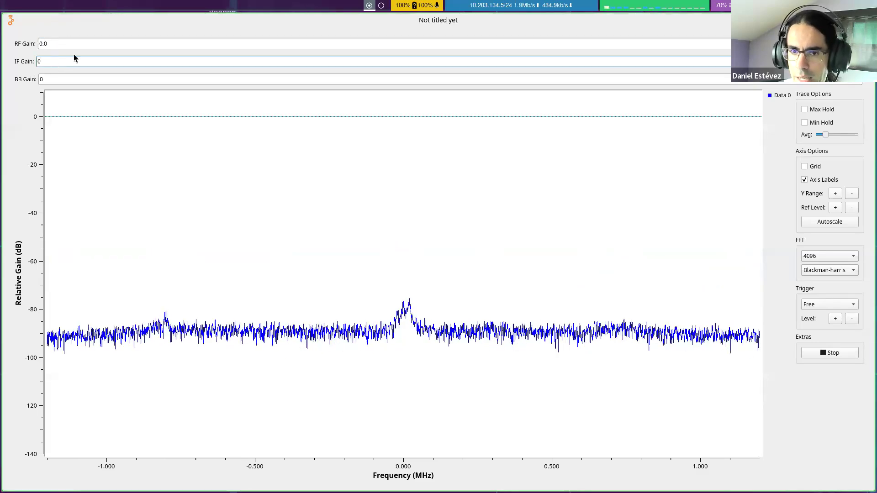
Step: Try an IF Gain of 40 in the running flowgraph, then return it to 0
key("BackSpace")
type("40")
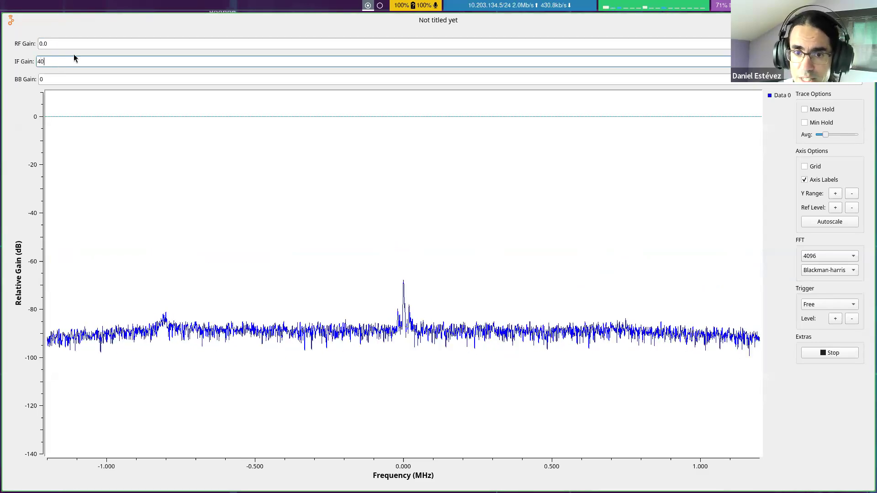
key("Return")
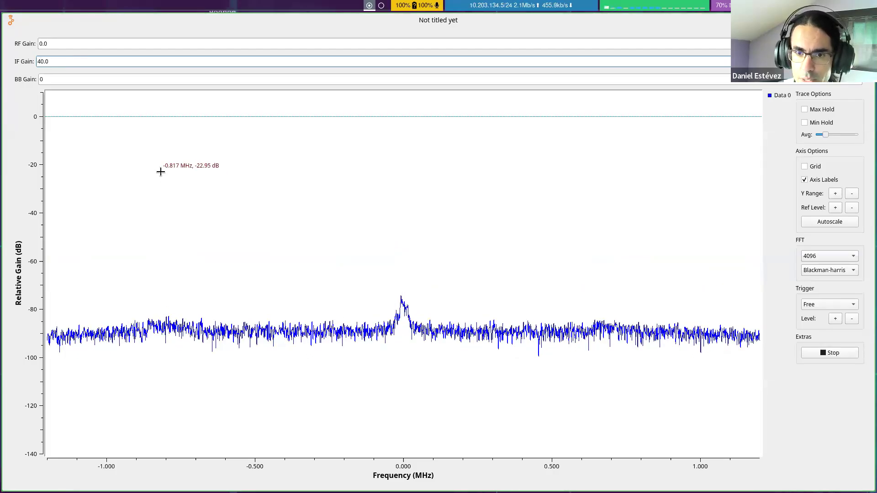
double_click(67, 63)
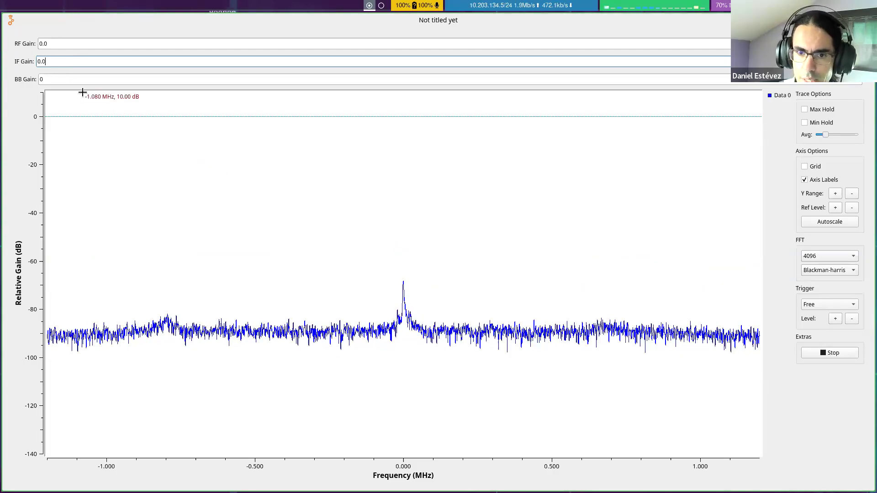
Step: Try a BB Gain of 40 in the running flowgraph, then return it to 0
key("Tab")
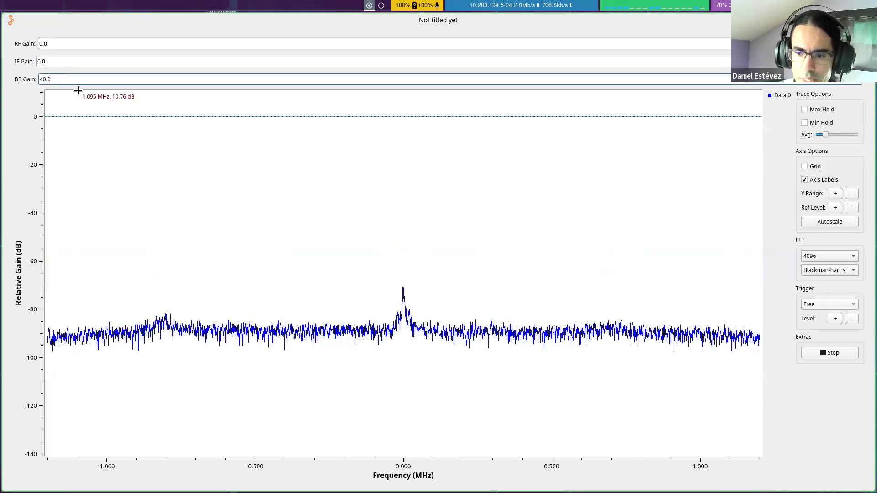
left_click_drag(77, 79, 9, 84)
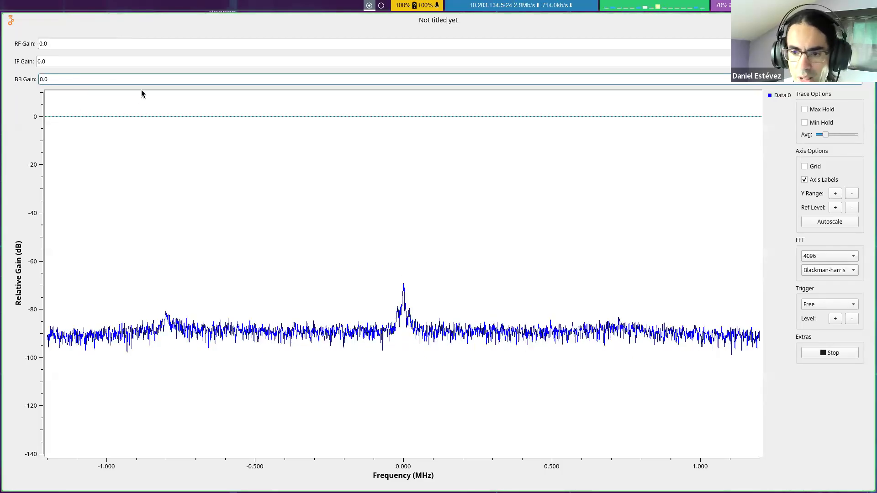
left_click(62, 64)
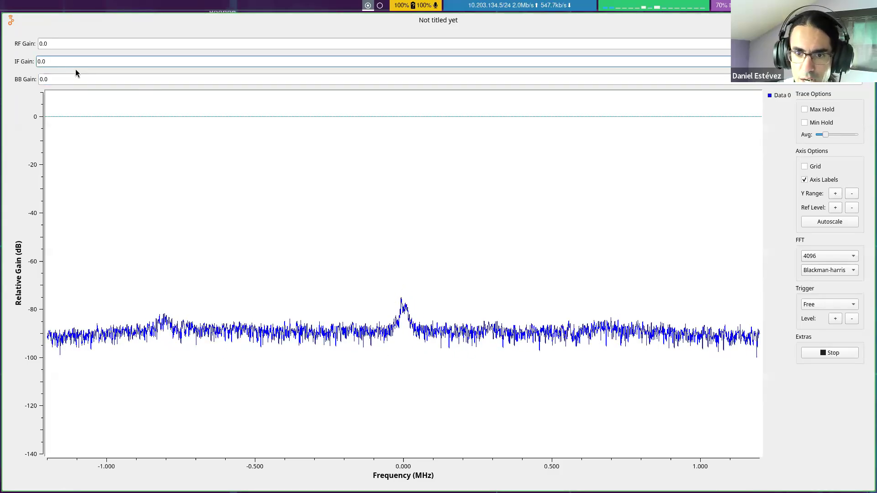
Step: Set the RF Gain to 30 in the running flowgraph, then close its output window
double_click(53, 44)
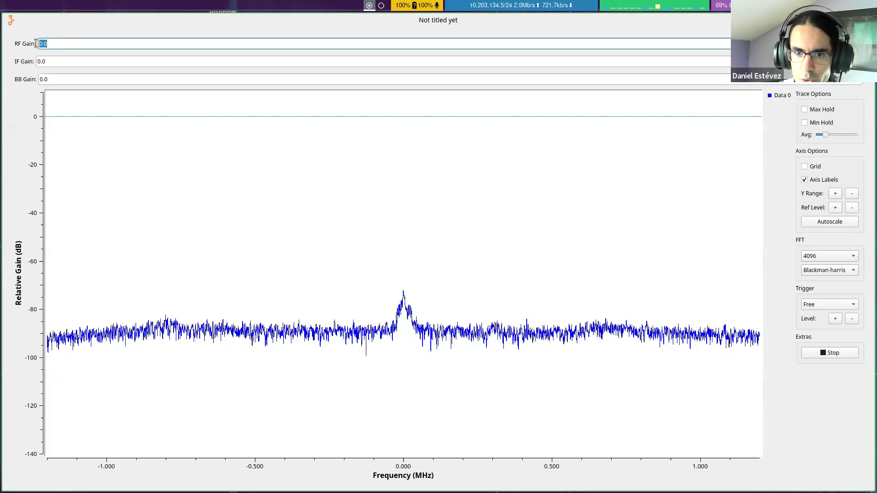
left_click_drag(48, 43, 43, 43)
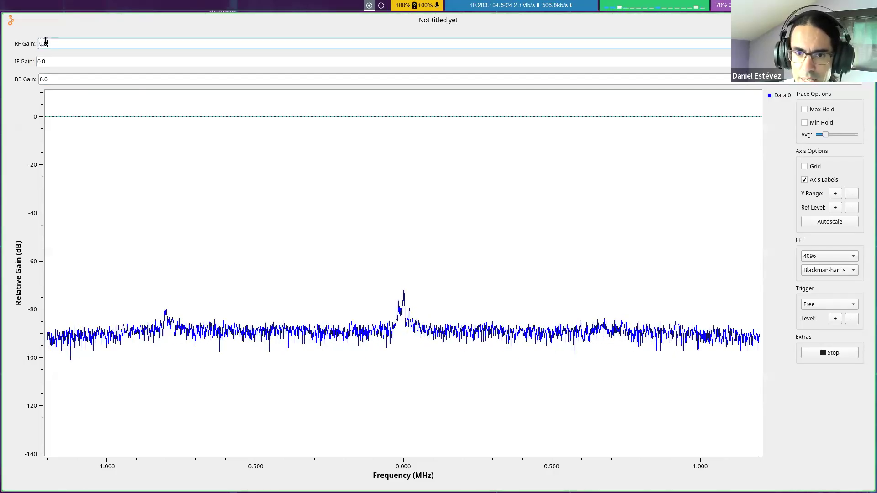
left_click(50, 44)
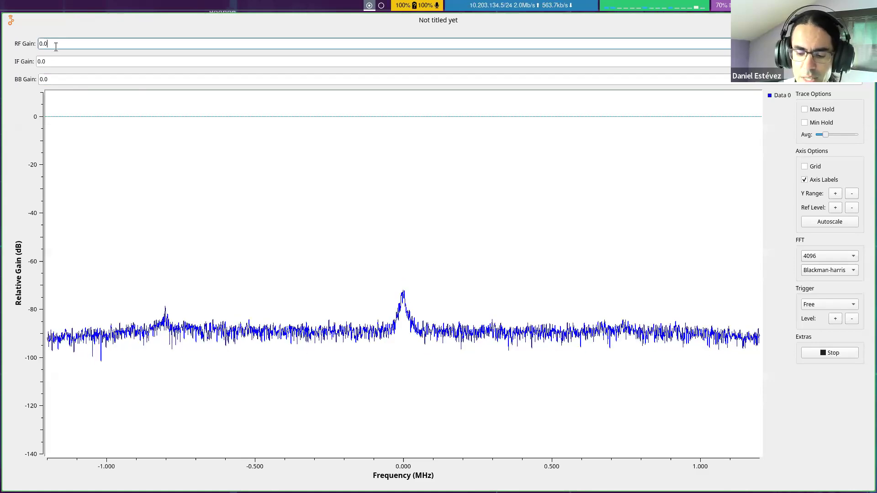
key("BackSpace")
key("BackSpace")
key("BackSpace")
type("30")
key("Return")
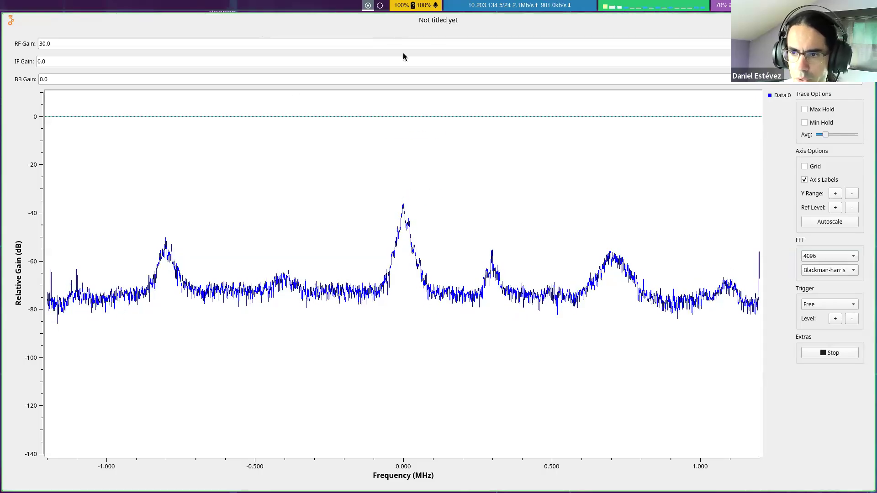
key("super+q")
Step: Set the default value of the rf_gain QT GUI Entry to 30 and save the flowgraph
double_click(368, 123)
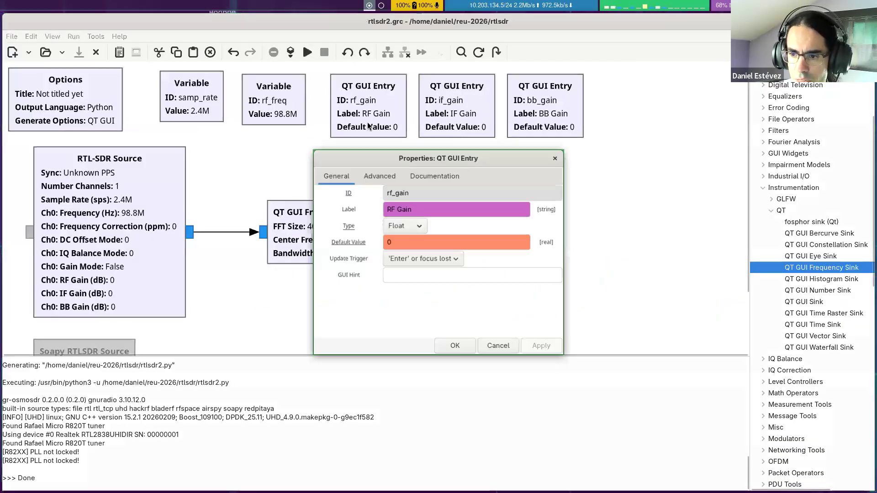
left_click(399, 241)
key("BackSpace")
type("30")
key("Return")
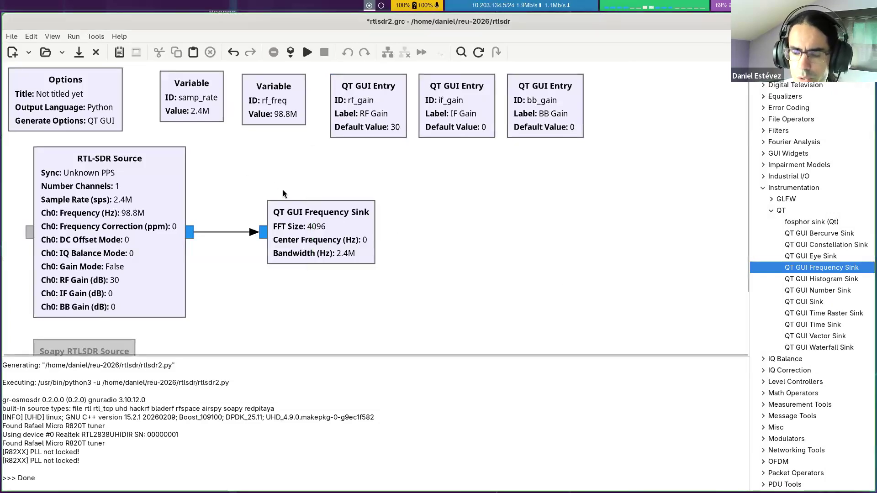
key("ctrl+s")
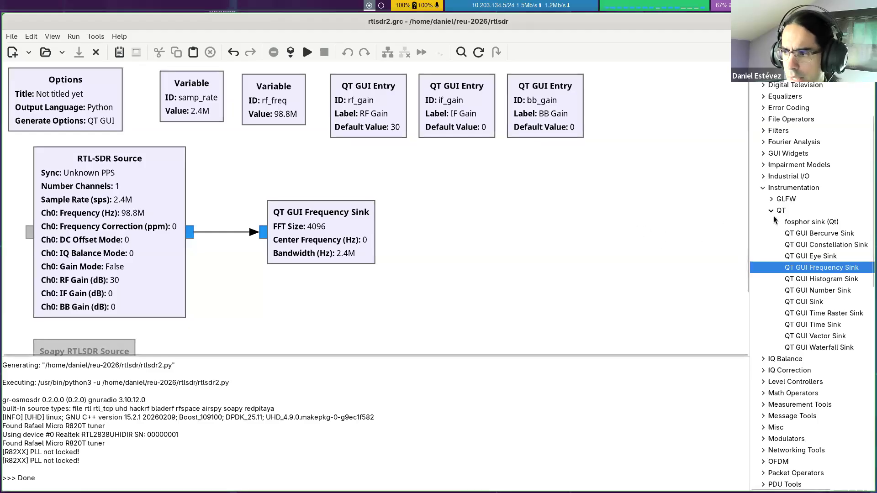
Step: Search the block library for "file"
scroll(788, 203, "up", 5)
scroll(789, 206, "down", 5)
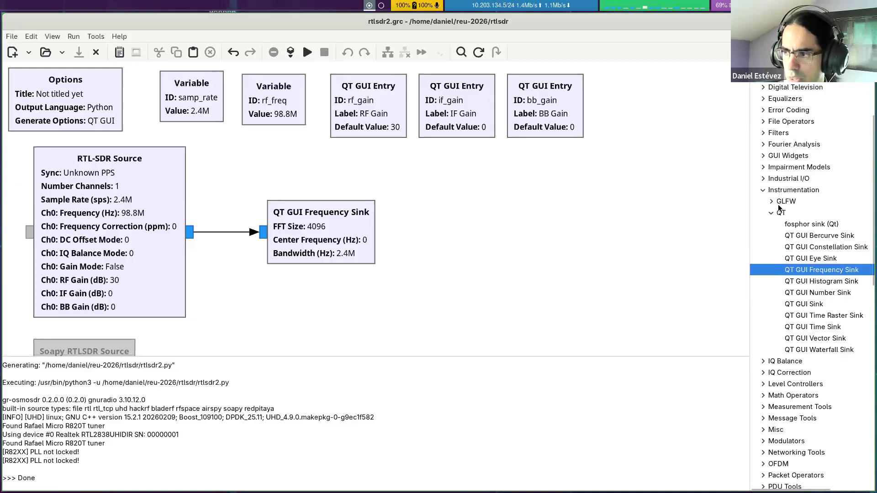
scroll(776, 199, "up", 3)
left_click(789, 84)
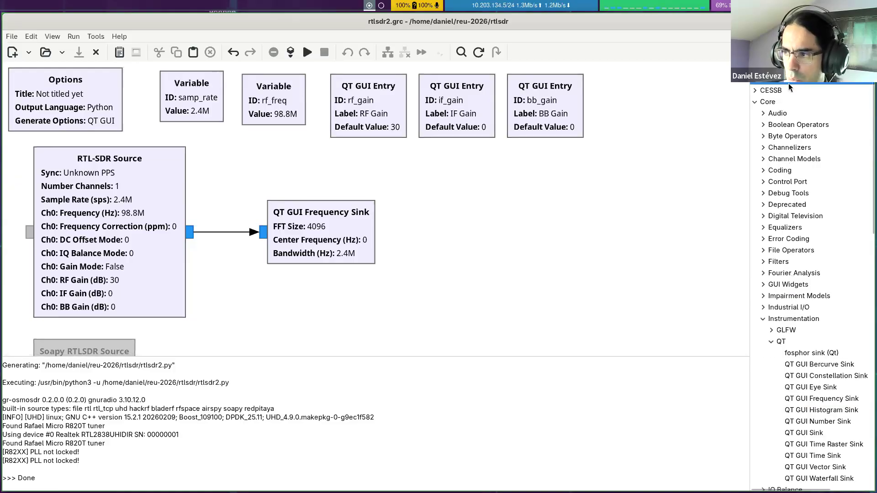
key("ctrl+f")
type("file")
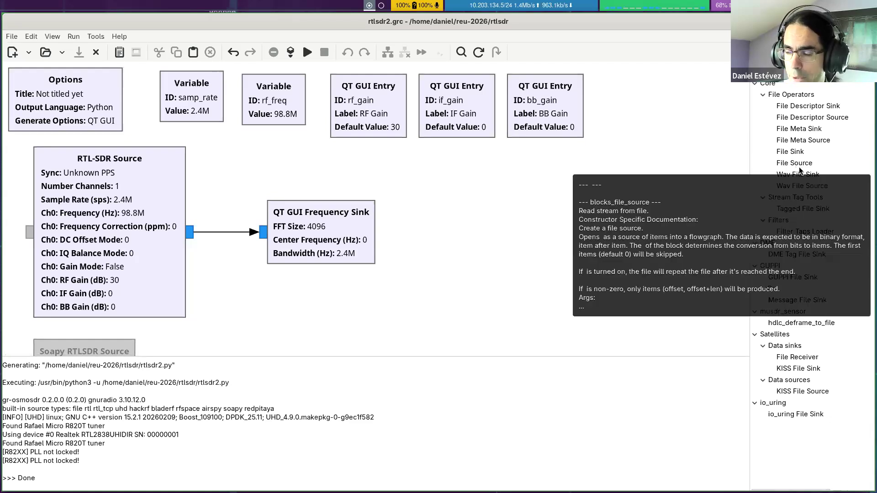
double_click(804, 186)
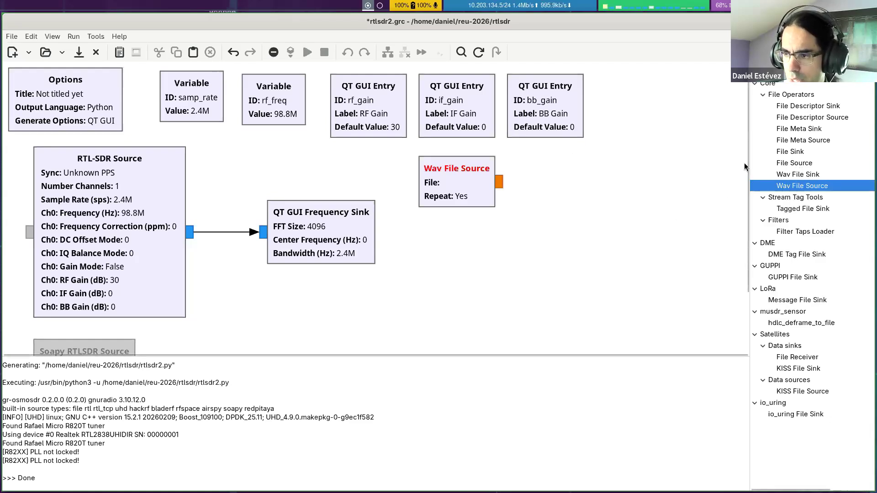
left_click(798, 174)
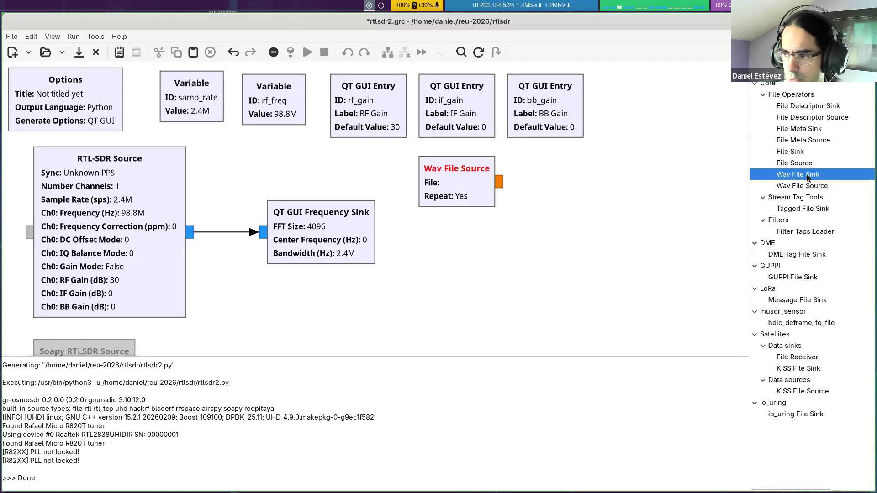
left_click(450, 198)
key("Delete")
Step: Add a File Sink and a File Source block to the flowgraph and close the block search
left_click_drag(792, 152, 429, 170)
left_click_drag(796, 163, 494, 247)
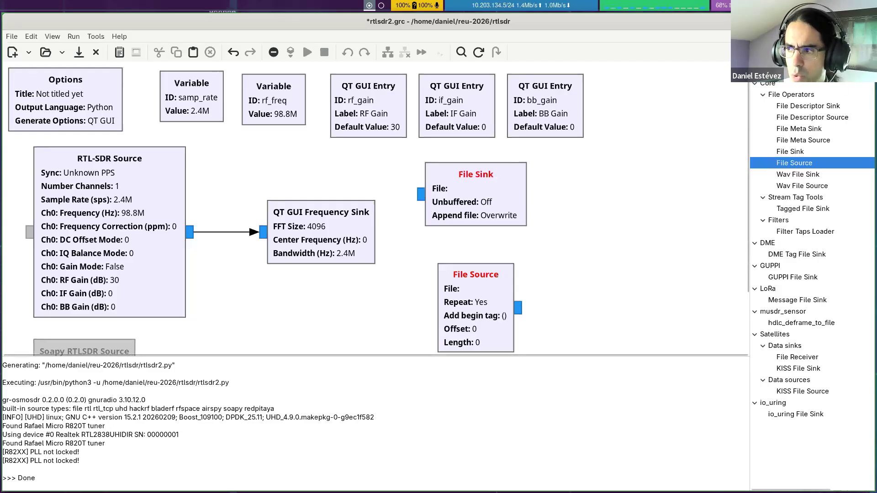
left_click(868, 69)
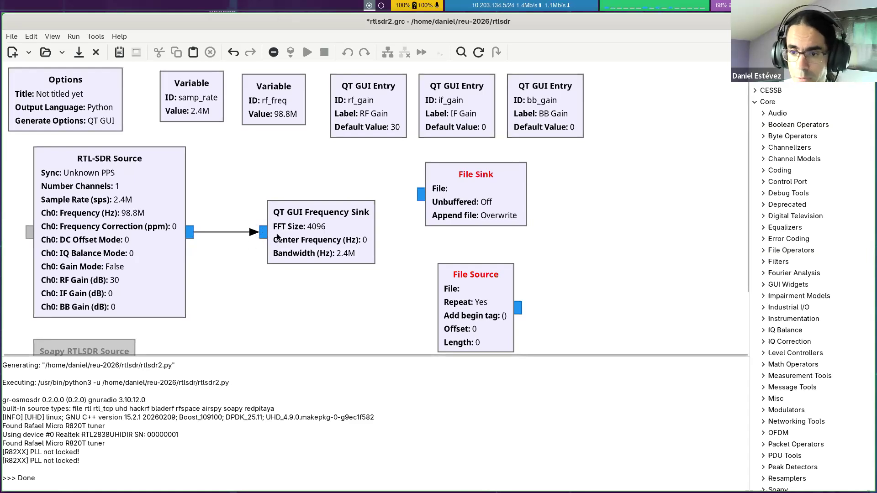
Step: Move the File Sink block directly below the QT GUI Frequency Sink
left_click(297, 238)
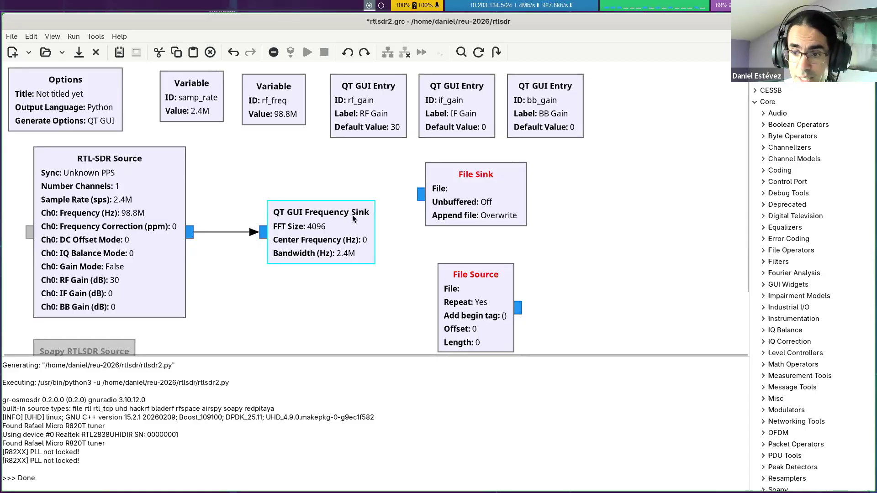
left_click(321, 179)
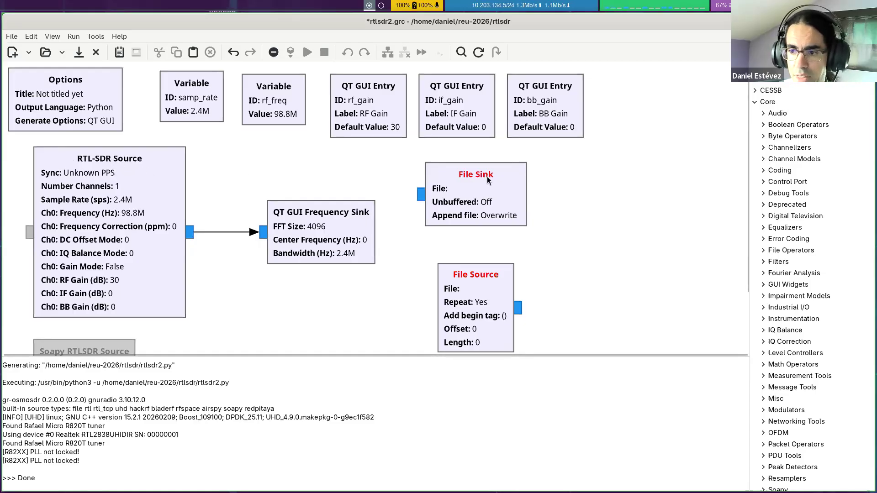
left_click_drag(477, 183, 592, 196)
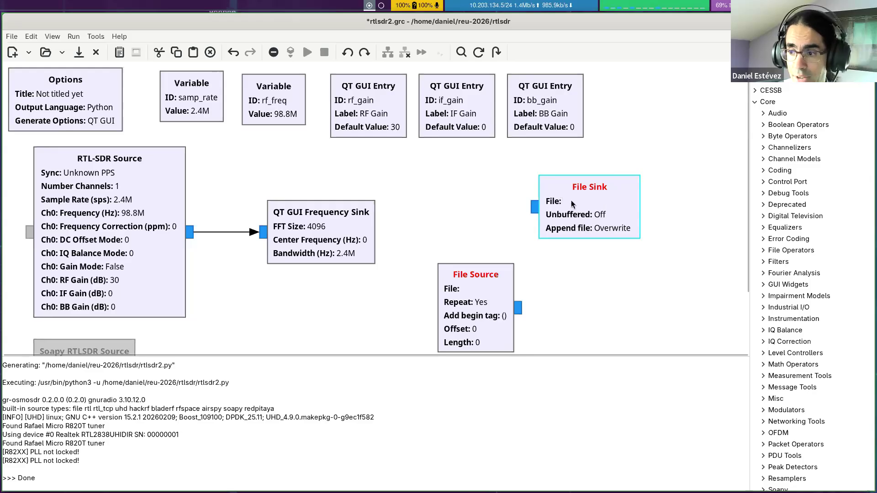
left_click_drag(572, 205, 313, 312)
Step: Move the File Source block up beside the QT GUI Frequency Sink and disable it
left_click(448, 226)
left_click_drag(479, 285, 497, 229)
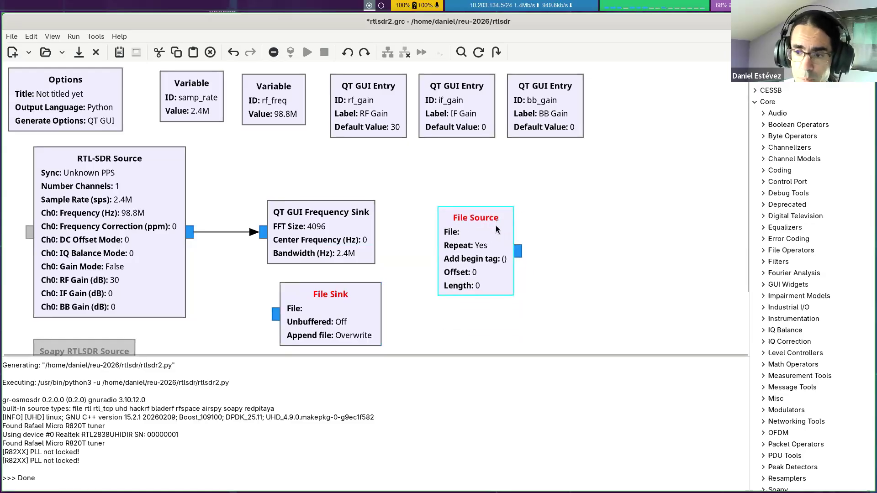
key("d")
left_click(432, 190)
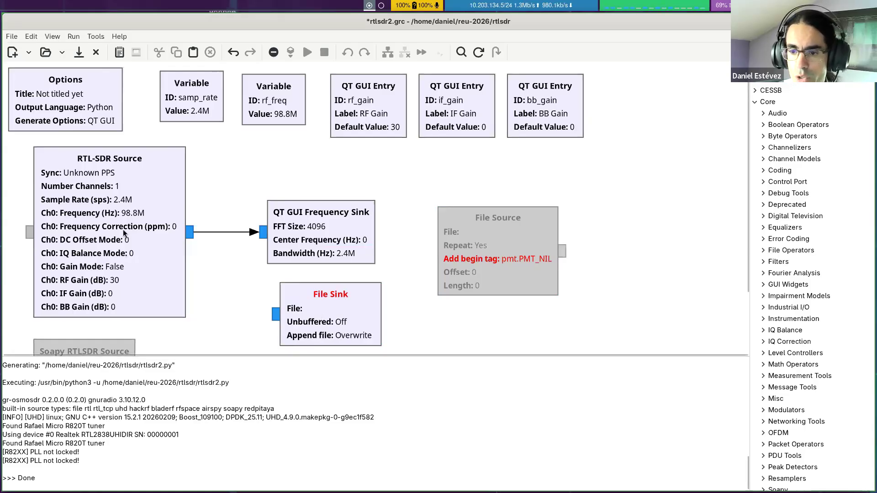
Step: Set the output file of the File Sink block to /tmp/recording
scroll(322, 256, "down", 1)
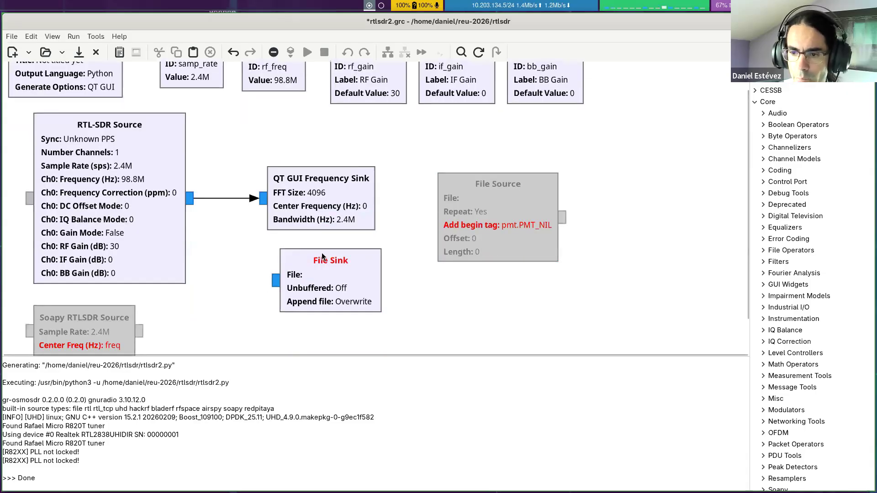
left_click(323, 287)
double_click(323, 287)
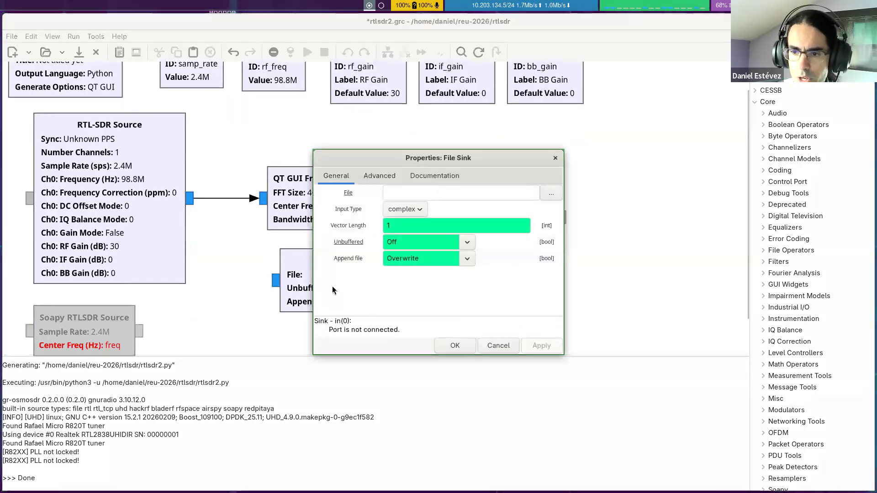
left_click(394, 193)
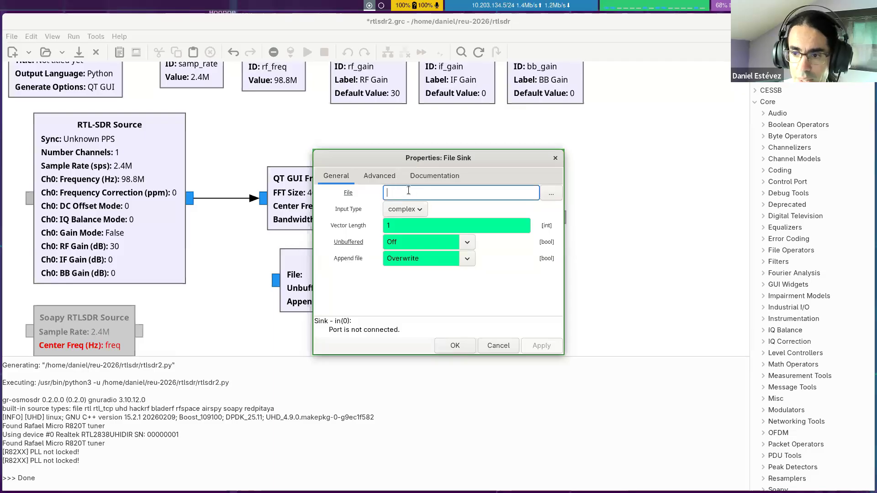
left_click(549, 195)
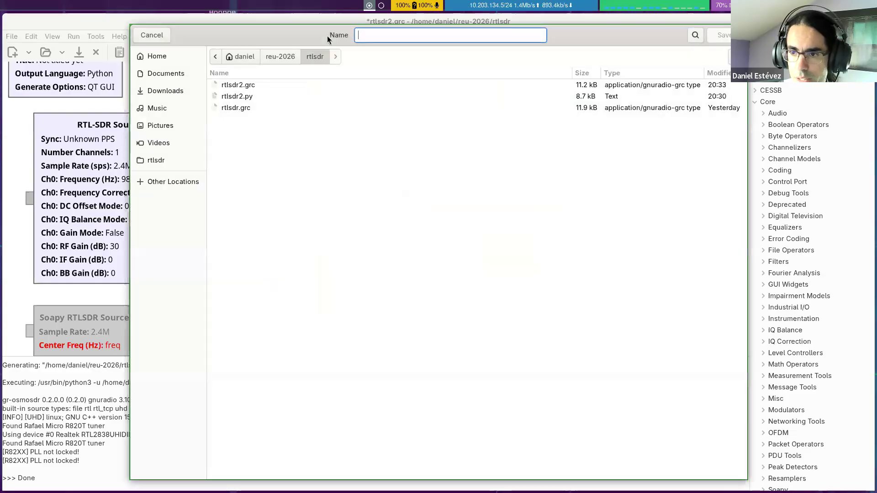
key("Escape")
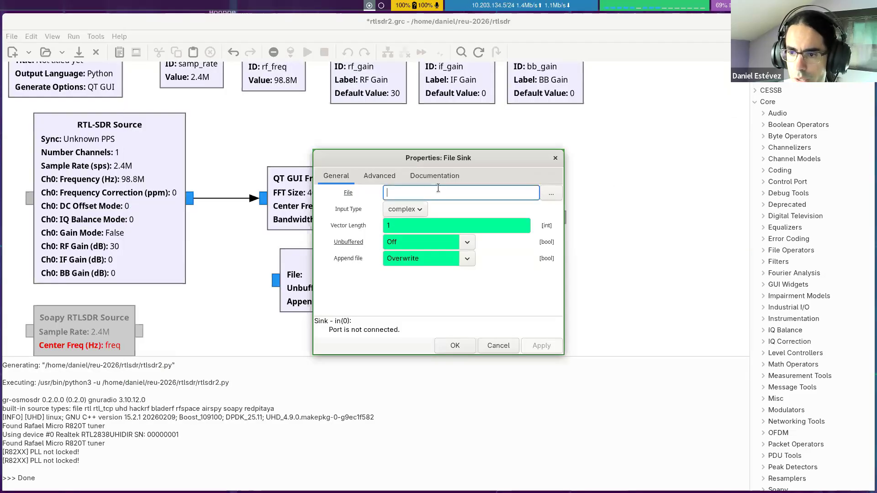
type("/tmp/recording")
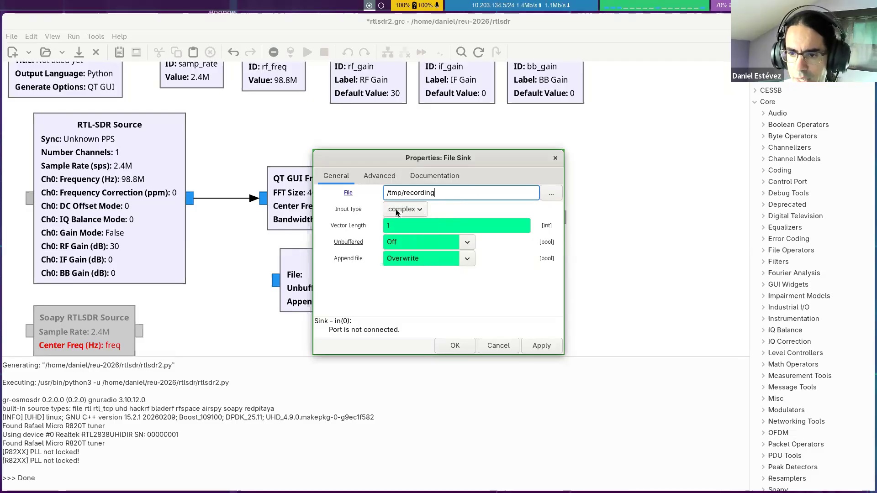
Step: Set the File Sink's input type to float and accept its properties
left_click(414, 208)
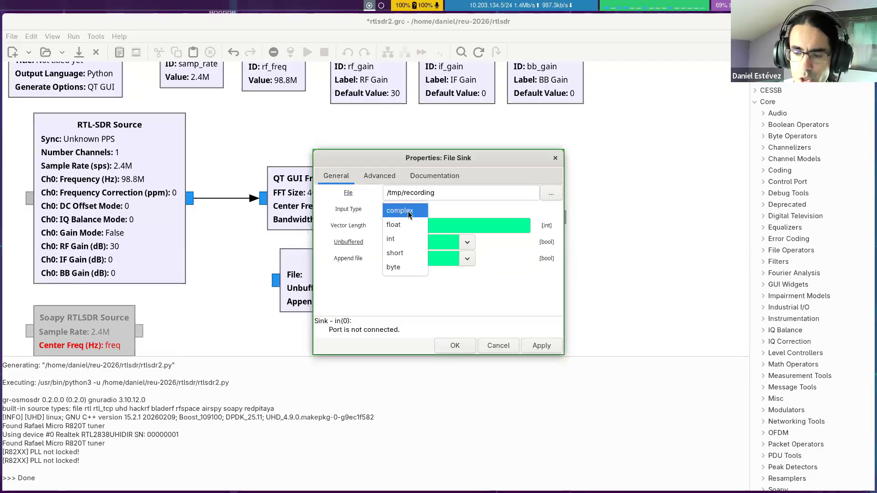
left_click(398, 229)
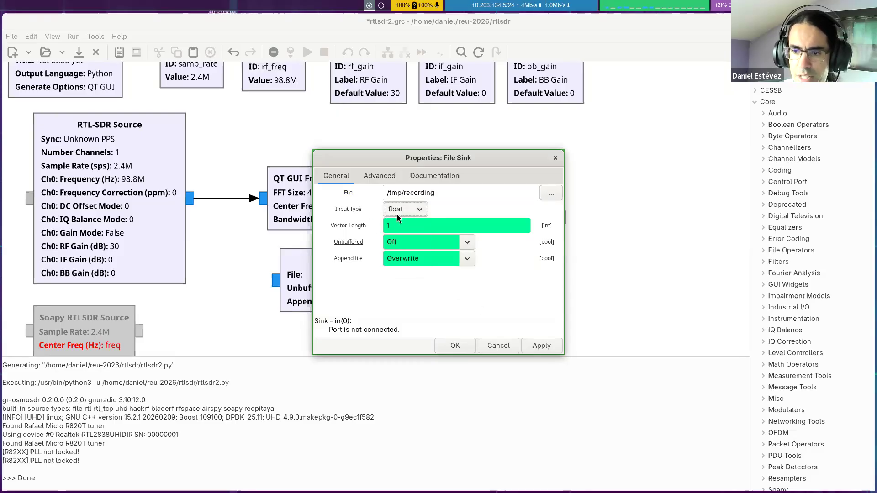
left_click(463, 345)
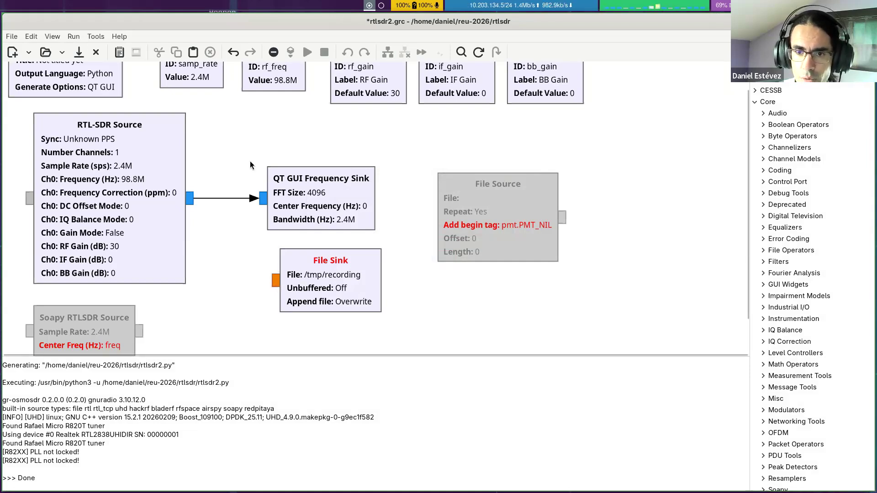
Step: View the color mapping of the port data types and close it
left_click(119, 37)
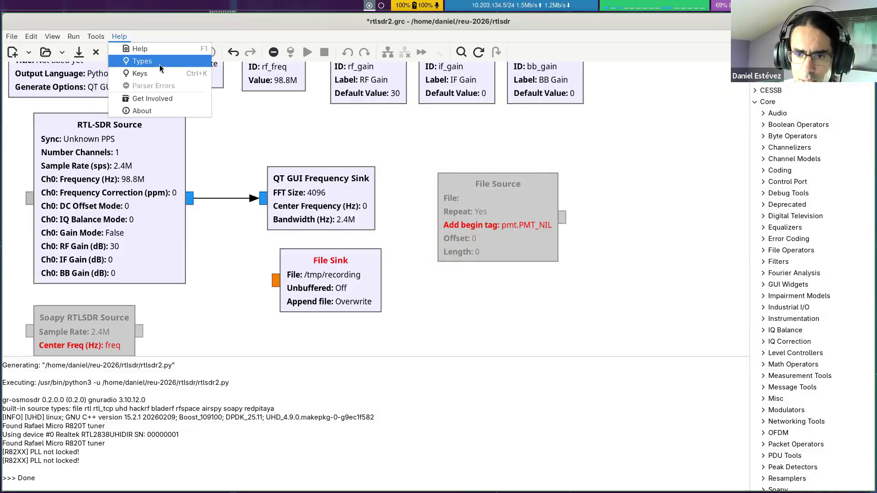
left_click(145, 64)
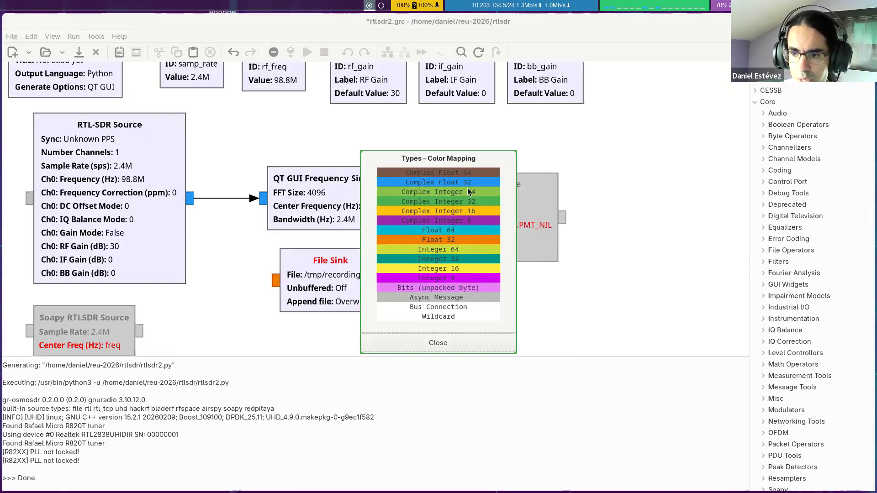
left_click(438, 347)
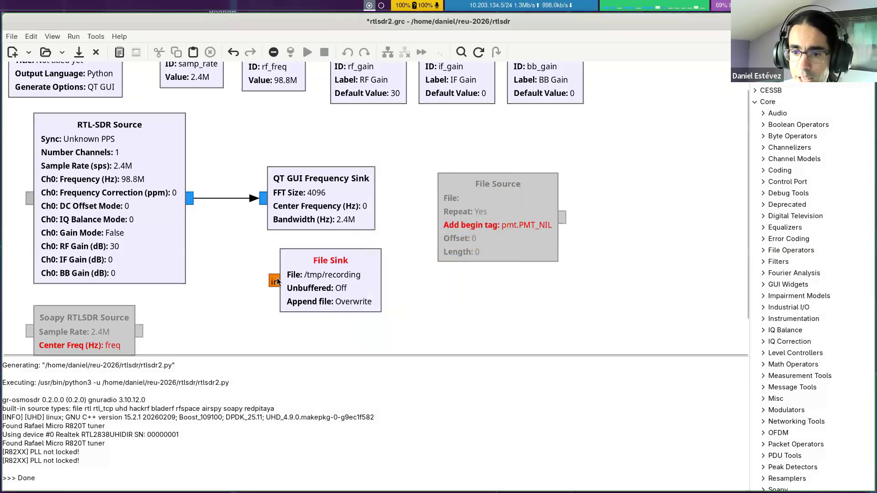
Step: Connect the RTL-SDR Source output to the File Sink input and save the flowgraph
left_click_drag(190, 202, 274, 284)
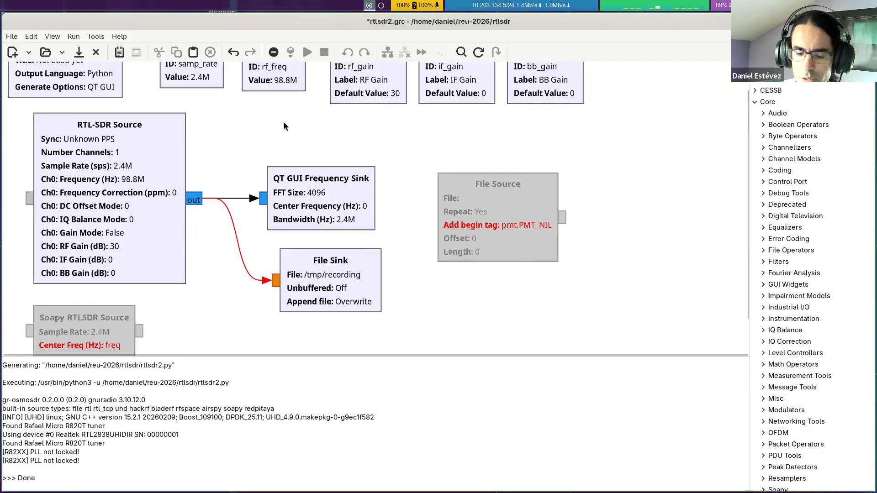
left_click(78, 53)
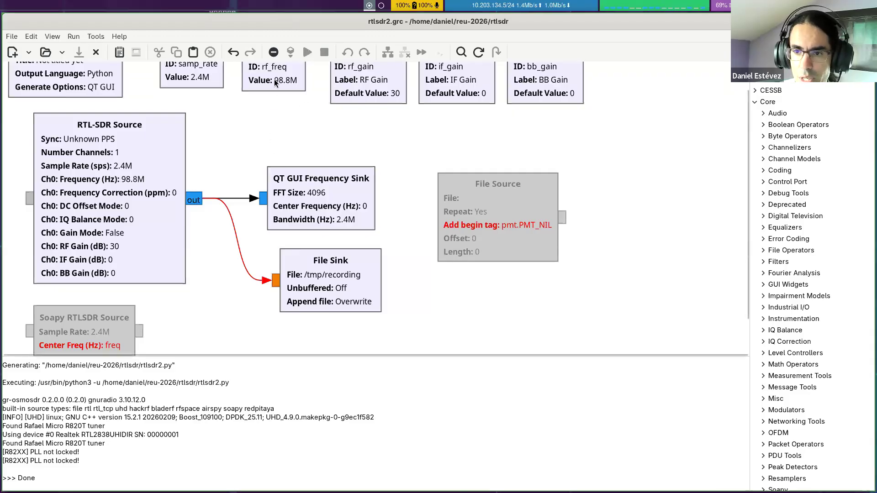
Step: Examine the full messages in the flowgraph's error list, then close the list
left_click(273, 54)
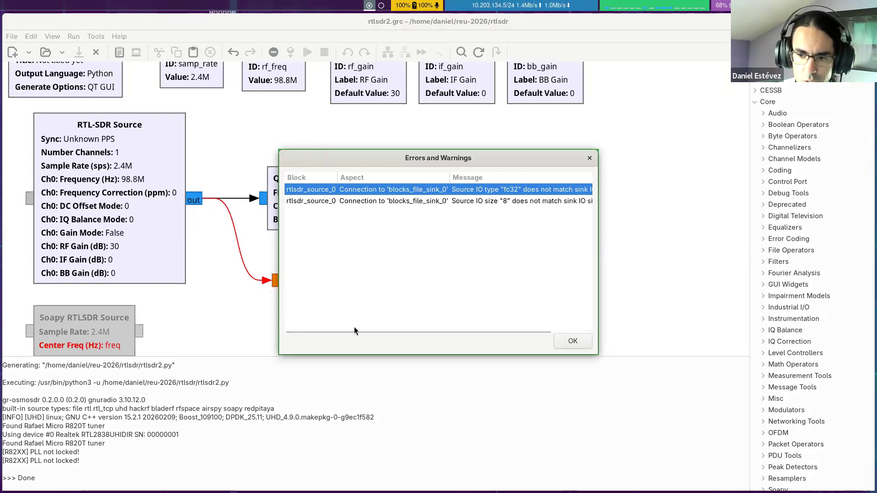
left_click_drag(357, 331, 492, 314)
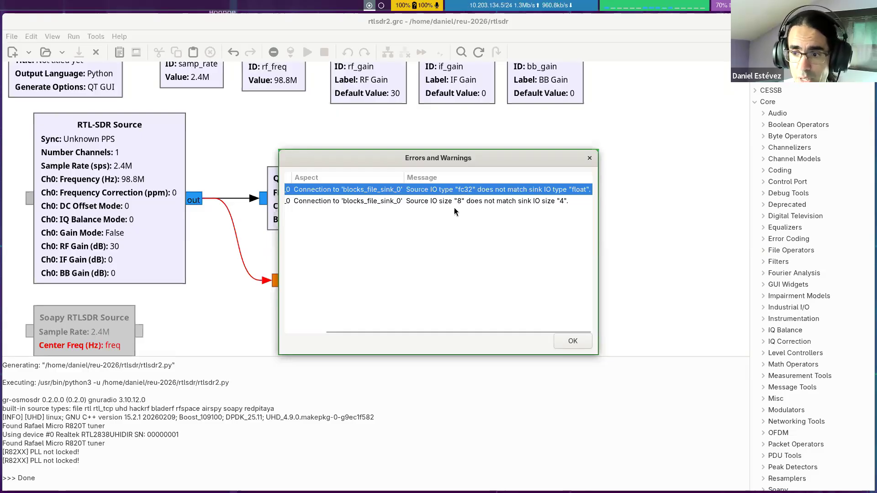
left_click(563, 204)
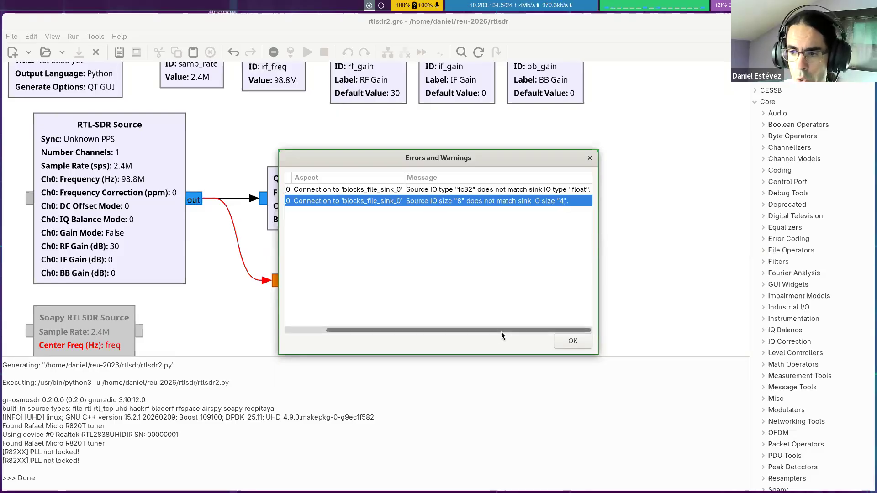
left_click(589, 158)
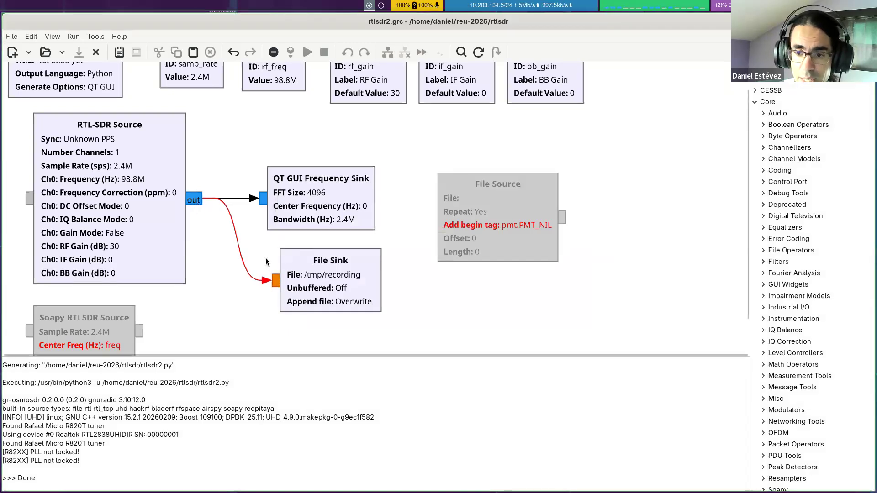
Step: Set the File Sink's input type to complex and accept its properties
double_click(312, 265)
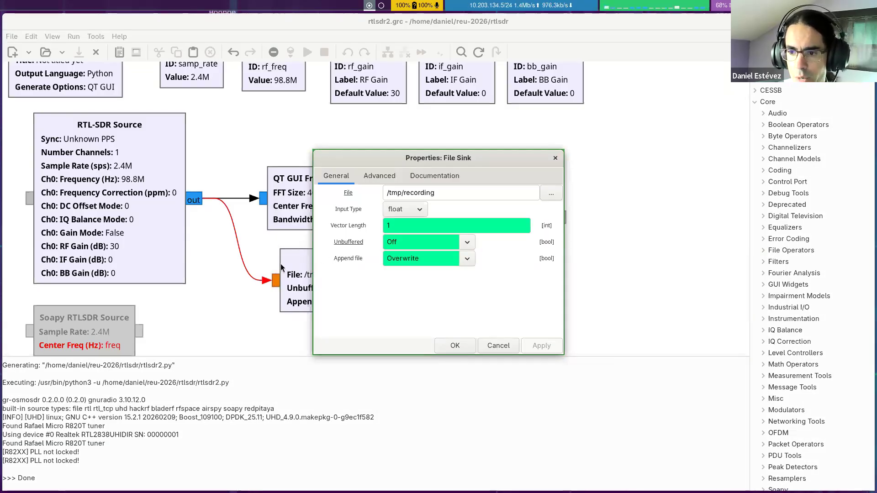
left_click(421, 210)
left_click(411, 197)
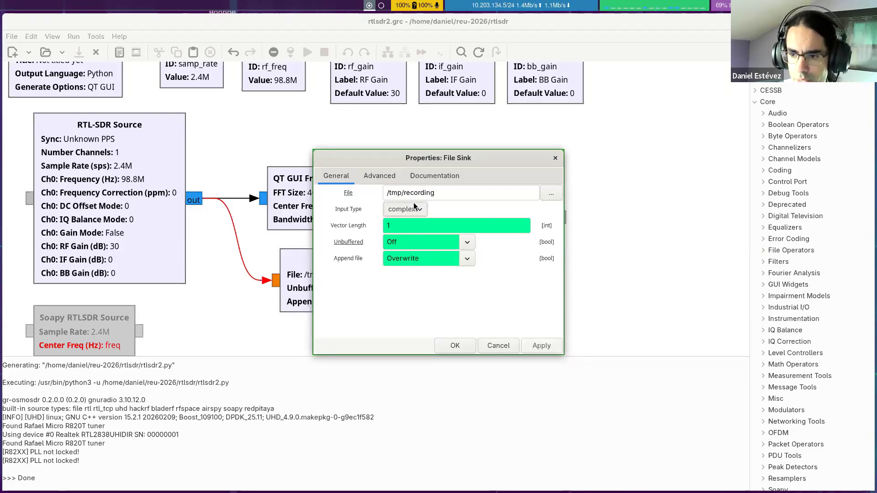
left_click(460, 346)
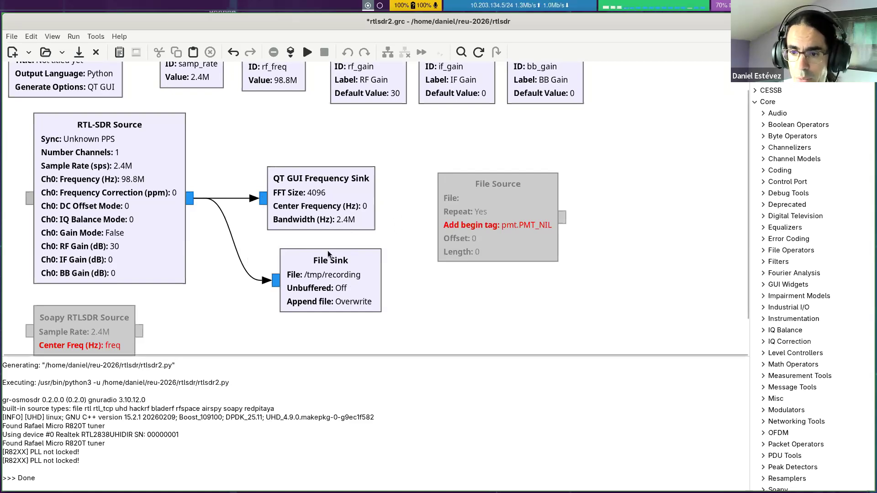
Step: Run the flowgraph to record samples and close its spectrum window
left_click(307, 52)
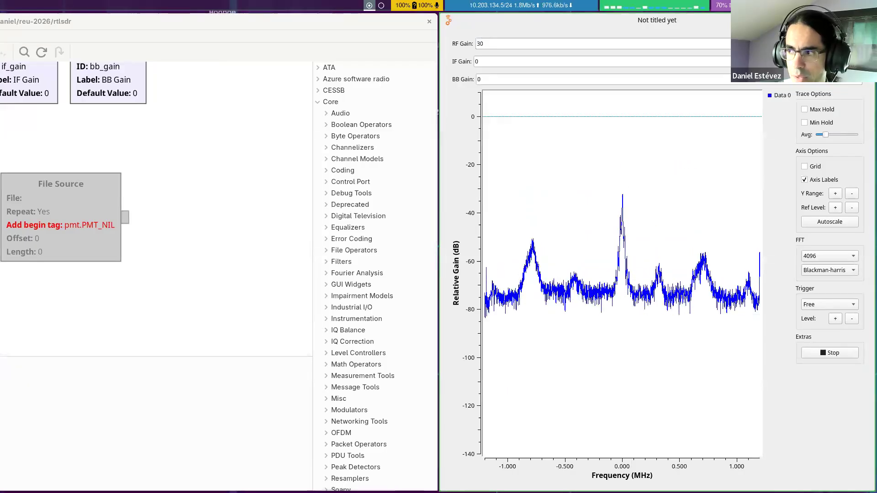
left_click(866, 20)
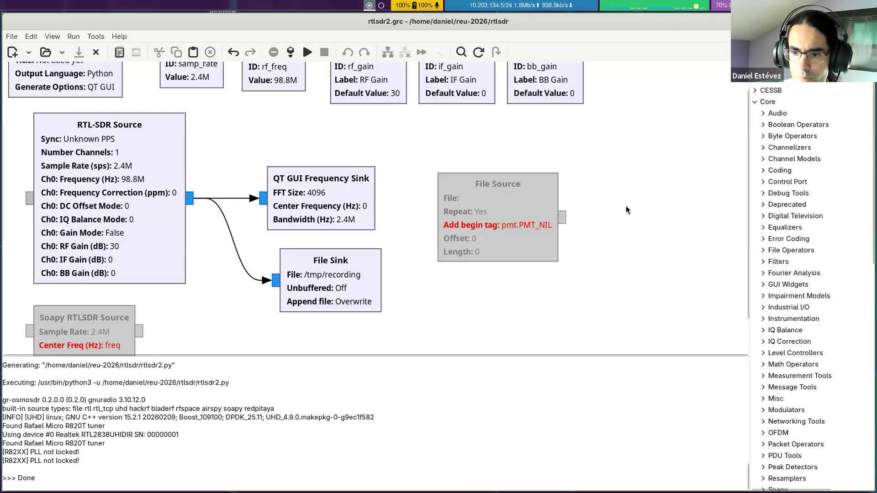
Step: Switch to the terminal and list the recorded file's details with ls -l /tmp/recording
key("super+Return")
type("ls /t")
key("Tab")
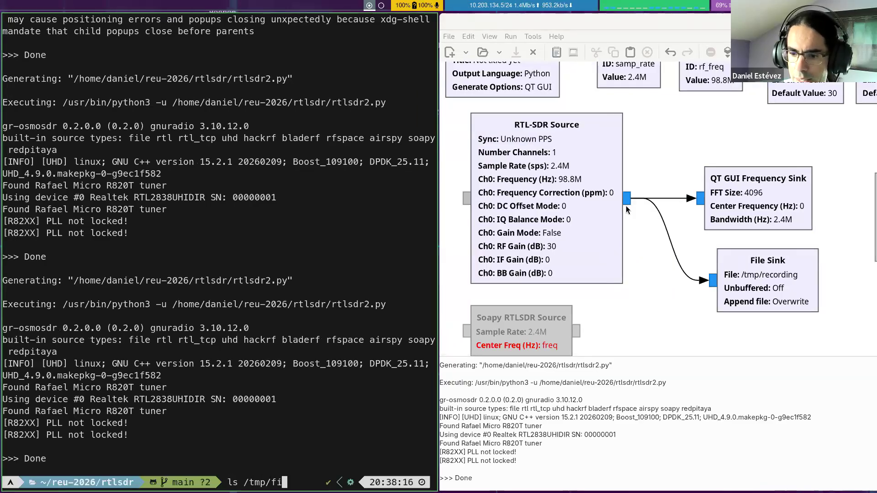
type("r")
key("Tab")
key("Home")
key("Right")
key("Right")
key("Right")
type("-l")
key("Return")
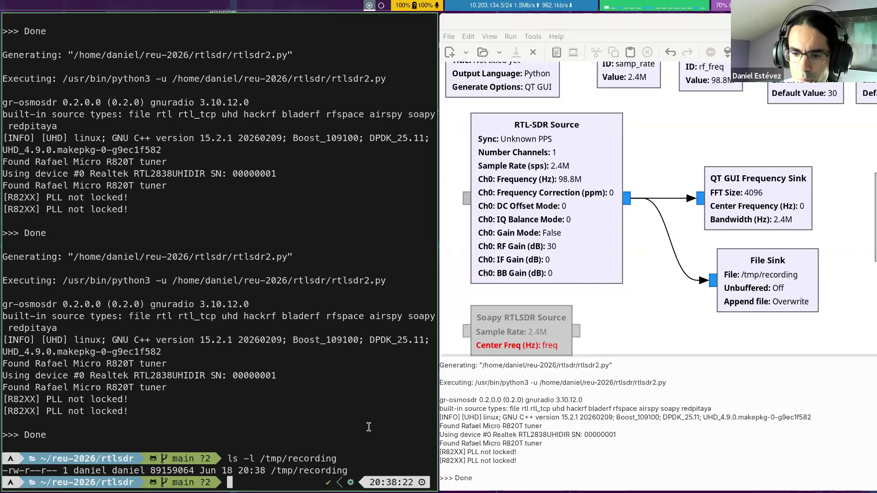
Step: Check the recording's human-readable disk usage with du -hs /tmp/recording
key("Up")
key("Home")
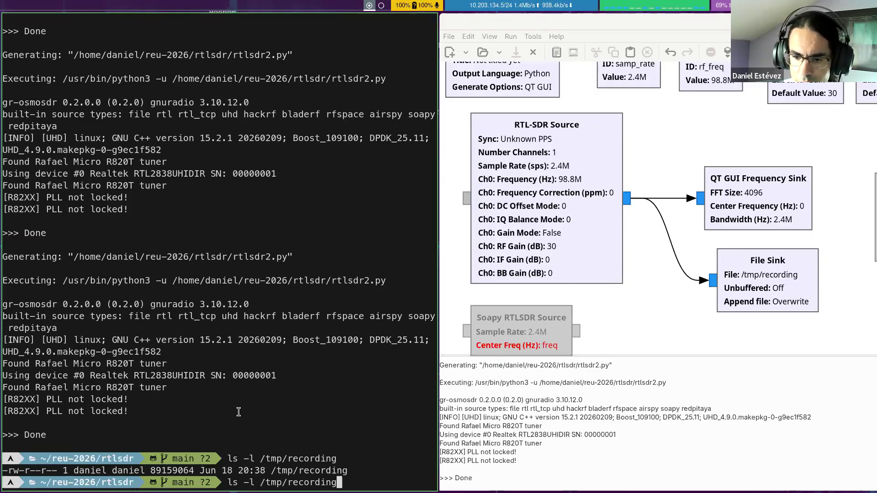
key("Delete")
key("Delete")
key("Delete")
key("Delete")
key("Delete")
type("du -hs")
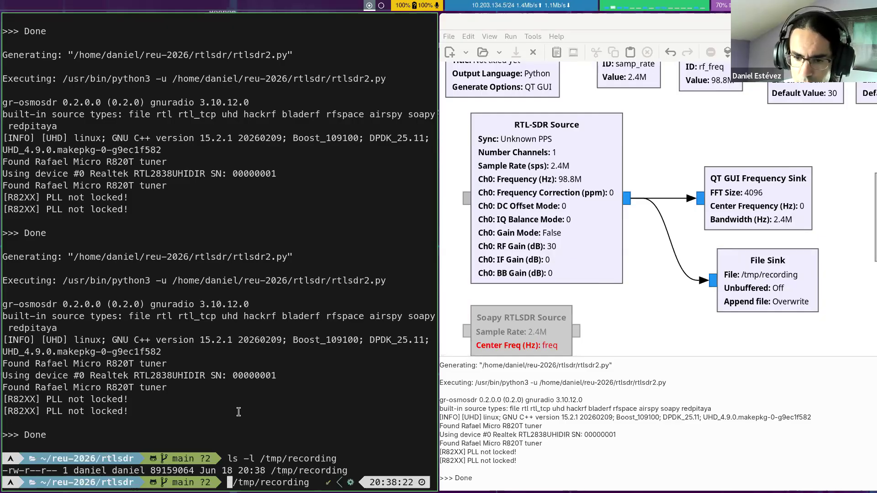
key("Return")
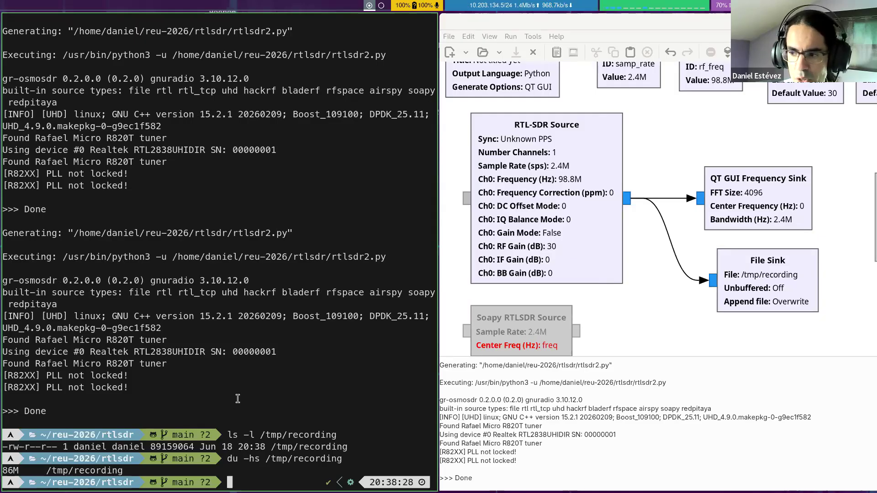
Step: Return to GNU Radio Companion and disable the RTL-SDR Source and File Sink blocks
left_click(617, 303)
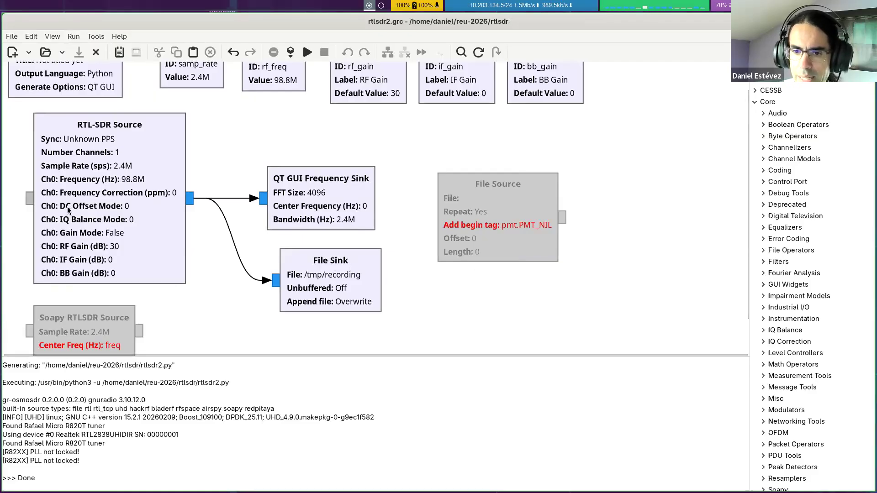
left_click(102, 220)
key("d")
left_click(318, 285)
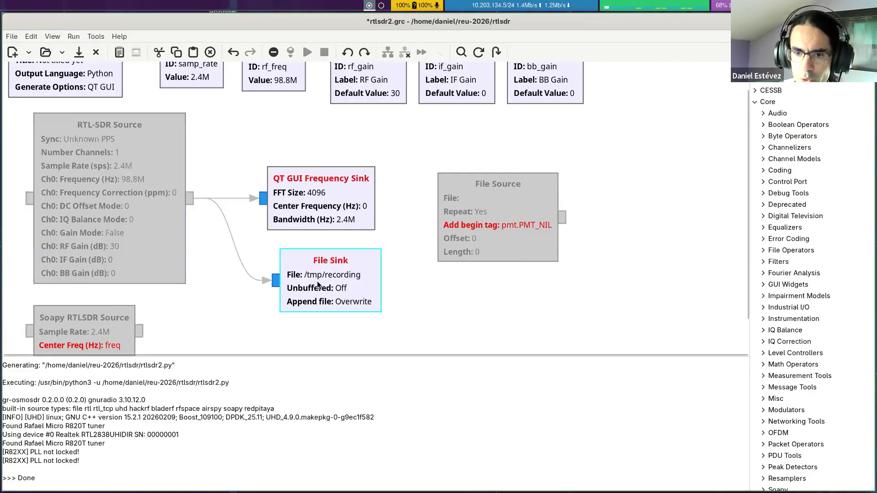
key("d")
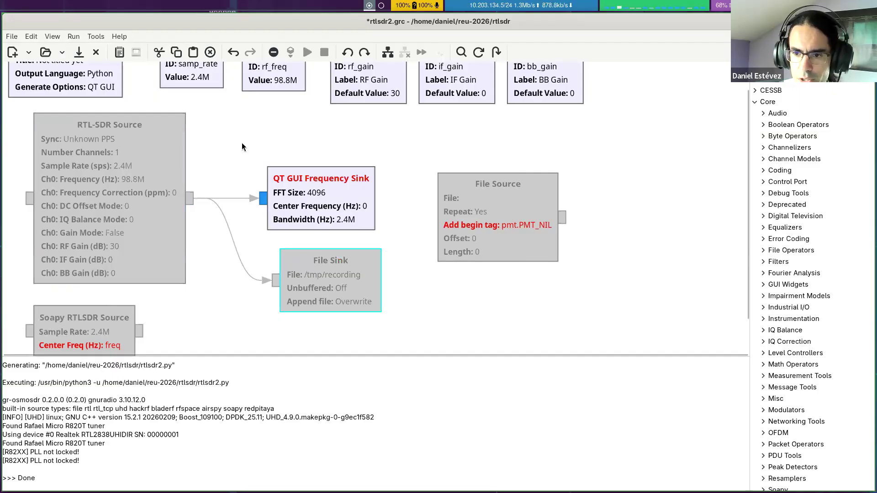
Step: Move the File Source block slightly up and enable it
left_click_drag(492, 214, 492, 177)
key("e")
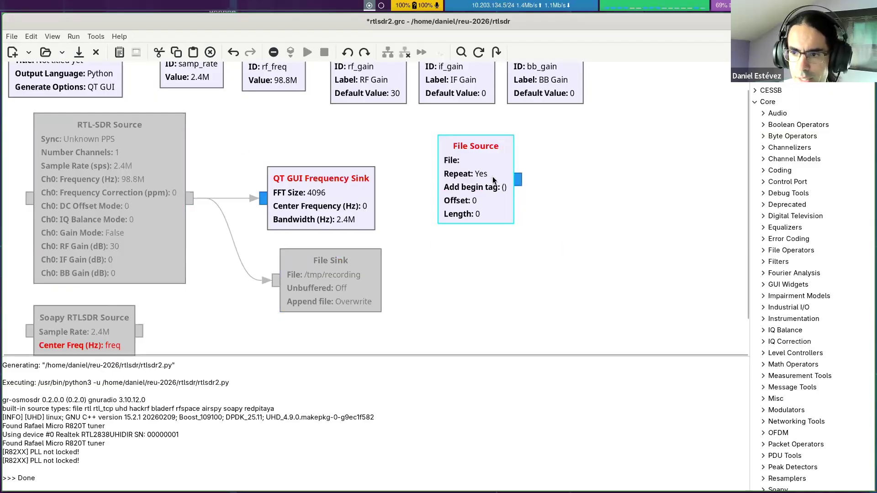
Step: Choose /tmp/recording as the input file in the File Source block's properties
double_click(469, 175)
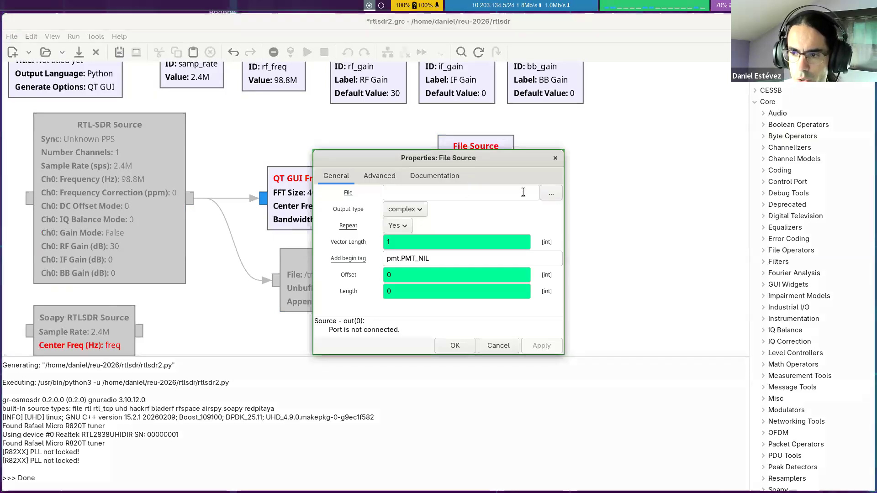
left_click(543, 194)
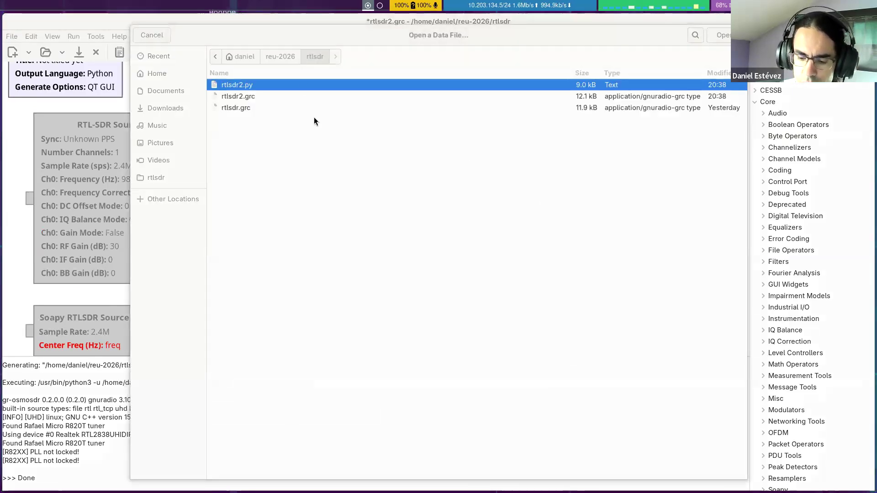
type("/tmp/")
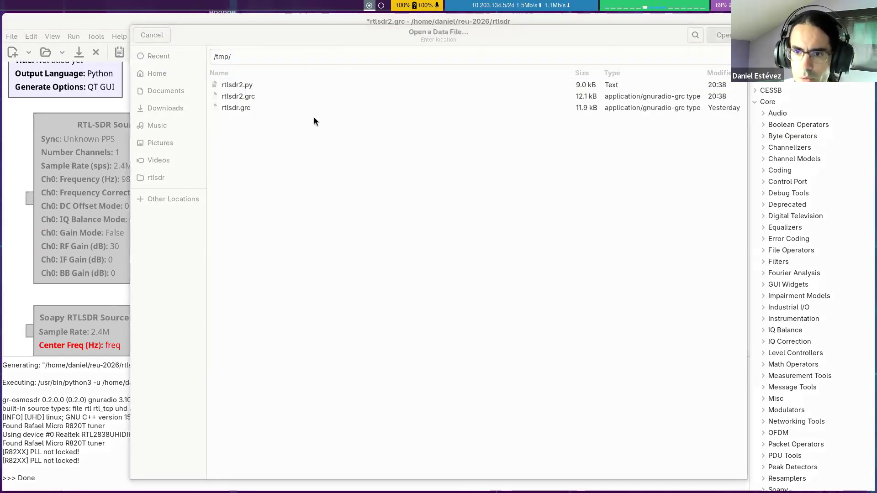
key("Return")
double_click(291, 97)
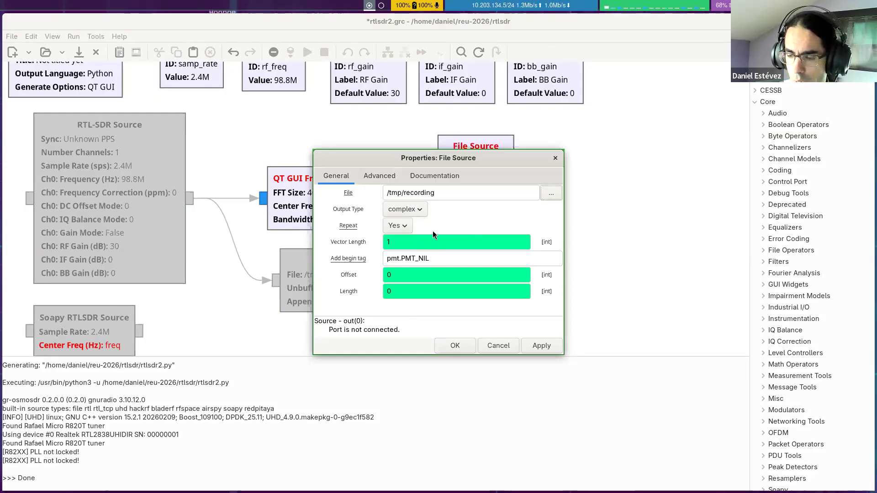
Step: Set the File Source's Repeat option to No and accept its properties
left_click(403, 226)
left_click(399, 241)
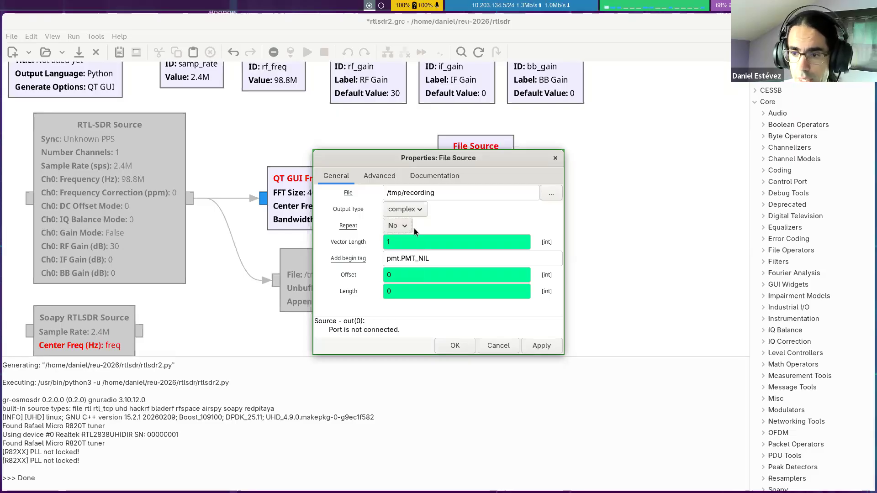
left_click(404, 239)
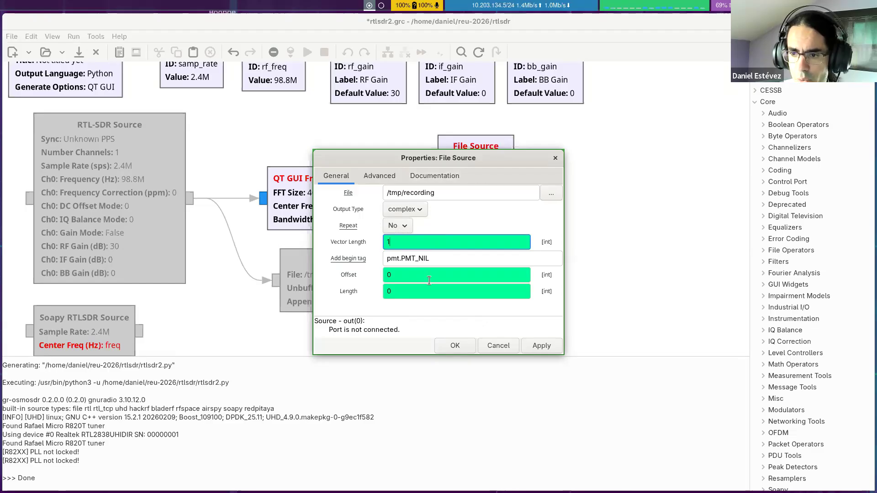
left_click(424, 293)
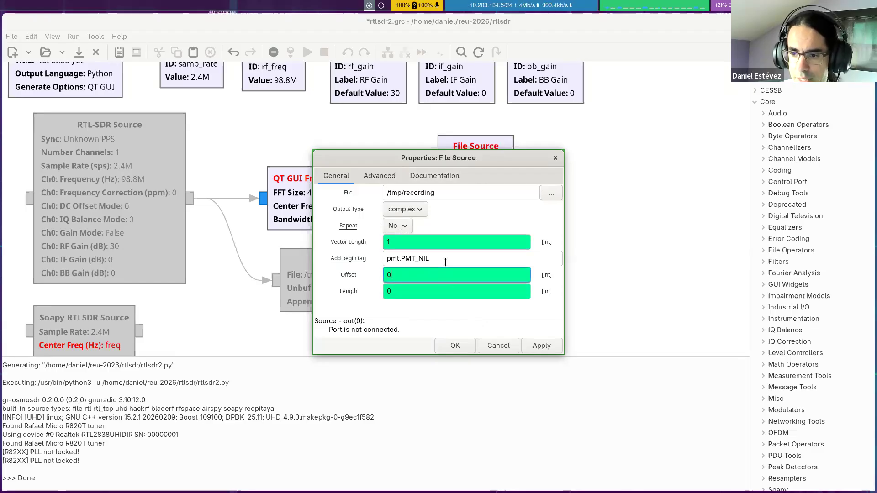
left_click(441, 242)
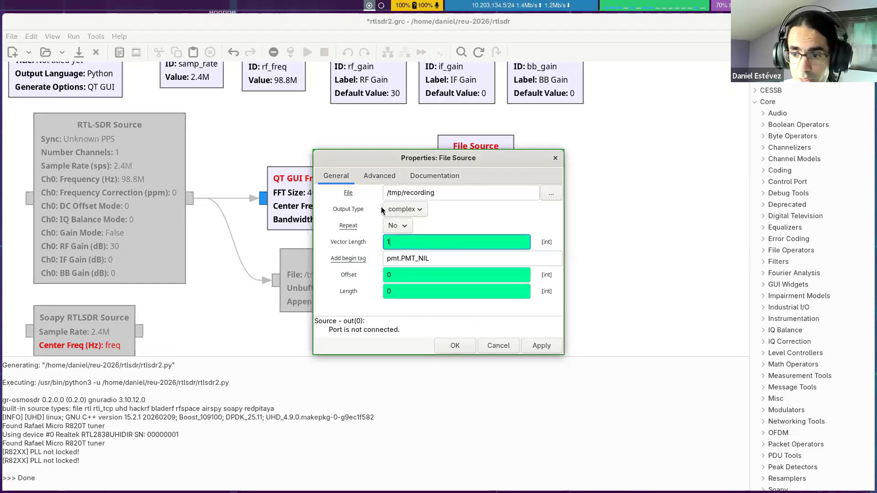
left_click(414, 209)
left_click(415, 210)
left_click(445, 194)
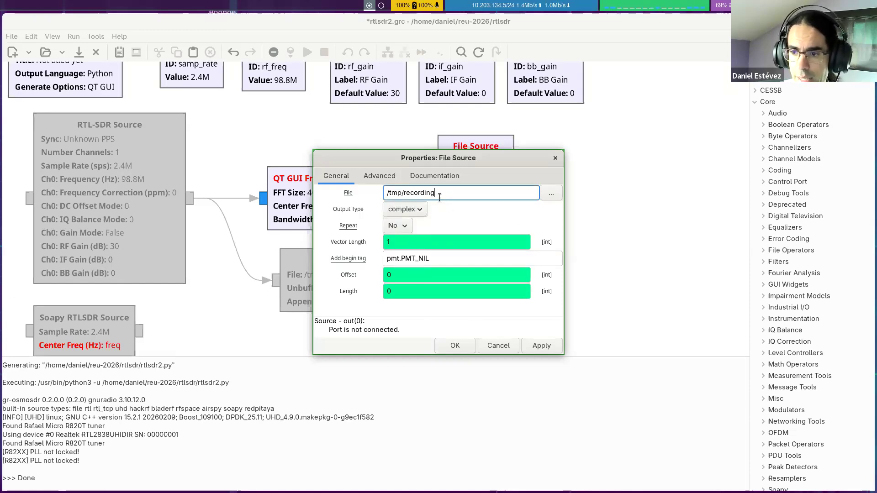
left_click_drag(439, 197, 380, 194)
left_click(436, 192)
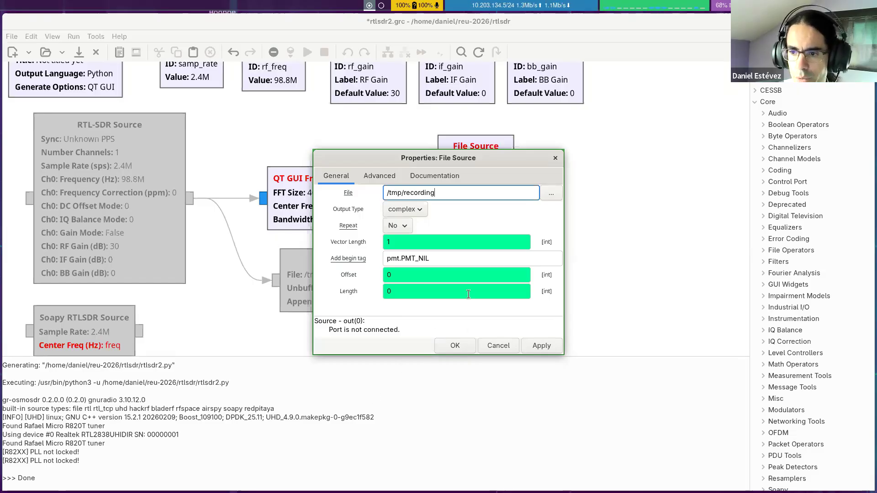
left_click(455, 347)
Step: Move the File Source block just below the RTL-SDR Source and connect its output to the QT GUI Frequency Sink
left_click_drag(502, 199, 184, 292)
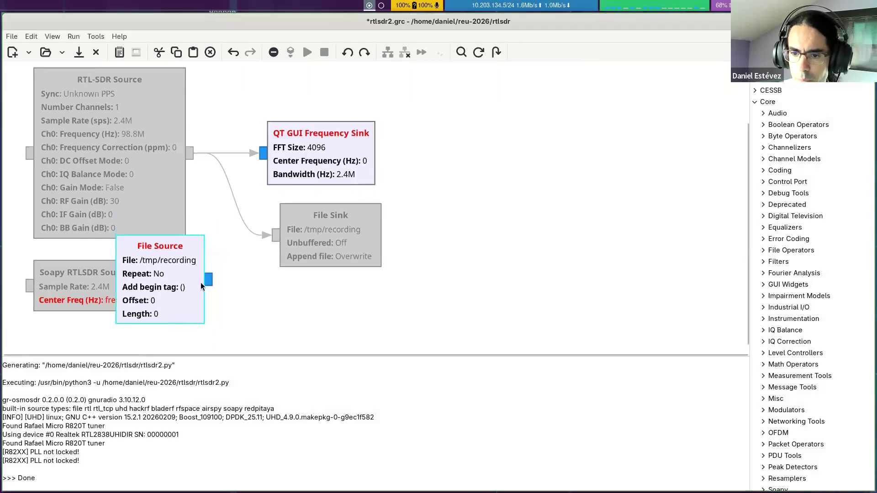
left_click(215, 280)
left_click(261, 153)
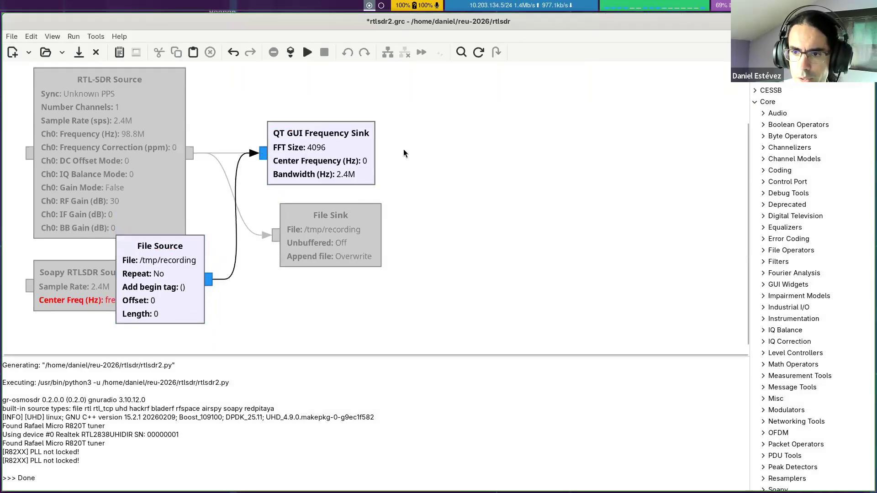
Step: Run the flowgraph without a throttle to view the recording's spectrum, and close the spectrum window
left_click(307, 52)
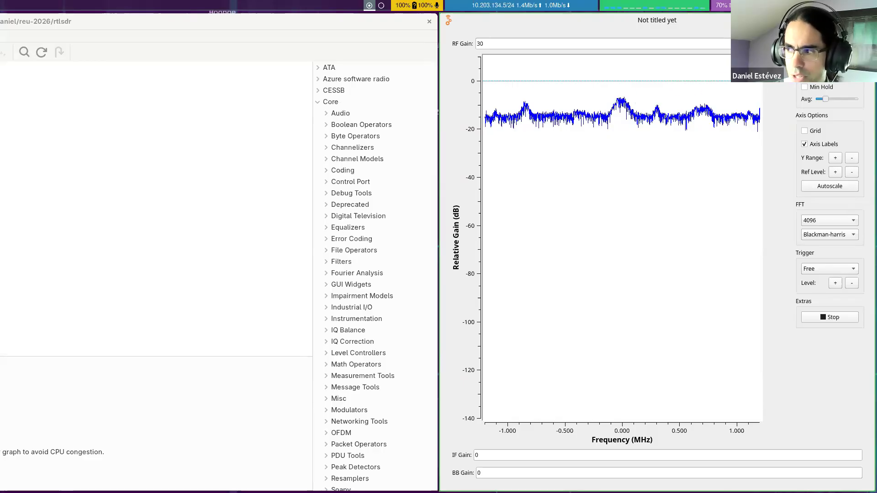
key("super+q")
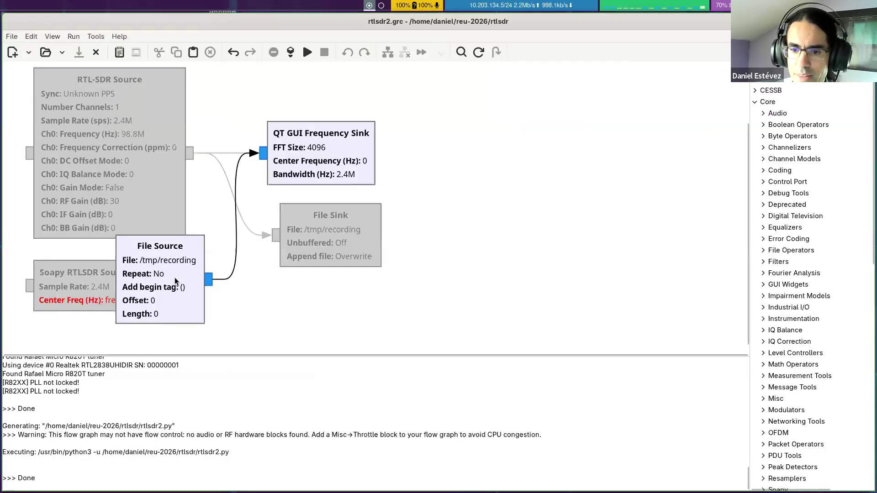
Step: Delete the connection from the File Source to the QT GUI Frequency Sink and add a Throttle block below the File Sink
left_click(236, 223)
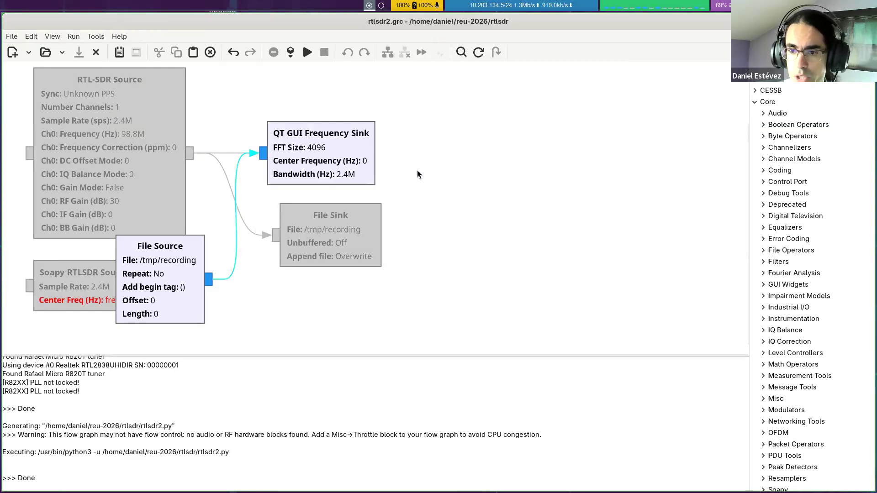
key("Delete")
scroll(804, 131, "up", 3)
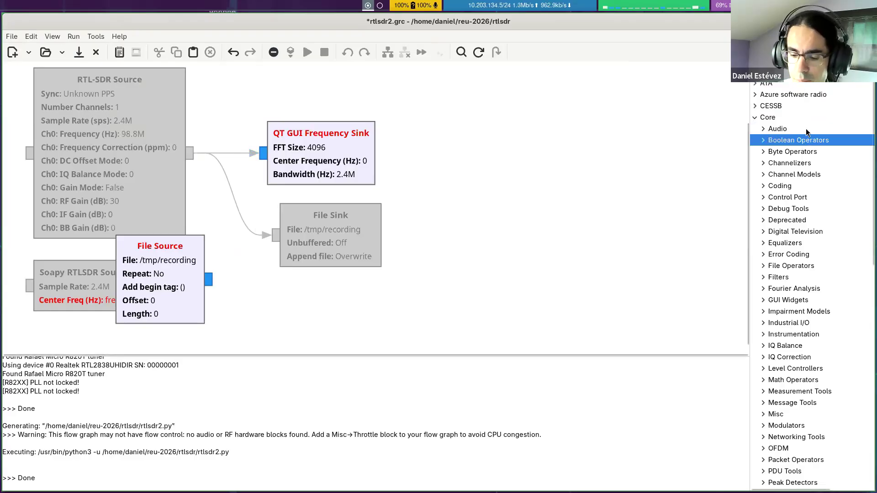
type("thr")
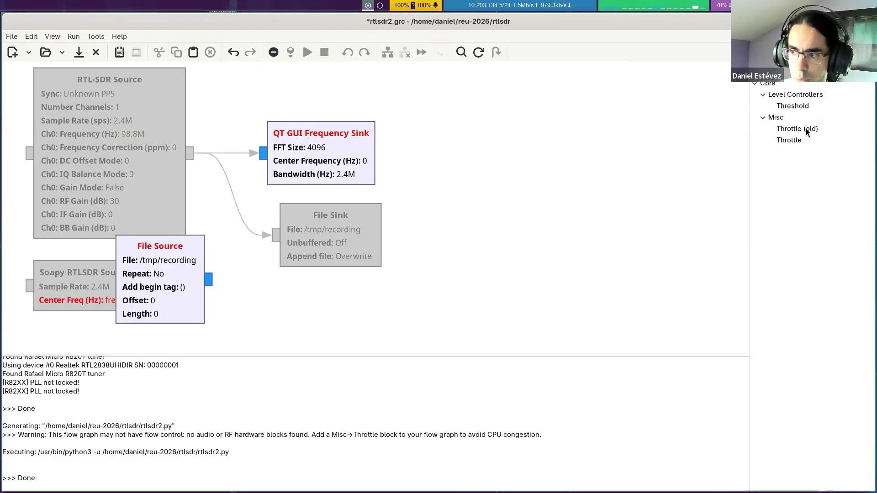
left_click_drag(802, 137, 276, 287)
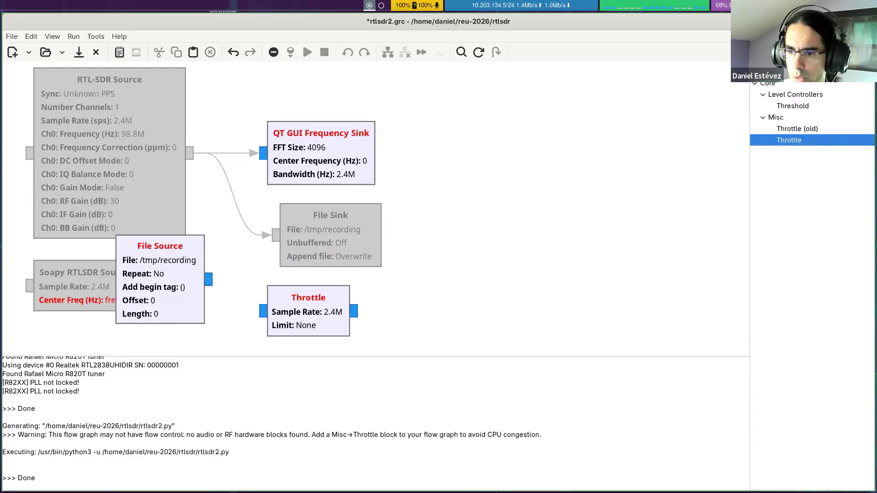
key("Escape")
left_click_drag(305, 306, 298, 300)
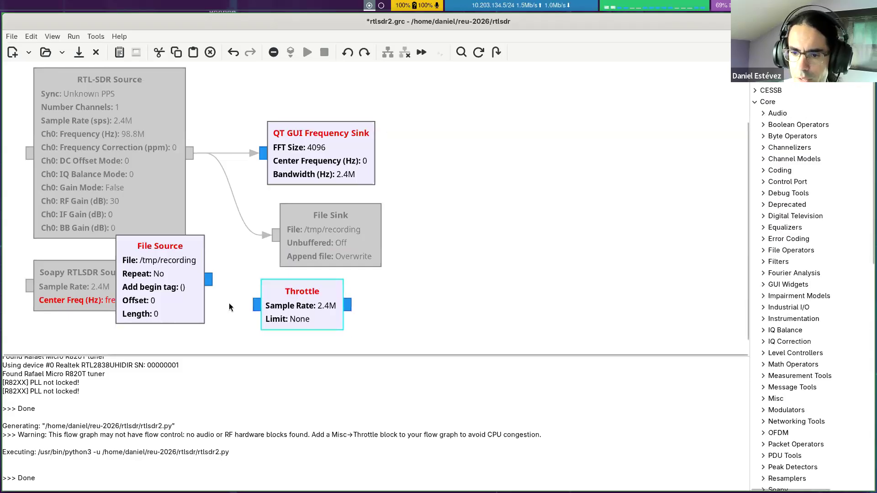
Step: Connect the File Source output to the Throttle and the Throttle output to the QT GUI Frequency Sink
left_click(255, 306)
left_click(208, 280)
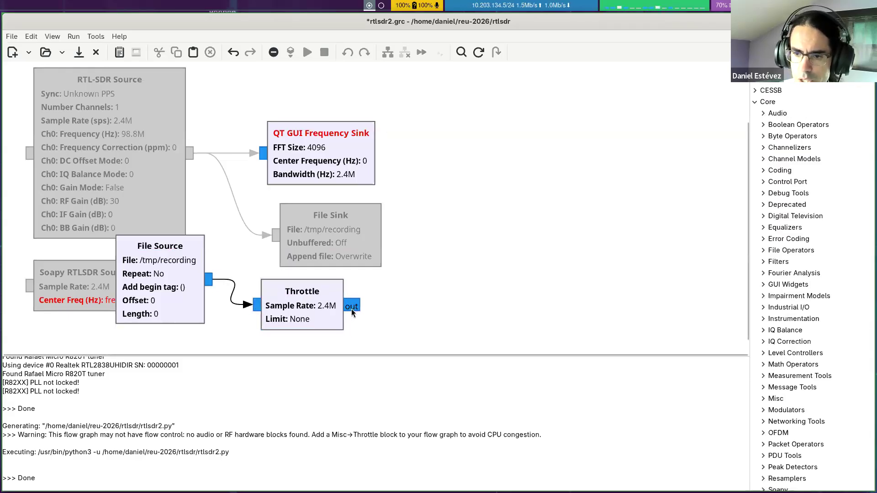
left_click(263, 153)
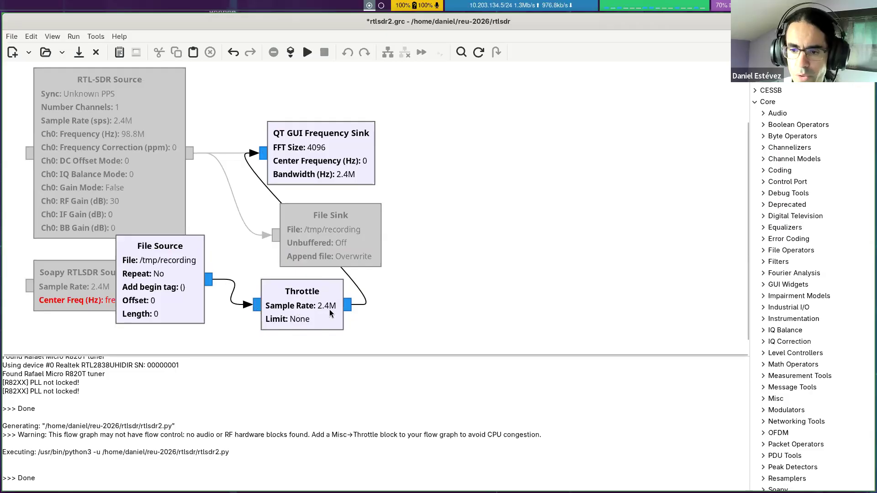
Step: Generate and run the throttled flowgraph to view the recording's spectrum, and close the spectrum window
left_click(290, 52)
left_click(308, 52)
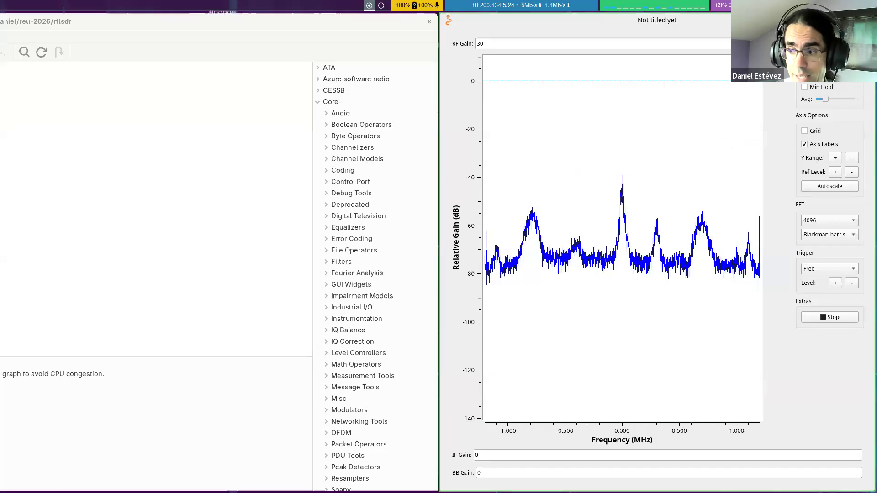
left_click(866, 20)
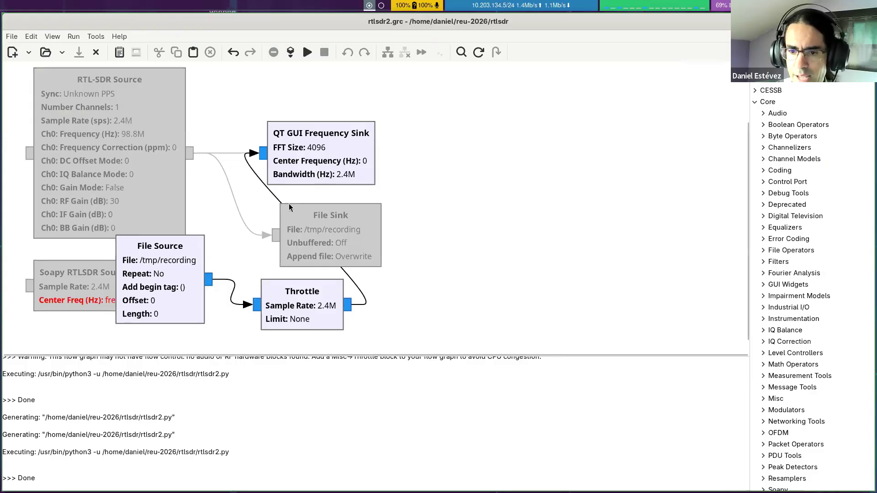
Step: Set the File Source's Repeat option to Yes and run the flowgraph to view the looping playback, closing its window when finished
double_click(167, 278)
left_click(404, 227)
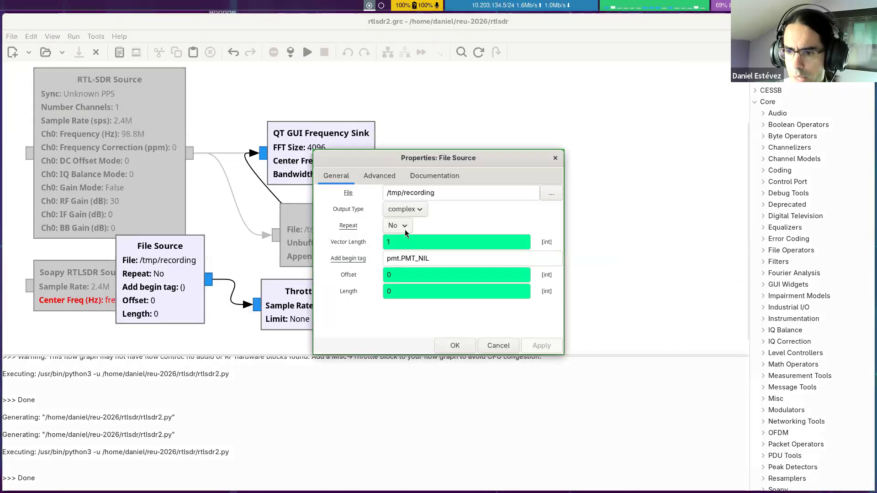
left_click(402, 212)
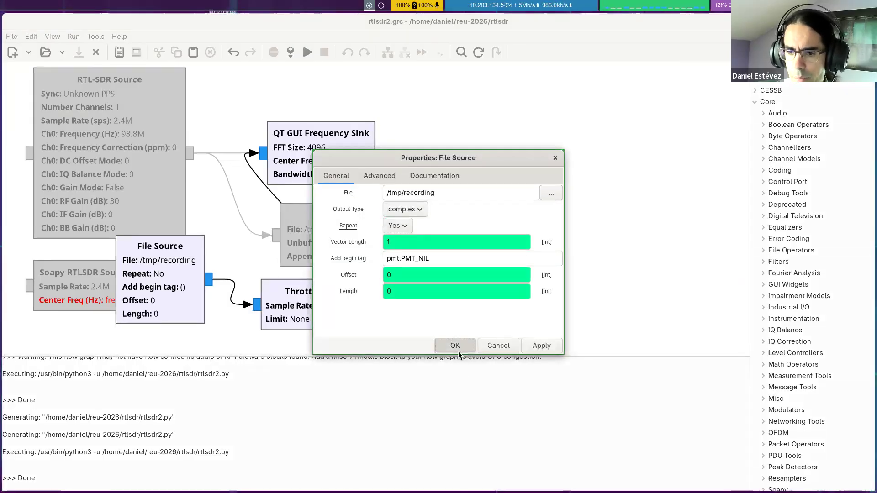
left_click(458, 350)
left_click(307, 52)
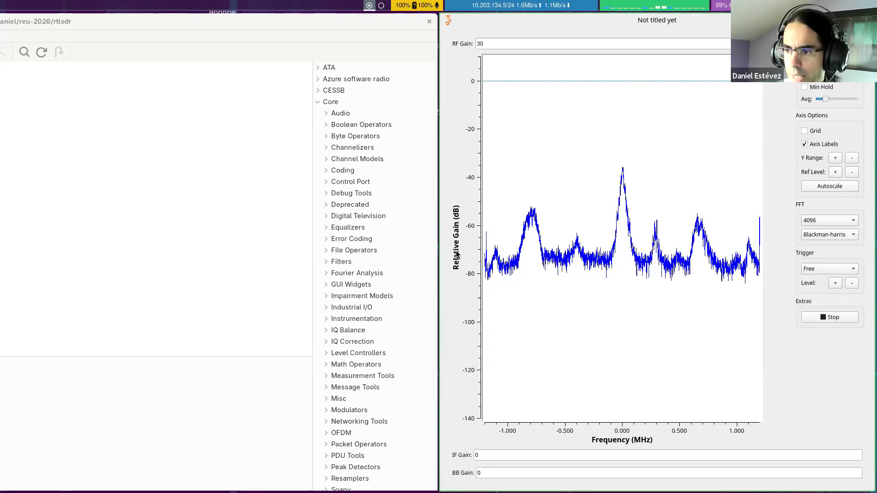
key("super+q")
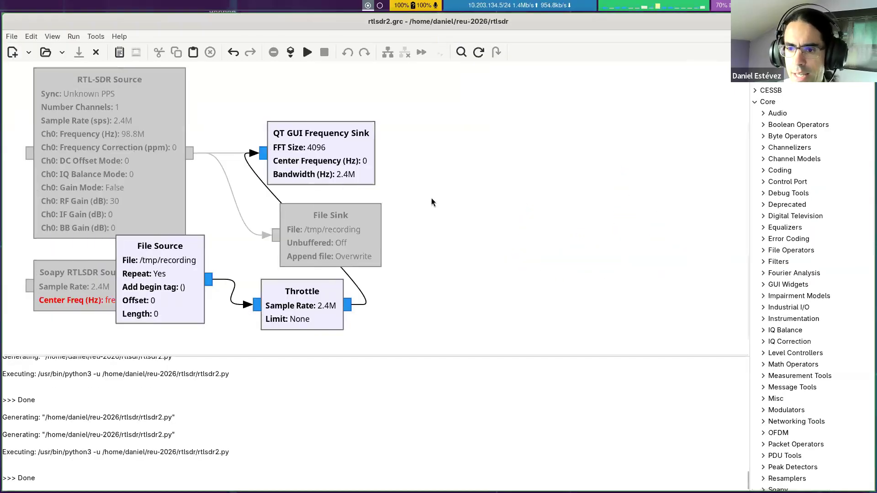
Step: Switch to Firefox, look through the reu-2026 GitHub repository page, and return to GNU Radio Companion
key("super+Left")
key("super+Left")
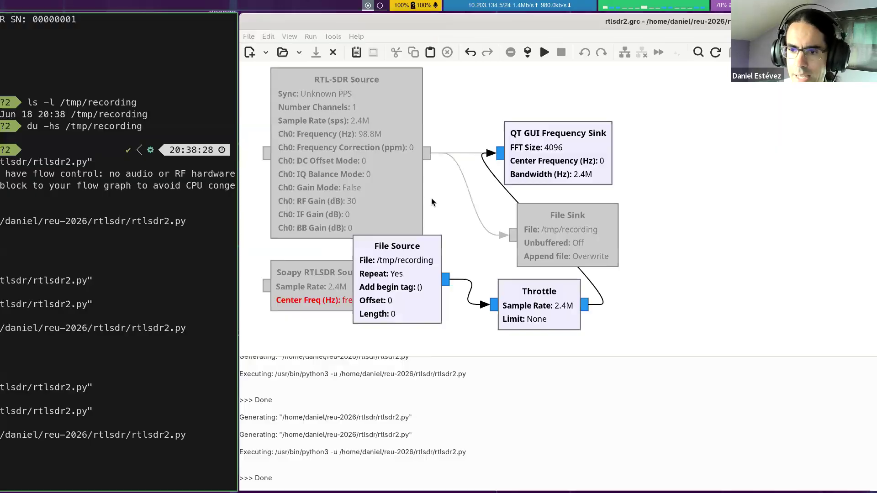
left_click(68, 41)
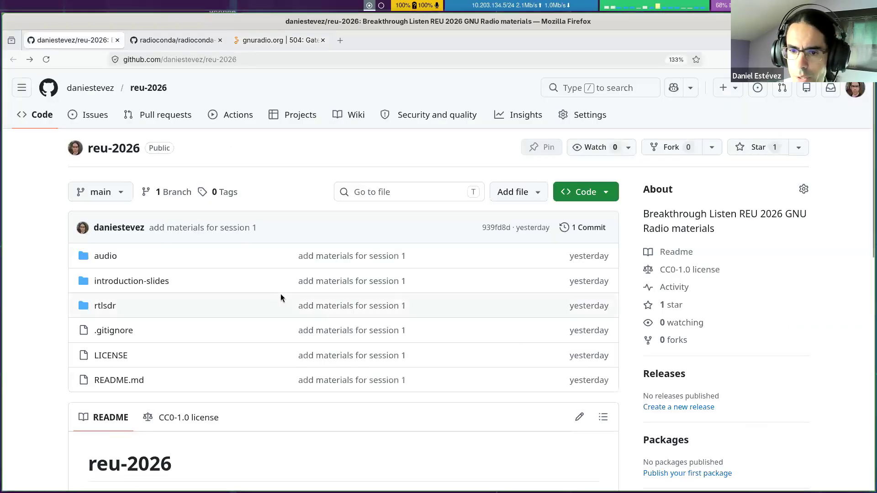
key("ctrl+plus")
key("ctrl+plus")
key("ctrl+plus")
key("ctrl+plus")
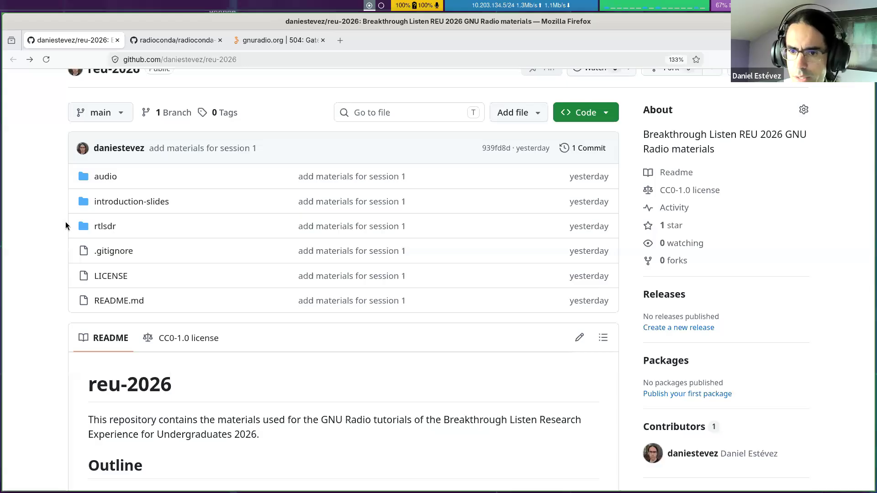
key("super+Right")
key("super+Right")
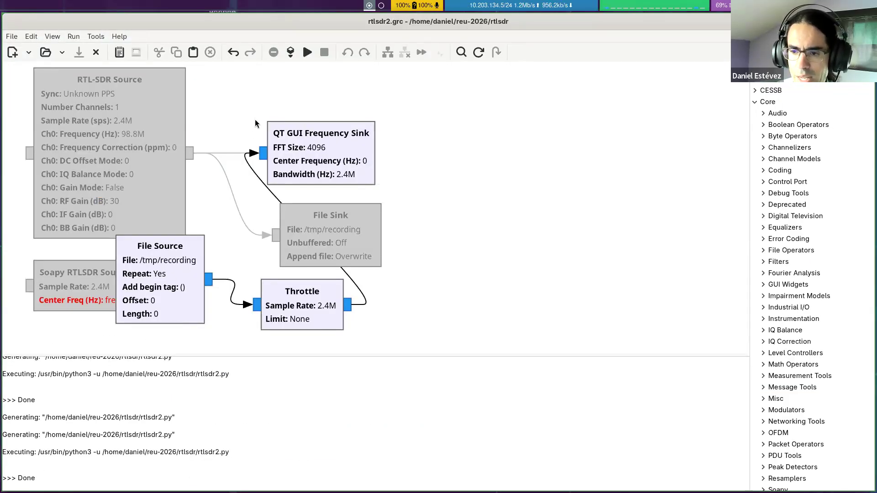
key("ctrl+o")
key("Escape")
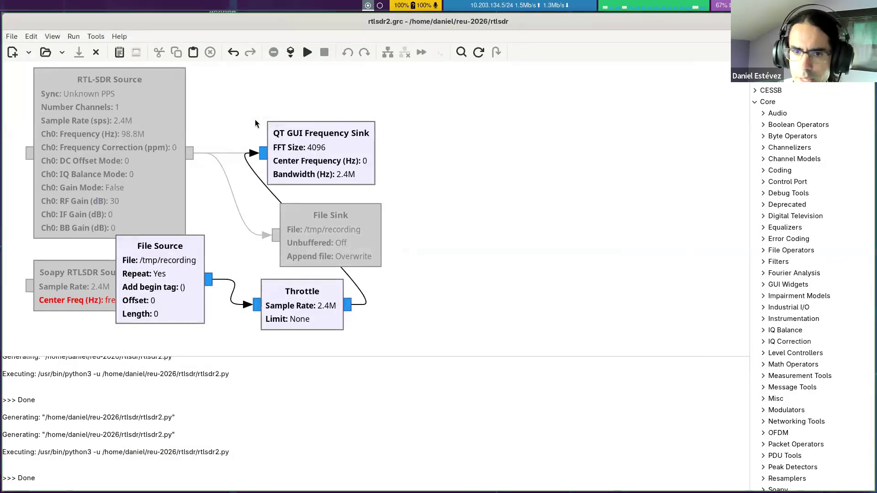
left_click(13, 40)
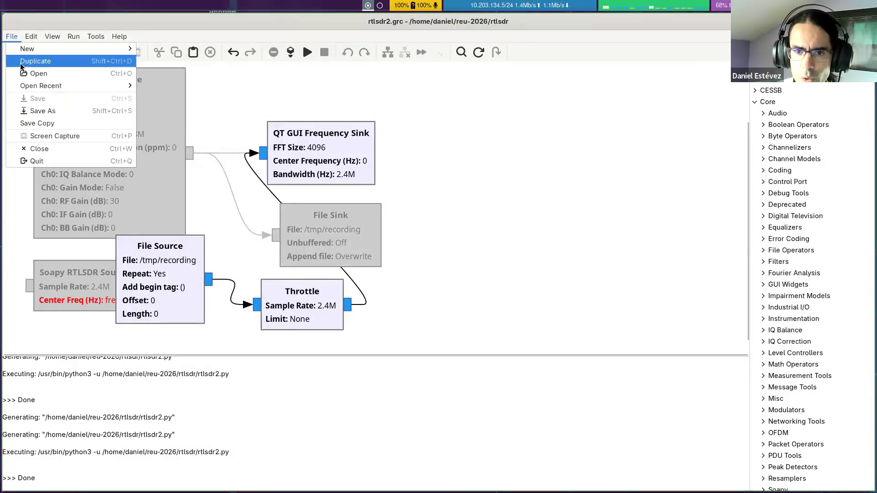
mouse_move(57, 52)
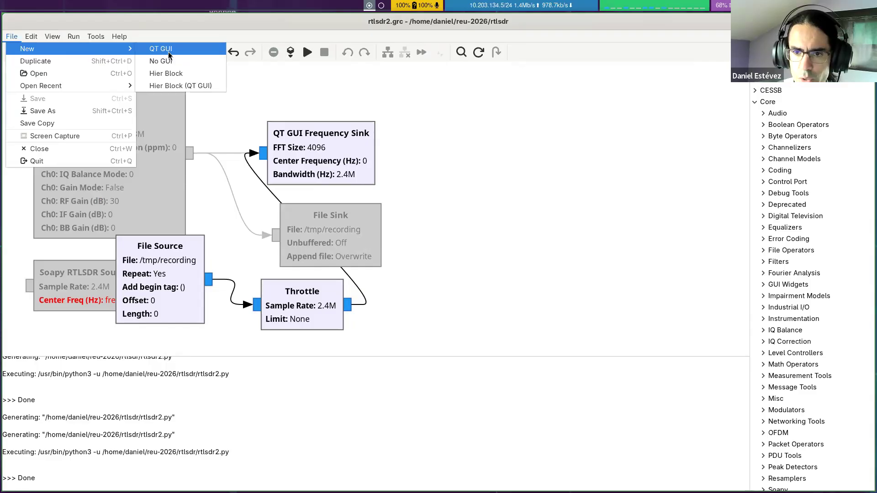
left_click(177, 35)
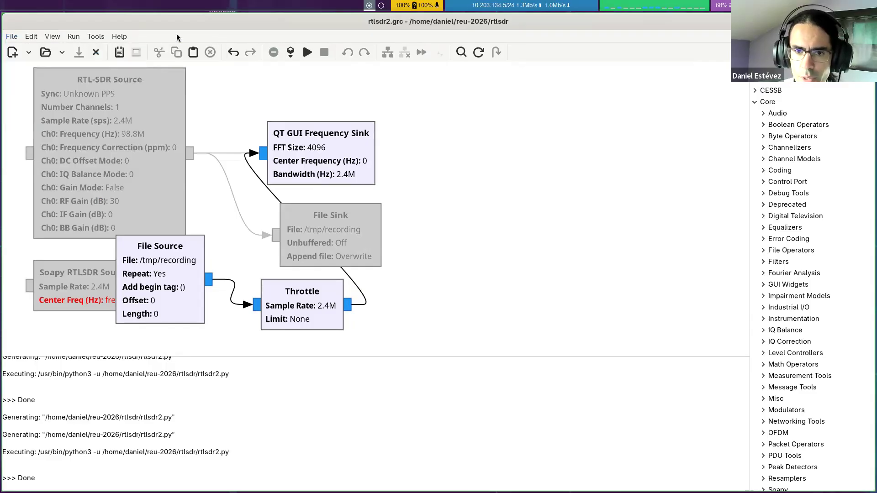
Step: Create a new flowgraph and set its Options ID to audio2
left_click(13, 53)
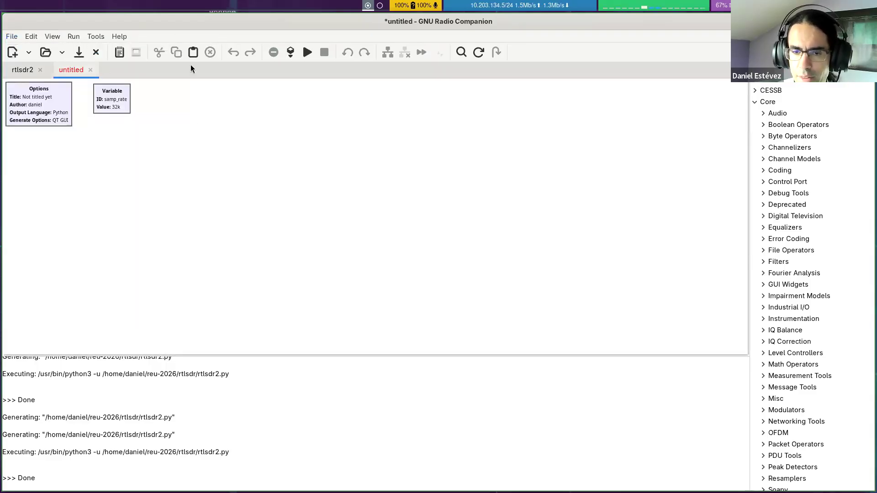
scroll(150, 144, "up", 3, "ctrl")
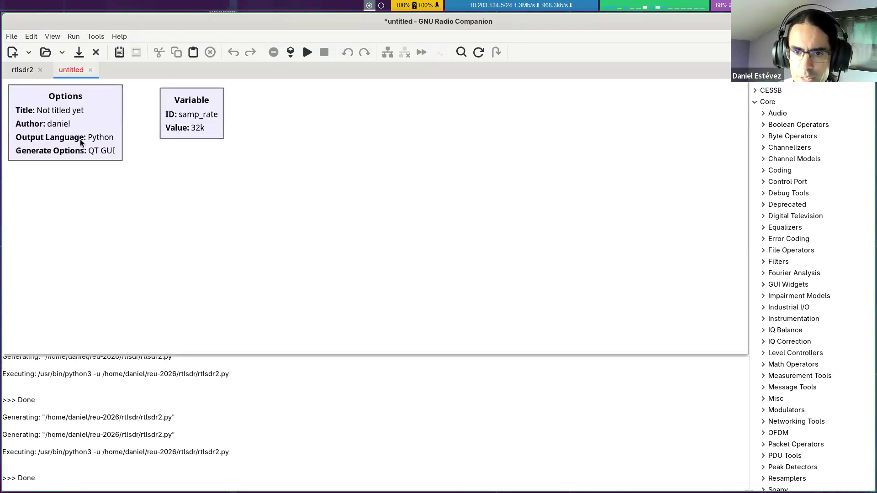
double_click(106, 119)
type("audio2")
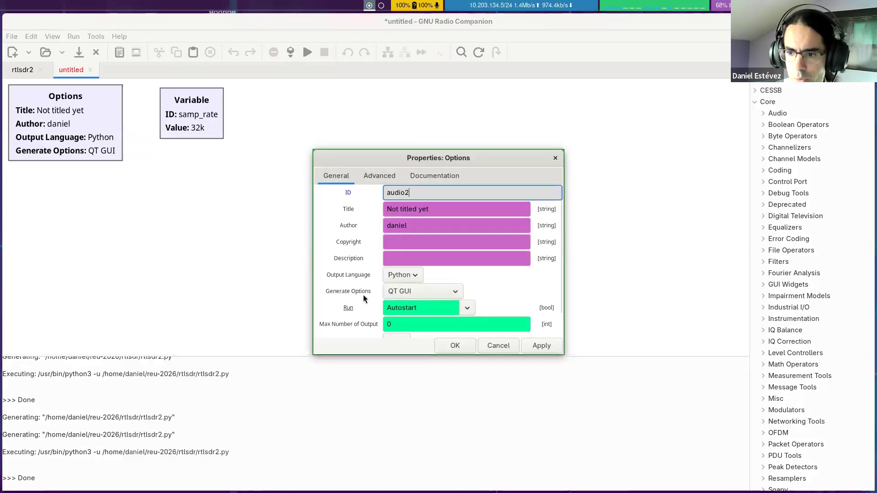
left_click(452, 346)
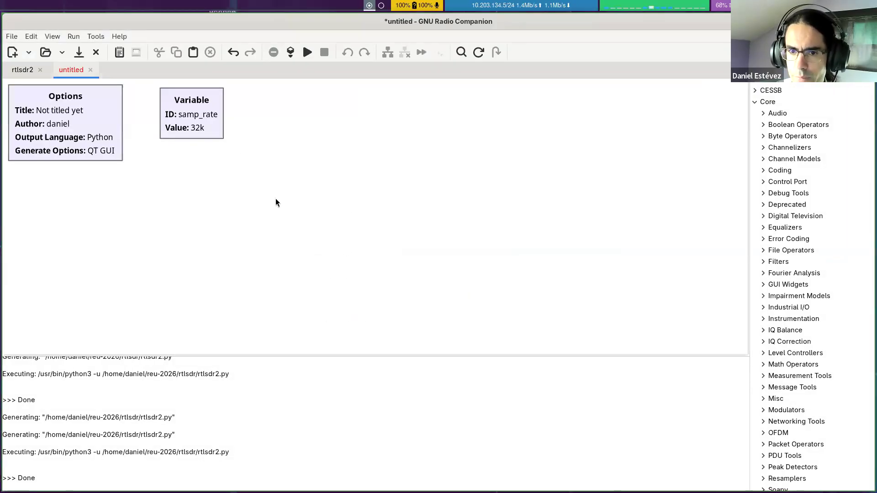
Step: Save the new flowgraph as audio2.grc in the rtlsdr folder
key("ctrl+s")
type("audio")
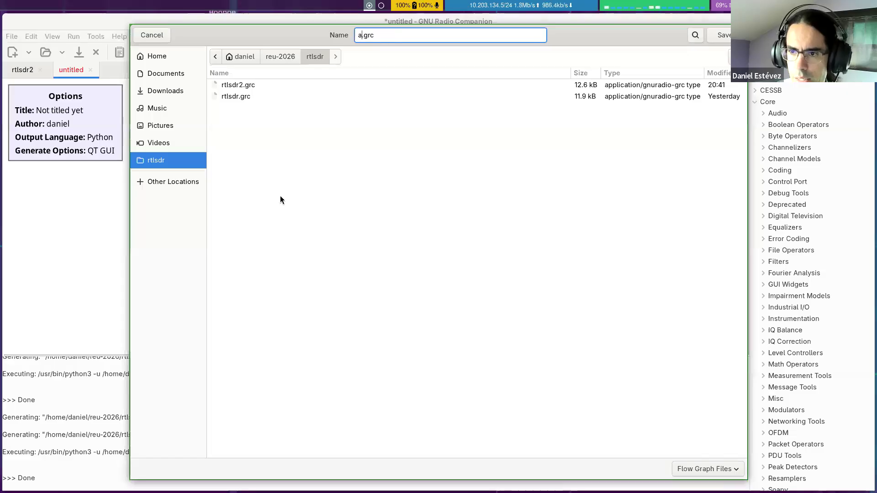
type("2")
key("Return")
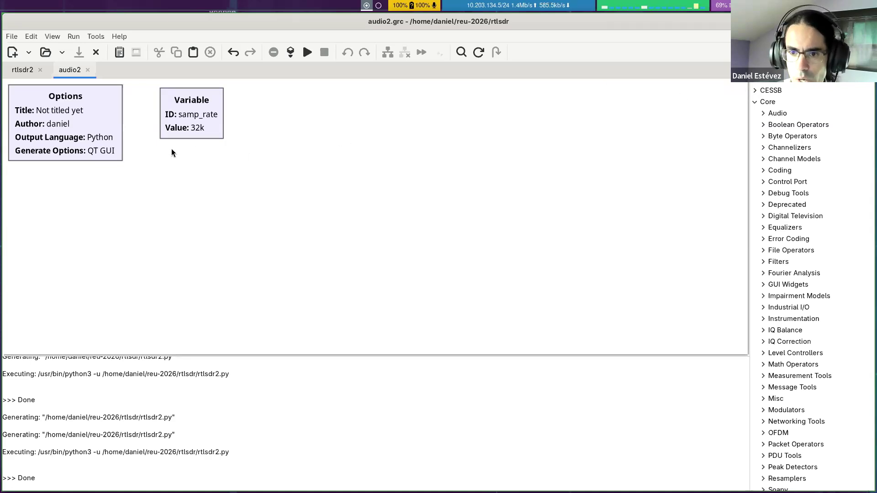
Step: Add an Audio Source and an Audio Sink from the Core Audio blocks, and disable the Audio Sink
left_click(780, 106)
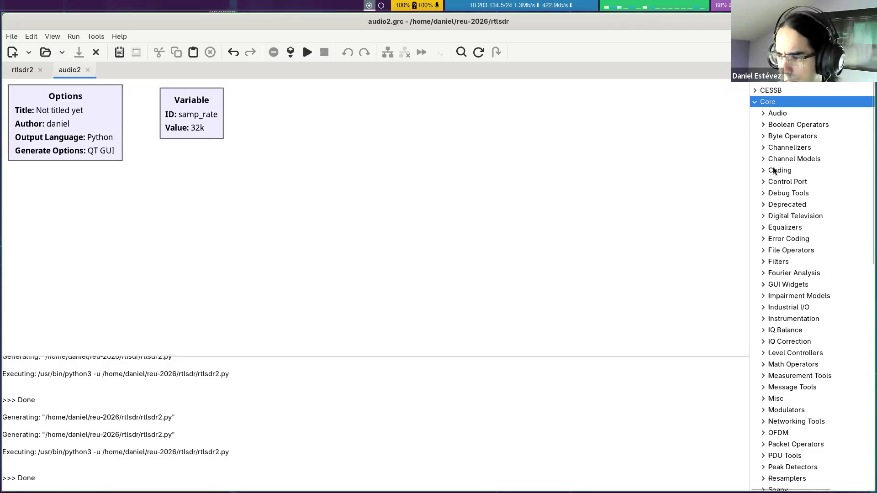
scroll(762, 131, "down", 3)
scroll(762, 131, "up", 3)
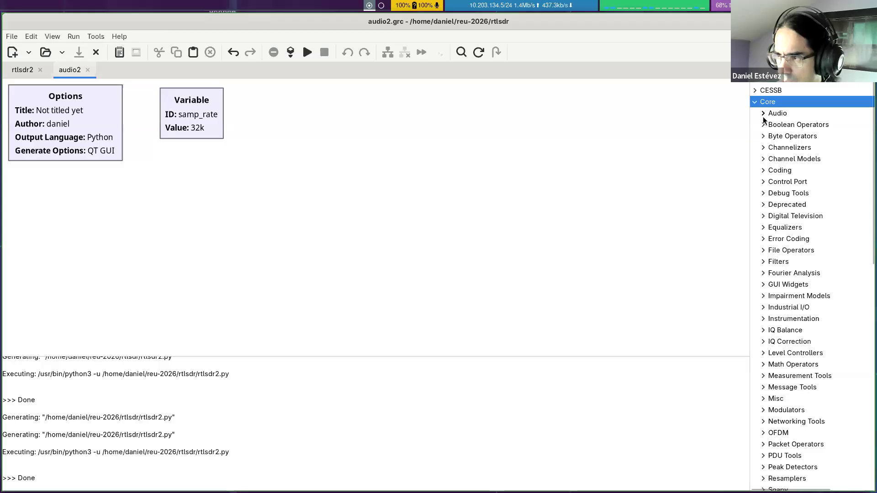
left_click(763, 114)
mouse_move(790, 148)
left_click_drag(792, 152, 77, 200)
left_click_drag(800, 141, 362, 193)
left_click_drag(102, 227, 51, 220)
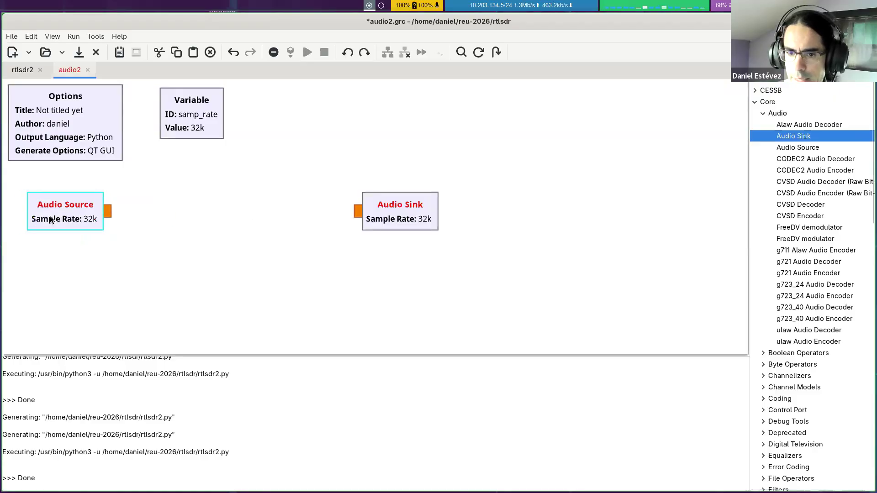
left_click(396, 208)
key("d")
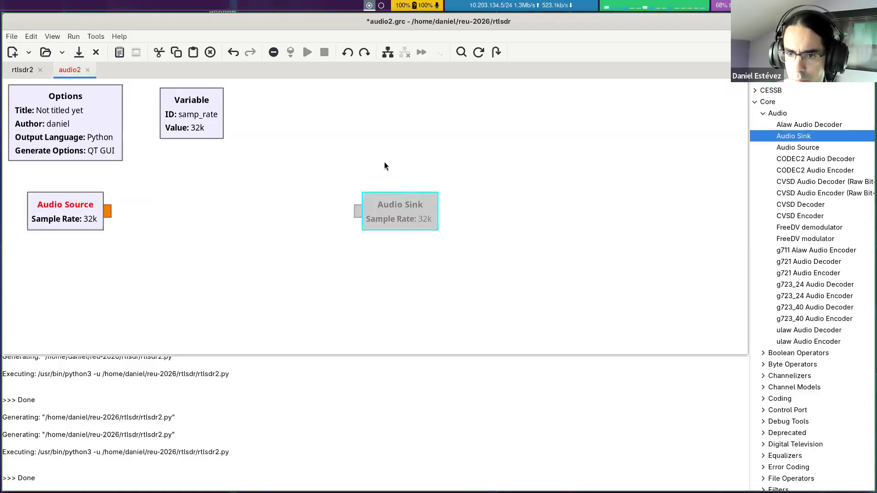
Step: Set the samp_rate variable to 48000 and save the flowgraph
left_click(210, 132)
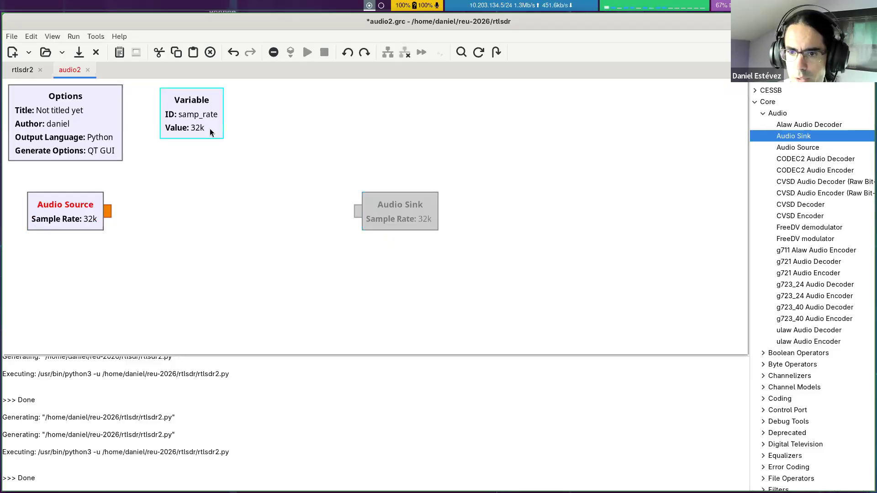
double_click(210, 130)
left_click(394, 208)
key("BackSpace")
key("BackSpace")
type("4")
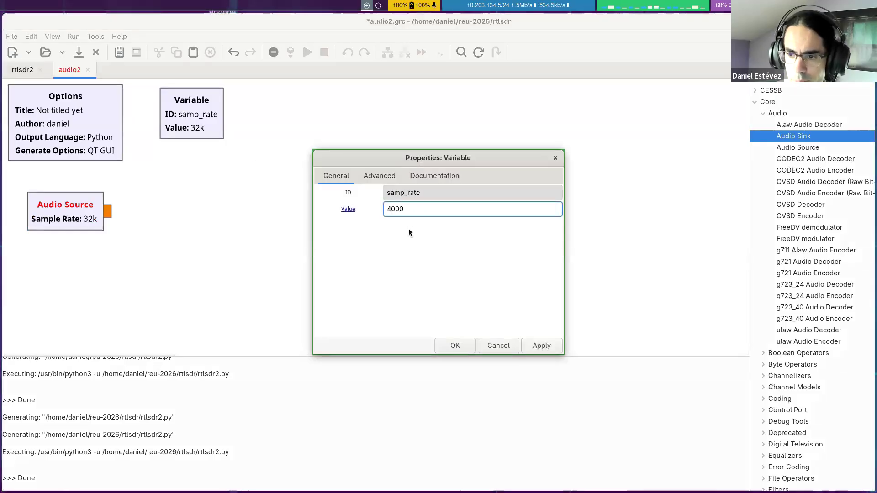
type("8")
key("Return")
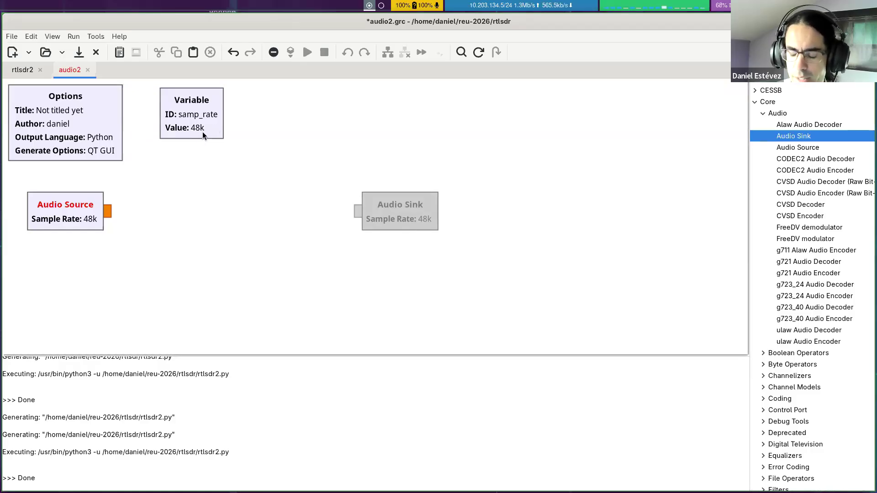
key("ctrl+s")
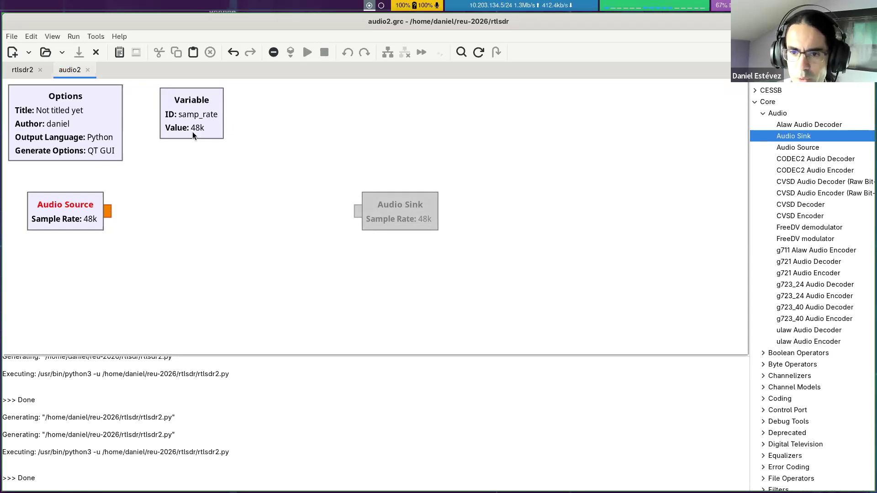
Step: Add a QT GUI Frequency Sink between the audio blocks and connect the Audio Source output to it
mouse_move(75, 221)
left_mouse_down()
mouse_move(66, 224)
mouse_move(72, 210)
left_mouse_up()
left_click(135, 188)
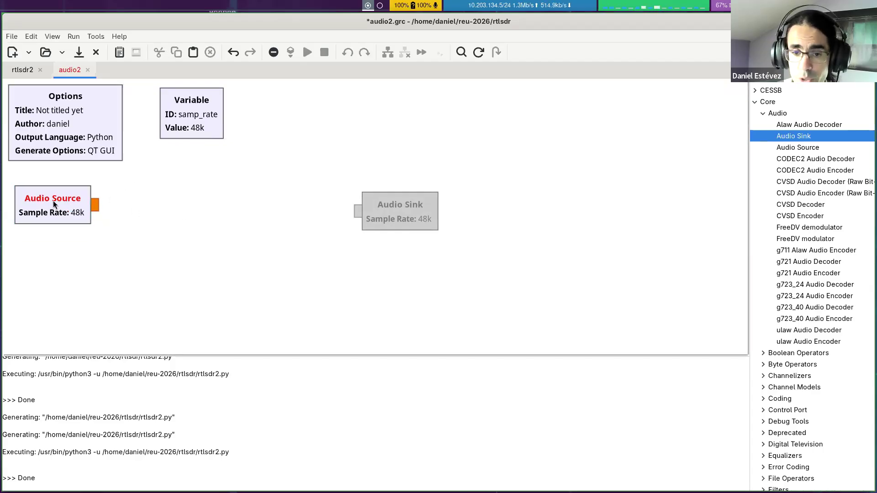
left_click(793, 127)
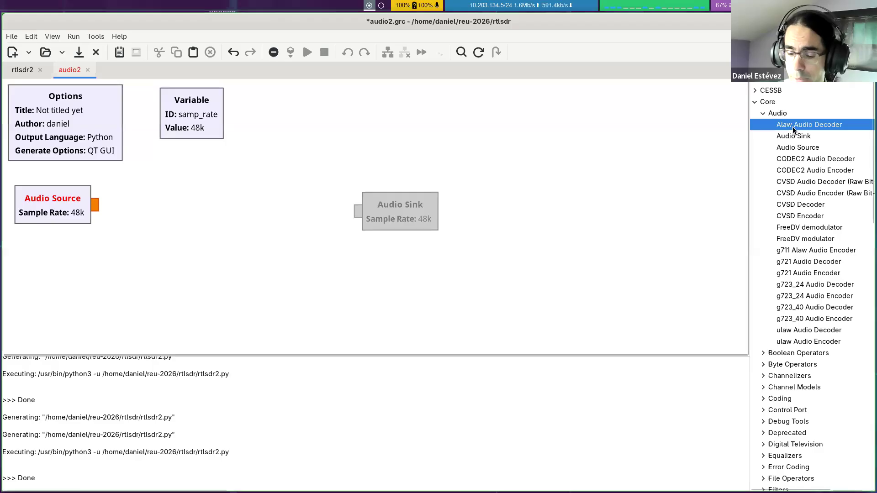
key("ctrl+f")
type("fre")
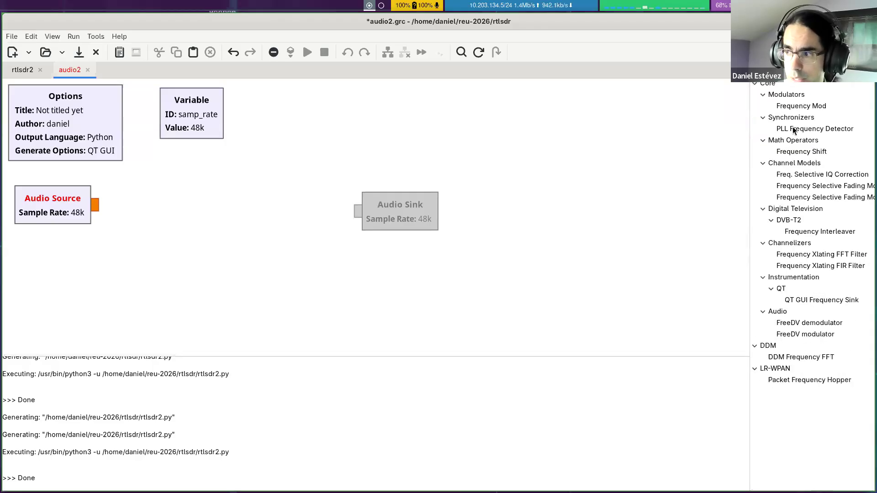
type("qu")
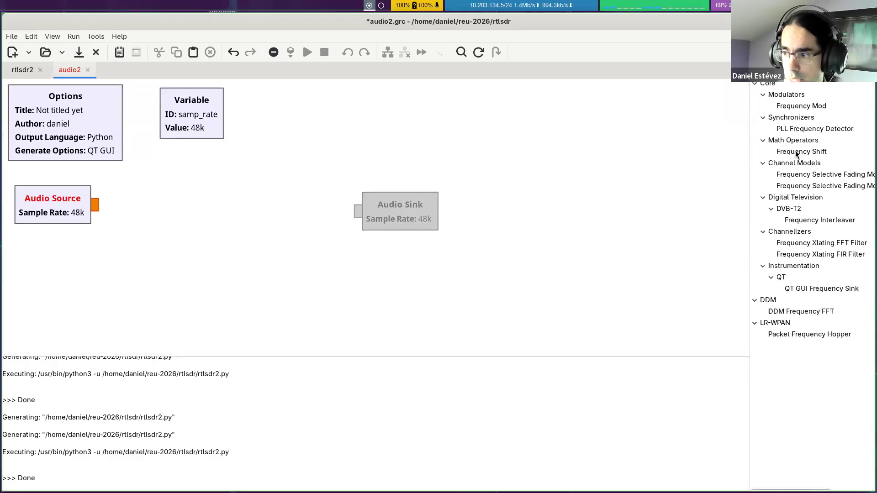
left_click_drag(817, 288, 196, 197)
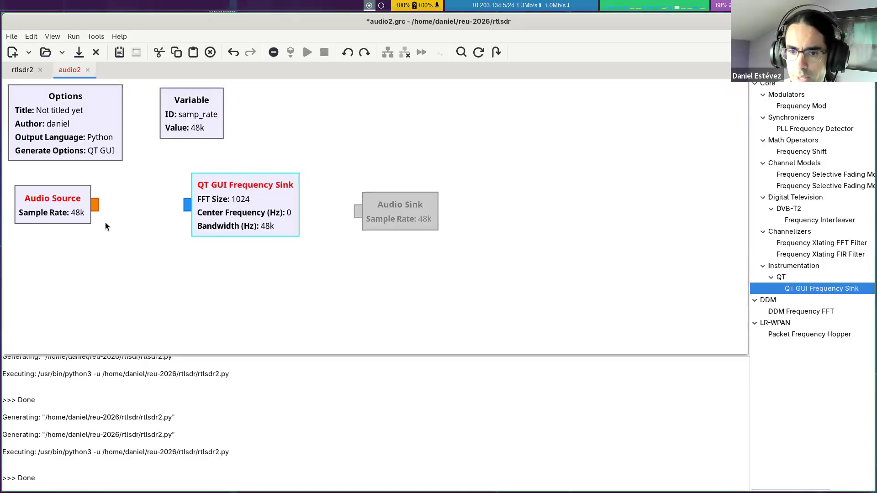
left_click_drag(96, 206, 186, 207)
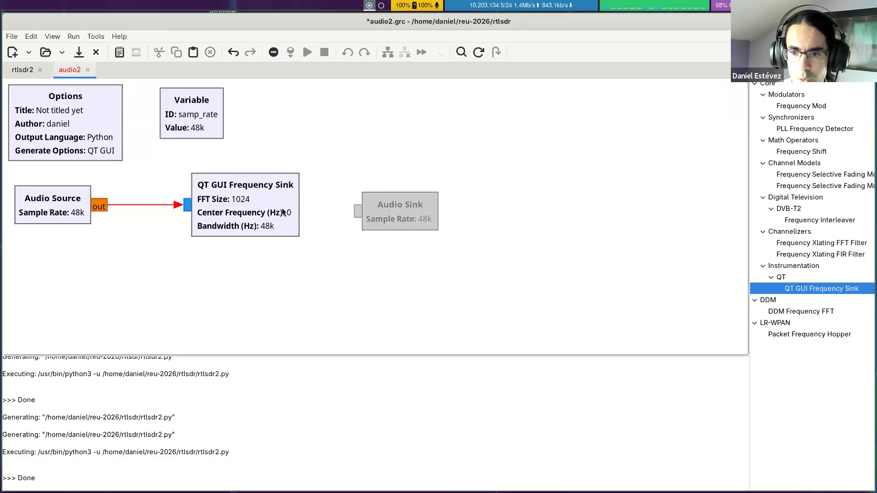
left_click(185, 210)
Step: Configure the QT GUI Frequency Sink with Type Float, Spectrum Width Half and FFT Size 4096
double_click(275, 204)
left_click(443, 195)
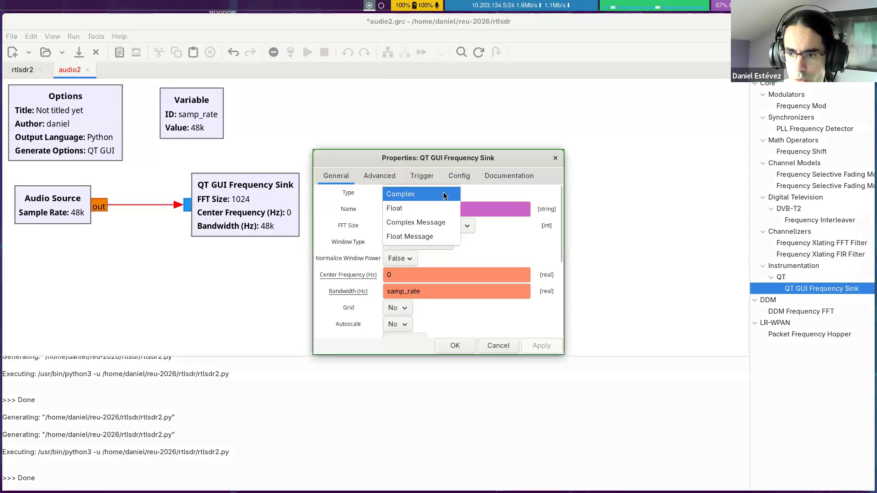
left_click(420, 209)
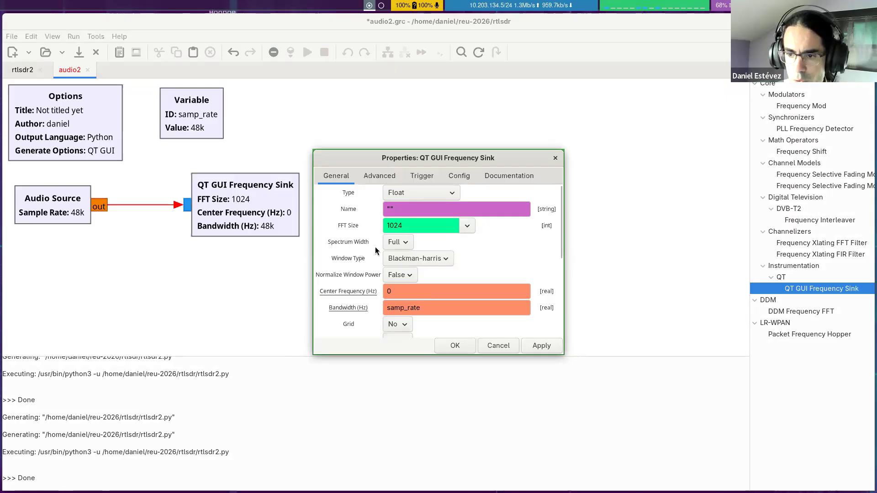
left_click(394, 246)
left_click(407, 251)
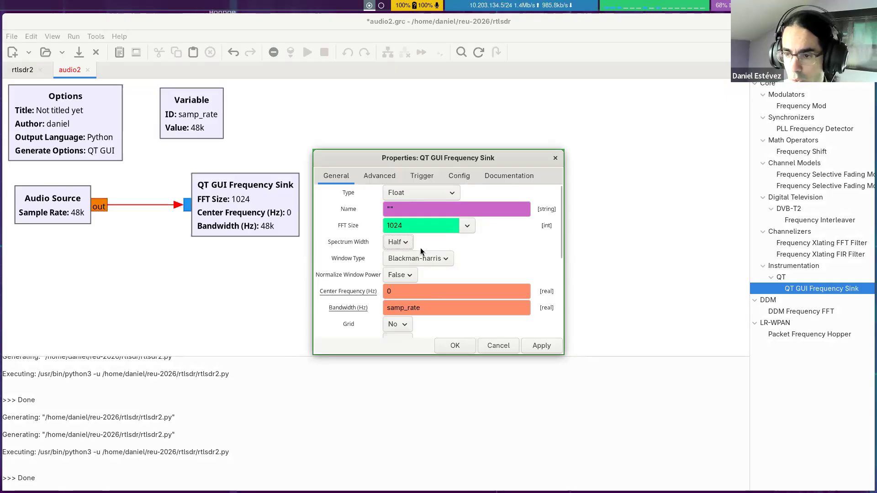
left_click(467, 226)
left_click(405, 343)
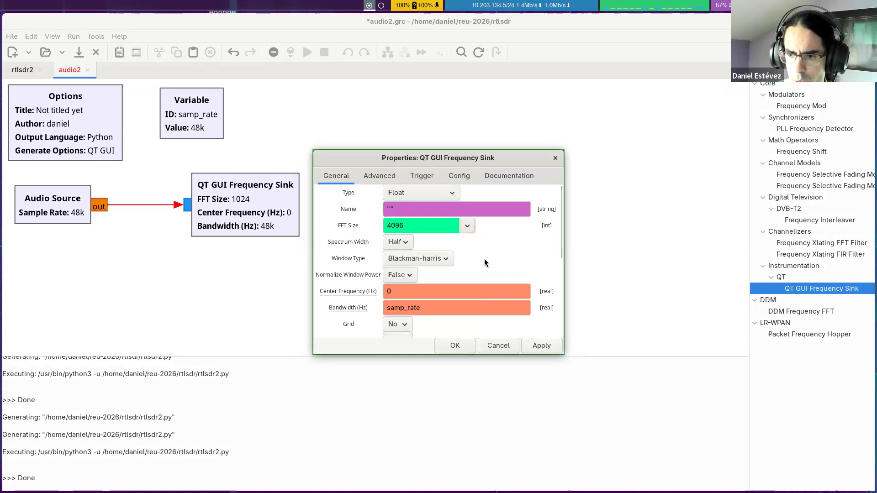
scroll(500, 251, "down", 5)
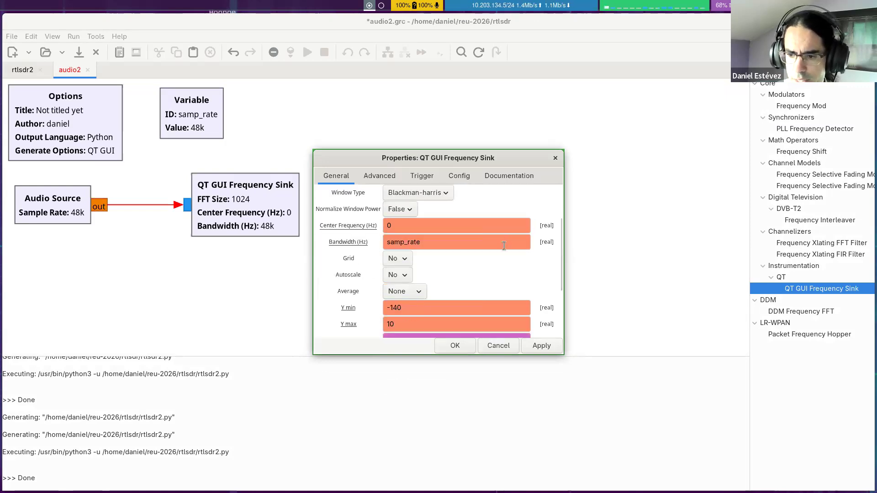
scroll(507, 237, "up", 5)
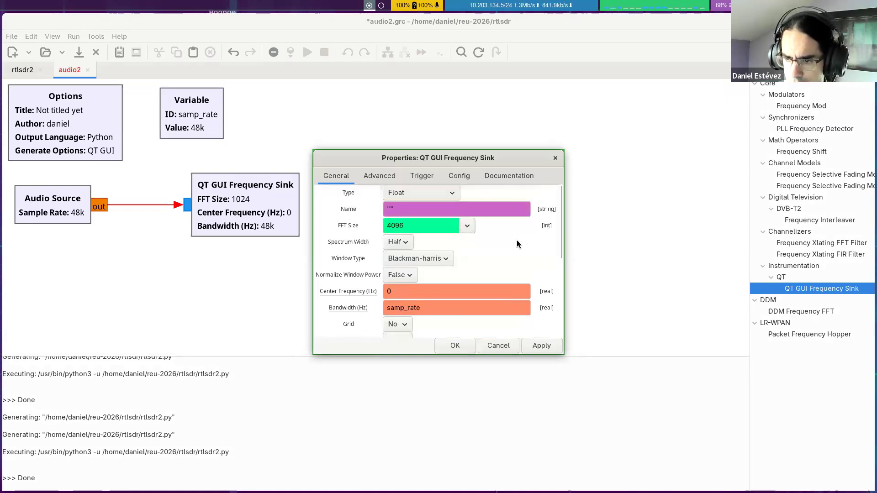
left_click(451, 346)
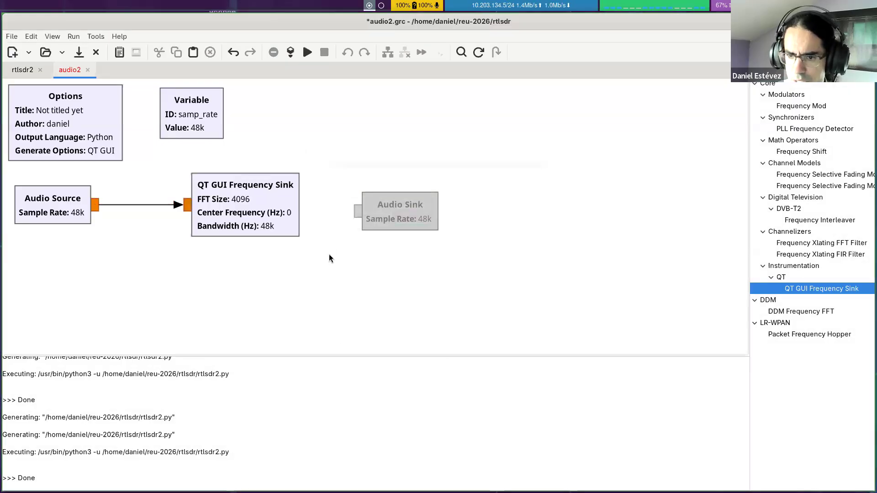
Step: Generate and run the flowgraph, view the microphone spectrum enlarged with FFT averaging applied, and close the spectrum window
left_click(290, 52)
left_click(308, 52)
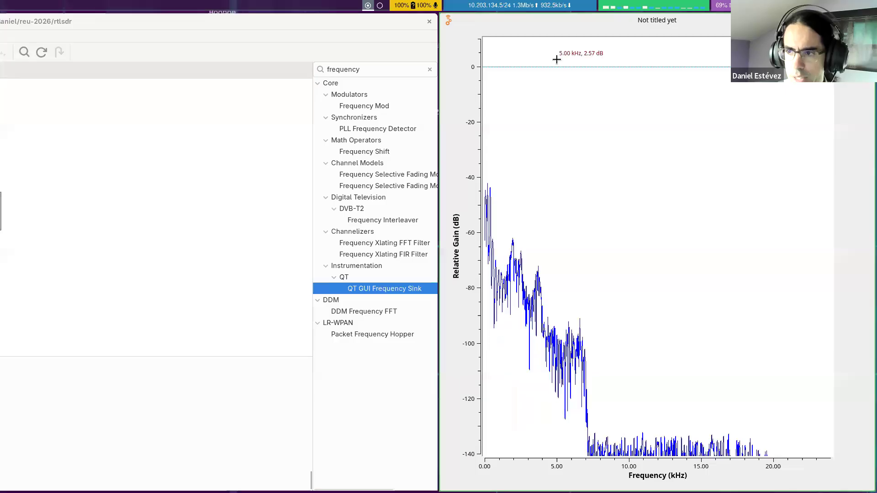
double_click(563, 25)
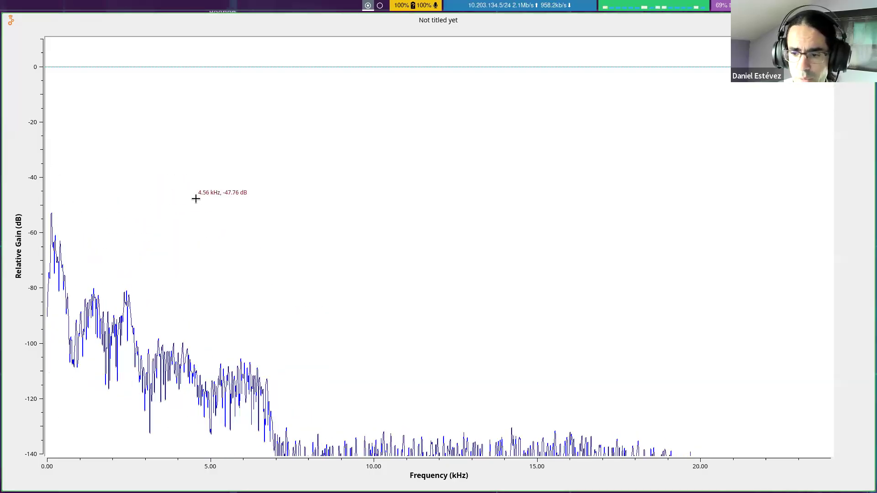
right_click(312, 243)
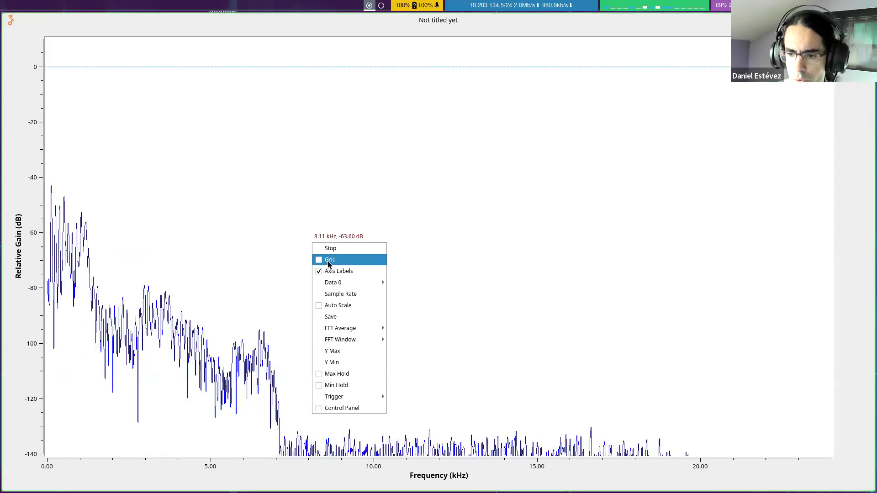
mouse_move(352, 329)
left_click(411, 351)
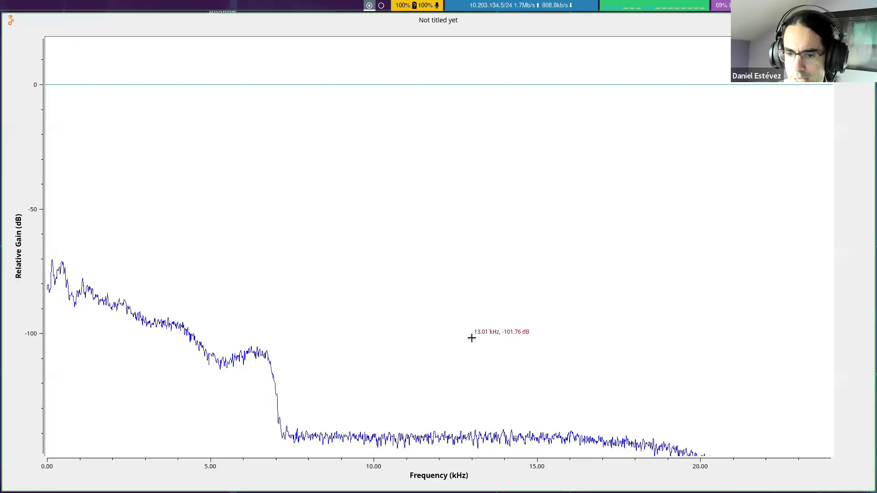
key("super+q")
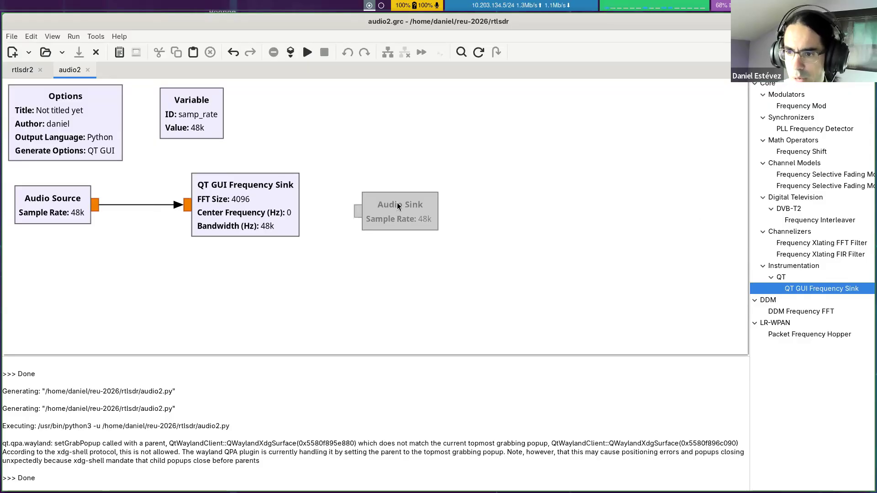
Step: Search the block library for "signal source" and place a Signal Source below the Audio Source
left_click(832, 152)
key("Escape")
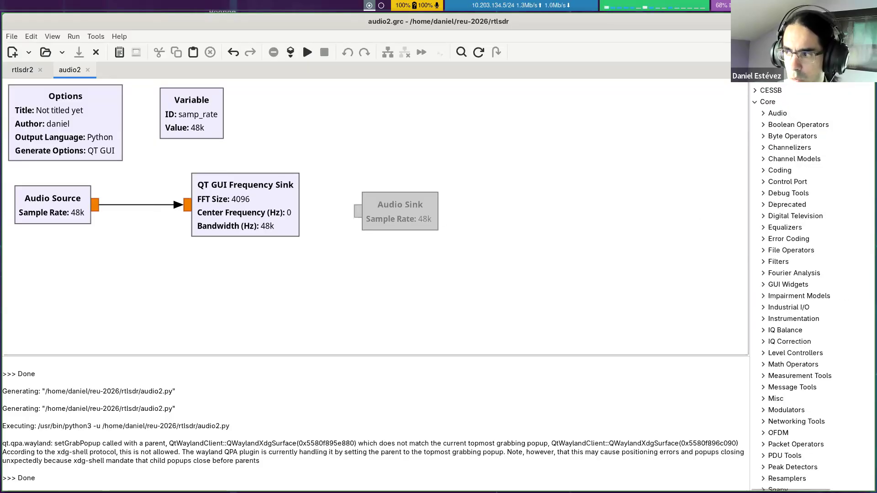
key("ctrl+f")
type("signal")
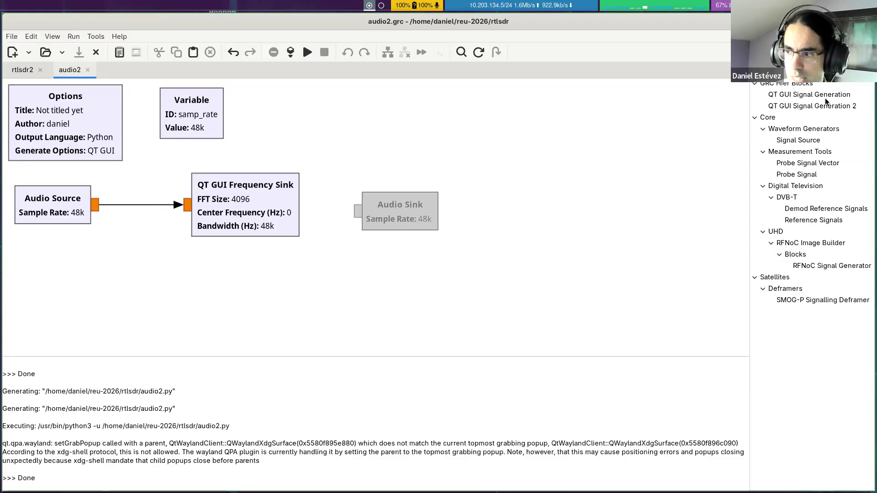
type(" source")
left_click_drag(792, 106, 53, 274)
left_click_drag(110, 322, 78, 303)
scroll(301, 292, "down", 2)
scroll(302, 294, "down", 1)
left_click_drag(81, 265, 73, 267)
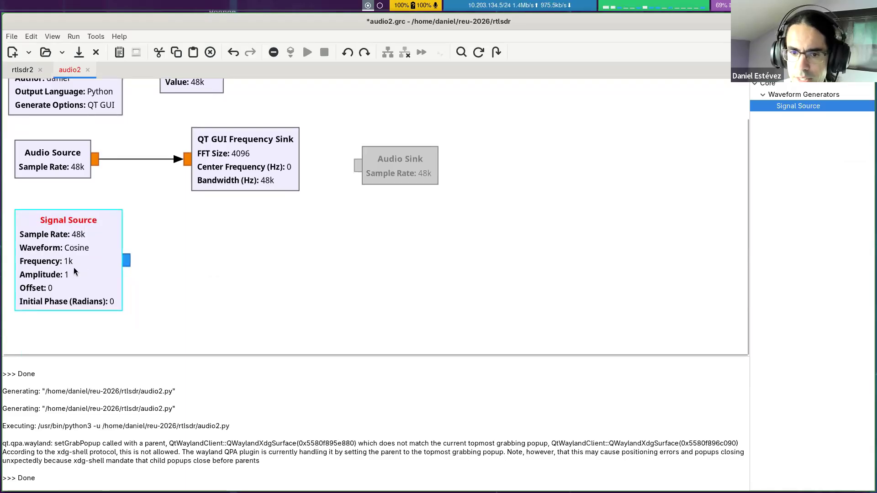
Step: Set the Signal Source's output type to float and select the Cosine waveform
double_click(73, 267)
left_click(396, 193)
left_click(393, 209)
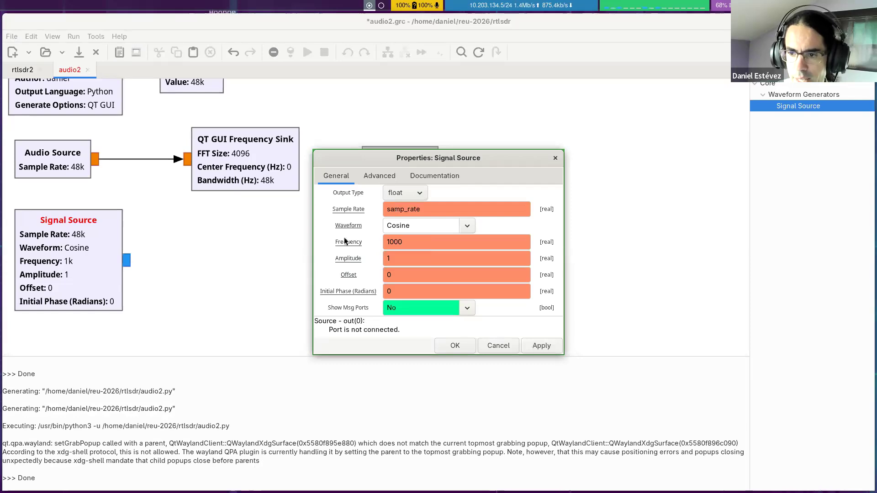
left_click(468, 226)
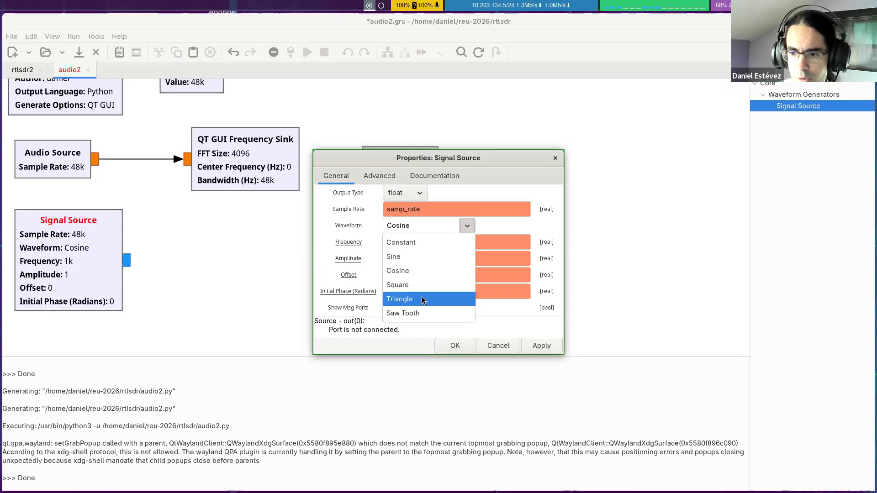
left_click(424, 273)
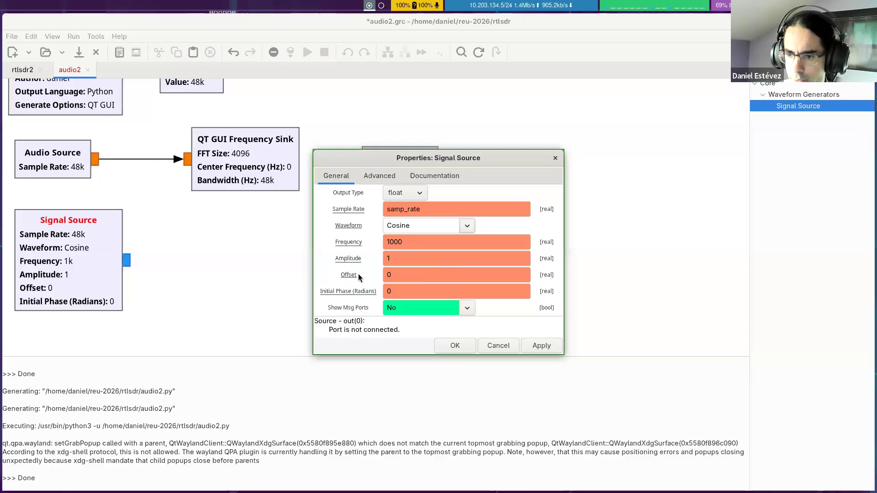
Step: Set the Signal Source's frequency to the variable frequency and its amplitude to the variable amplitude
double_click(410, 244)
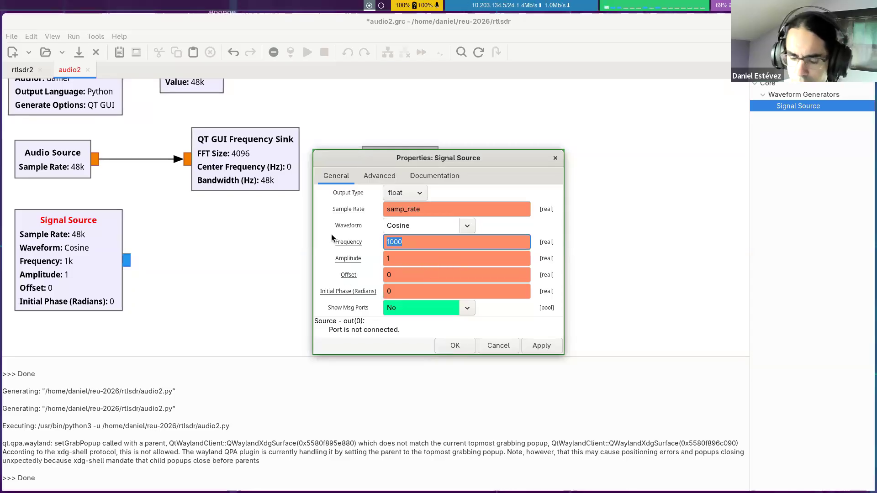
type("frequ")
type("ecy")
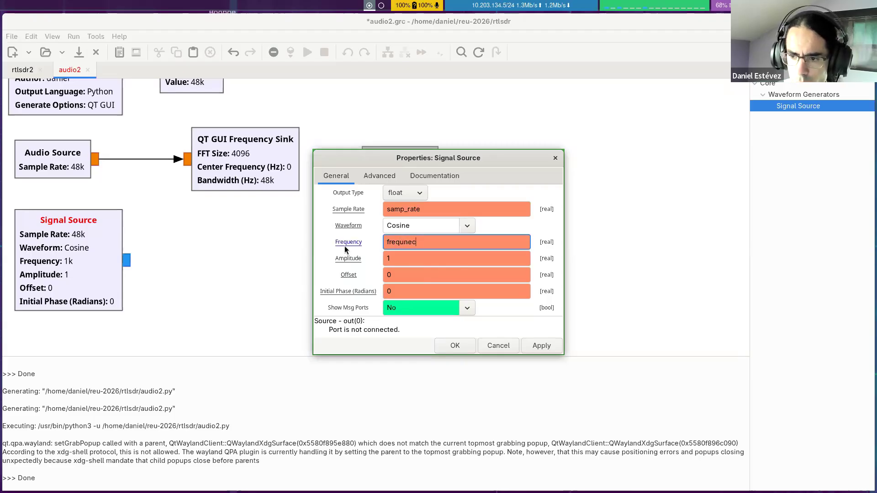
key("BackSpace")
key("BackSpace")
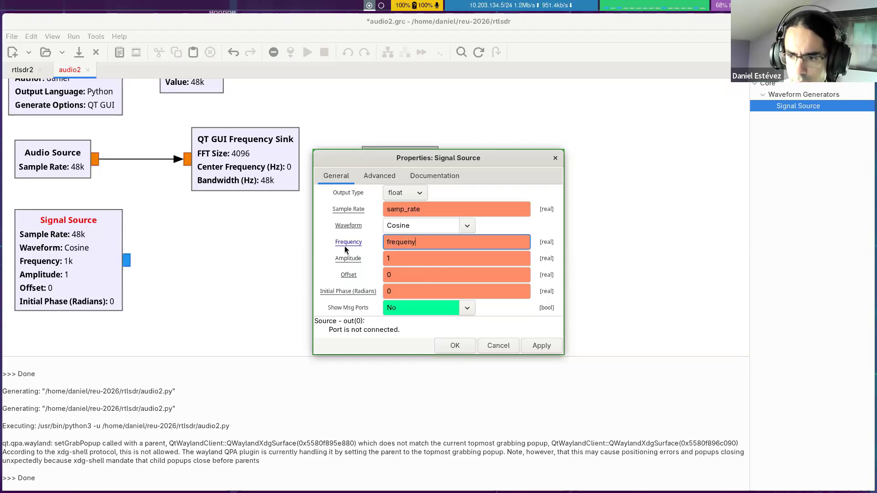
type("ncy")
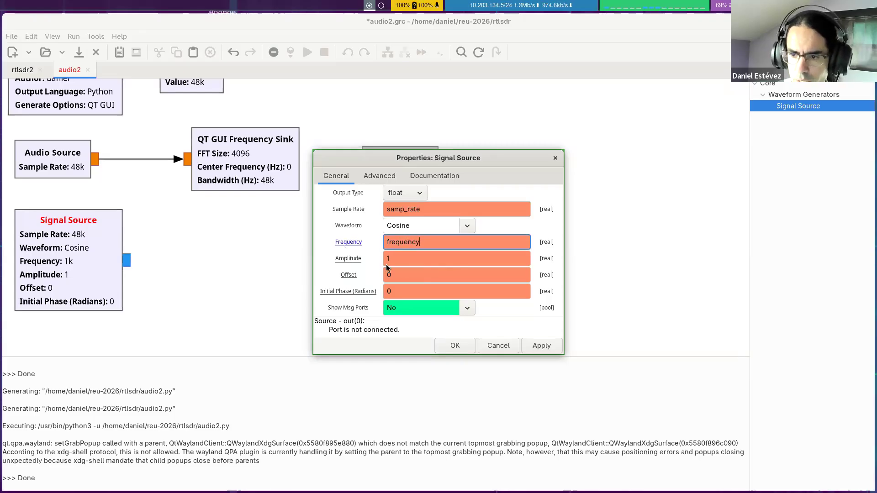
left_click(413, 258)
key("BackSpace")
type("amplitude")
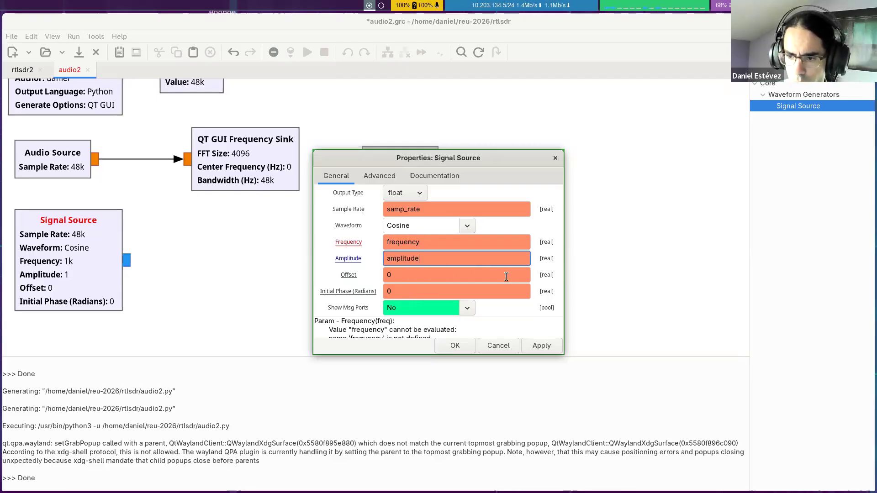
left_click(455, 347)
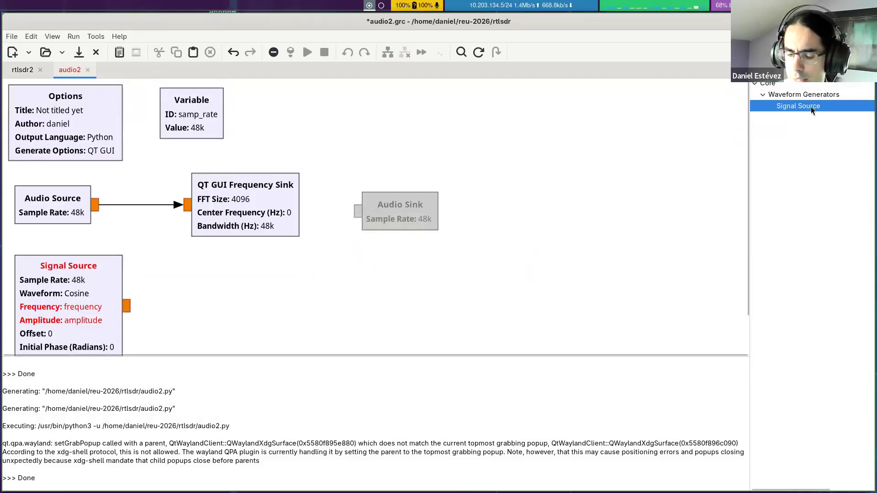
Step: Place a QT GUI Entry beside the samp_rate variable with ID frequency and label amplitude
type("entry")
left_click_drag(810, 117, 283, 98)
double_click(282, 114)
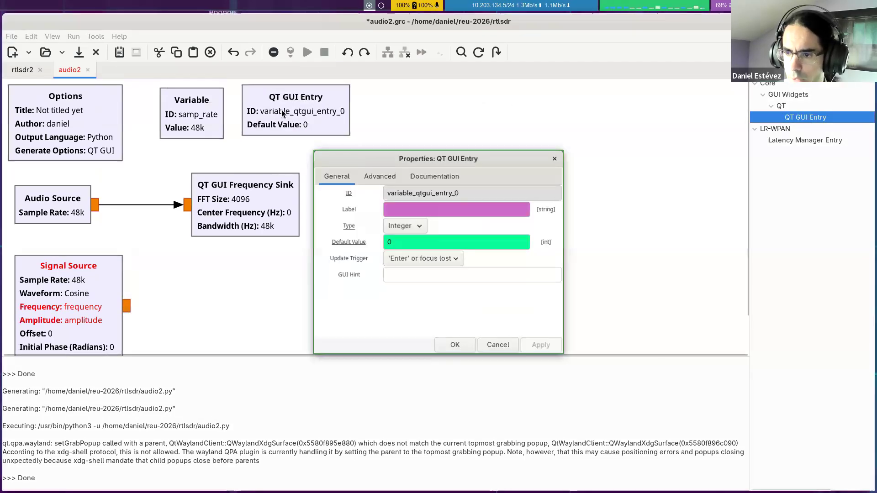
double_click(452, 192)
type("frequency")
key("Tab")
type("amplitude")
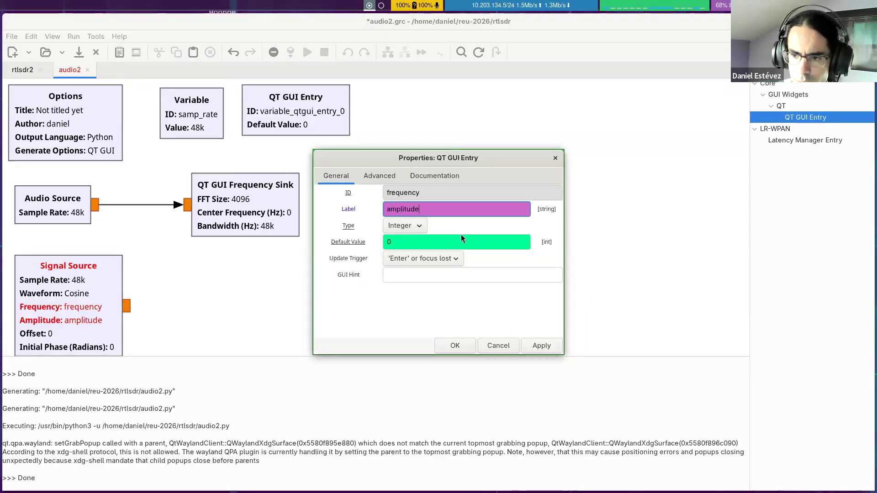
left_click(454, 346)
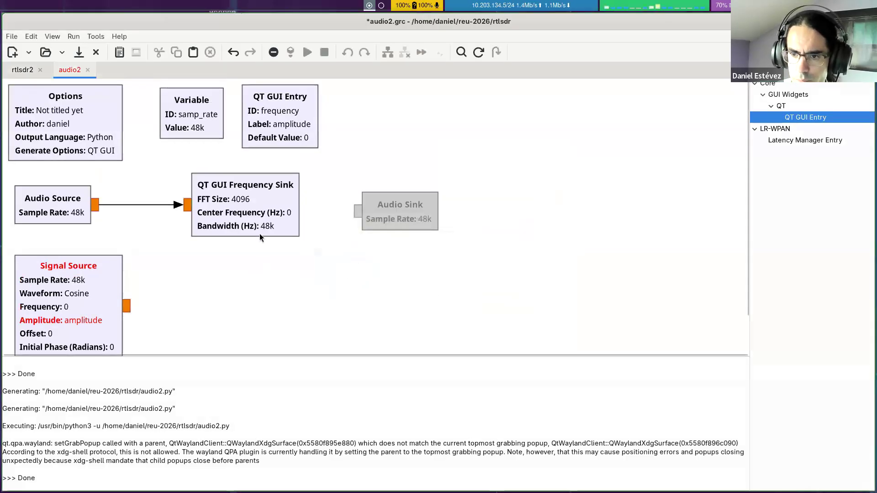
Step: Change the label of the frequency QT GUI Entry to Frequency (Hz)
left_click(274, 127)
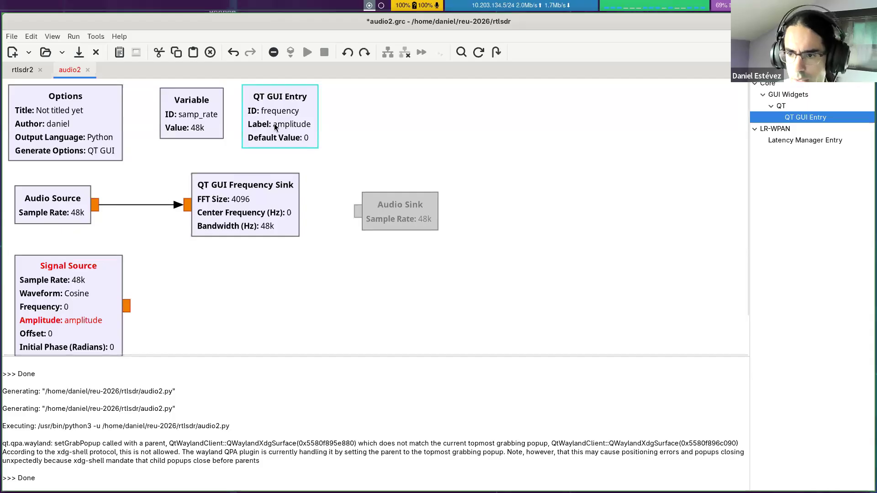
double_click(275, 127)
key("Tab")
type("Frequency (Hz)")
key("Return")
Step: Duplicate the frequency QT GUI Entry and place the copy to the right of the original
left_click(335, 121)
key("ctrl+c")
key("ctrl+v")
left_click_drag(369, 229, 397, 126)
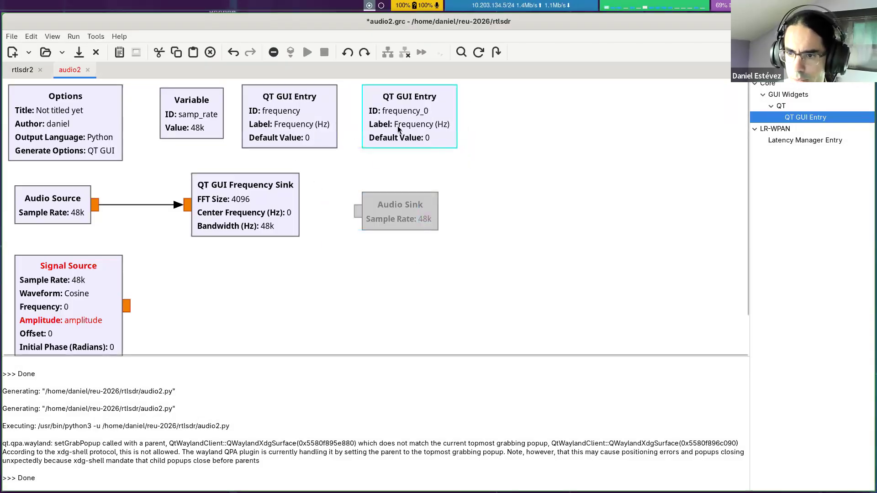
Step: Set the default value of the original frequency entry to 1000
double_click(300, 125)
left_click_drag(395, 242, 362, 236)
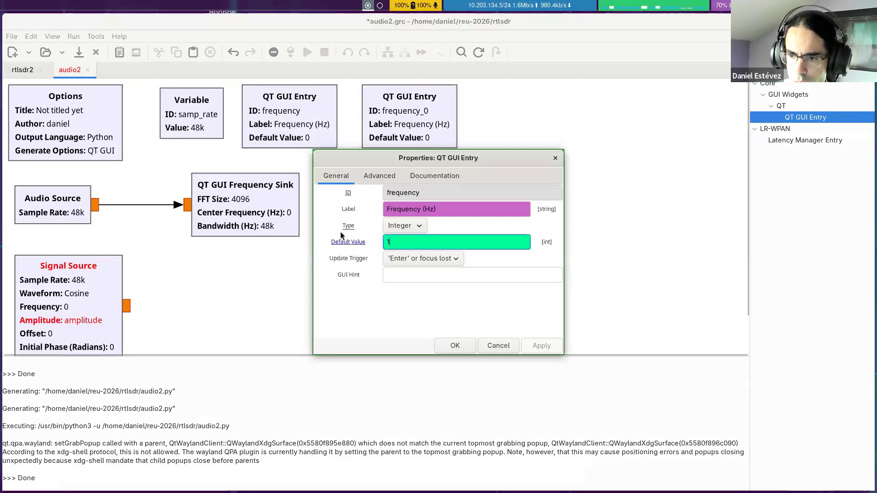
type("1000")
left_click(395, 227)
left_click(401, 221)
left_click(469, 348)
Step: Change the copied QT GUI Entry's ID to amplitude and its label to Amplitude
double_click(403, 100)
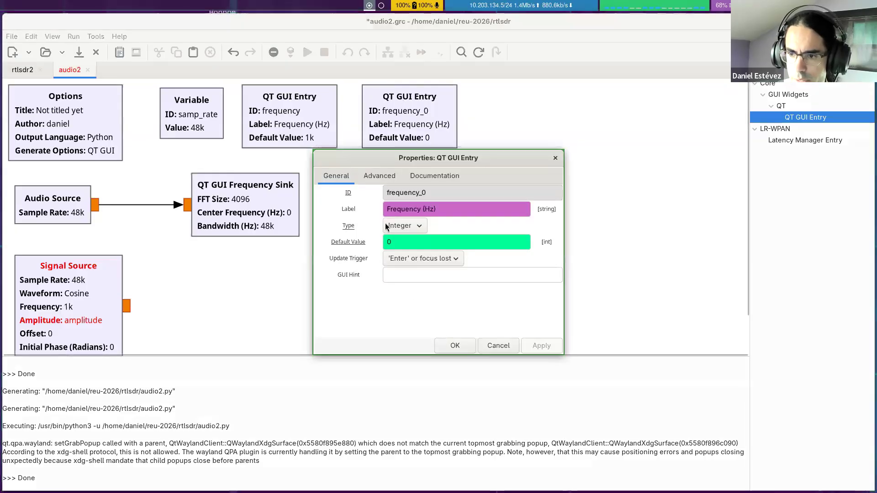
double_click(434, 193)
type("ampoitud")
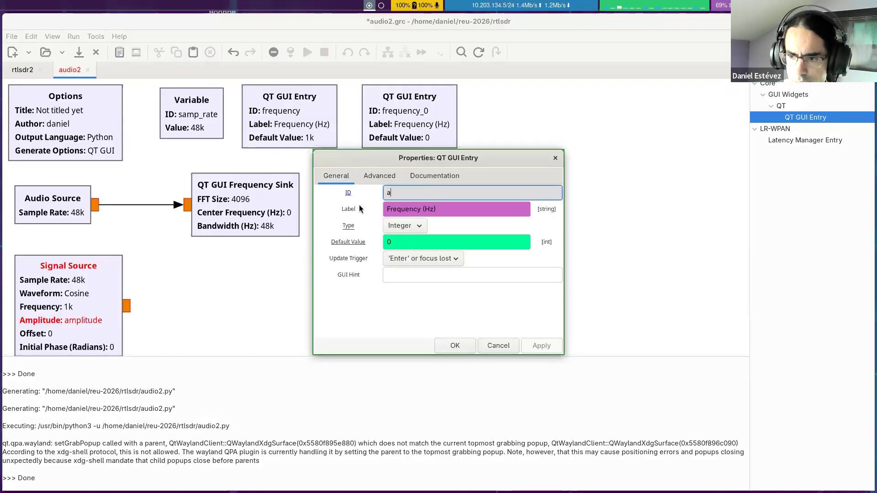
key("BackSpace")
key("BackSpace")
type("litude")
key("Tab")
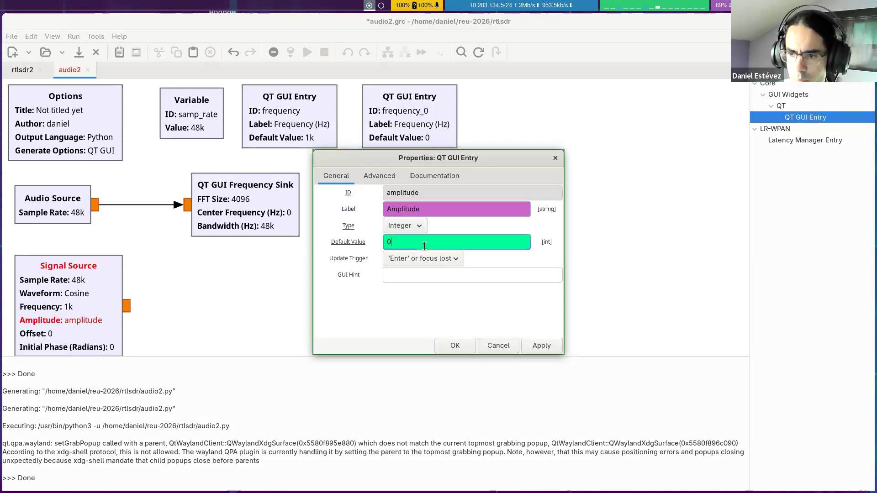
Step: Set the amplitude entry's type to Float and its default value to 0.1
left_click(411, 226)
left_click(396, 211)
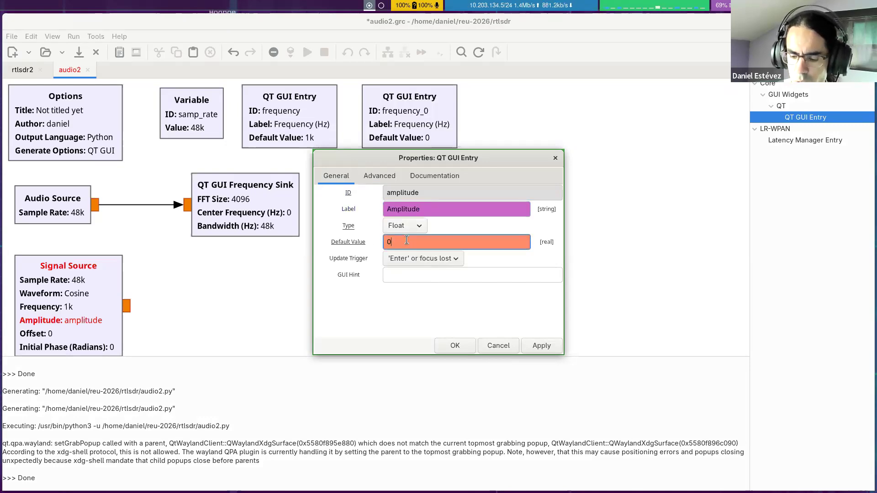
left_click(440, 207)
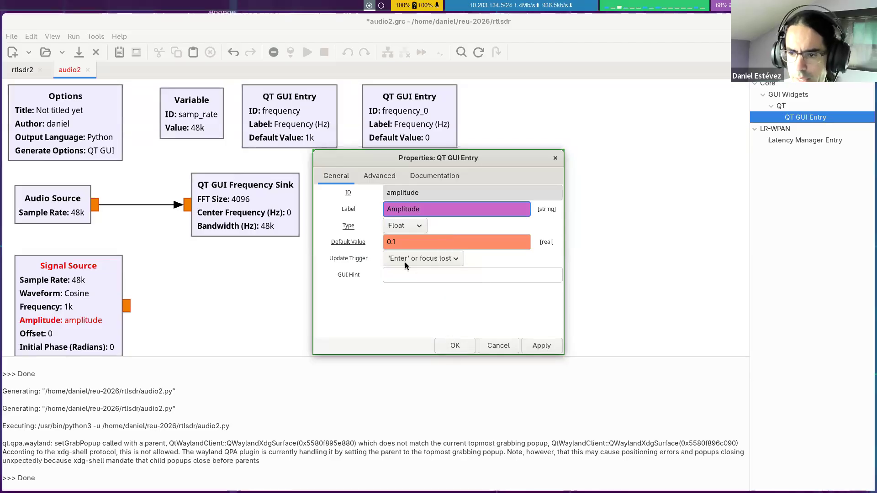
left_click(402, 246)
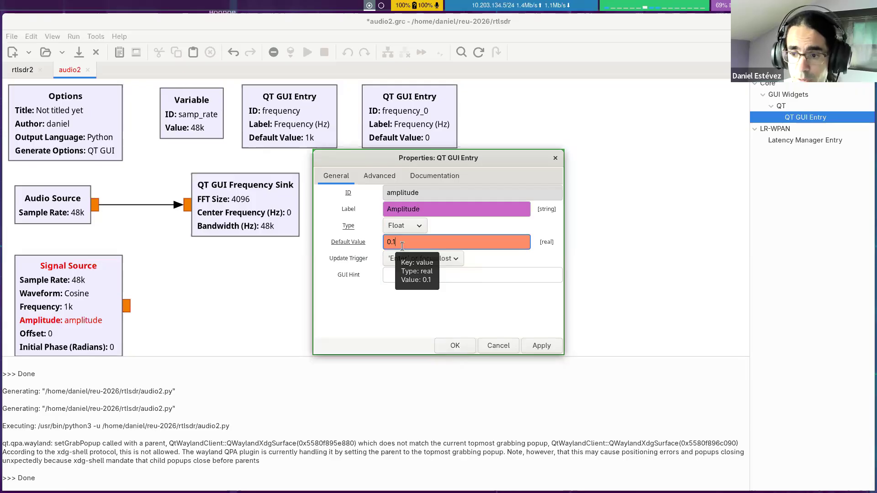
left_click(453, 349)
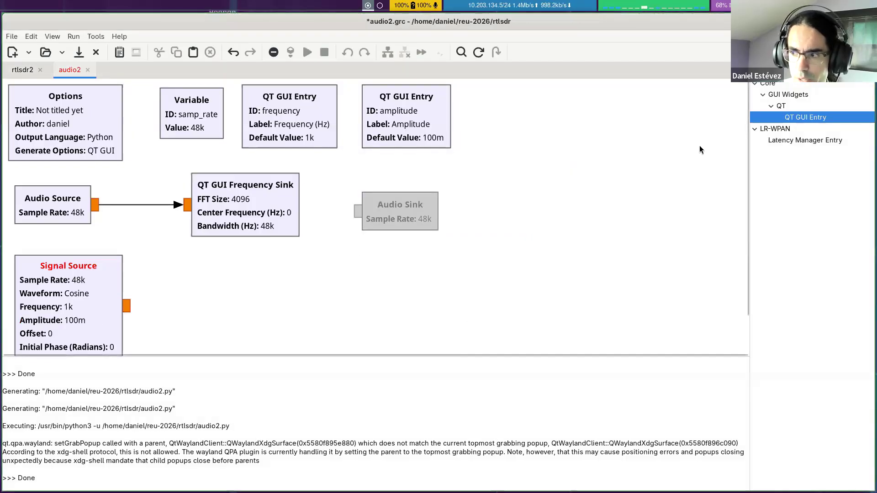
key("Escape")
scroll(117, 309, "down", 2)
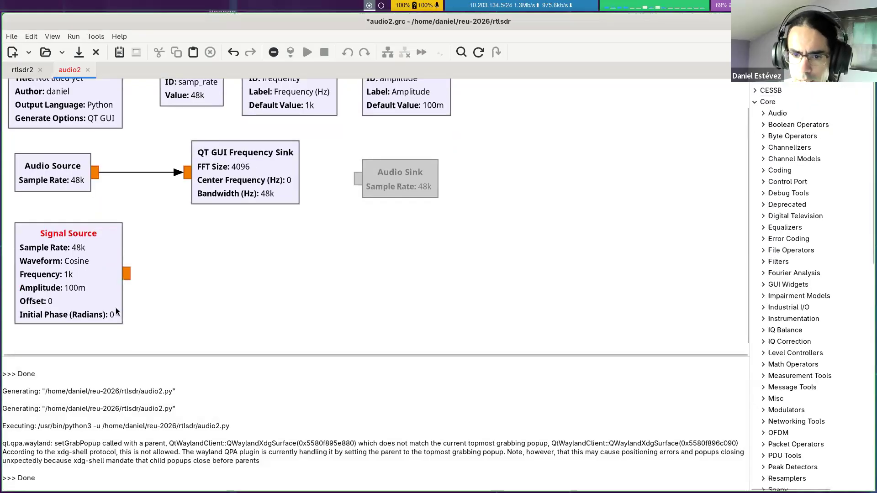
scroll(178, 262, "up", 2)
left_click(802, 90)
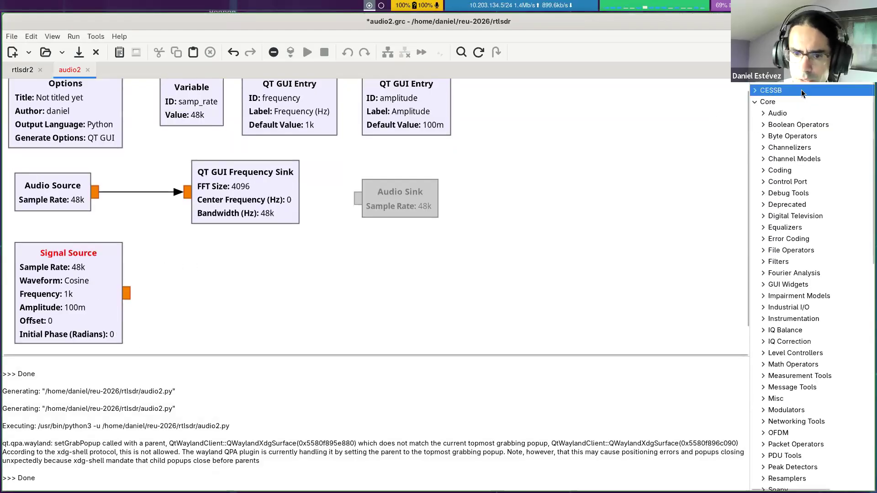
scroll(801, 89, "up", 1)
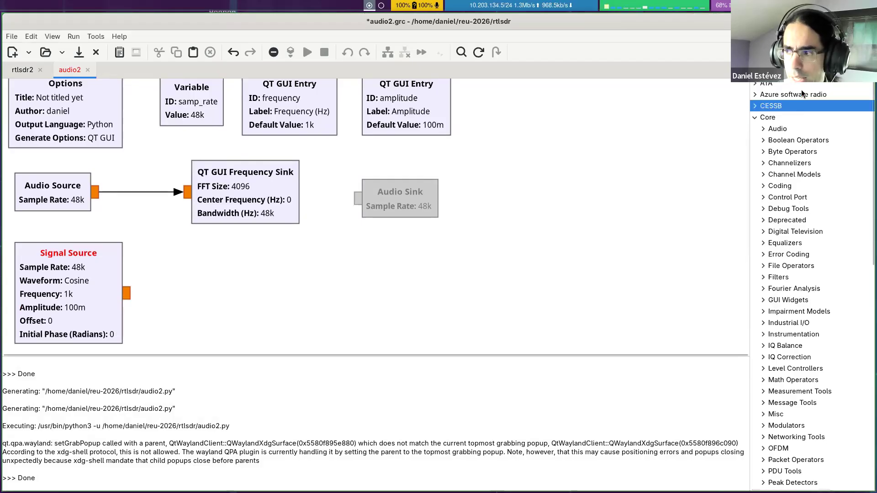
Step: Connect a copy of the QT GUI Frequency Sink to the Signal Source and place the enabled Audio Sink below the copy
left_click(268, 174)
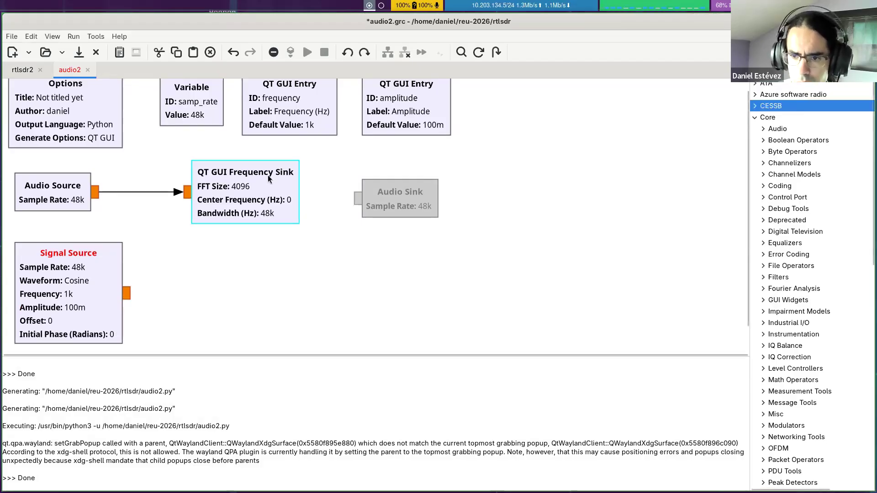
key("ctrl+c")
key("ctrl+v")
left_click_drag(327, 239, 383, 276)
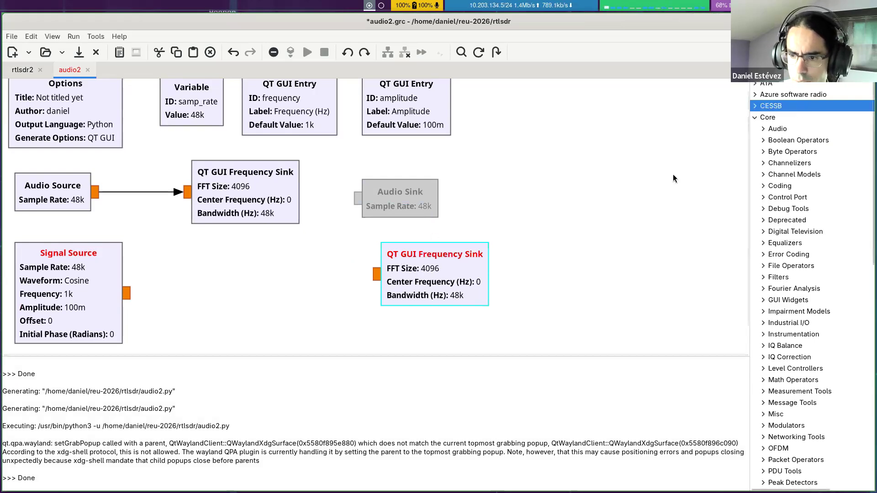
left_click_drag(430, 269, 290, 258)
left_click_drag(399, 209, 306, 301)
Step: Search the block library for "multiply" and place a Multiply Const between the Signal Source and the Audio Sink
left_click(790, 117)
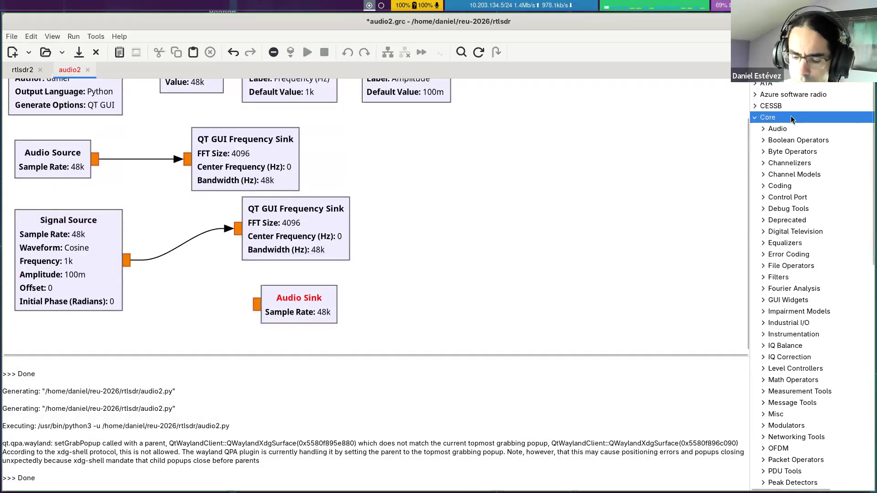
key("ctrl+f")
type("mult")
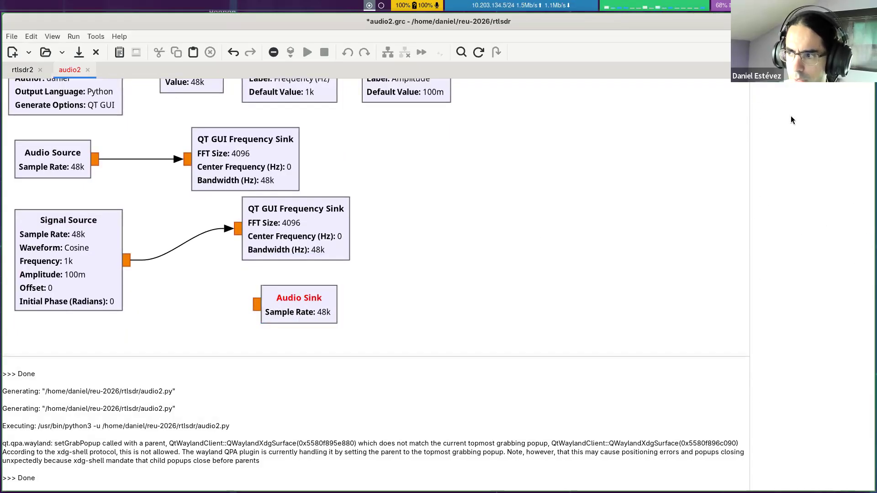
key("BackSpace")
key("BackSpace")
key("BackSpace")
type("ultiply")
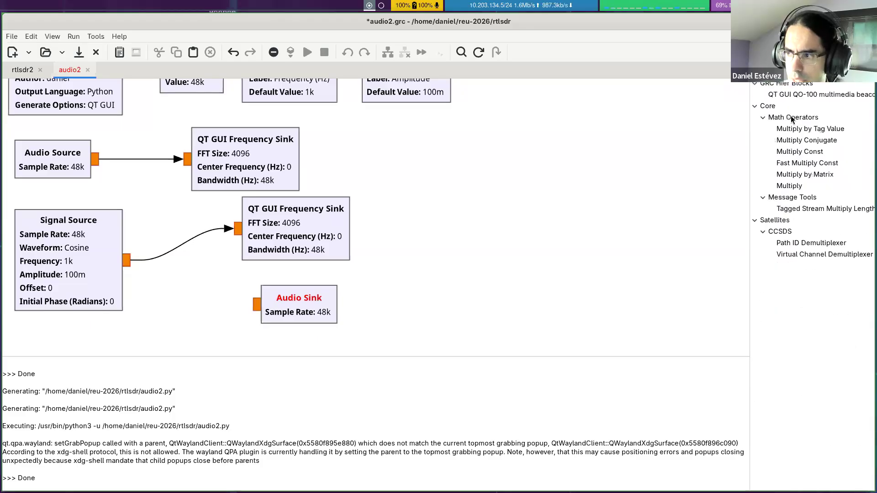
left_click_drag(793, 130, 167, 297)
Step: Switch the Multiply Const to float and wire it from the Signal Source output to the Audio Sink input
left_click(222, 322)
key("Down")
left_click_drag(231, 316, 252, 304)
left_click_drag(126, 262, 180, 304)
left_click_drag(266, 305, 301, 305)
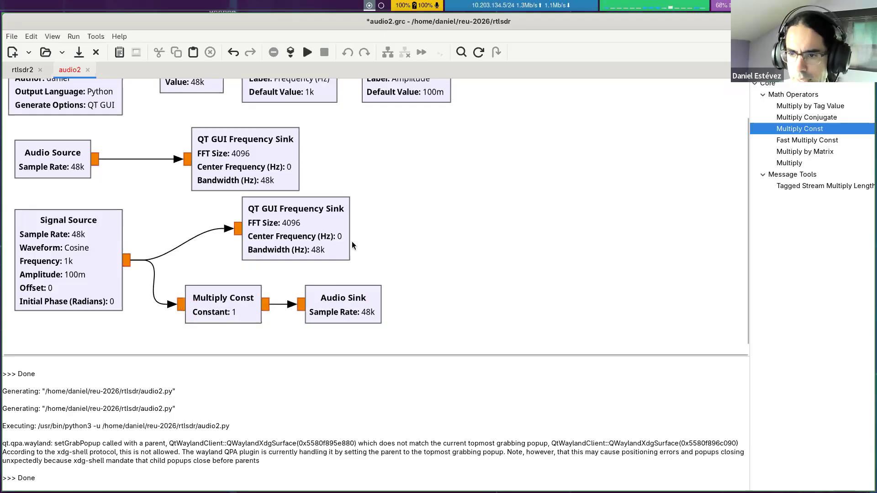
Step: Duplicate the amplitude QT GUI Entry and place the copy directly below the original
scroll(386, 224, "up", 2)
scroll(236, 288, "down", 3)
scroll(402, 117, "up", 2)
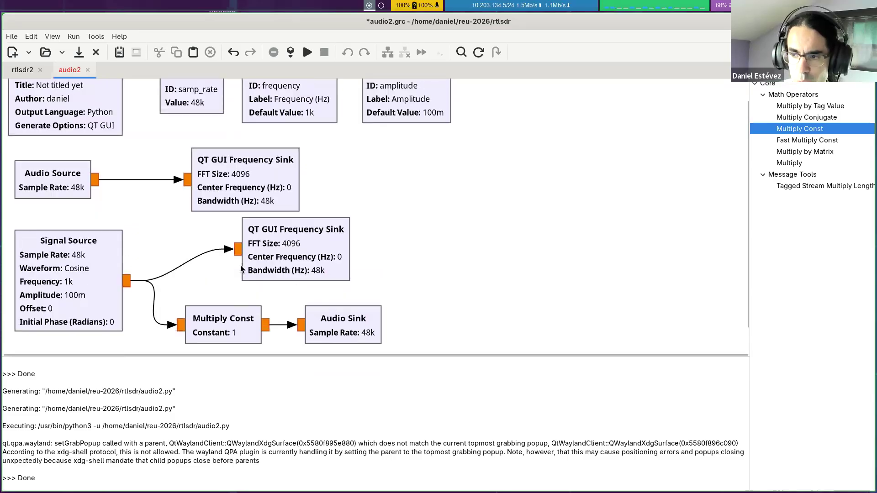
scroll(401, 130, "down", 1)
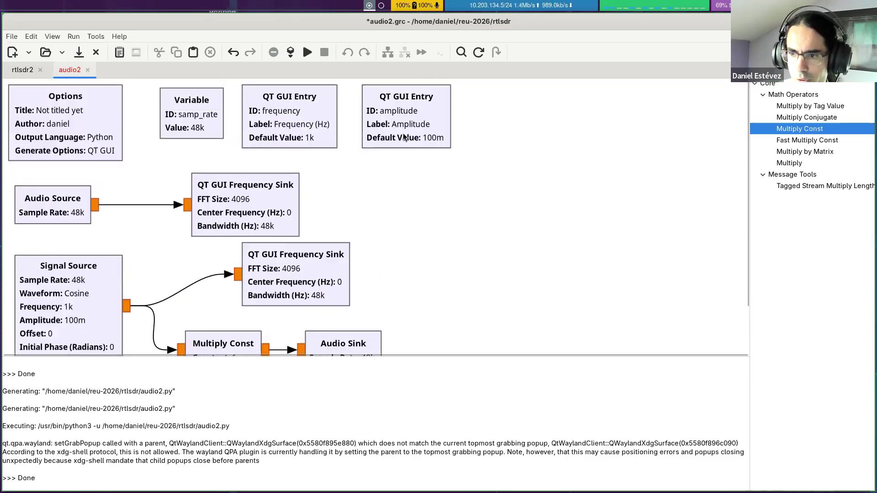
scroll(404, 139, "down", 1)
scroll(404, 138, "up", 2)
left_click(387, 133)
key("ctrl+c")
key("ctrl+v")
left_click_drag(365, 240, 402, 202)
Step: Configure the copied QT GUI Entry with ID audio_level, label "Audio level" and default value 0
scroll(216, 303, "down", 2)
scroll(217, 303, "up", 1)
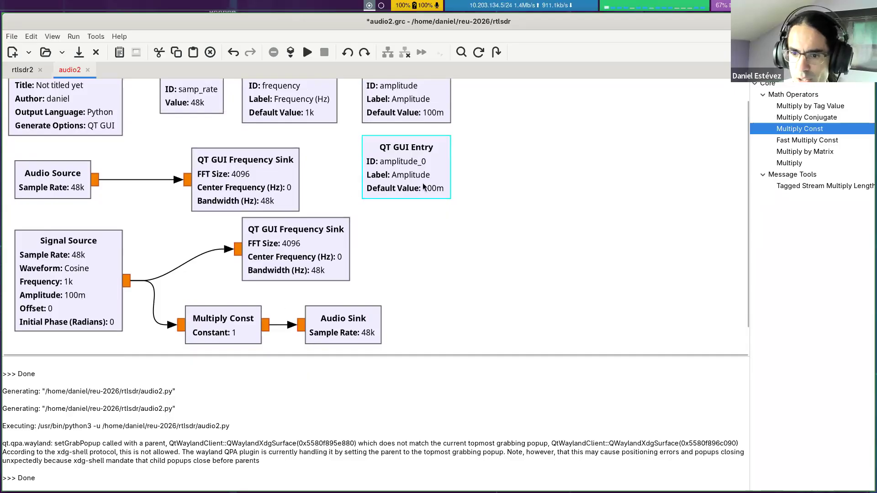
double_click(404, 178)
left_click(438, 193)
left_click_drag(413, 239, 350, 241)
type("0")
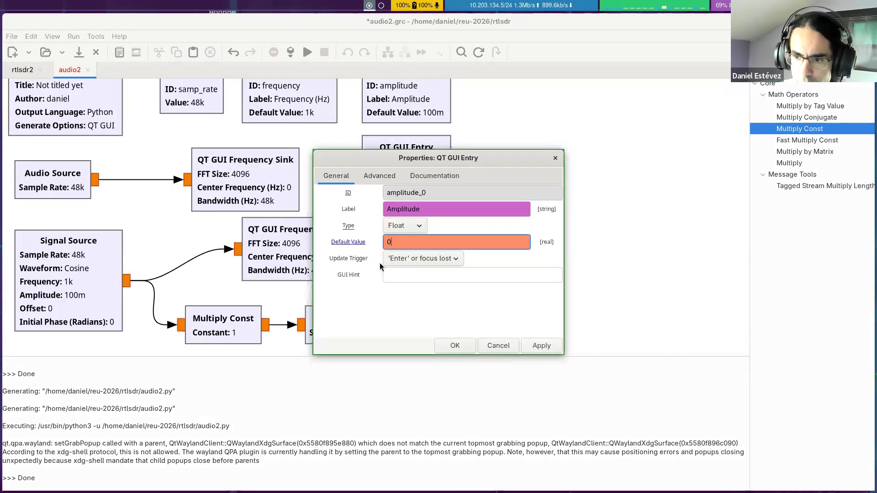
left_click_drag(430, 193, 360, 184)
type("audio")
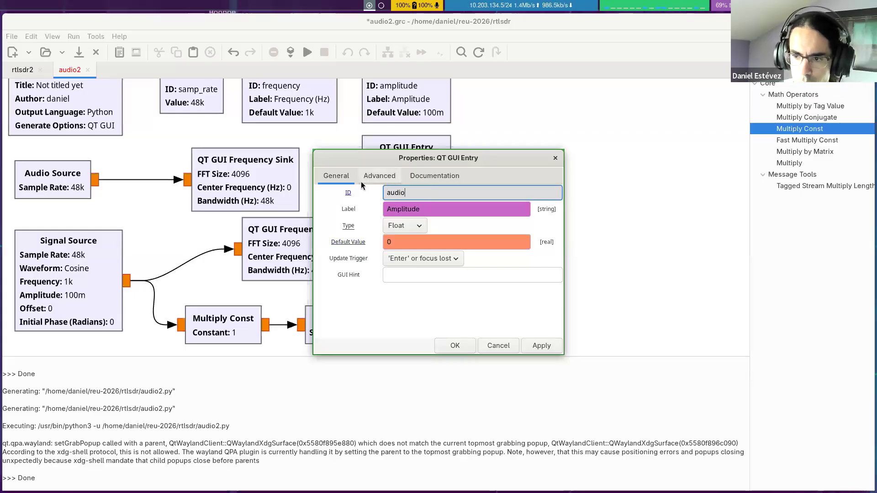
type("Audio level")
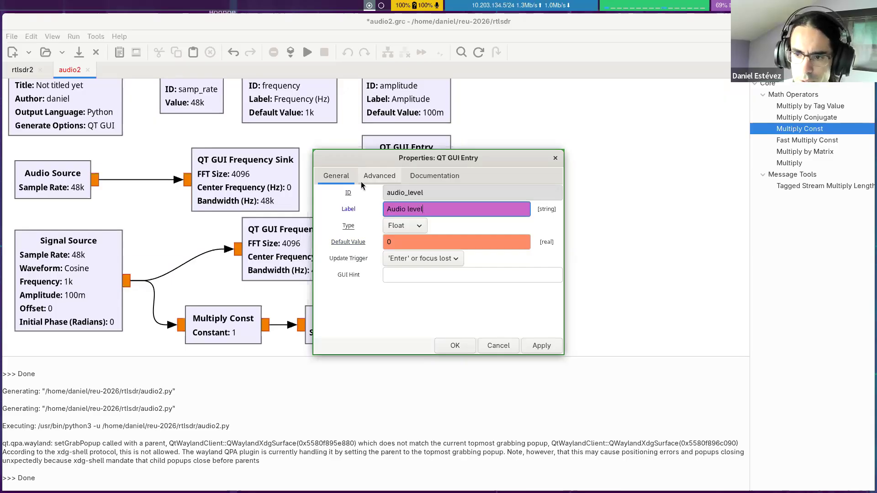
key("Return")
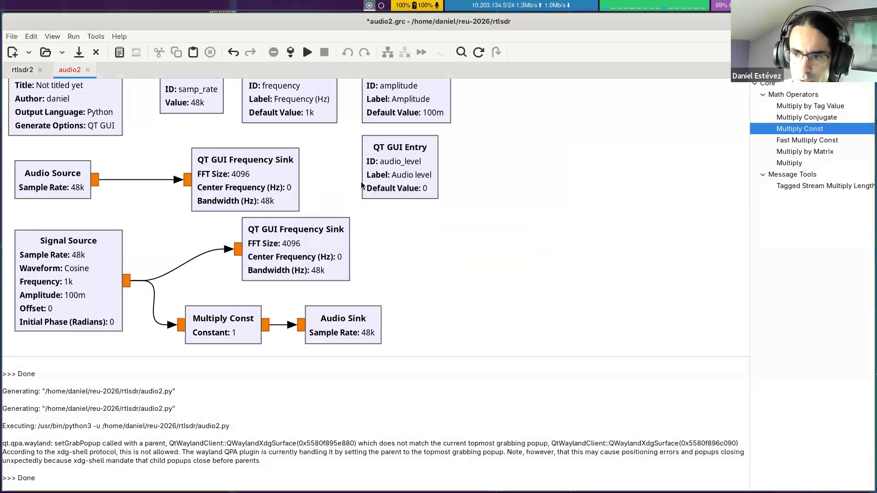
Step: Set the constant of the Multiply Const block to 0
double_click(192, 334)
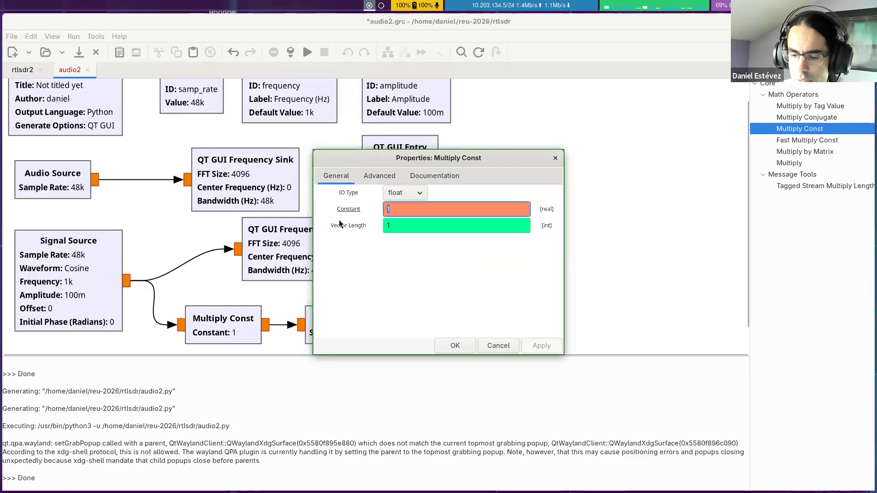
type("0")
key("Return")
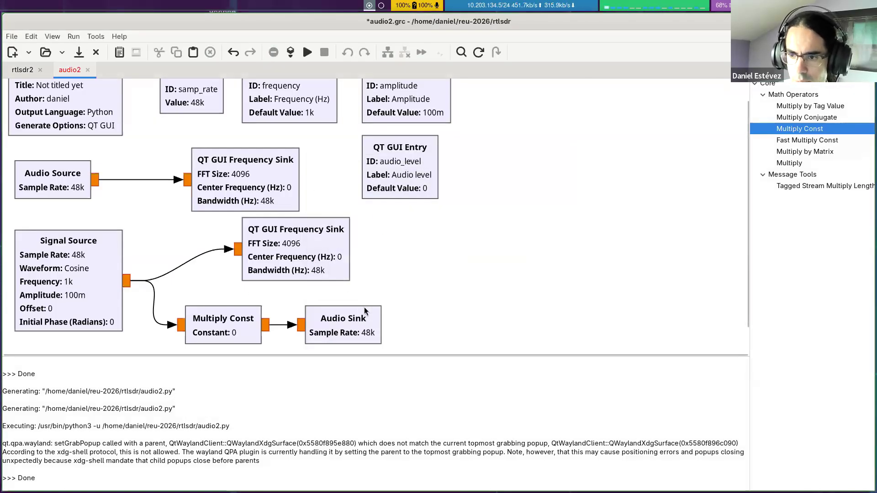
Step: Search the block library for "time" and add a QT GUI Time Sink to the flowgraph
left_click(299, 250)
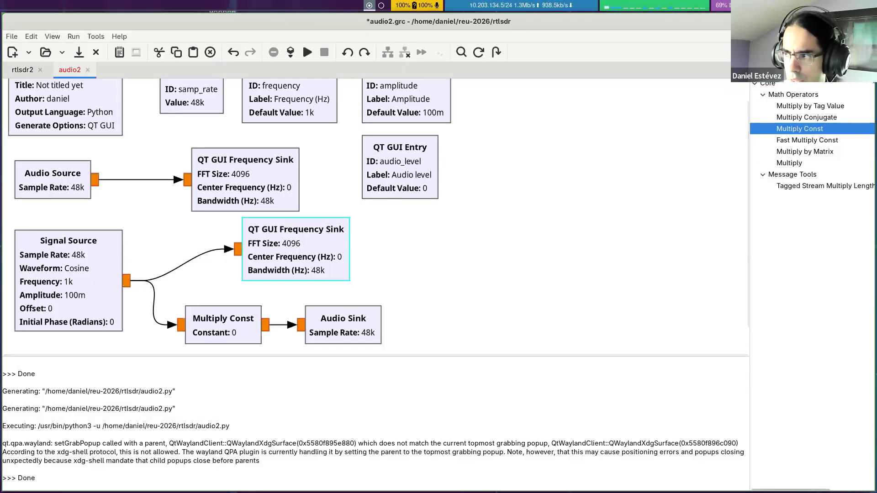
left_click(867, 70)
left_click(798, 130)
type("time")
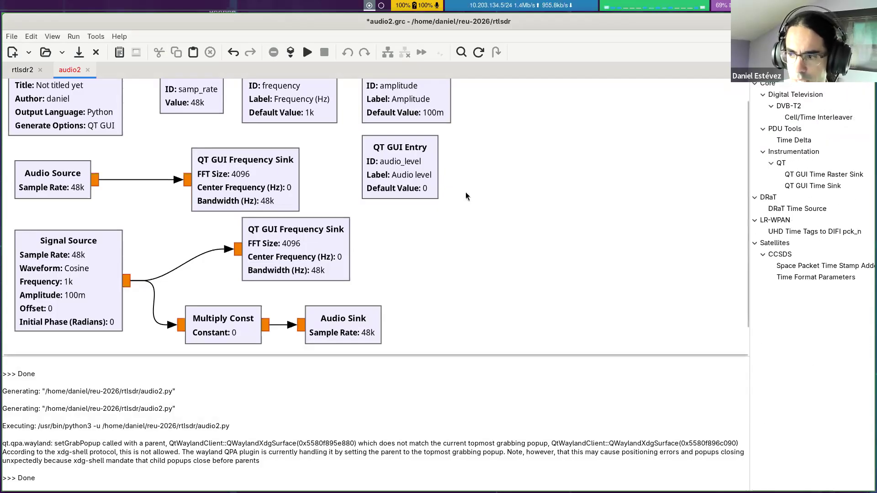
left_click_drag(812, 186, 438, 220)
Step: Move the Signal Source, its Frequency Sink, the Multiply Const and the Audio Sink down together to make room above them
scroll(228, 256, "down", 2)
left_click_drag(31, 327, 341, 205)
left_click_drag(63, 241, 69, 325)
left_click(218, 205)
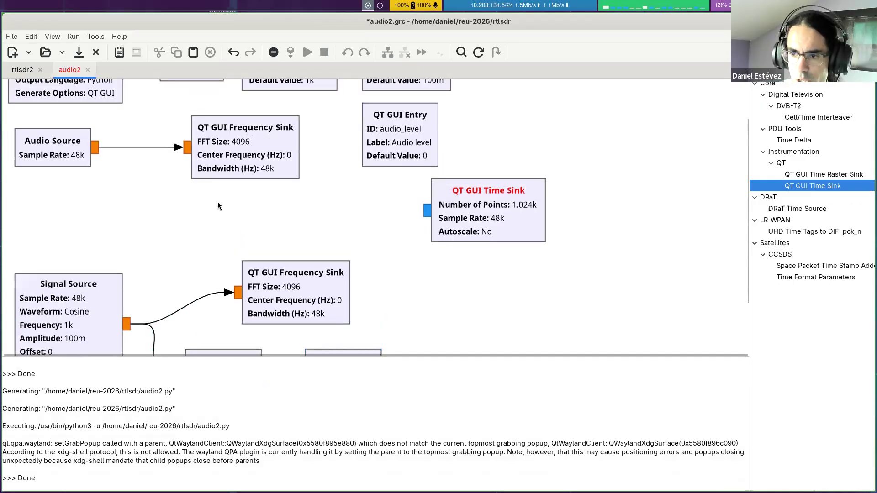
Step: Place the Time Sink below the microphone's Frequency Sink and connect it to the Audio Source output
scroll(238, 205, "down", 2)
left_click_drag(466, 166, 226, 173)
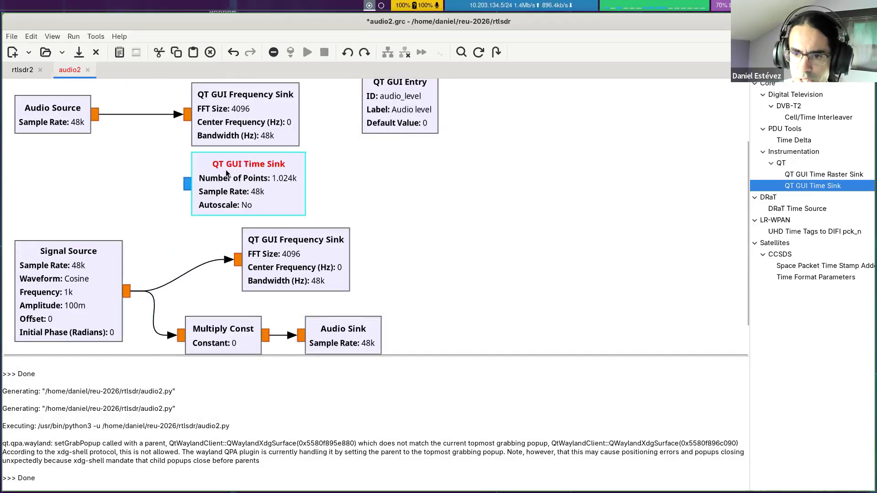
left_click(375, 152)
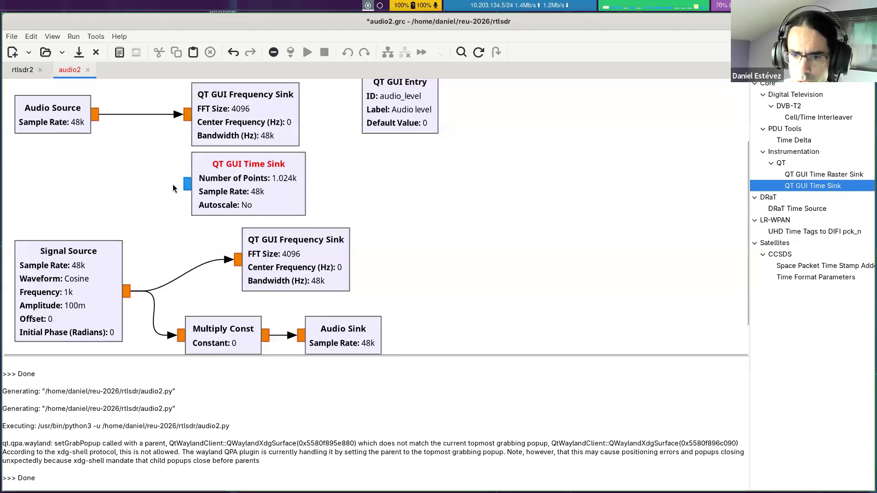
left_click_drag(186, 187, 95, 114)
Step: Set the Time Sink's number of points to samp_rate
double_click(276, 189)
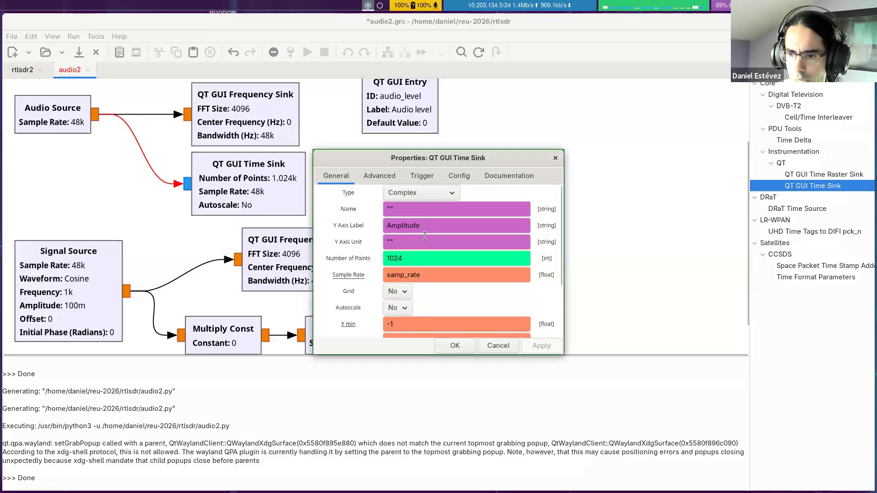
double_click(394, 258)
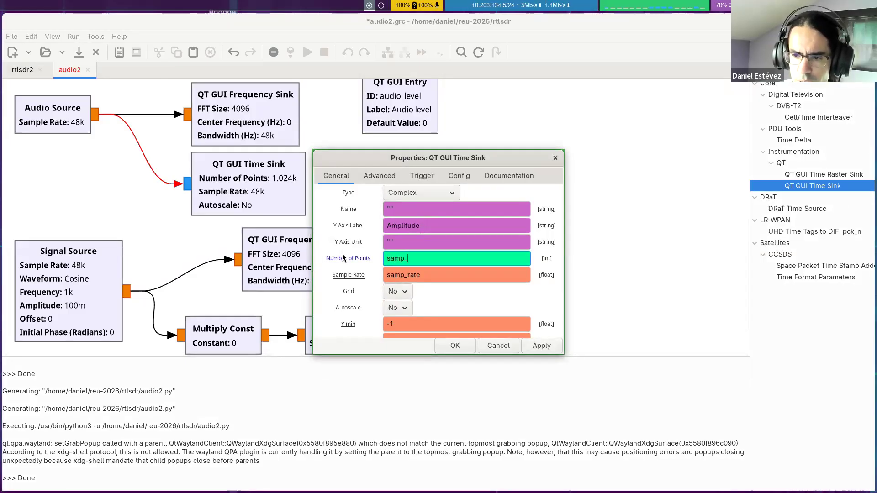
left_click(428, 275)
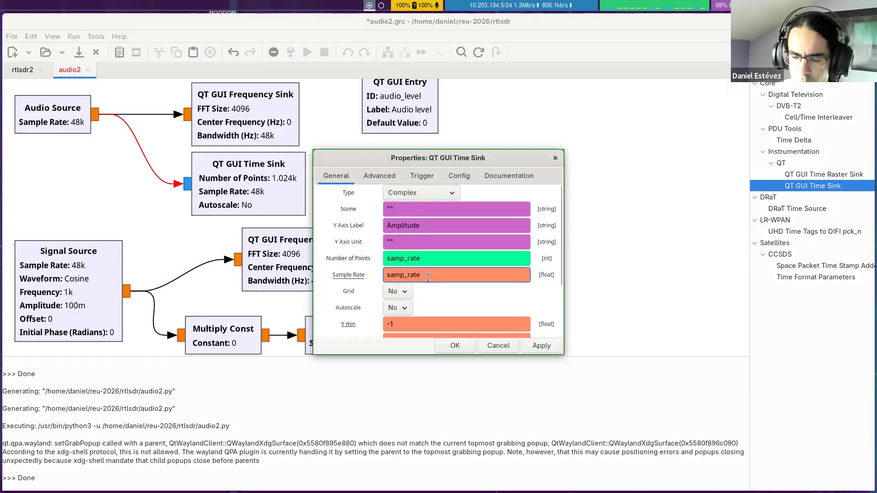
left_click(431, 259)
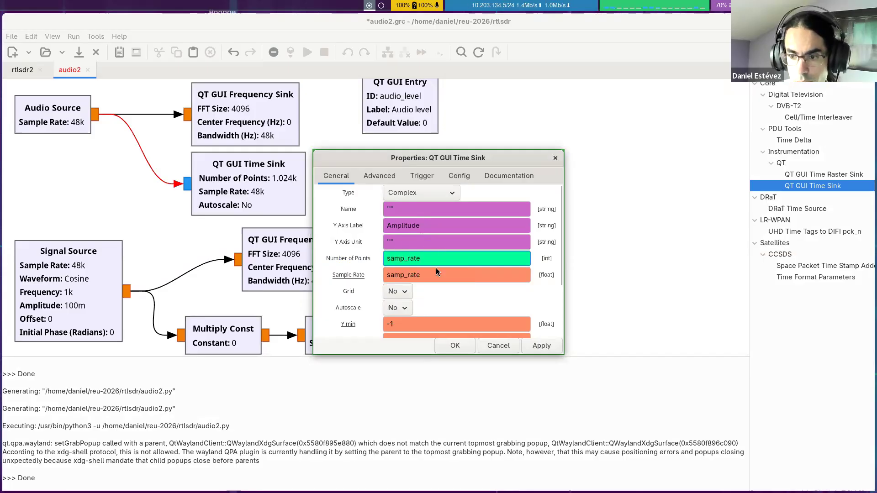
scroll(458, 273, "down", 1)
scroll(457, 274, "up", 1)
scroll(450, 294, "down", 3)
scroll(462, 290, "up", 3)
scroll(456, 307, "down", 3)
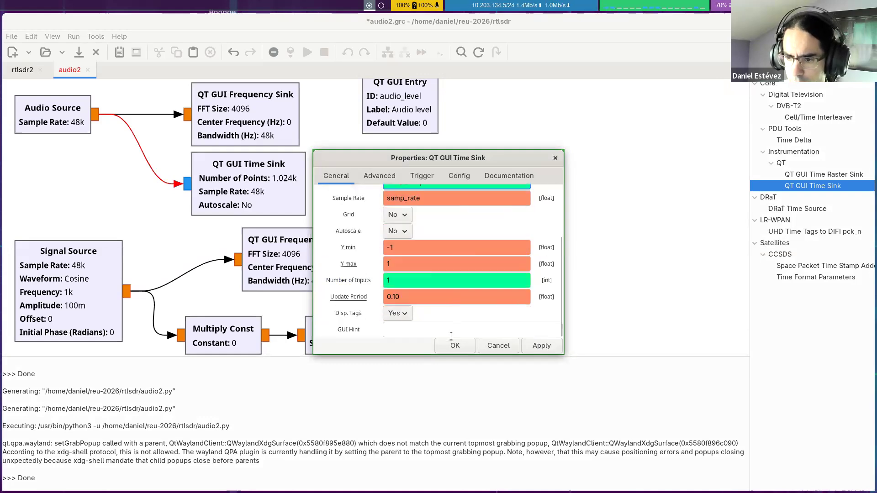
left_click(451, 343)
Step: Change the Time Sink's type to Float
double_click(234, 179)
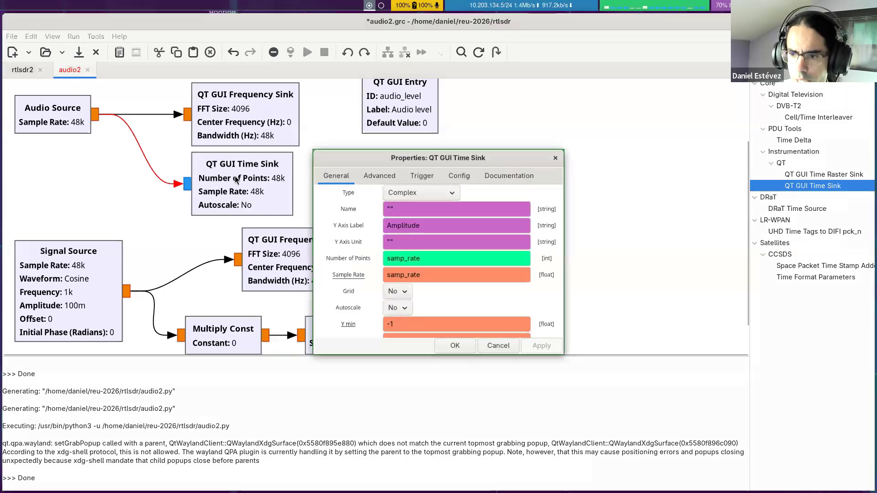
left_click(429, 194)
left_click(402, 209)
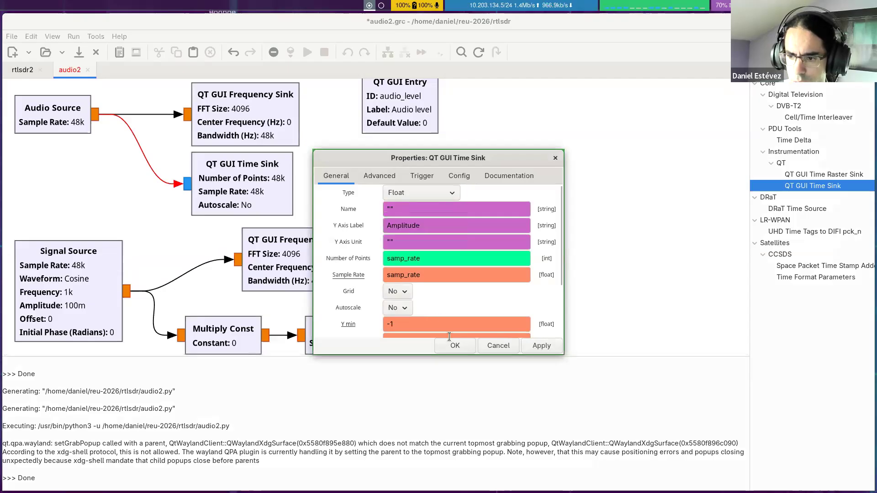
key("Return")
Step: Duplicate the Time Sink, place the copy below the Multiply Const and connect it to the Signal Source output
left_click(232, 173)
key("ctrl+c")
key("ctrl+v")
left_click_drag(383, 291, 298, 310)
left_click(229, 324)
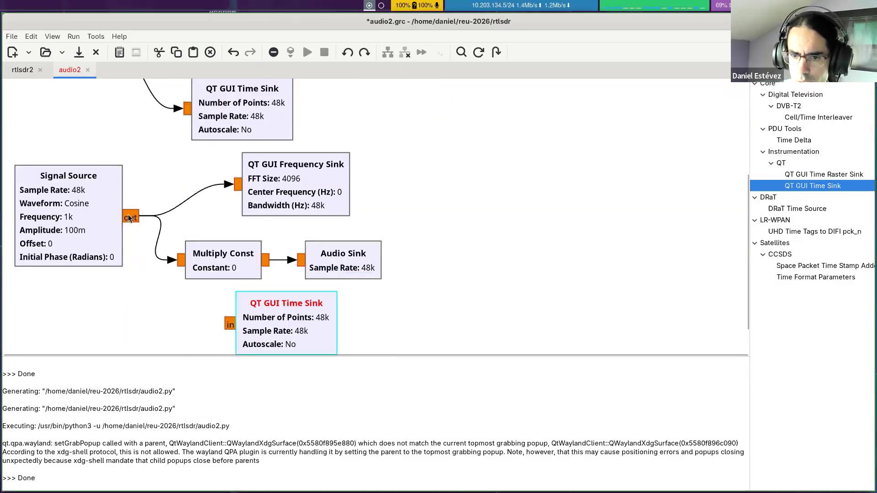
left_click(128, 214)
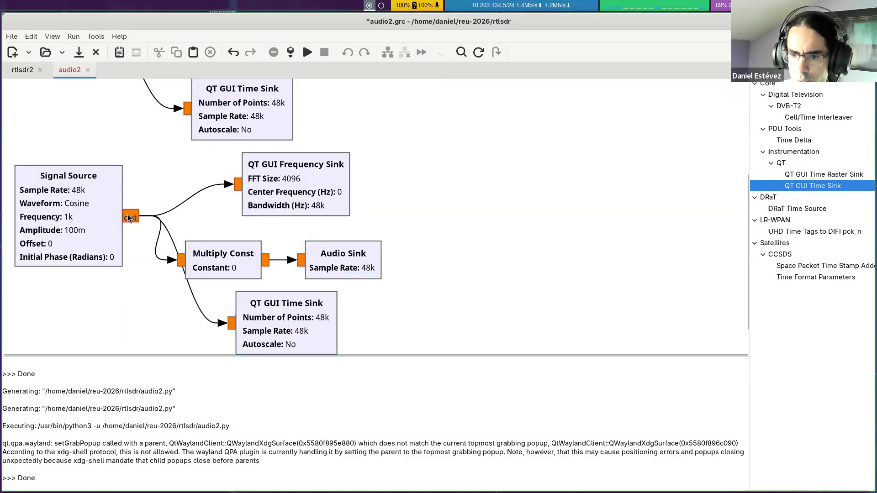
Step: Generate and run the audio2 flowgraph, and show its output window full size
left_click(288, 53)
scroll(348, 125, "up", 3)
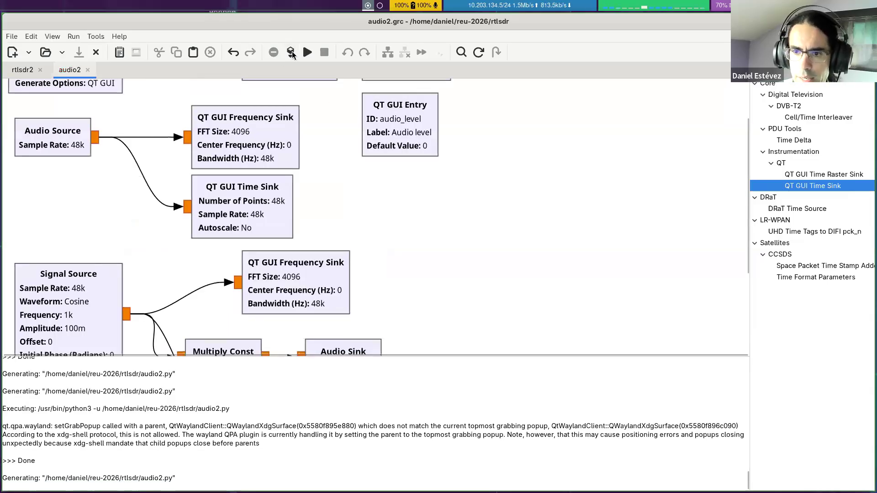
left_click(308, 52)
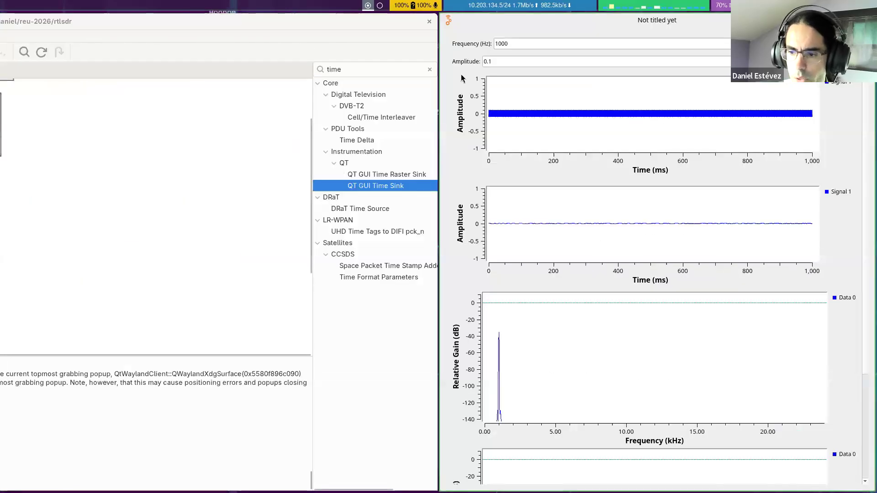
key("super+f")
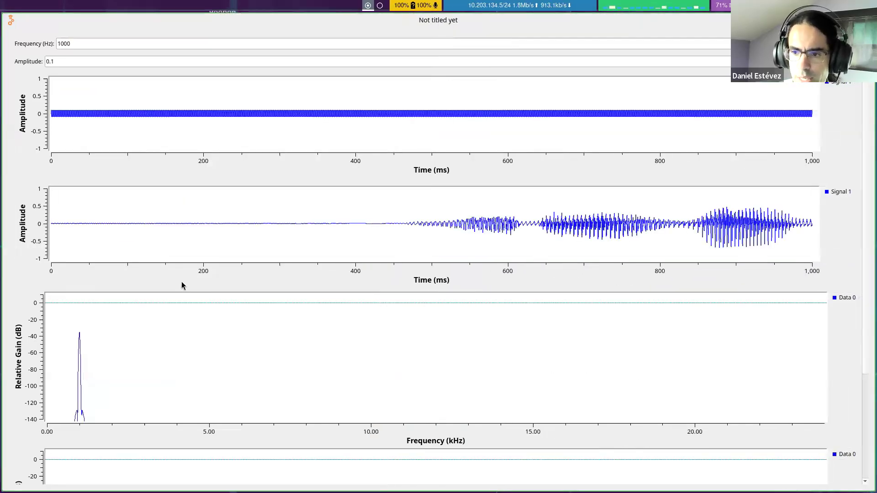
Step: Examine the time and frequency plots of the Signal Source tone and the microphone, comparing them with the flowgraph
scroll(33, 370, "down", 1)
scroll(33, 370, "down", 2)
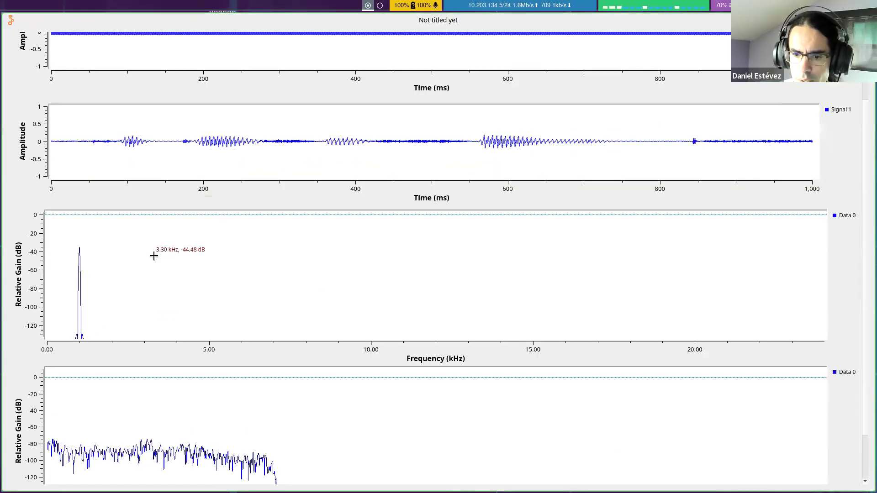
scroll(154, 256, "down", 1)
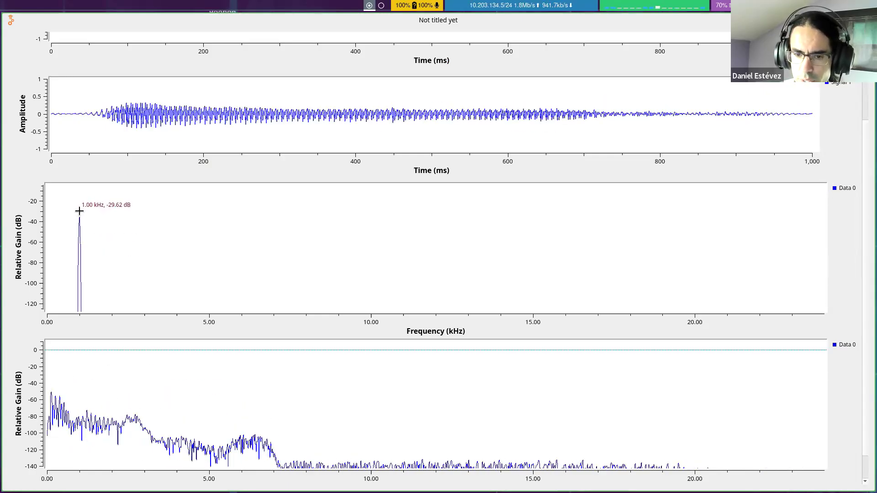
key("super+Left")
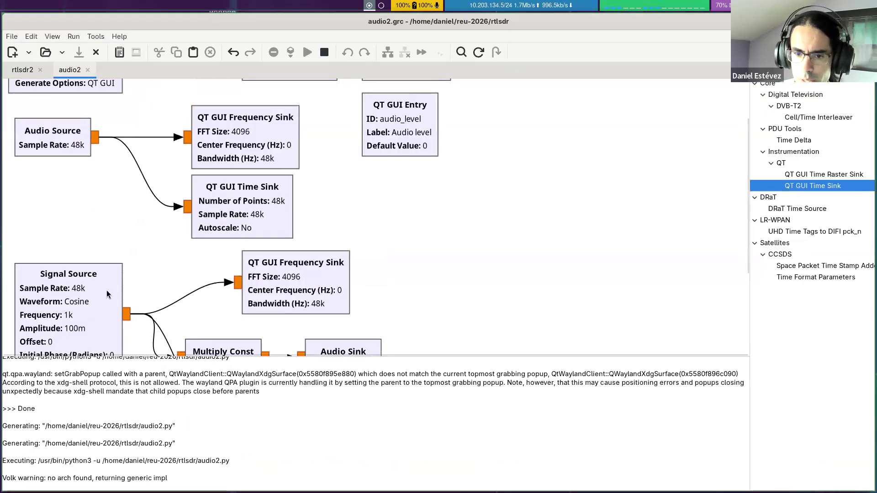
scroll(24, 262, "down", 1)
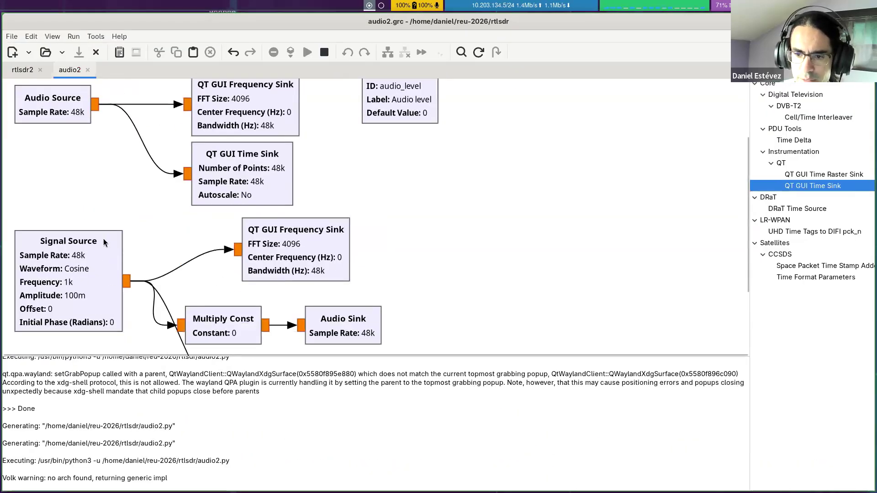
key("super+Right")
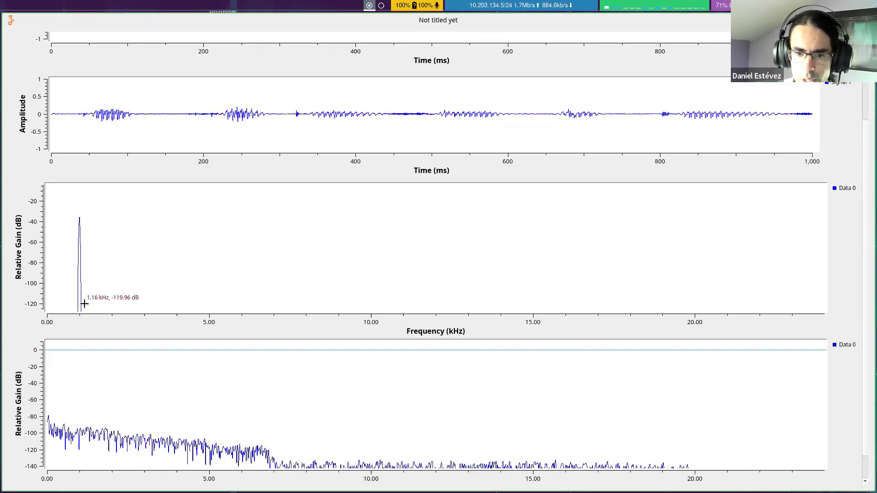
scroll(137, 283, "up", 2)
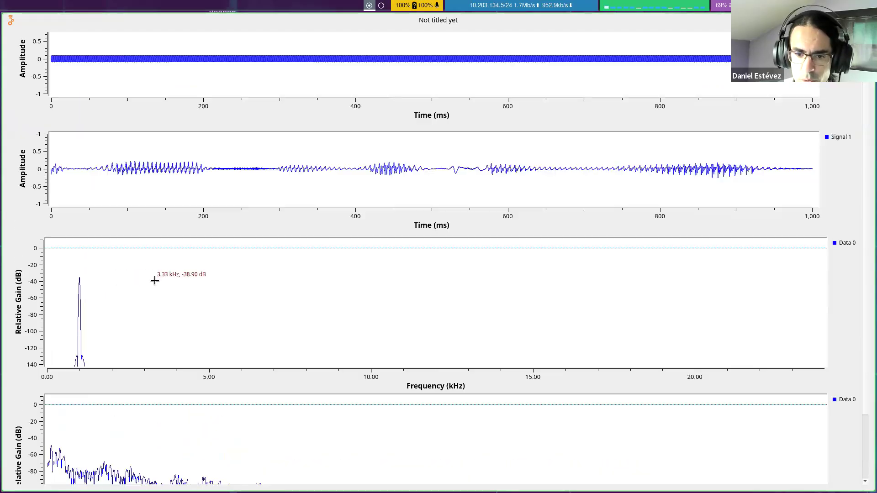
scroll(151, 287, "up", 2)
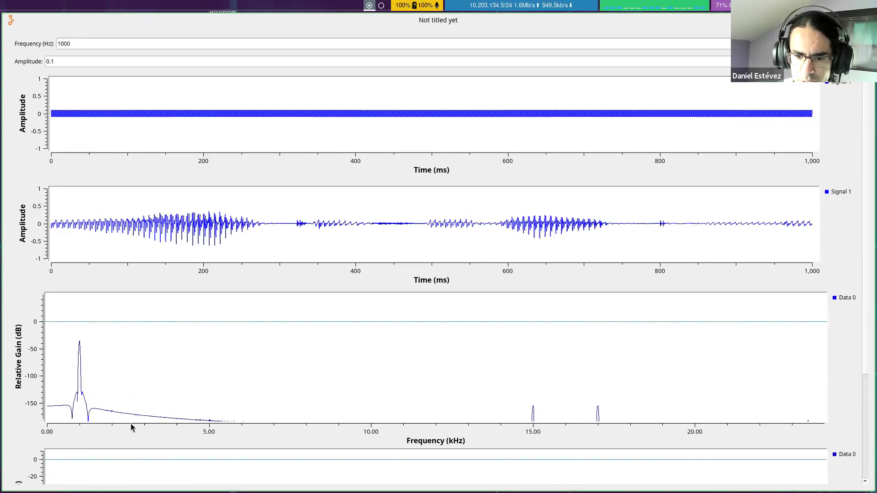
scroll(45, 306, "down", 1)
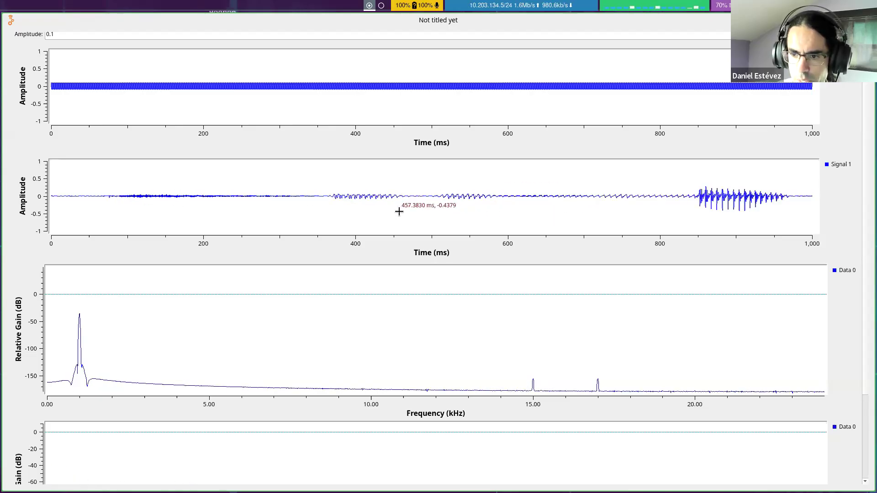
Step: Zoom the microphone time plot around 400 to 440 ms, restore its full range, and magnify the tone's time plot around 250 ms
left_click_drag(353, 171, 384, 218)
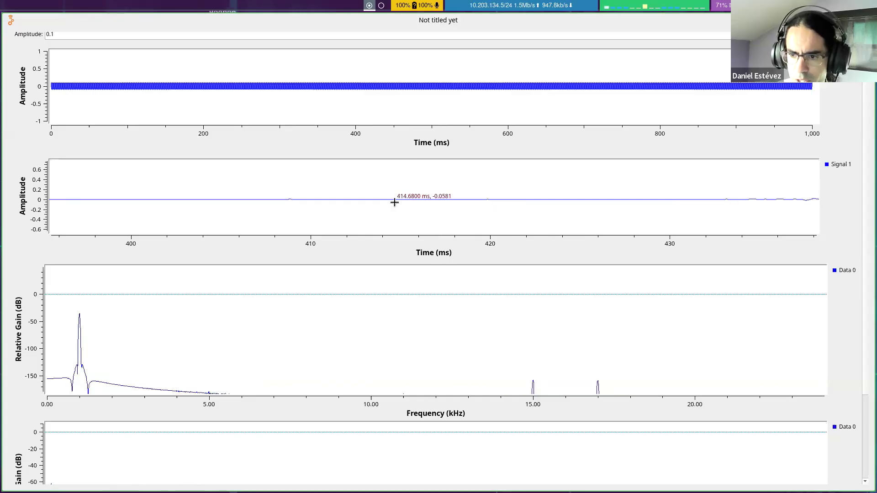
right_click(394, 202)
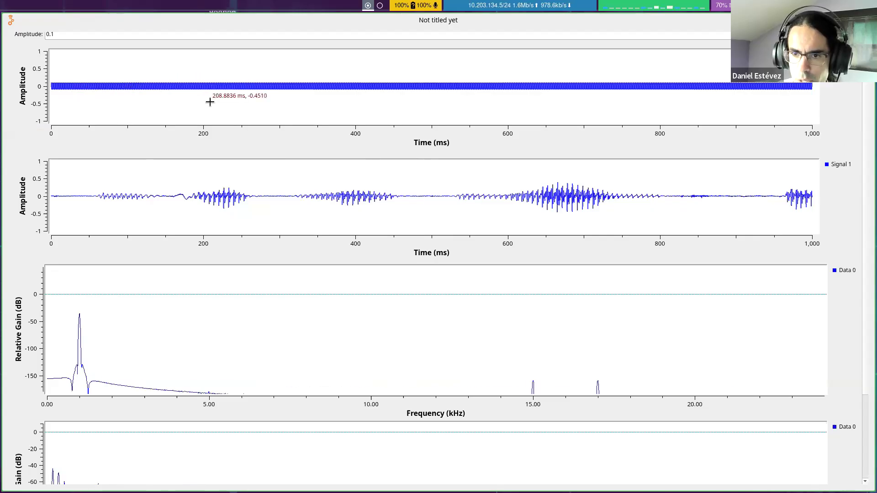
left_click_drag(242, 63, 245, 115)
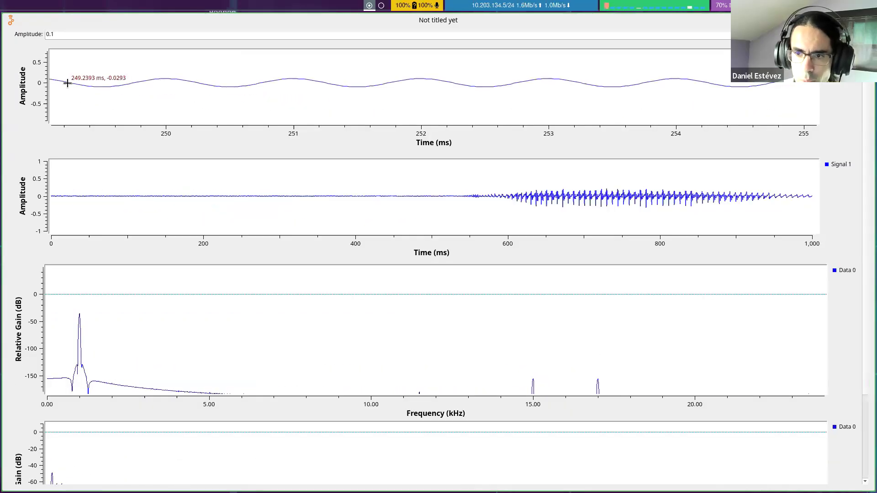
Step: Set the Signal Source tone's amplitude to 1.0 in the running flowgraph
scroll(61, 92, "up", 1)
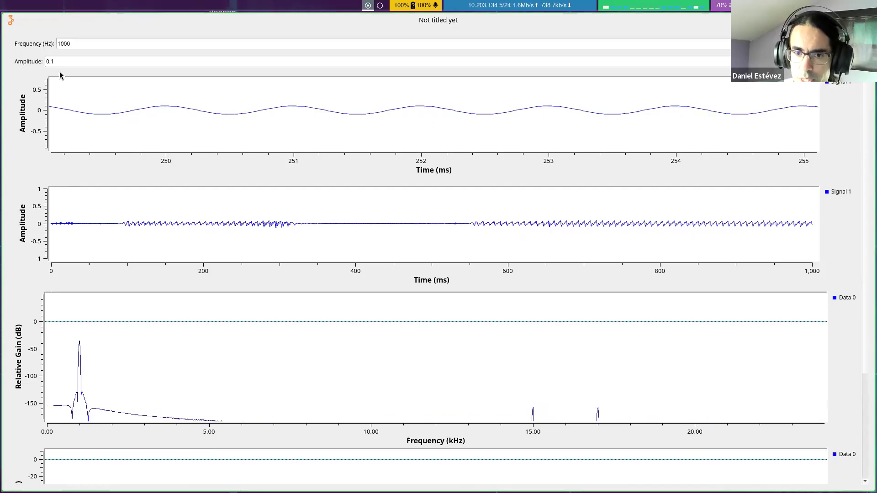
double_click(71, 56)
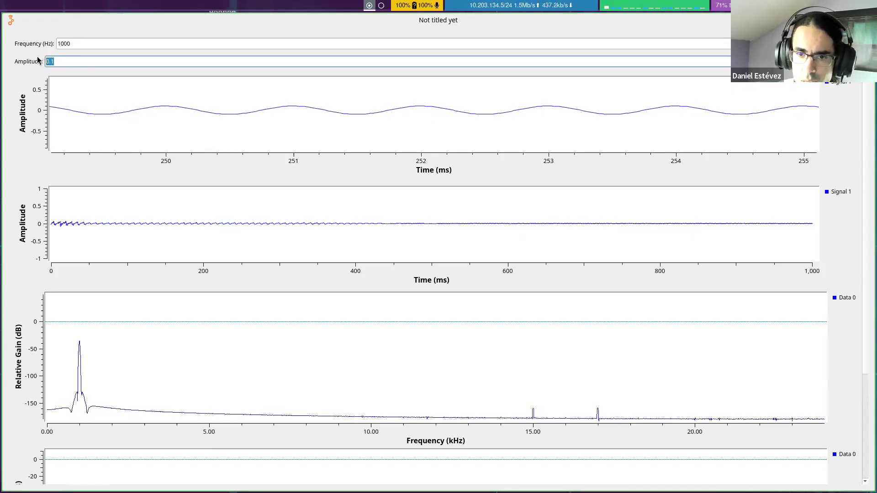
type("1.0")
key("Return")
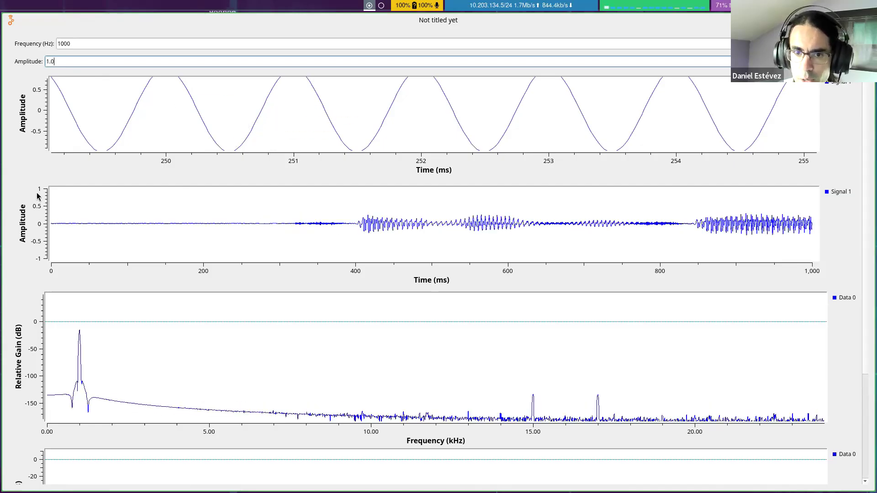
Step: Set the audio level to 0.1 to play the full-amplitude tone at reduced volume
scroll(33, 198, "down", 5)
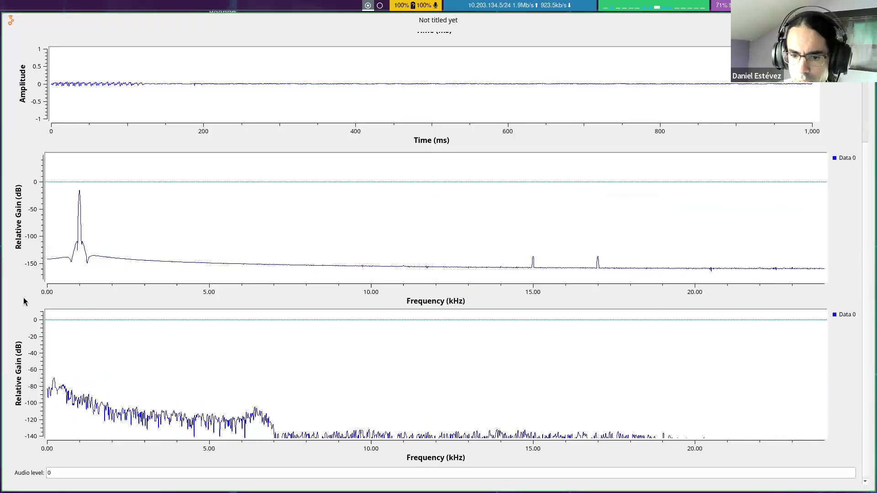
left_click(55, 473)
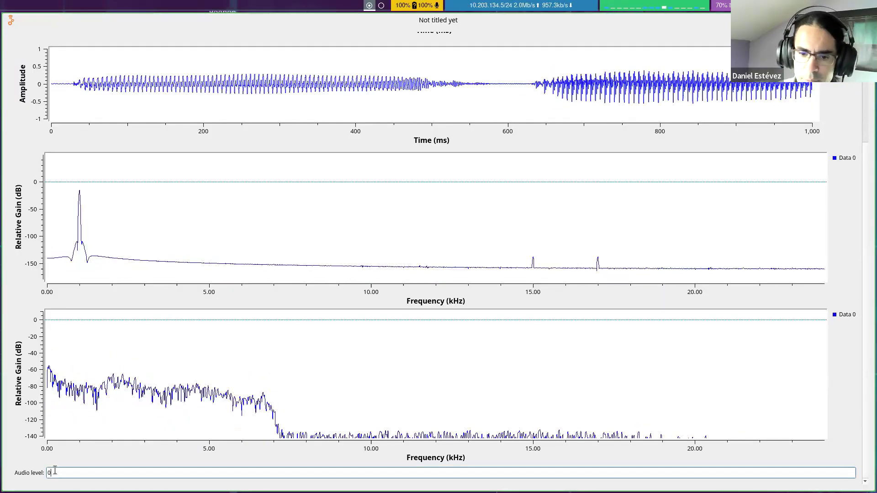
type(".1")
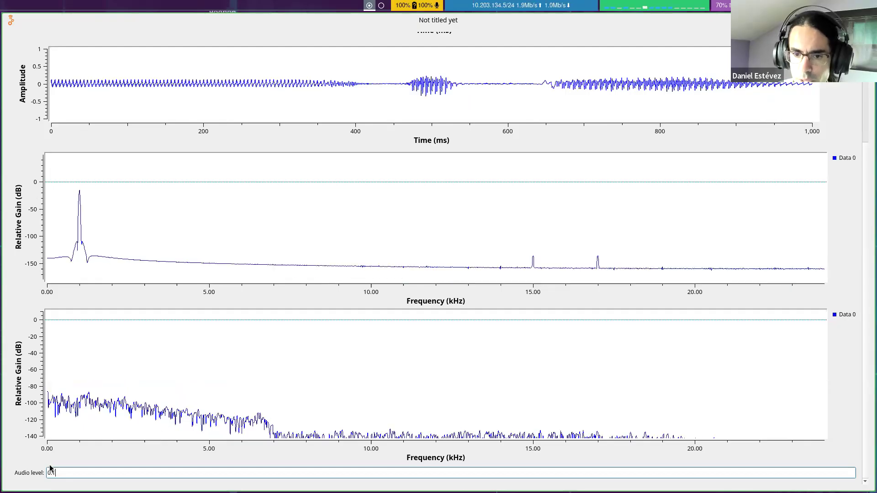
scroll(19, 205, "up", 5)
scroll(27, 251, "down", 5)
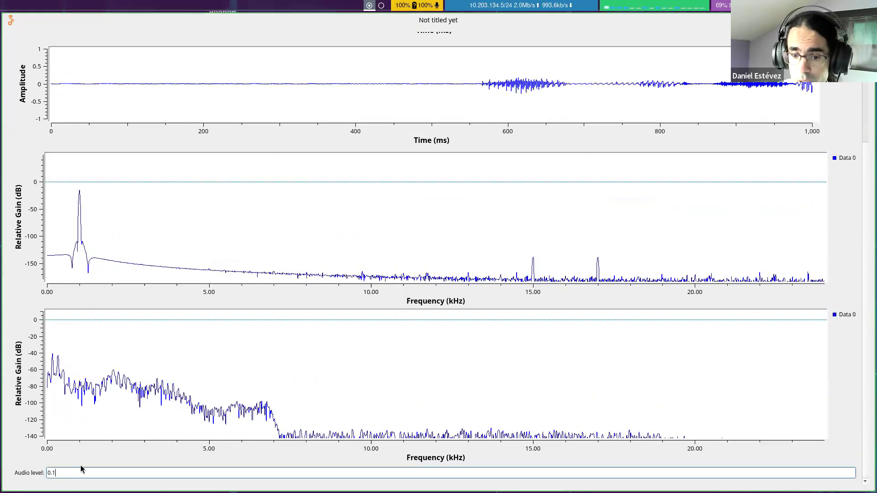
key("Return")
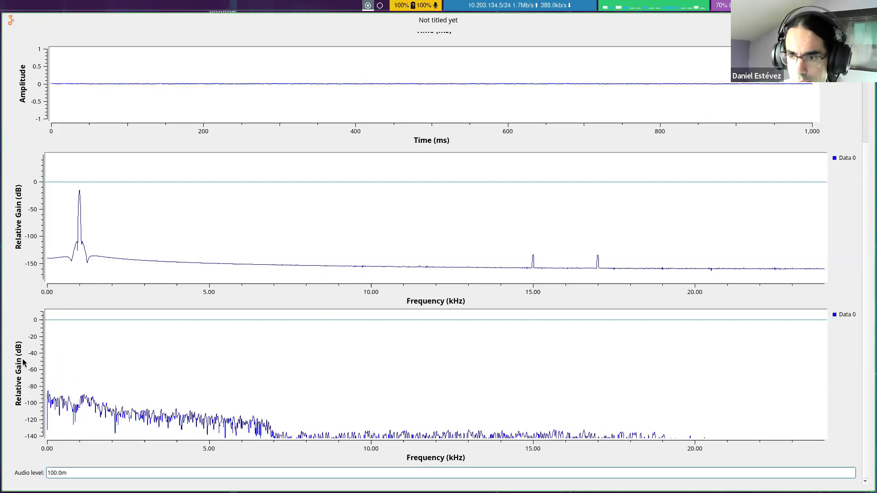
Step: Set the audio level back to 0.0 to mute the tone's playback
scroll(23, 363, "up", 5)
scroll(32, 338, "down", 5)
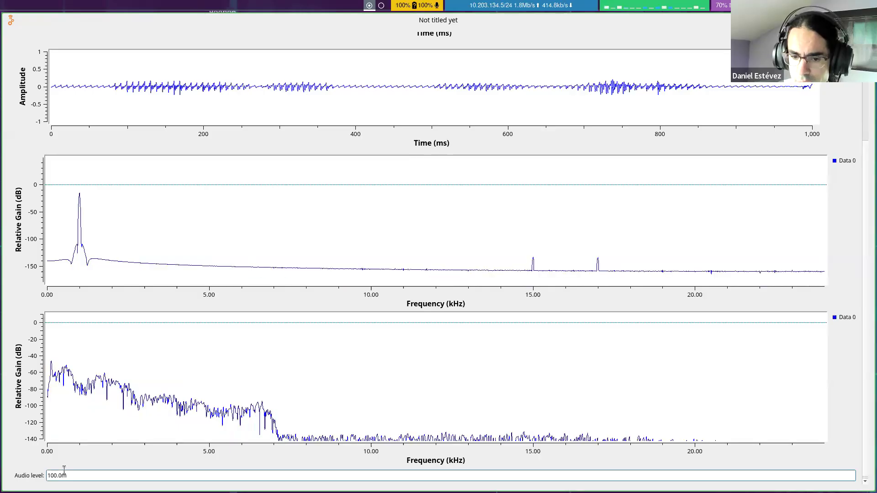
left_click_drag(71, 476, 34, 472)
type("0.0")
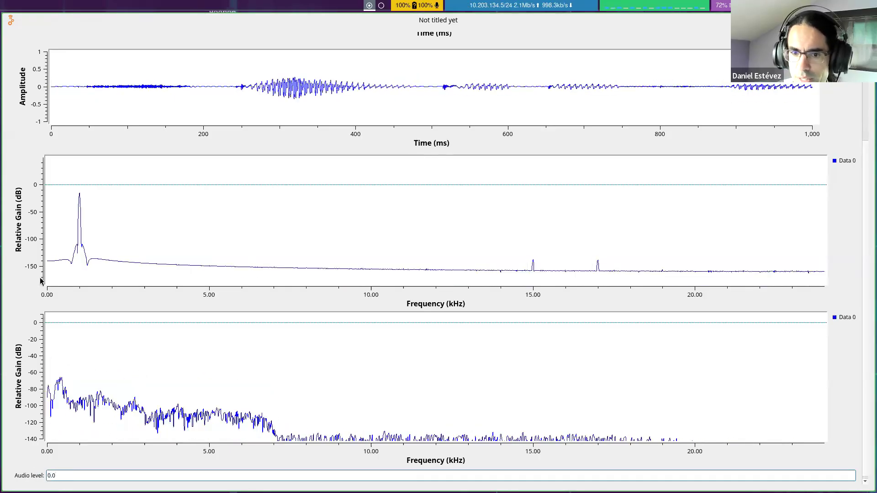
Step: Widen the vertical range of the tone's time plot to cover -1 to 1, and review the time and frequency plots
scroll(35, 309, "up", 3)
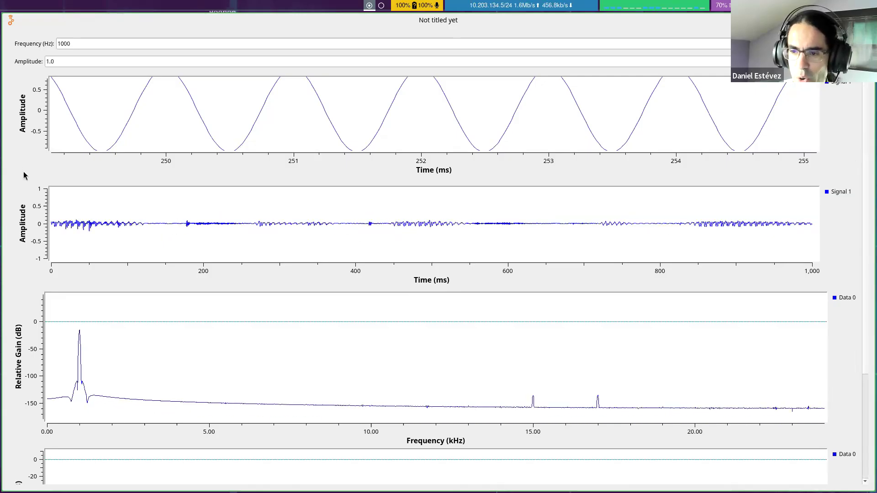
scroll(166, 118, "up", 3)
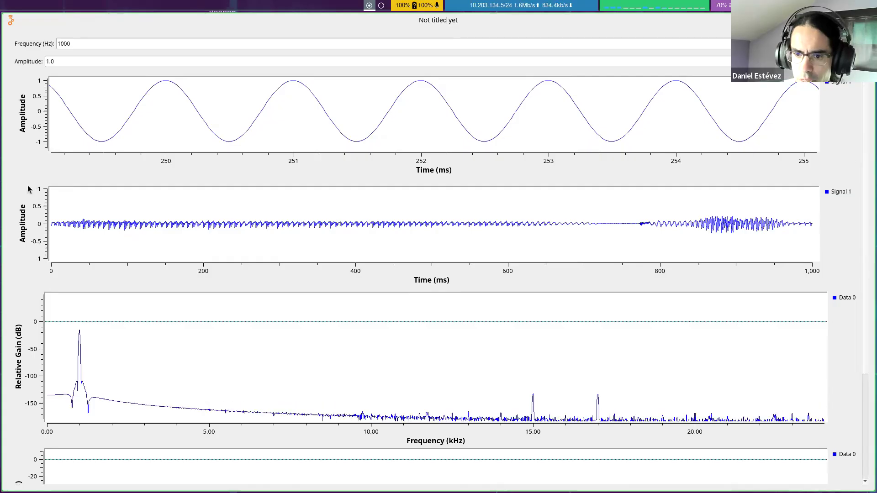
scroll(28, 191, "down", 3)
scroll(27, 190, "down", 2)
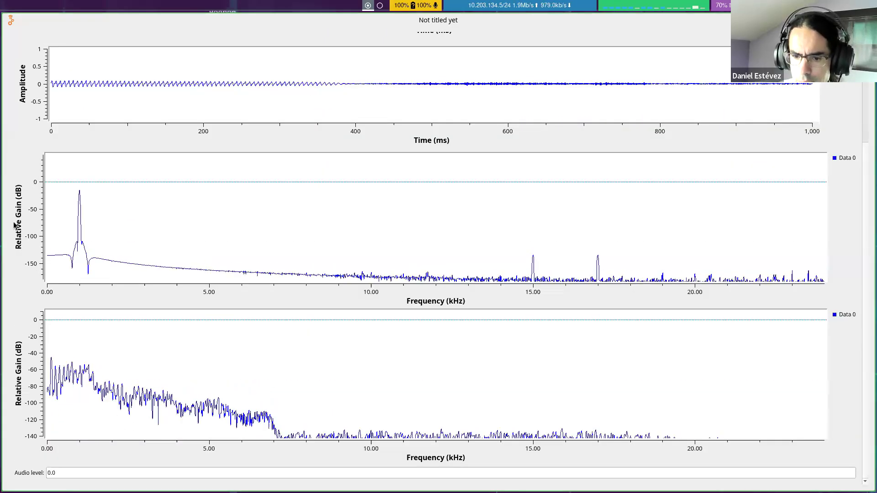
scroll(26, 301, "up", 4)
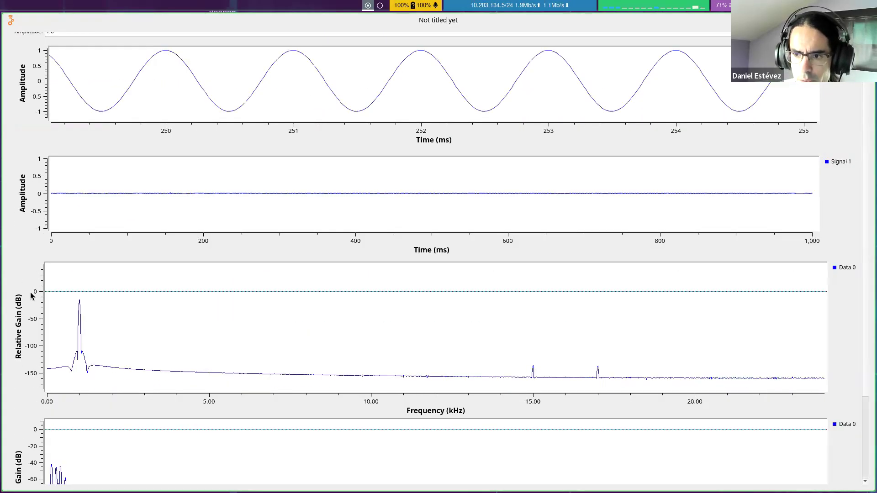
scroll(36, 247, "up", 1)
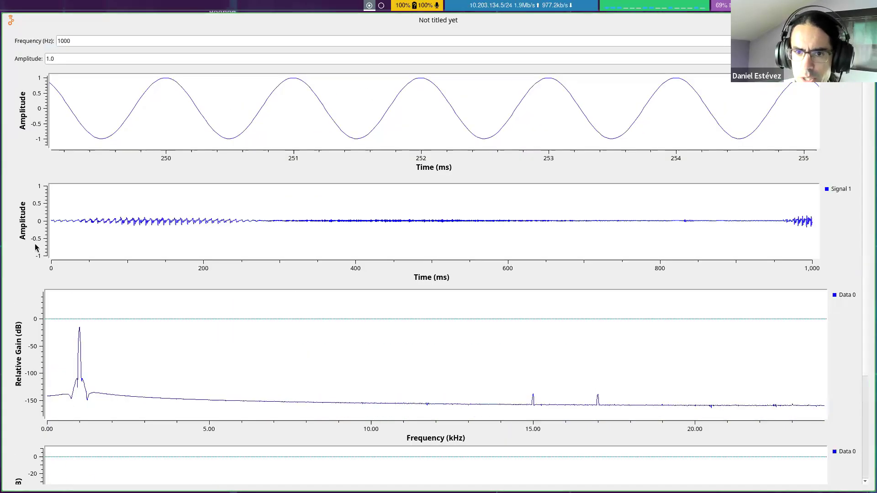